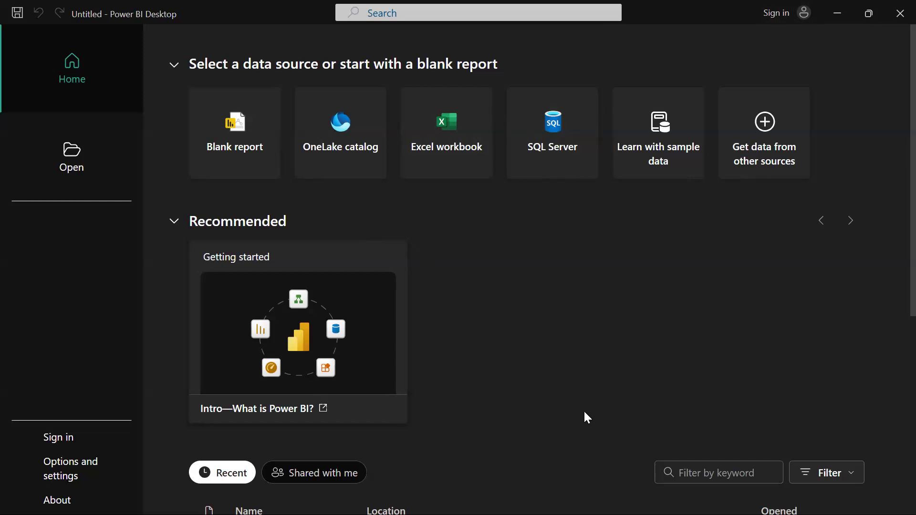
Create a new blank report, then dismiss the empty table-entry dialog.
{"action": "left_click", "coordinate": [257, 166]}
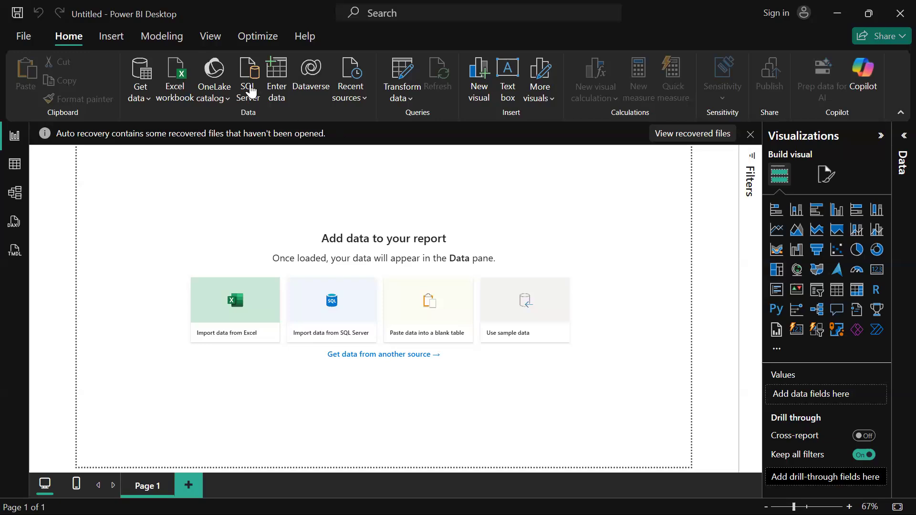
{"action": "left_click", "coordinate": [281, 92]}
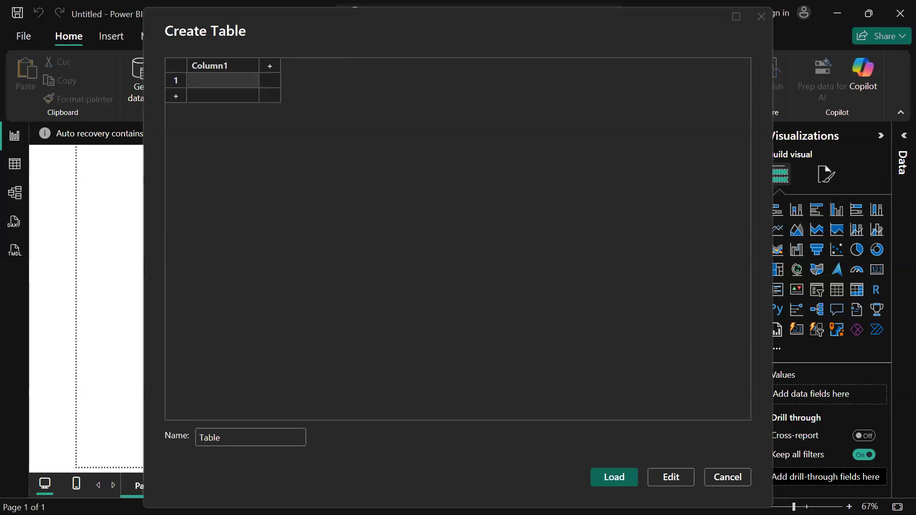
{"action": "left_click", "coordinate": [762, 18]}
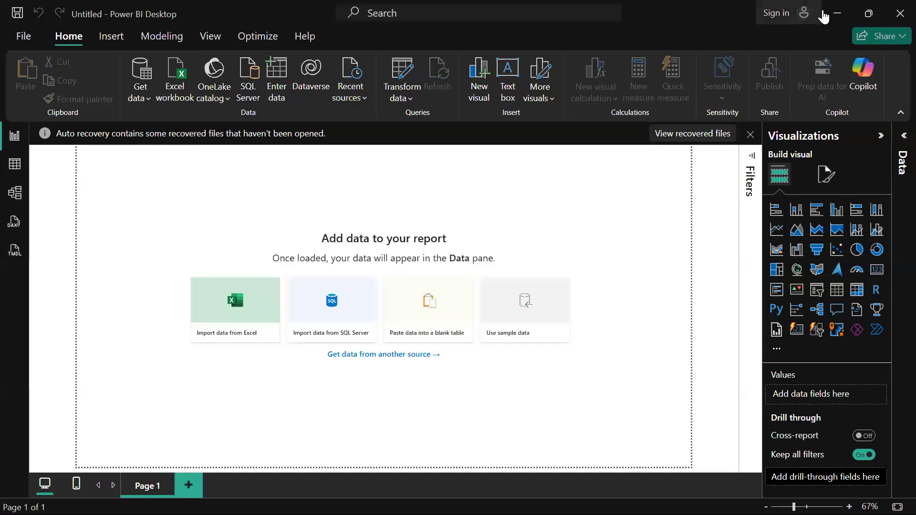
Switch to the Excel workbook "Dataset for today's class" and copy all data on the customer sheet.
{"action": "left_click", "coordinate": [875, 22]}
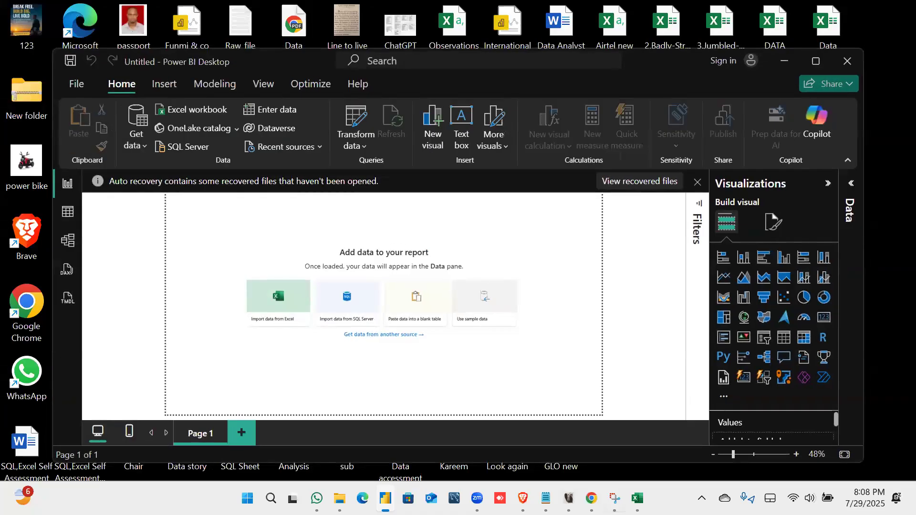
{"action": "mouse_move", "coordinate": [637, 498]}
{"action": "left_click", "coordinate": [633, 436]}
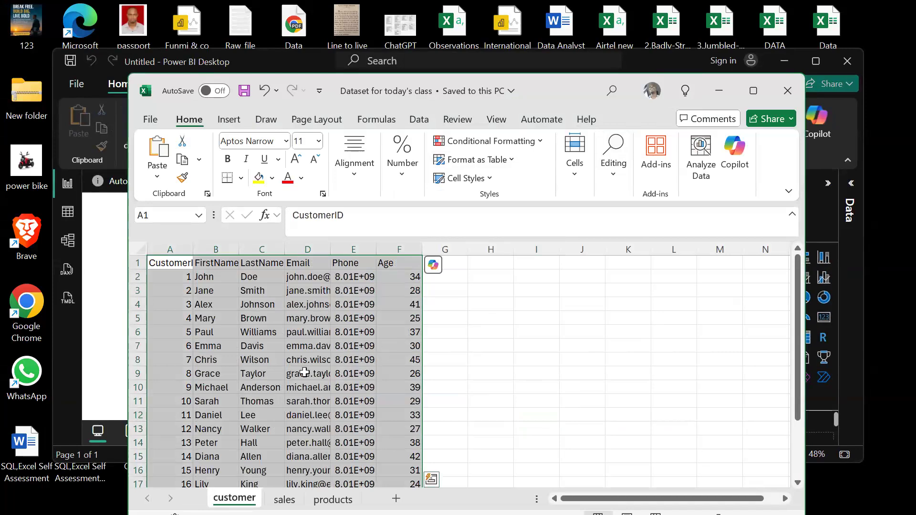
{"action": "left_click", "coordinate": [491, 304]}
{"action": "left_click", "coordinate": [198, 306]}
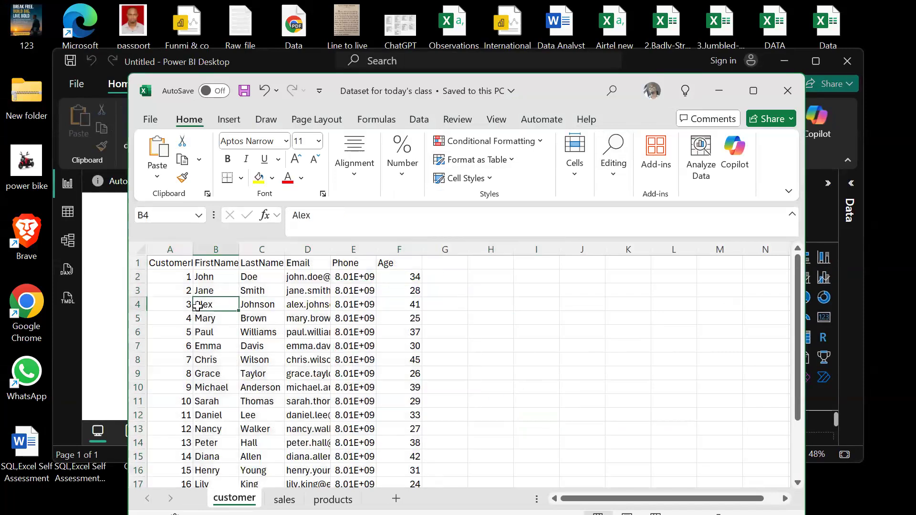
{"action": "key", "text": "ctrl+a"}
{"action": "key", "text": "ctrl+c"}
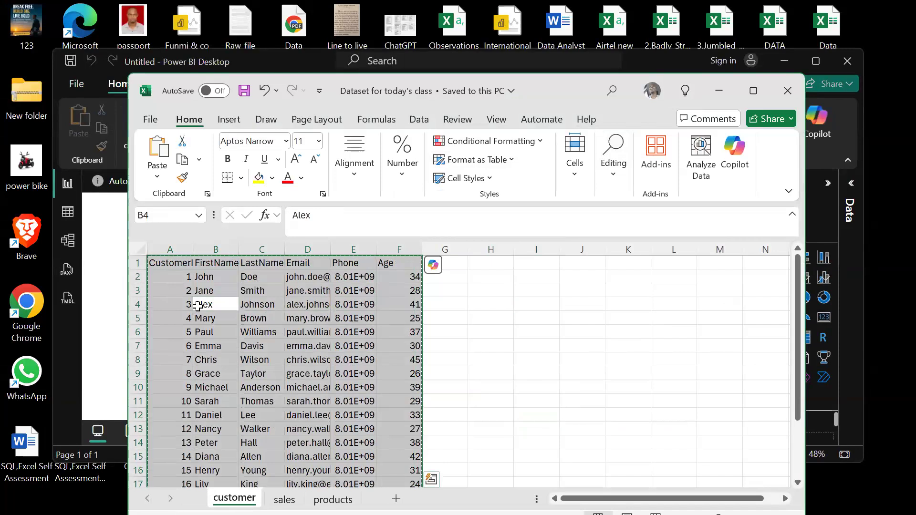
Switch back to Power BI and, in table view, paste the copied customer data into a manually entered table.
{"action": "left_click", "coordinate": [720, 91]}
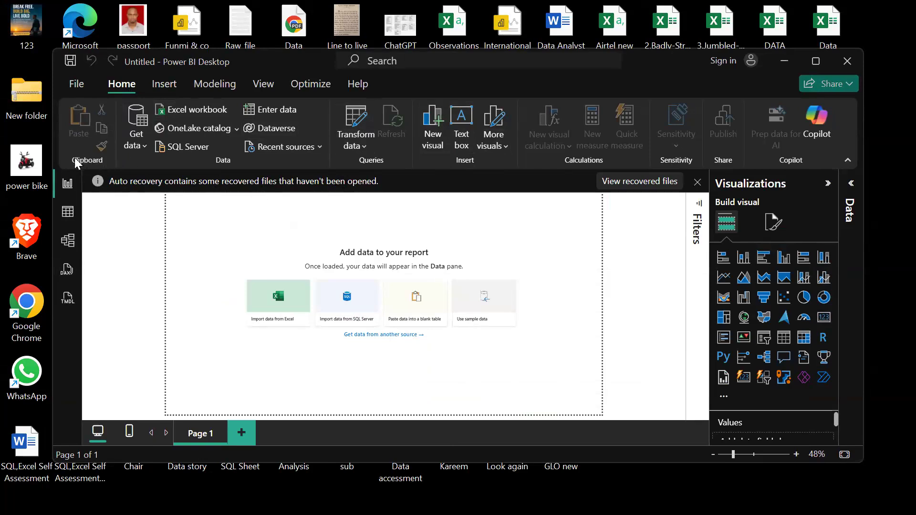
{"action": "left_click", "coordinate": [67, 211]}
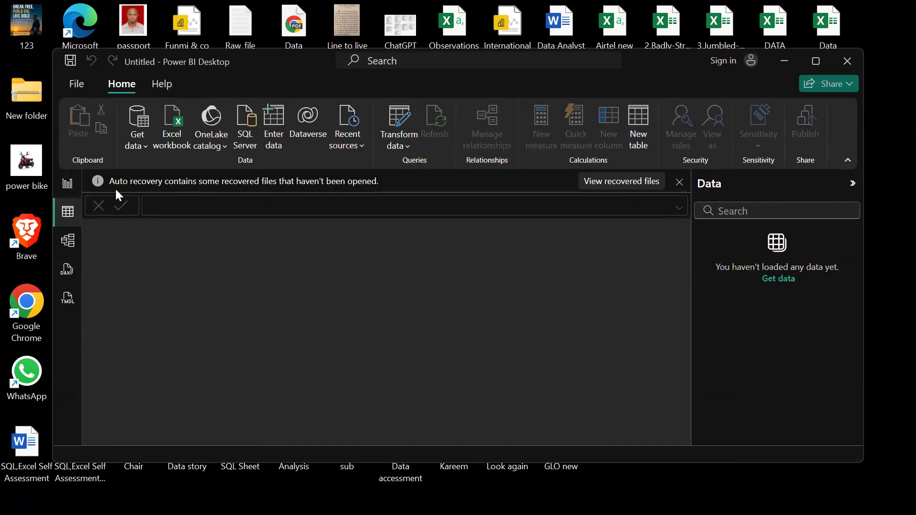
{"action": "left_click", "coordinate": [273, 140]}
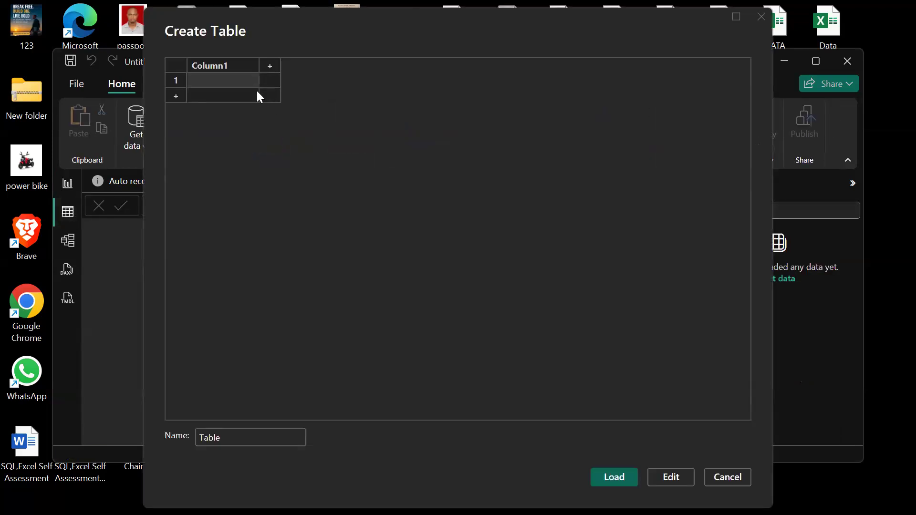
{"action": "left_click", "coordinate": [215, 66]}
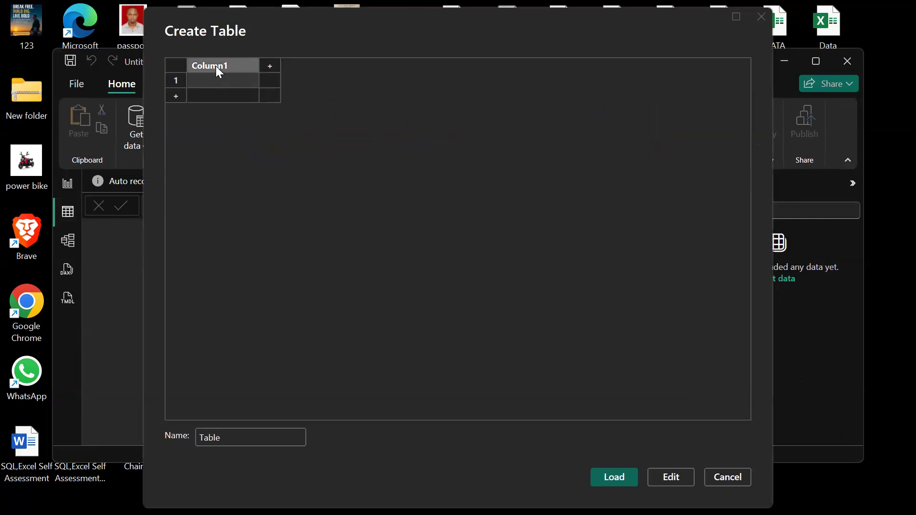
{"action": "key", "text": "ctrl+v"}
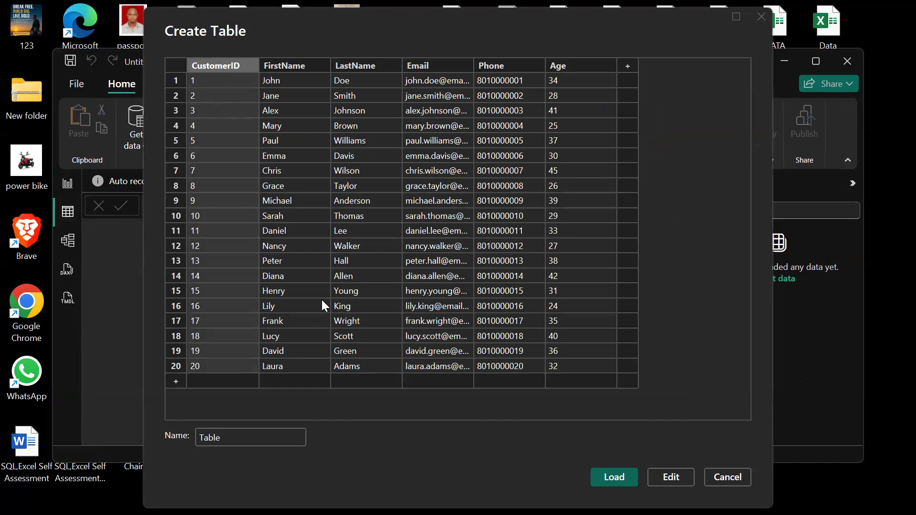
Name the pasted table Customer and load it into the model.
{"action": "left_click_drag", "start_coordinate": [243, 439], "coordinate": [188, 442]}
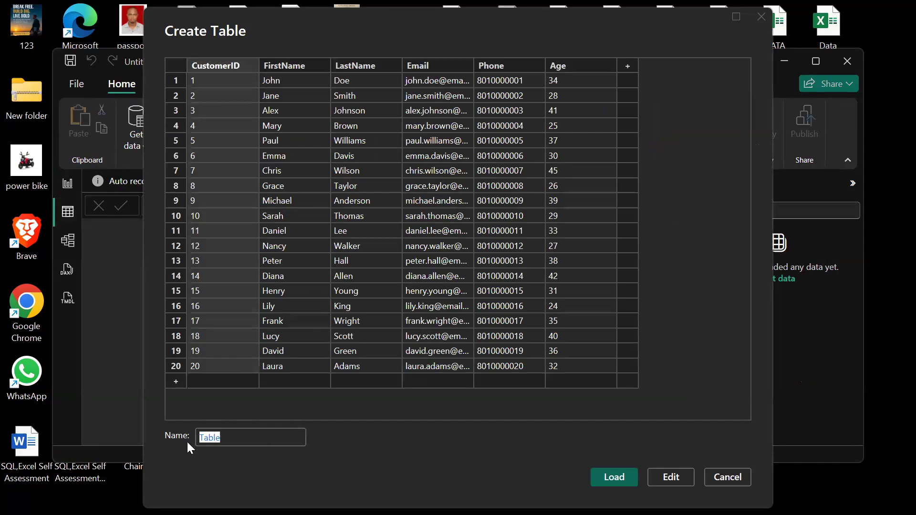
{"action": "type", "text": "Custon"}
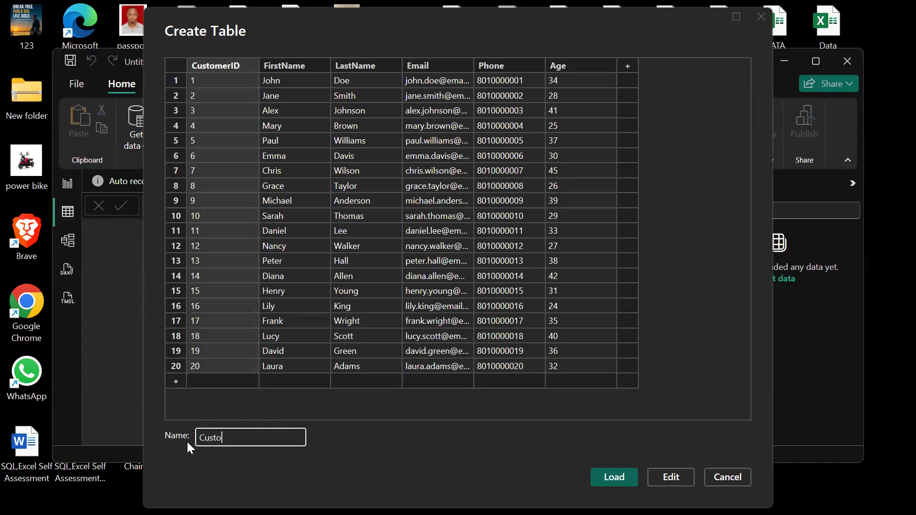
{"action": "key", "text": "BackSpace"}
{"action": "type", "text": "mer"}
{"action": "left_click", "coordinate": [615, 479]}
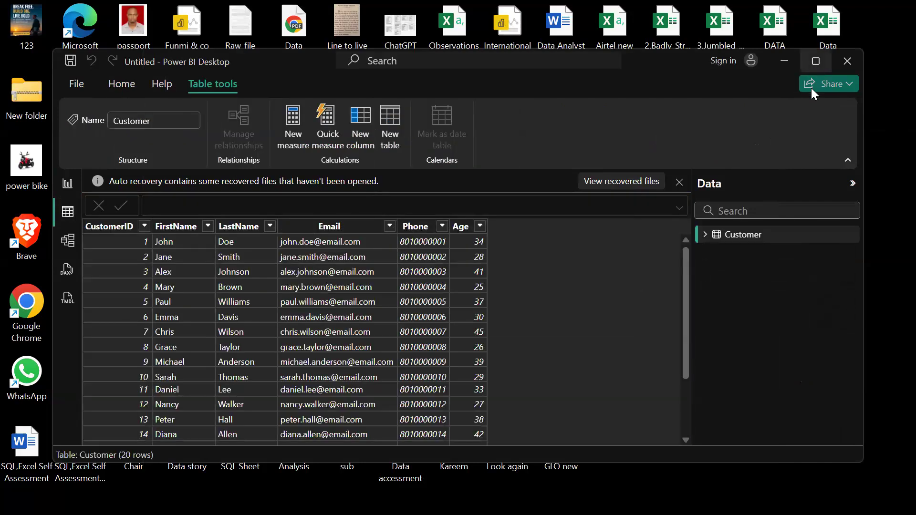
Switch to the Excel dataset workbook and copy all data on the sales sheet.
{"action": "left_click", "coordinate": [816, 62]}
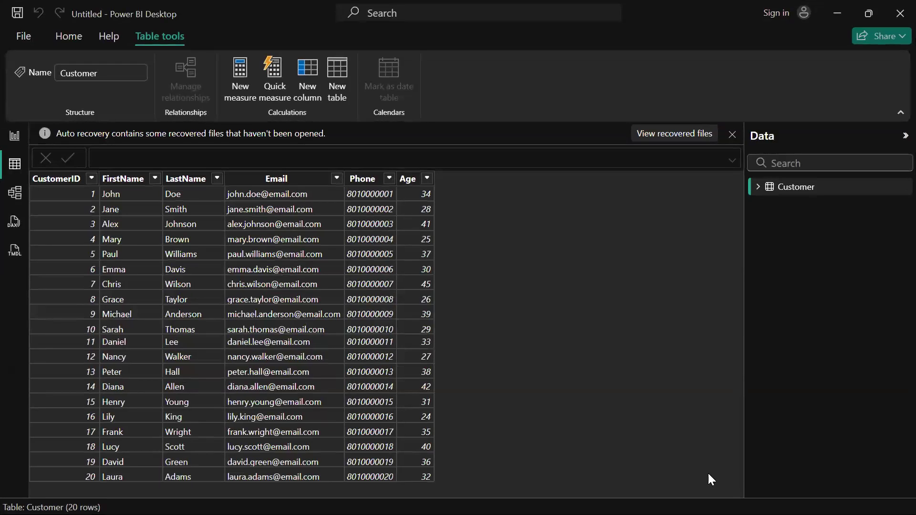
{"action": "left_click", "coordinate": [860, 23]}
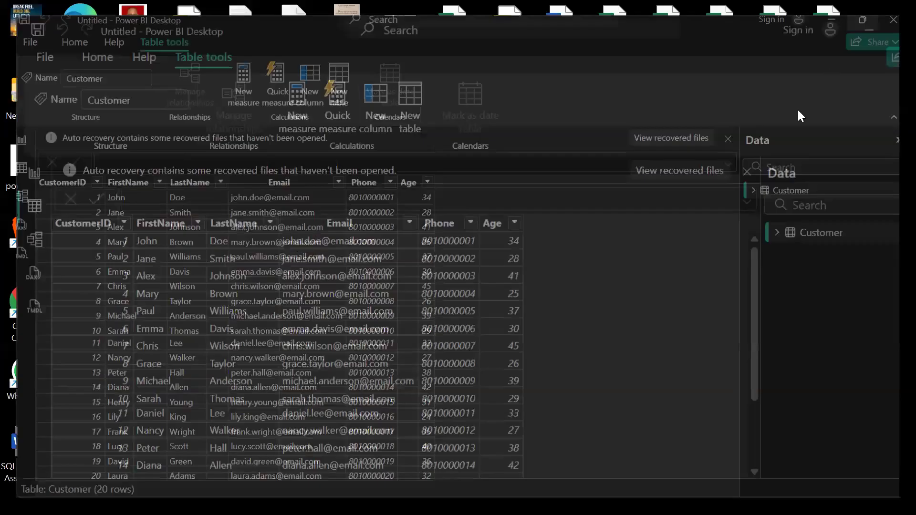
{"action": "mouse_move", "coordinate": [636, 498]}
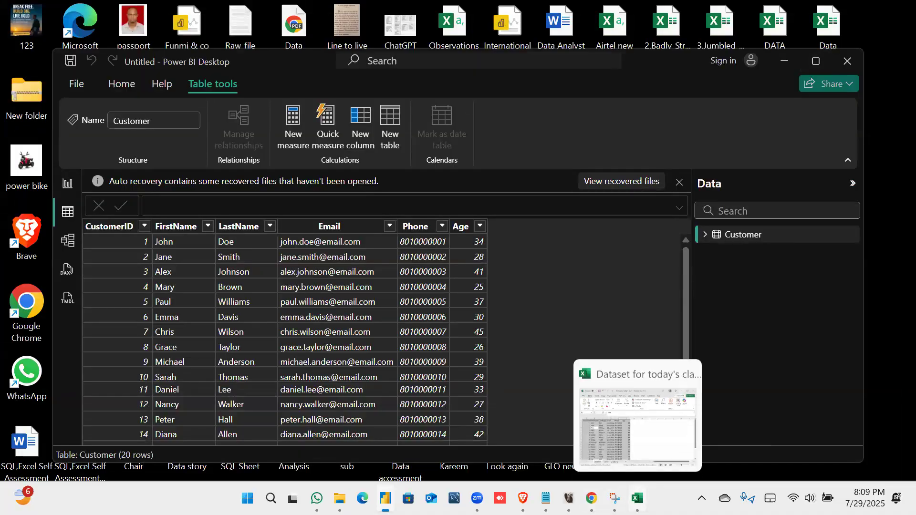
{"action": "left_click", "coordinate": [624, 429]}
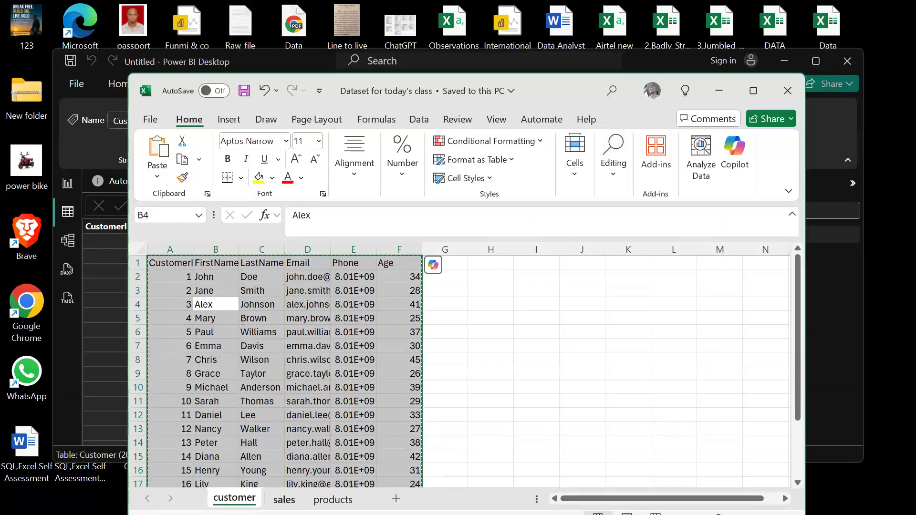
{"action": "left_click", "coordinate": [284, 499]}
{"action": "left_click", "coordinate": [279, 351]}
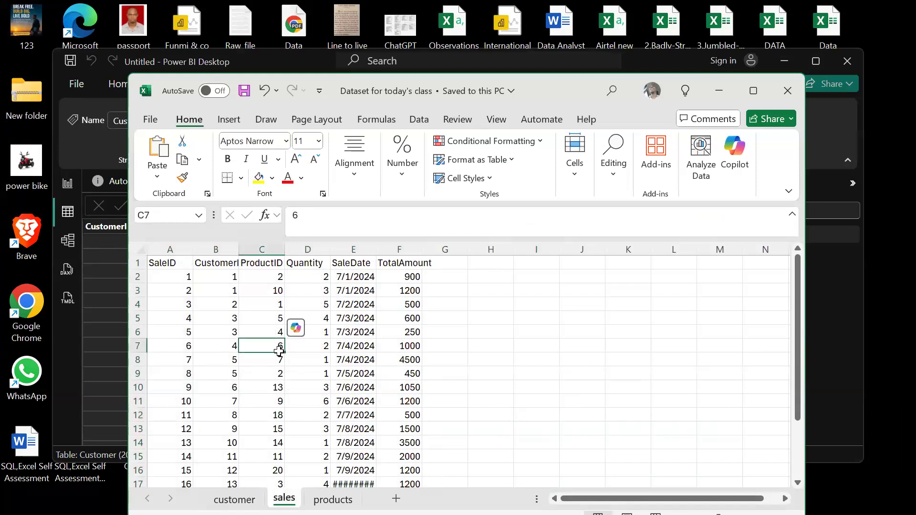
{"action": "key", "text": "ctrl+a"}
{"action": "key", "text": "ctrl+c"}
Return to Power BI and paste the copied sales data into a new manually entered table.
{"action": "left_click", "coordinate": [722, 90]}
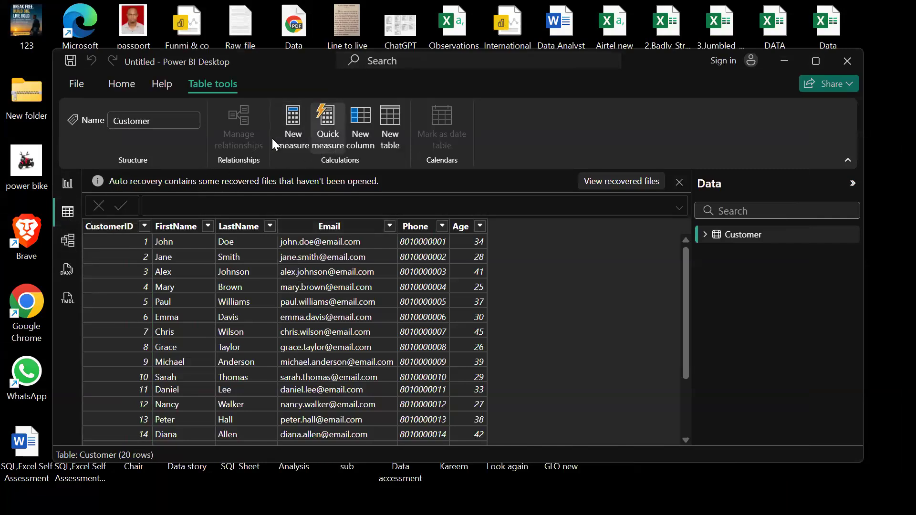
{"action": "left_click", "coordinate": [122, 85]}
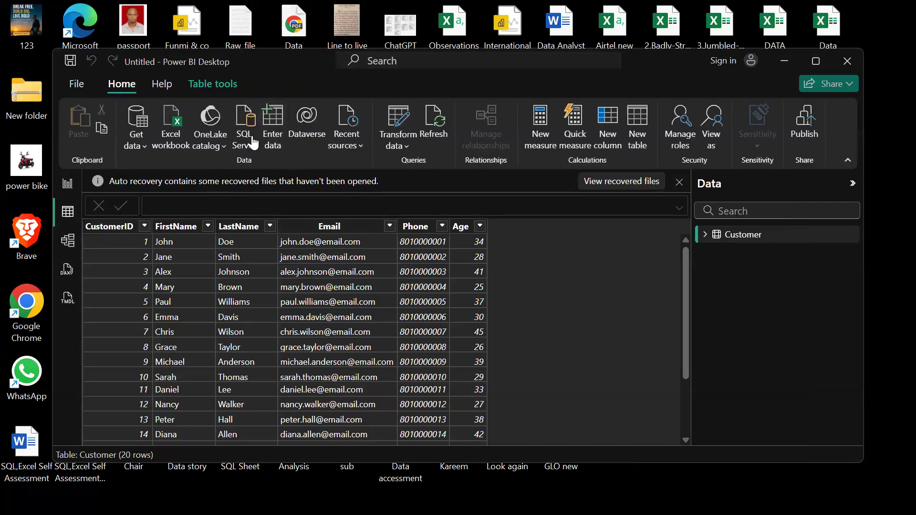
{"action": "left_click", "coordinate": [277, 134]}
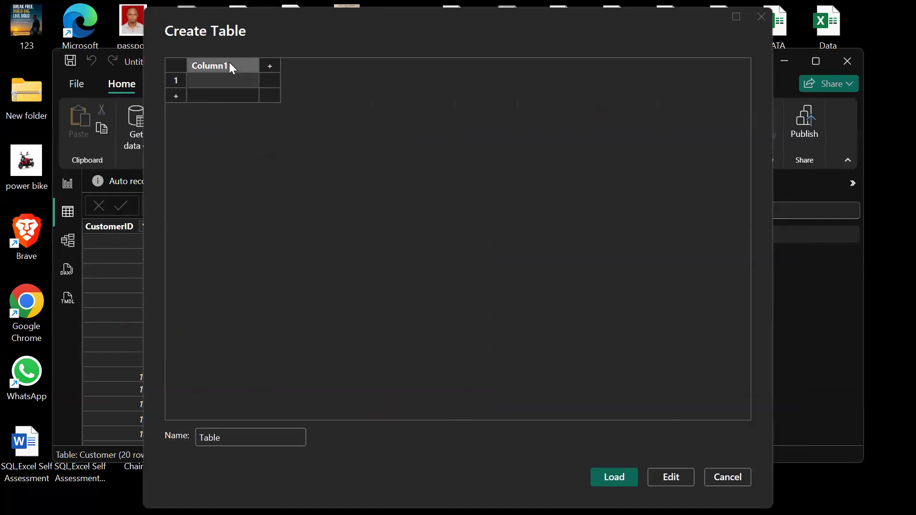
{"action": "key", "text": "ctrl+v"}
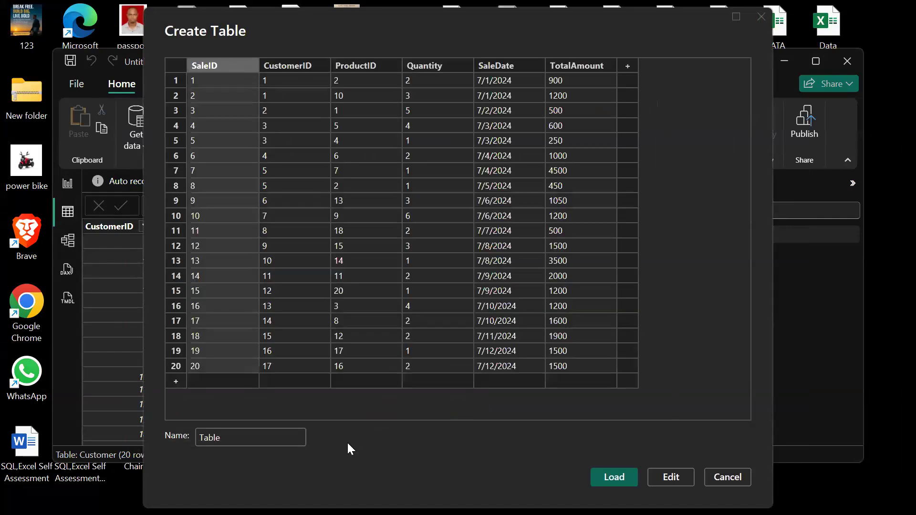
Name the pasted table sales and load it into the model.
{"action": "left_click_drag", "start_coordinate": [233, 436], "coordinate": [199, 437]}
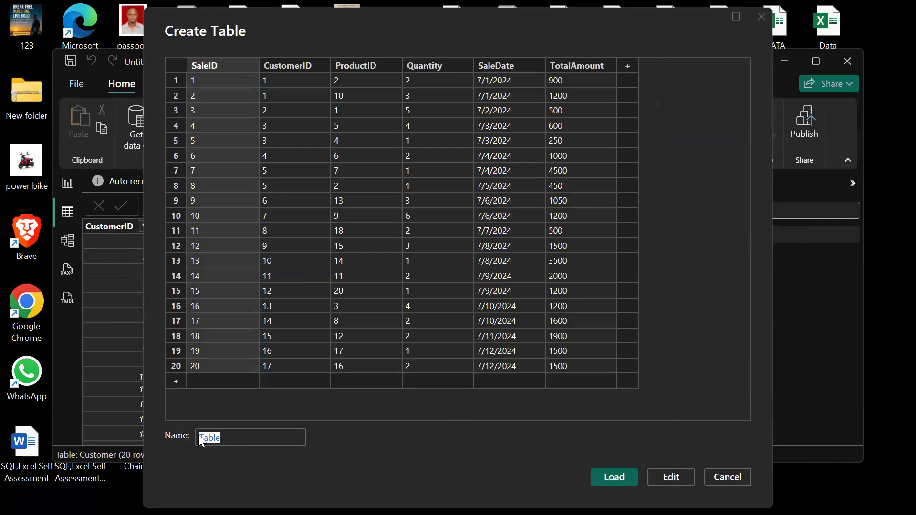
{"action": "key", "text": "BackSpace"}
{"action": "type", "text": "sales"}
{"action": "left_click", "coordinate": [620, 475]}
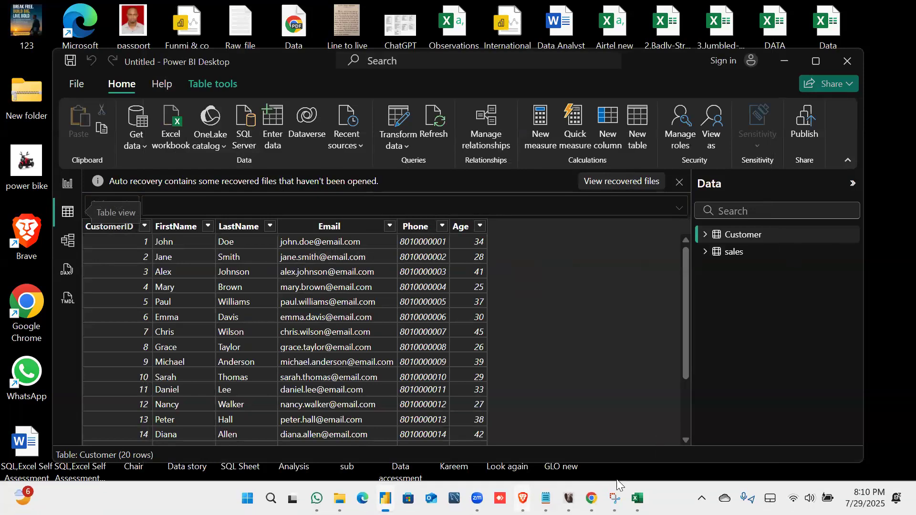
Switch to the Excel dataset workbook and copy all data on the products sheet.
{"action": "left_click", "coordinate": [637, 498]}
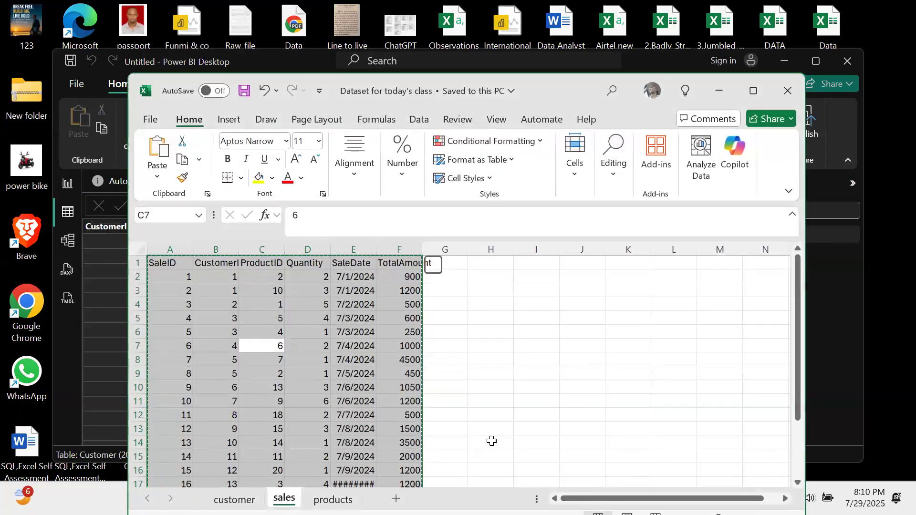
{"action": "key", "text": "ctrl+Page_Down"}
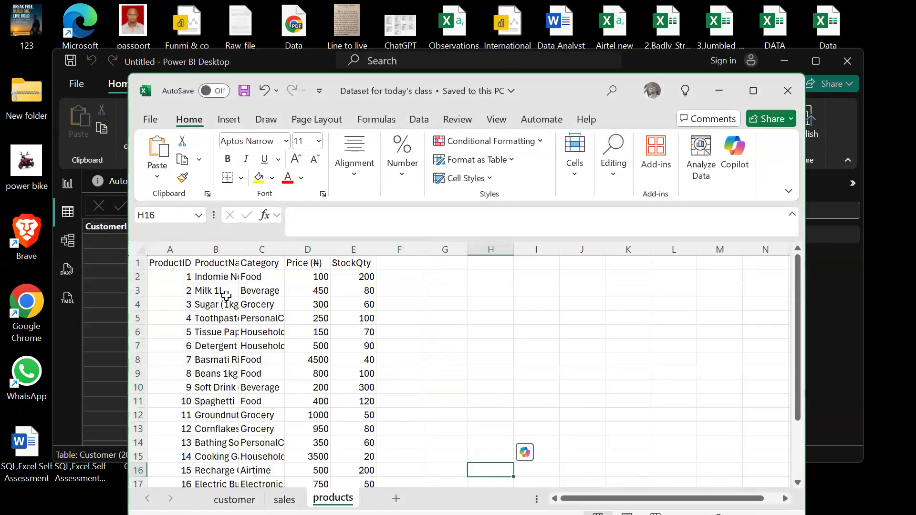
{"action": "left_click", "coordinate": [232, 317]}
{"action": "key", "text": "ctrl+a"}
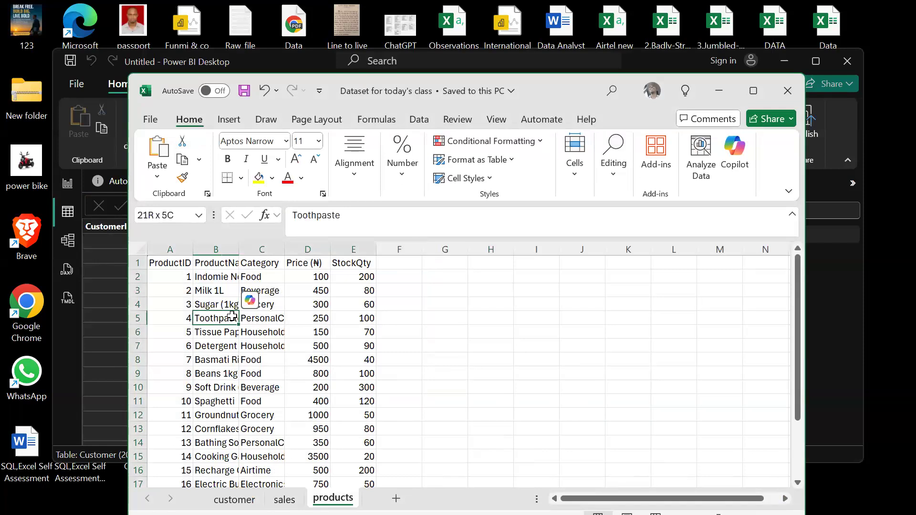
{"action": "key", "text": "ctrl+c"}
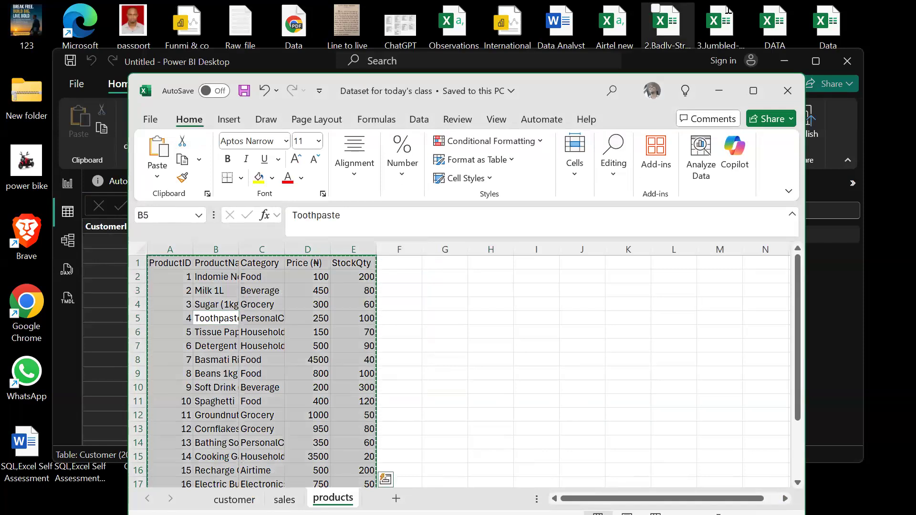
Return to Power BI and paste the copied products data into a new manually entered table.
{"action": "key", "text": "super+Down"}
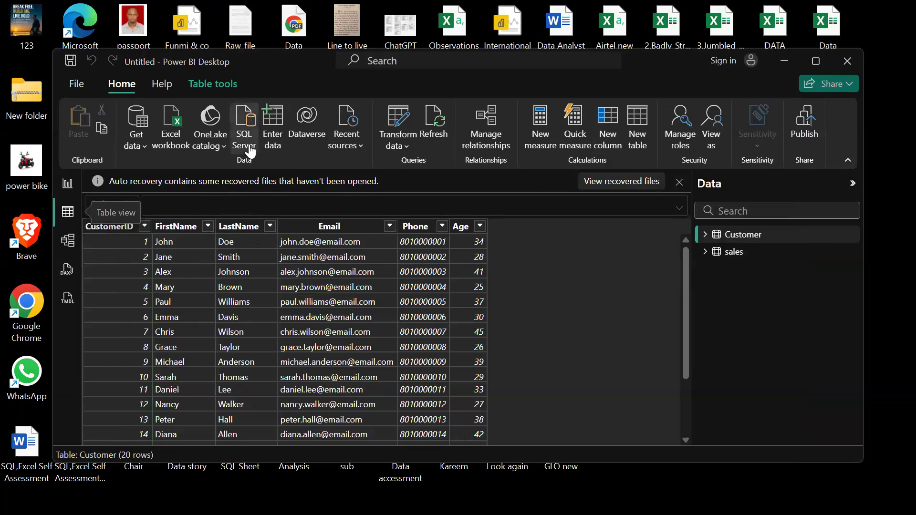
{"action": "left_click", "coordinate": [273, 137]}
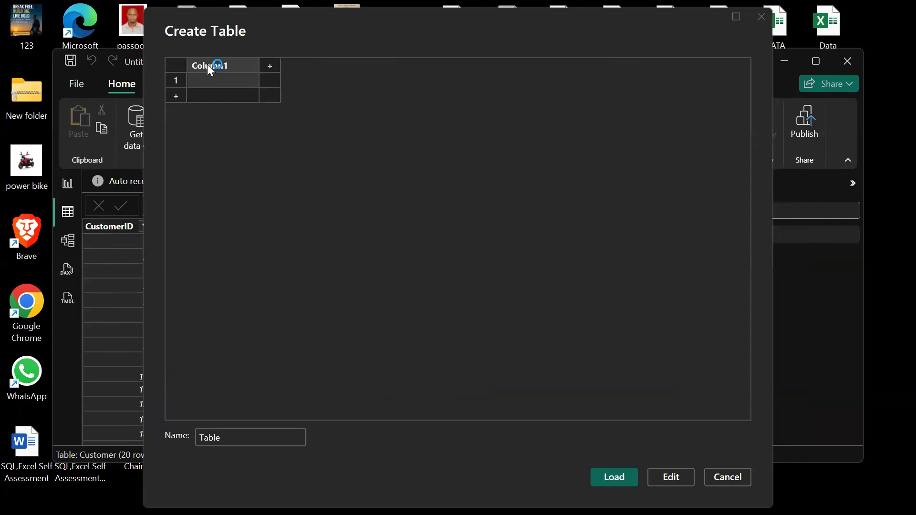
{"action": "key", "text": "ctrl+v"}
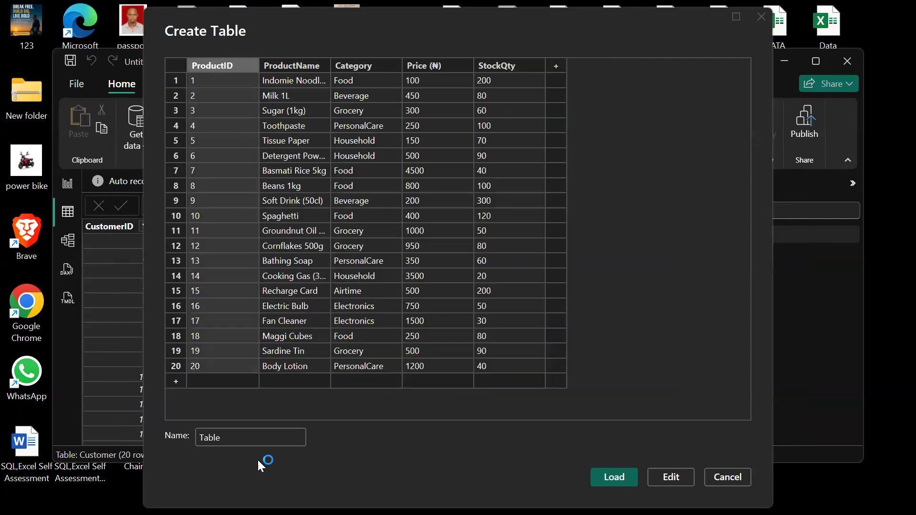
Name the pasted products table product and load it into the model.
{"action": "left_click", "coordinate": [183, 435]}
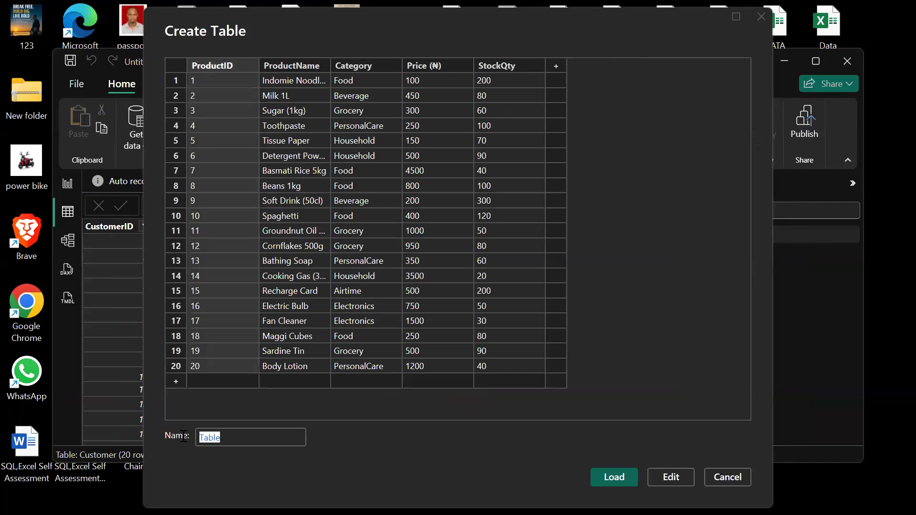
{"action": "type", "text": "Pr"}
{"action": "key", "text": "BackSpace"}
{"action": "key", "text": "BackSpace"}
{"action": "type", "text": "product"}
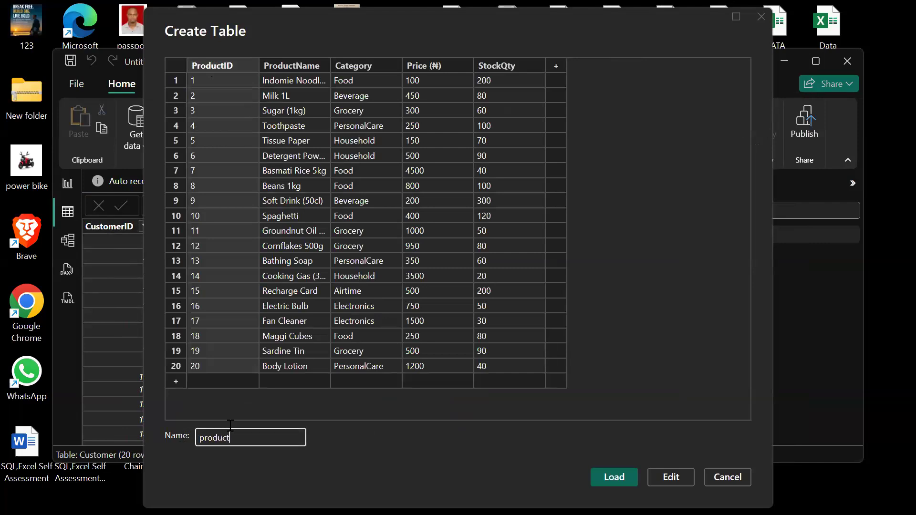
{"action": "left_click", "coordinate": [615, 477]}
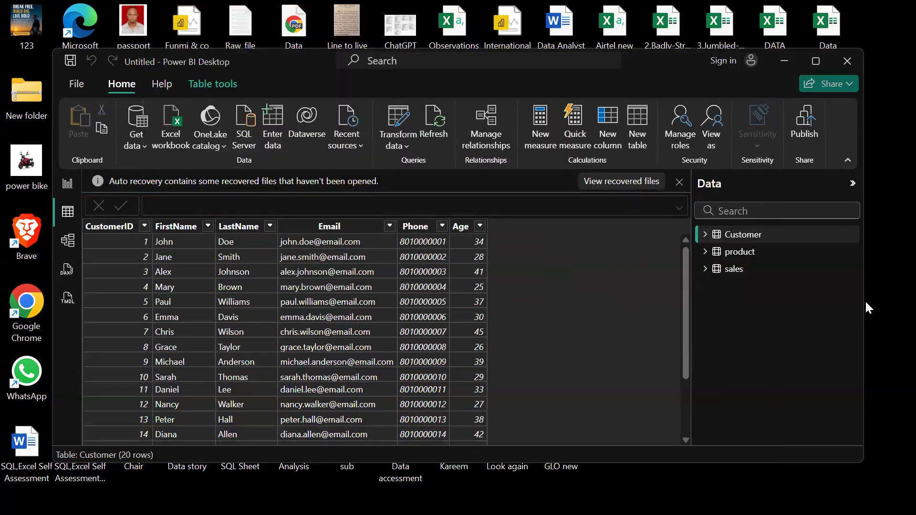
Maximize the Power BI window and widen the Phone and Age columns of the Customer table.
{"action": "left_click", "coordinate": [816, 61]}
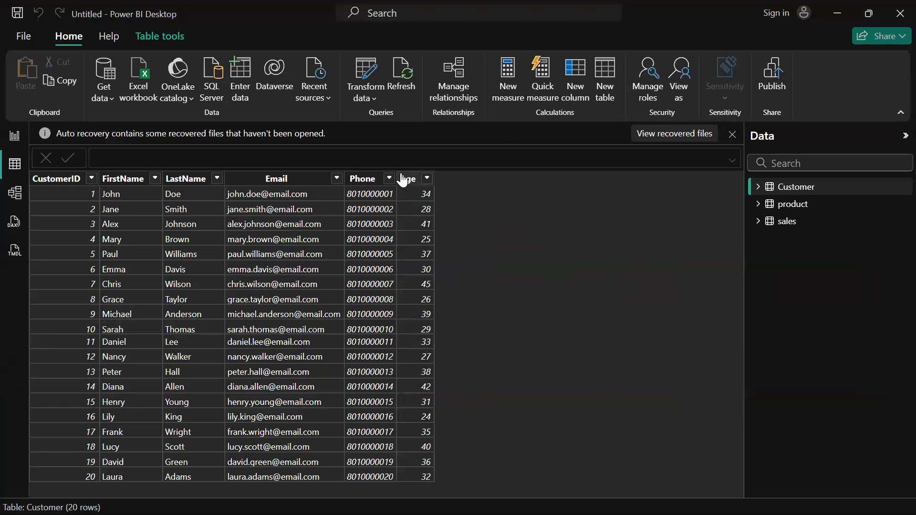
{"action": "left_click_drag", "start_coordinate": [394, 171], "coordinate": [408, 167]}
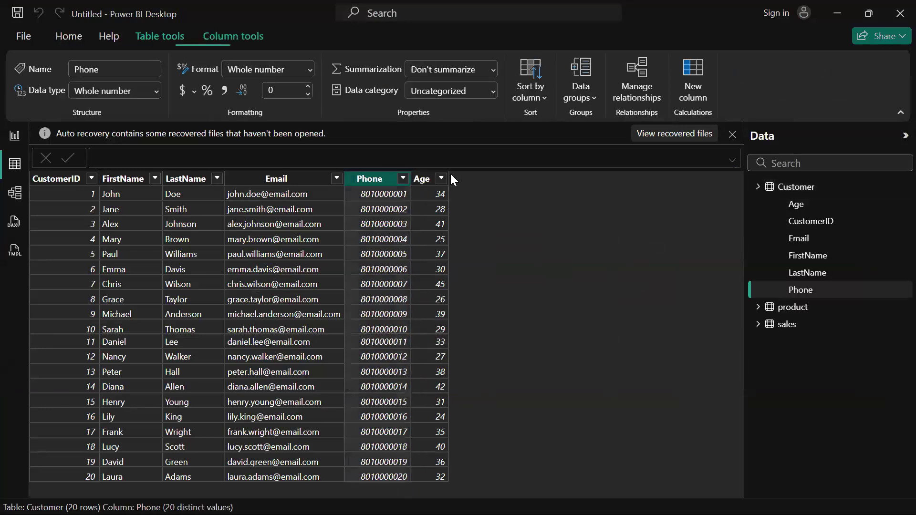
{"action": "left_click_drag", "start_coordinate": [448, 178], "coordinate": [488, 178]}
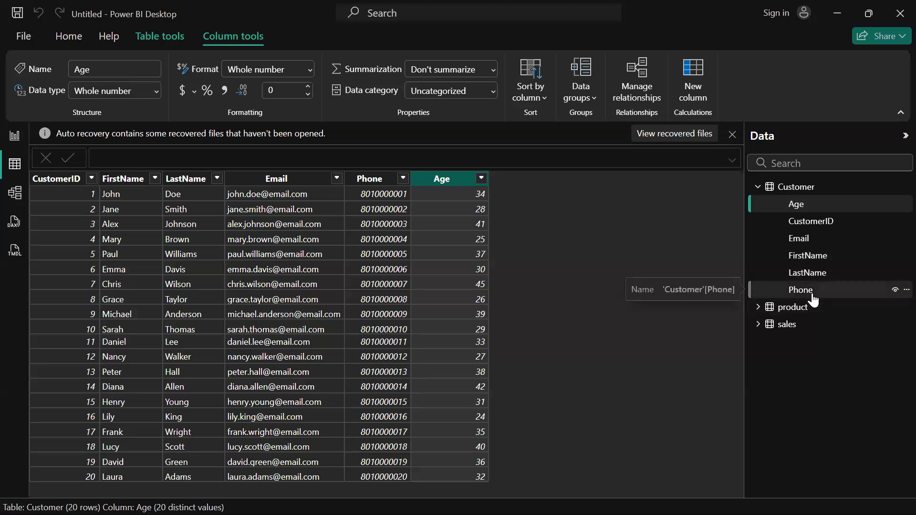
Examine the data and field lists of the product and sales tables, including the CustomerID column in sales.
{"action": "left_click", "coordinate": [758, 187]}
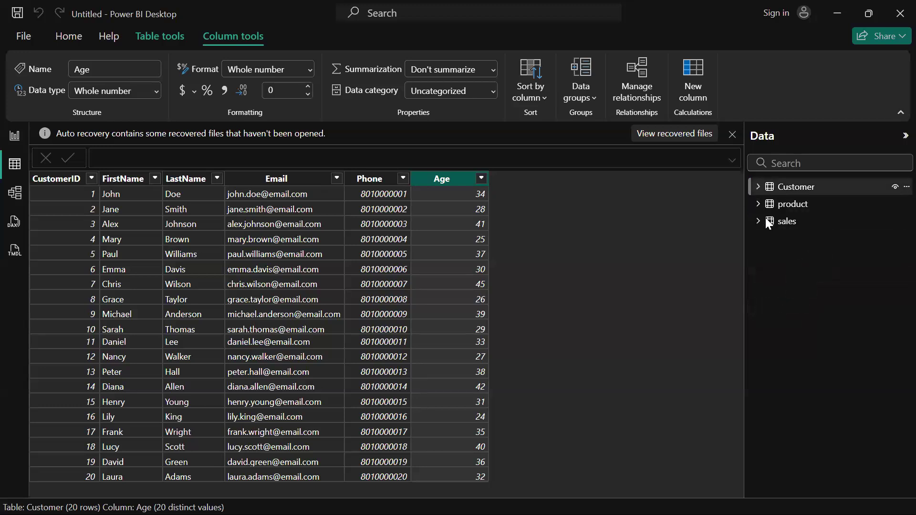
{"action": "left_click", "coordinate": [800, 209]}
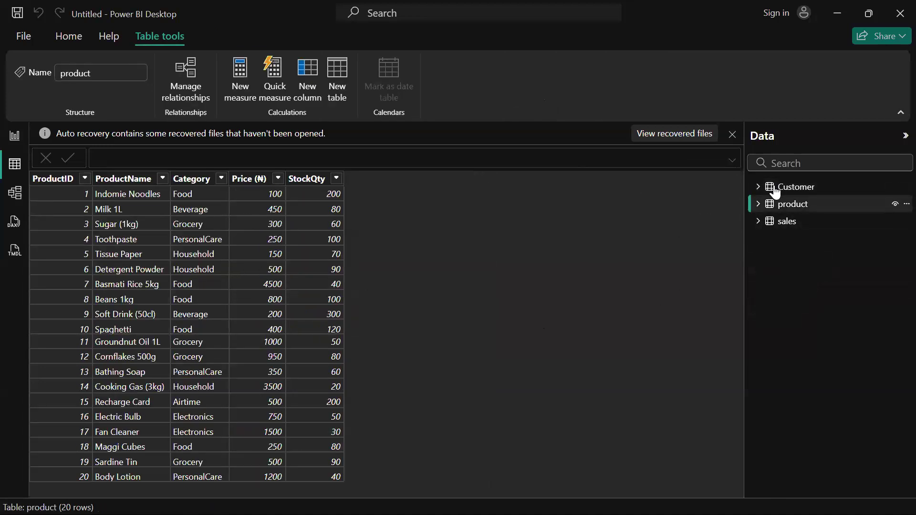
{"action": "left_click", "coordinate": [757, 204]}
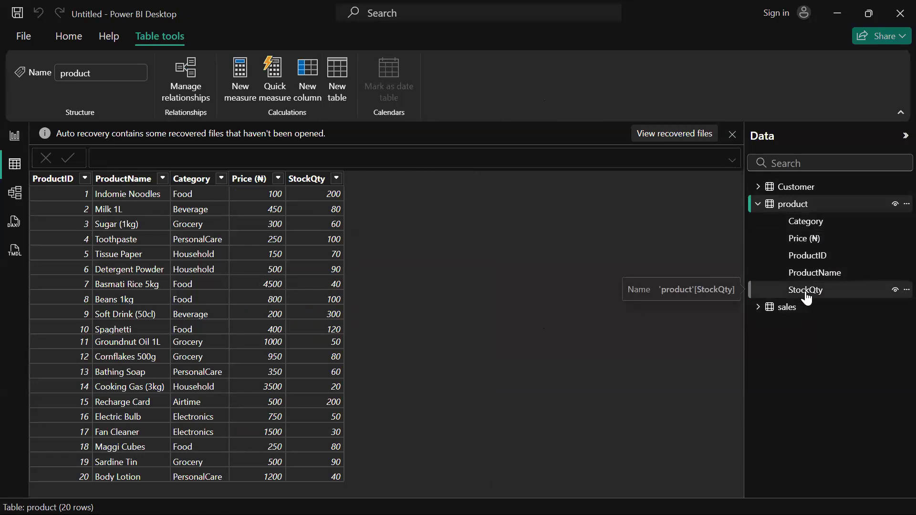
{"action": "left_click", "coordinate": [758, 204]}
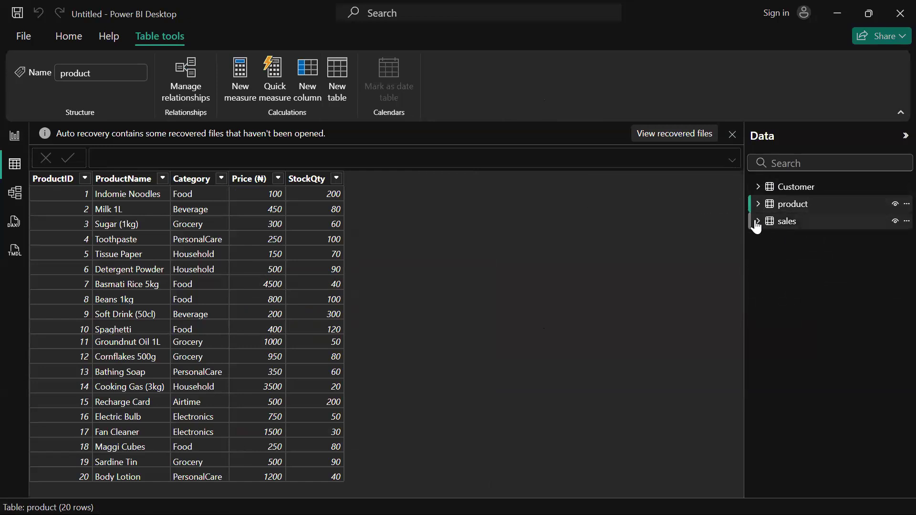
{"action": "left_click", "coordinate": [760, 227]}
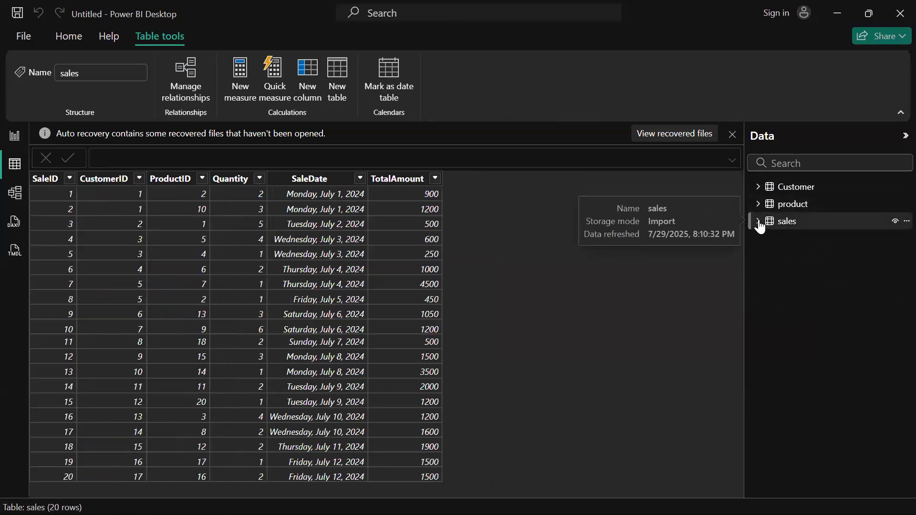
{"action": "left_click", "coordinate": [759, 222]}
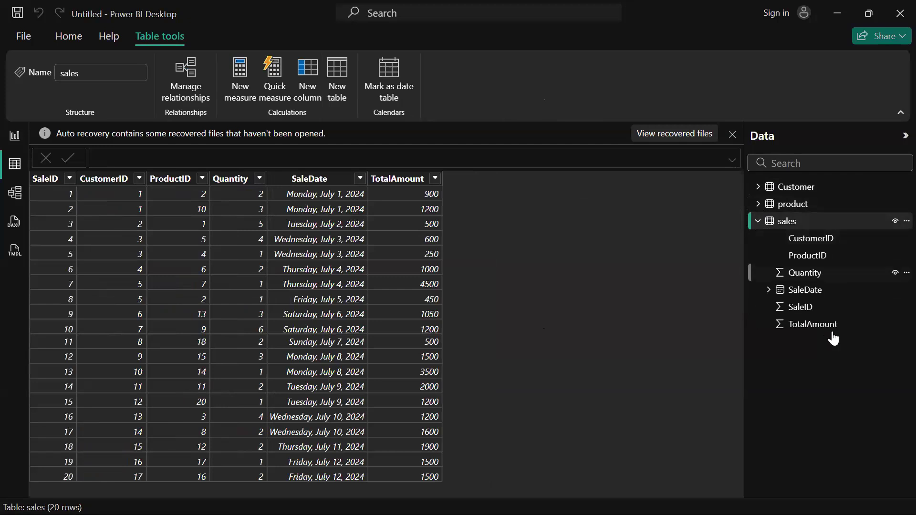
{"action": "left_click", "coordinate": [816, 243]}
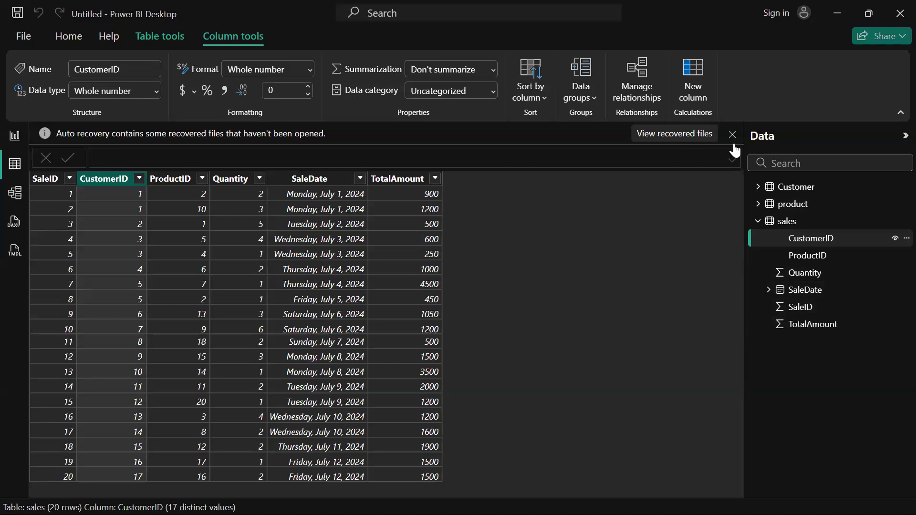
{"action": "left_click", "coordinate": [758, 225]}
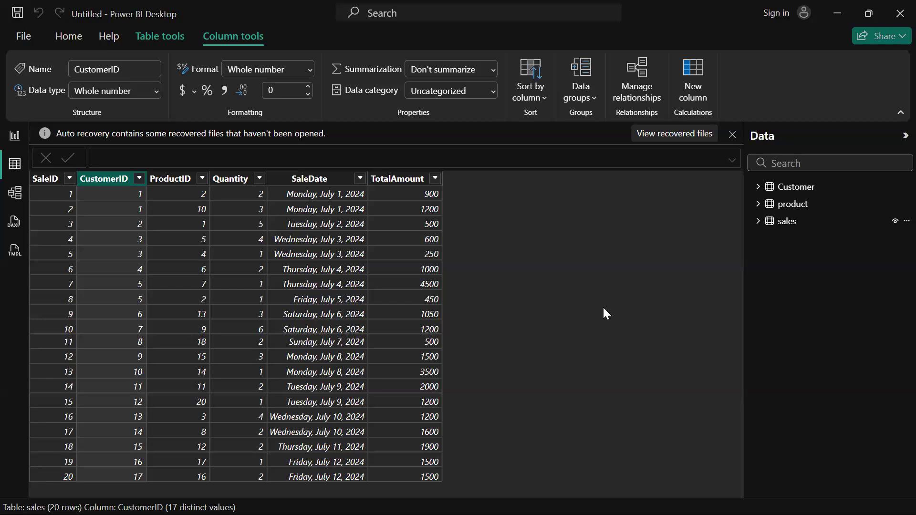
Arrange the model diagram with Customer and product below sales on opposite sides, and narrow both of those table cards.
{"action": "left_click", "coordinate": [13, 204]}
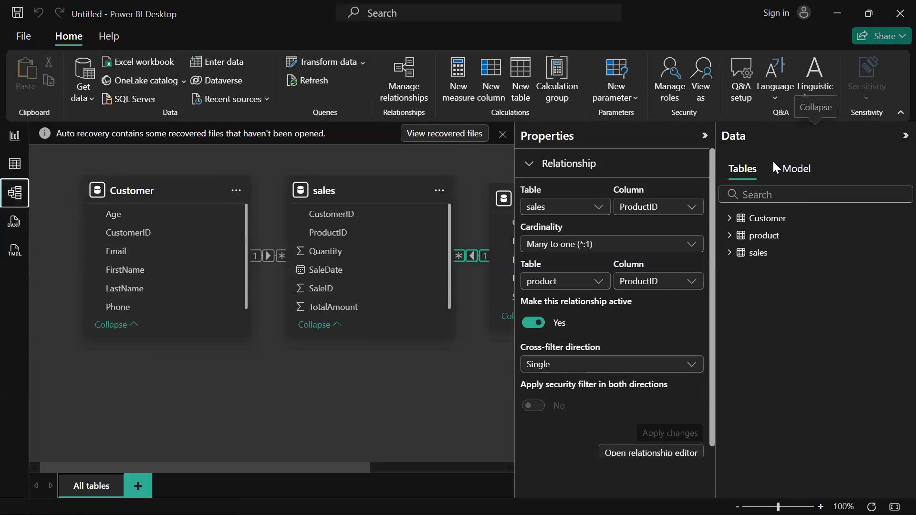
{"action": "left_click", "coordinate": [702, 142]}
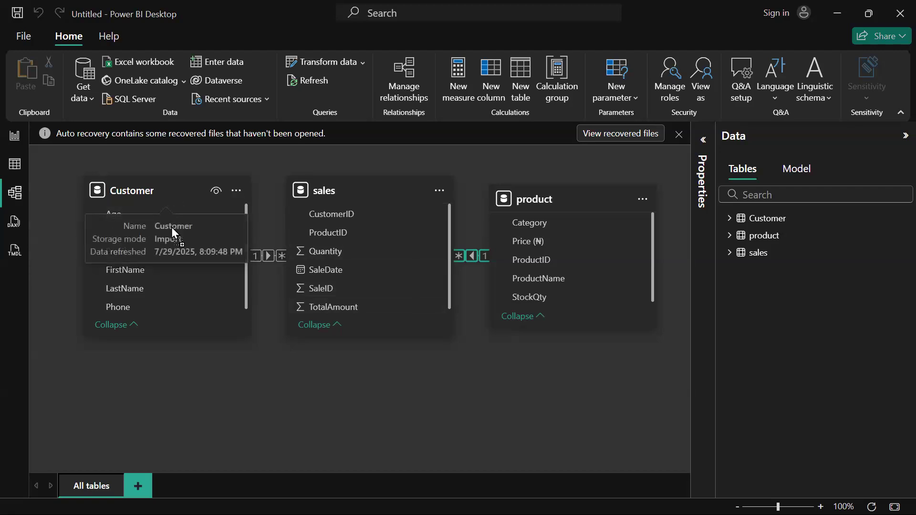
{"action": "left_click_drag", "start_coordinate": [176, 191], "coordinate": [173, 250]}
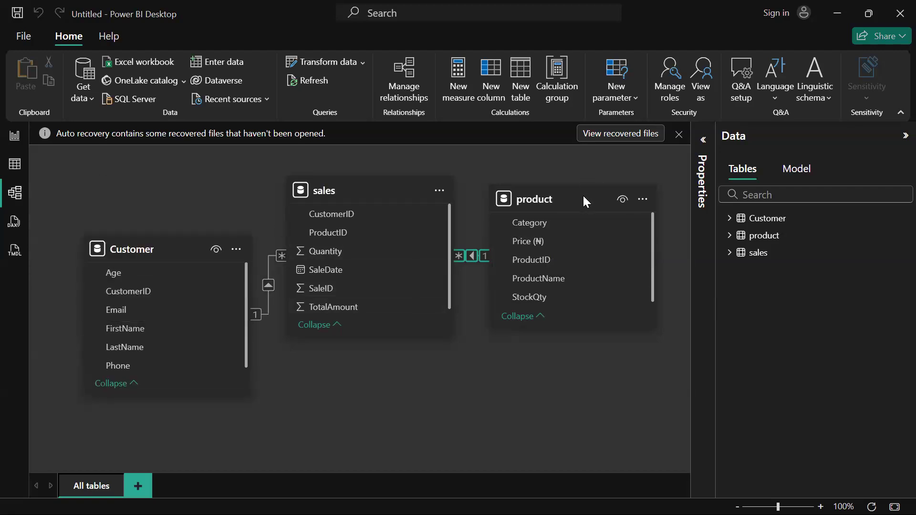
{"action": "left_click_drag", "start_coordinate": [582, 194], "coordinate": [597, 335]}
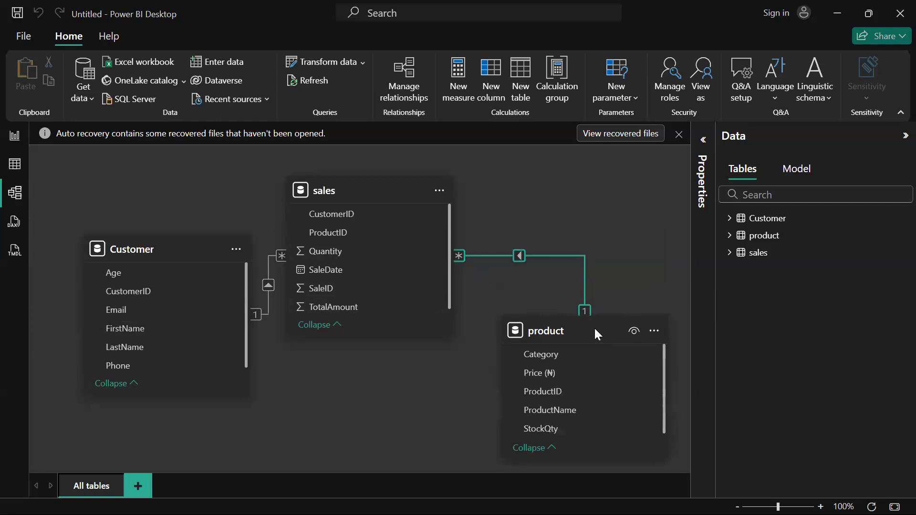
{"action": "left_click_drag", "start_coordinate": [138, 243], "coordinate": [175, 334]}
{"action": "left_click_drag", "start_coordinate": [251, 383], "coordinate": [213, 384]}
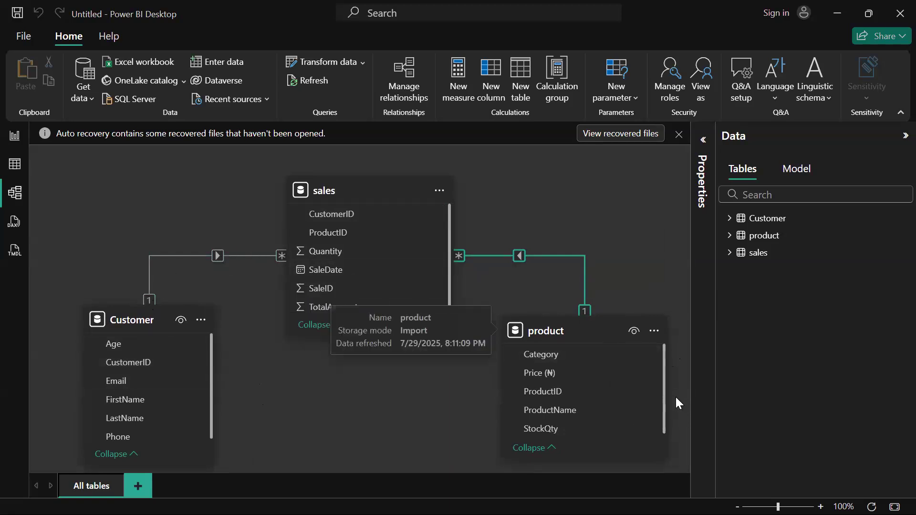
{"action": "left_click_drag", "start_coordinate": [665, 396], "coordinate": [633, 407]}
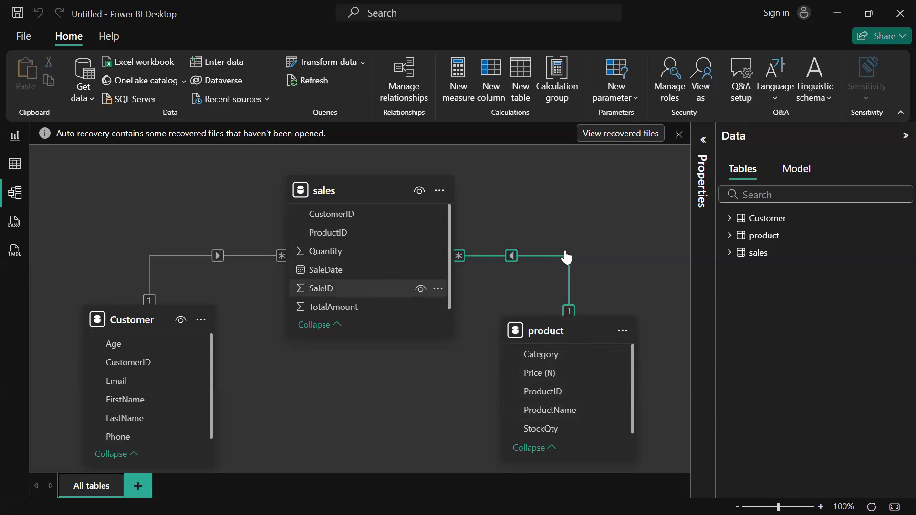
Delete the existing relationships between sales and product and between Customer and sales.
{"action": "right_click", "coordinate": [510, 259]}
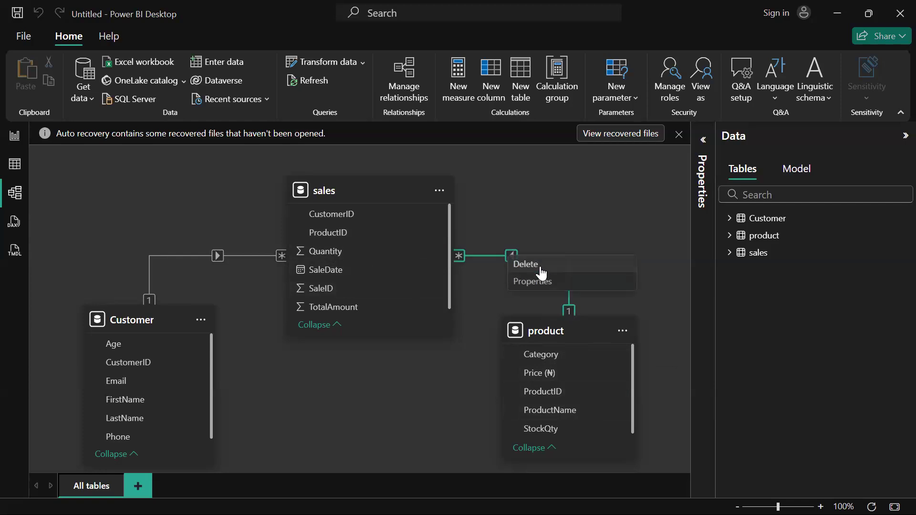
{"action": "left_click", "coordinate": [544, 273]}
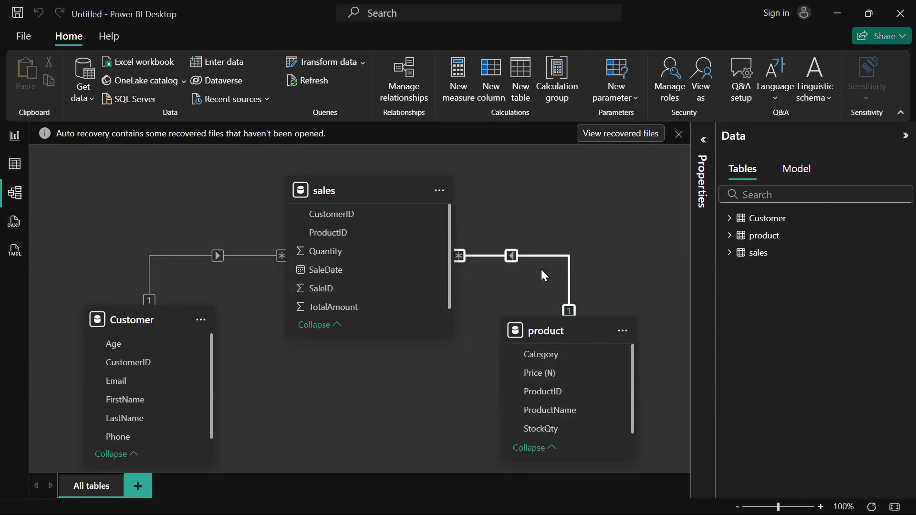
{"action": "right_click", "coordinate": [214, 256]}
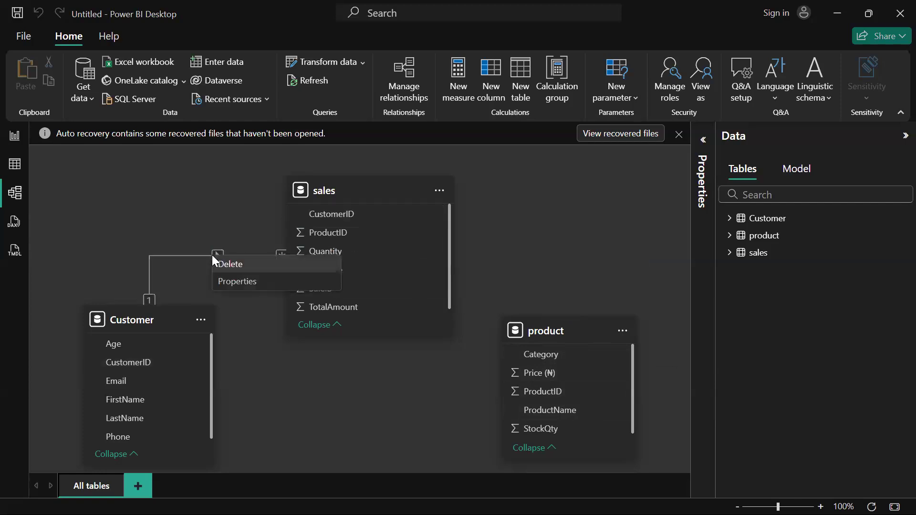
{"action": "left_click", "coordinate": [246, 276]}
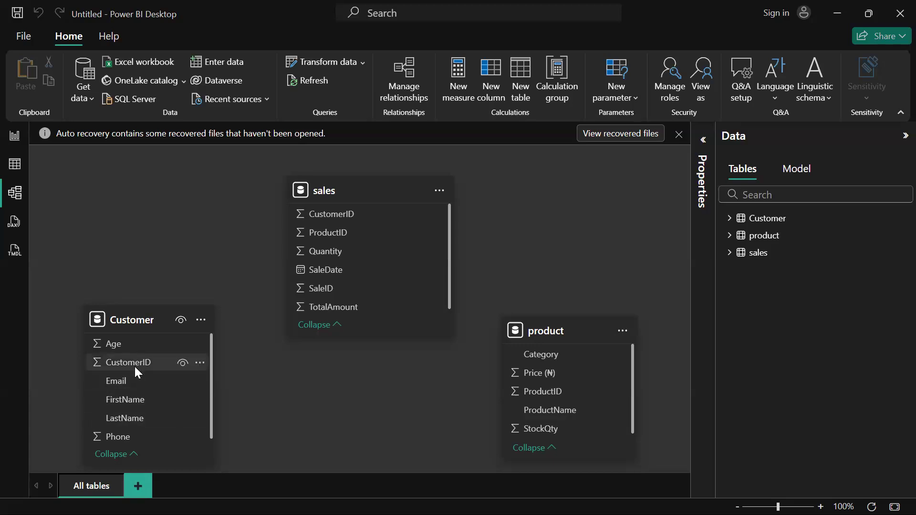
Create active one-to-many relationships with single cross-filtering from product to sales on ProductID and from Customer to sales on CustomerID.
{"action": "left_click", "coordinate": [387, 215]}
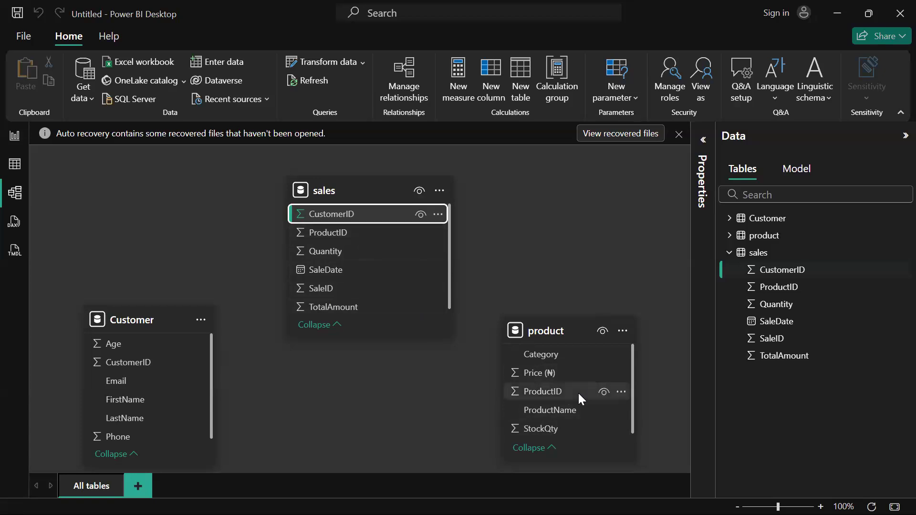
{"action": "left_click_drag", "start_coordinate": [577, 390], "coordinate": [377, 234]}
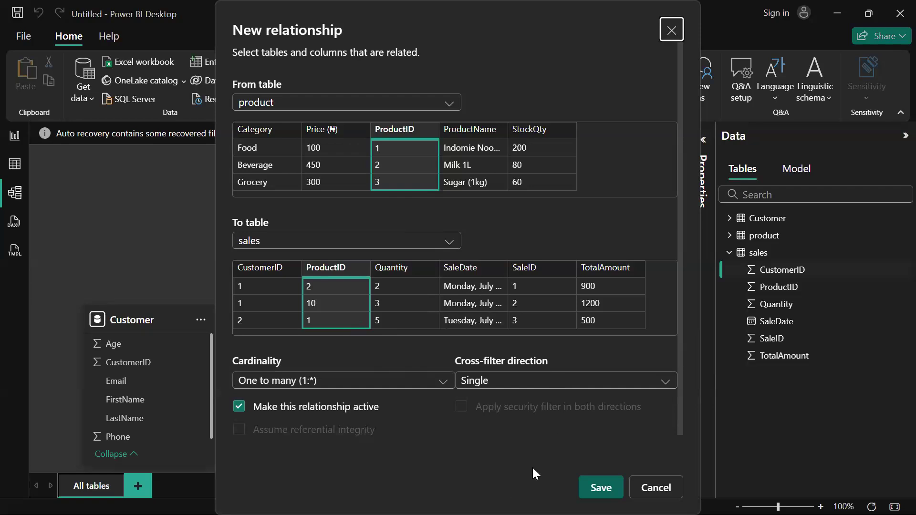
{"action": "left_click", "coordinate": [602, 488]}
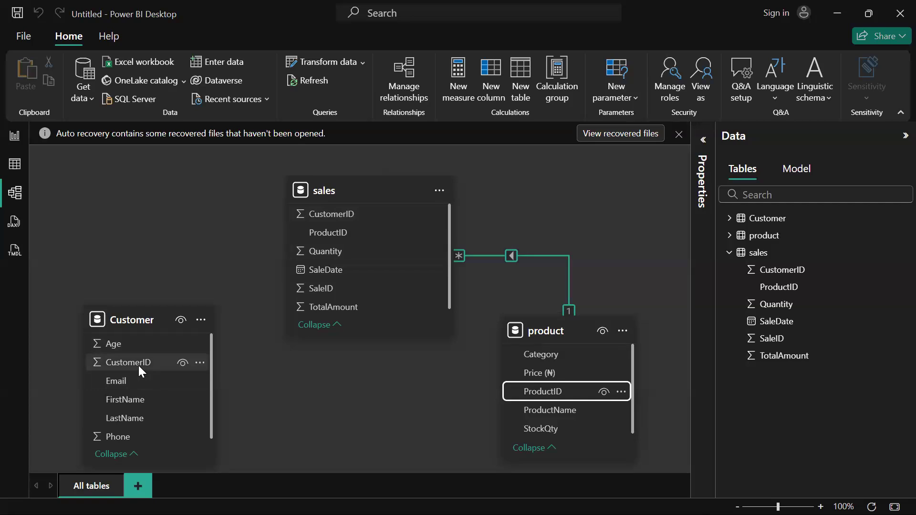
{"action": "left_click_drag", "start_coordinate": [138, 365], "coordinate": [354, 214]}
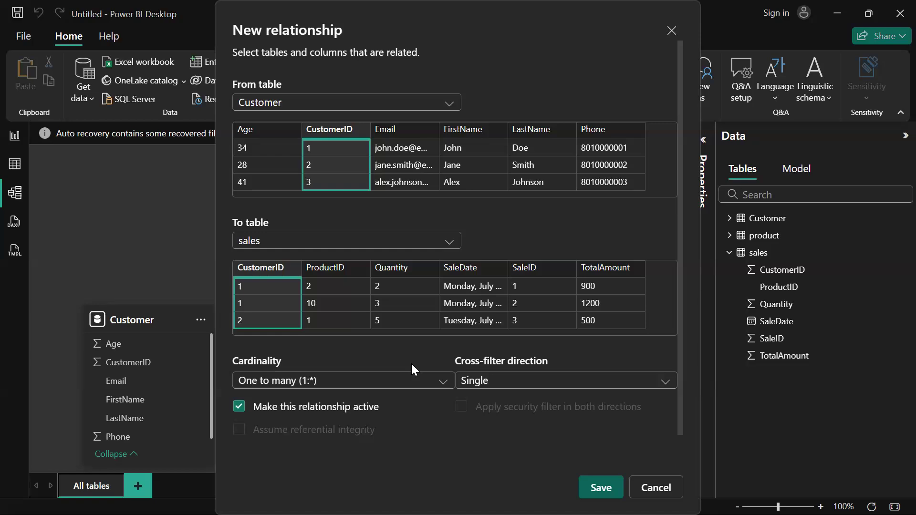
{"action": "left_click", "coordinate": [602, 492]}
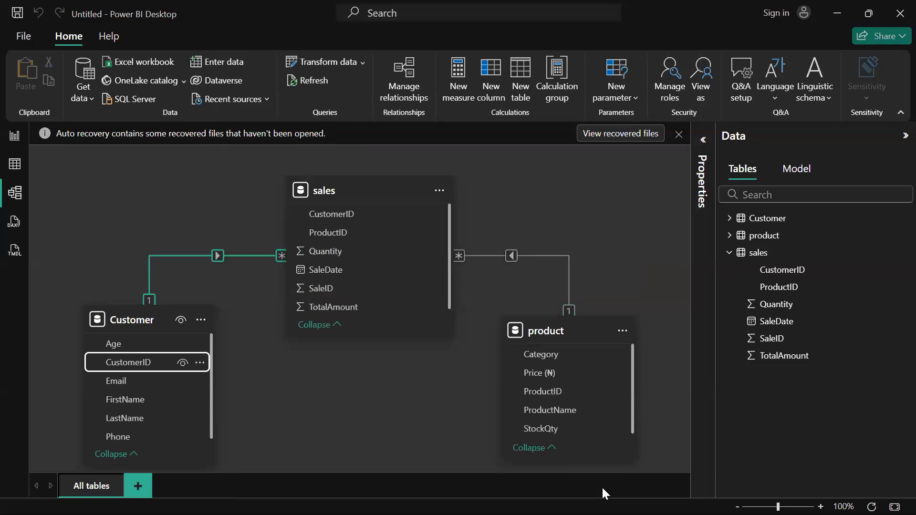
Return to the table data, select the Customer table and open it in the Power Query Editor for transformation.
{"action": "left_click", "coordinate": [15, 137]}
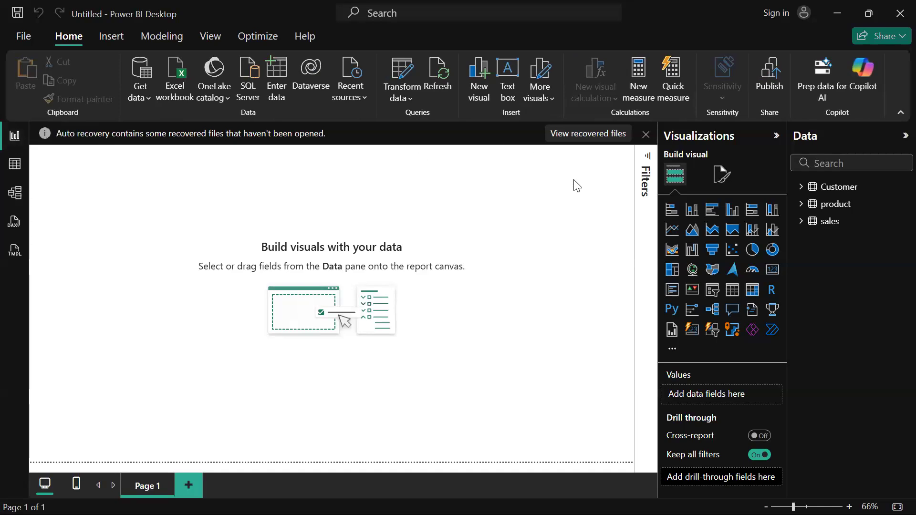
{"action": "left_click", "coordinate": [22, 169]}
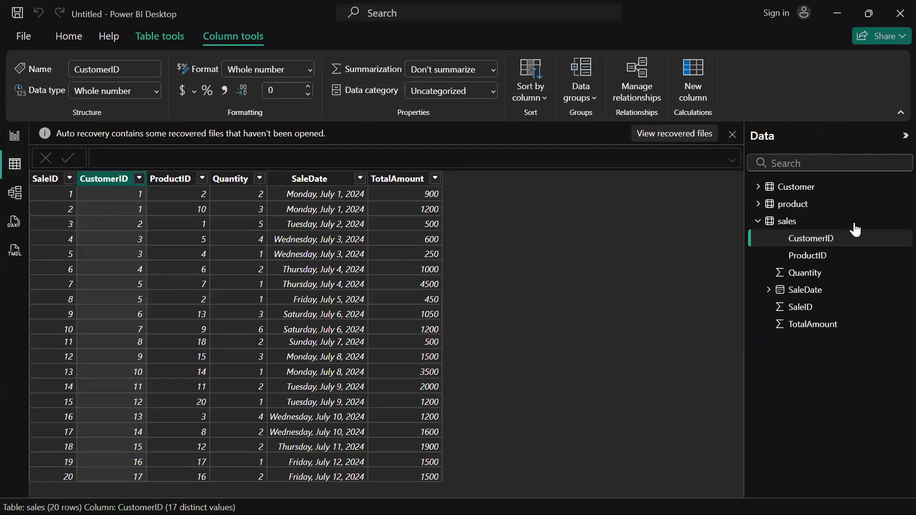
{"action": "left_click", "coordinate": [796, 187]}
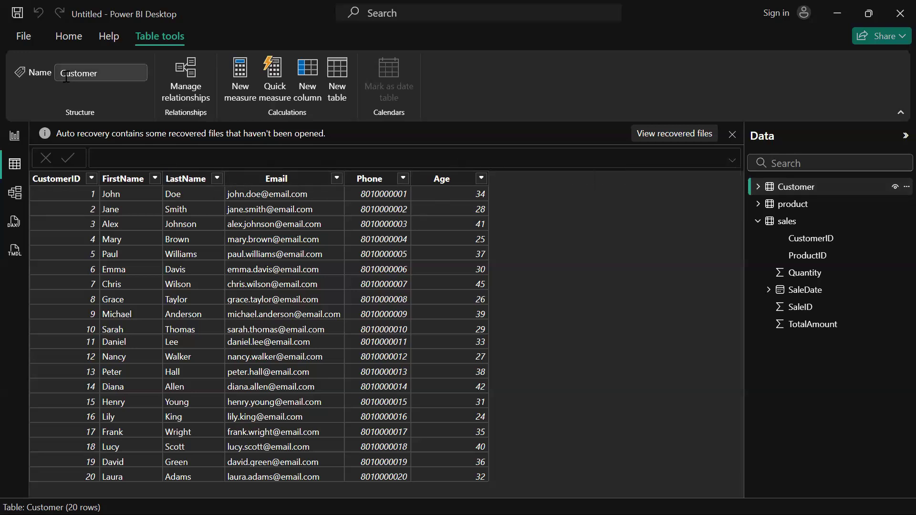
{"action": "left_click", "coordinate": [69, 37]}
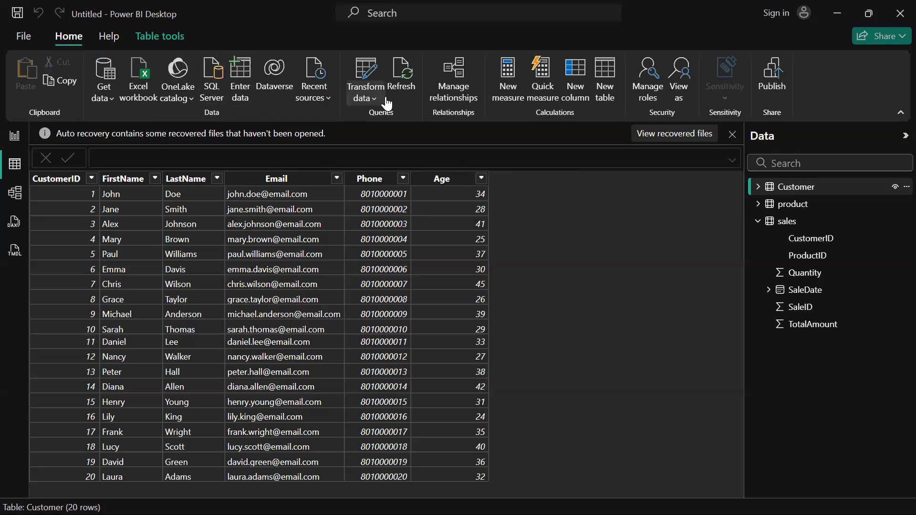
{"action": "left_click", "coordinate": [370, 98]}
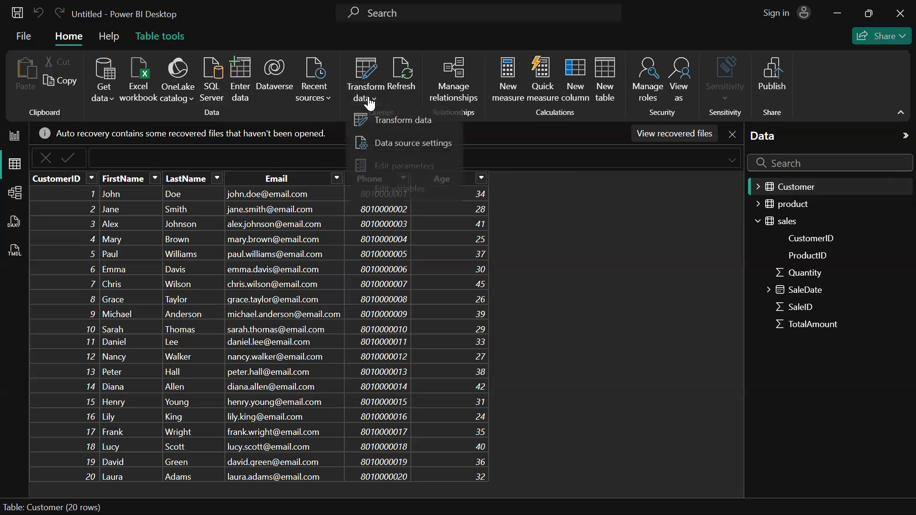
{"action": "left_click", "coordinate": [387, 124]}
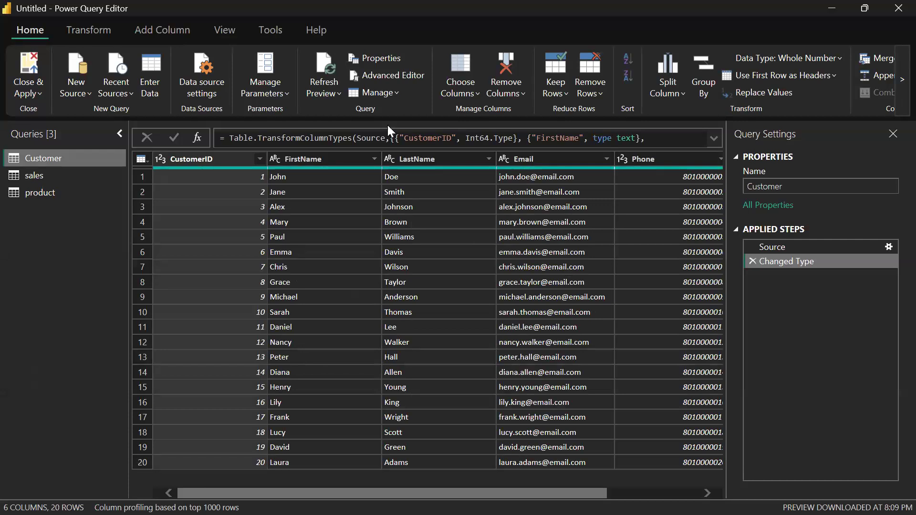
{"action": "left_click", "coordinate": [312, 158]}
{"action": "left_click", "coordinate": [221, 156], "text": "ctrl"}
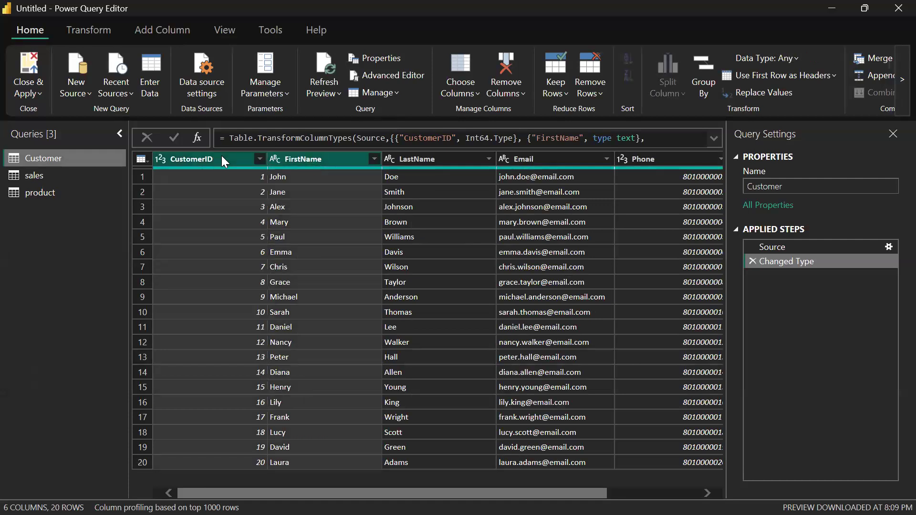
{"action": "left_click", "coordinate": [230, 203]}
Merge the FirstName and LastName columns with a Space separator into a new column named Full name.
{"action": "left_click", "coordinate": [316, 158]}
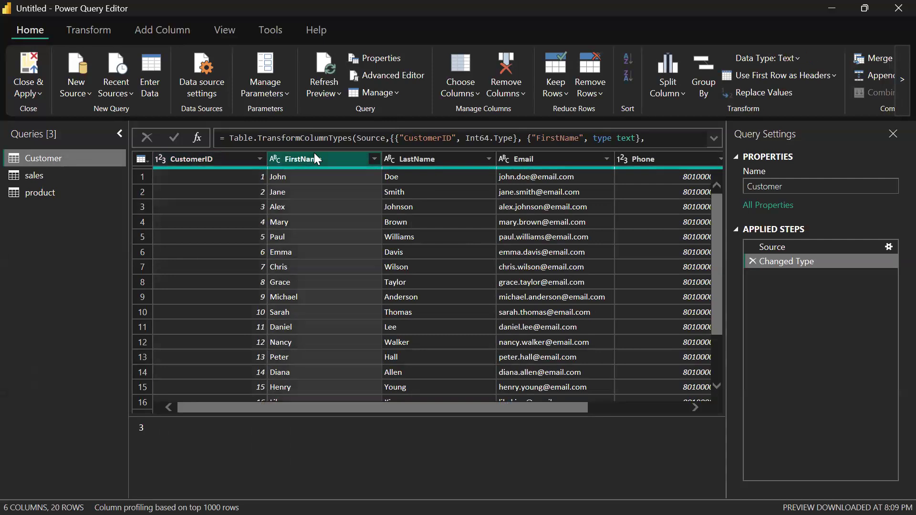
{"action": "left_click", "coordinate": [445, 157], "text": "ctrl"}
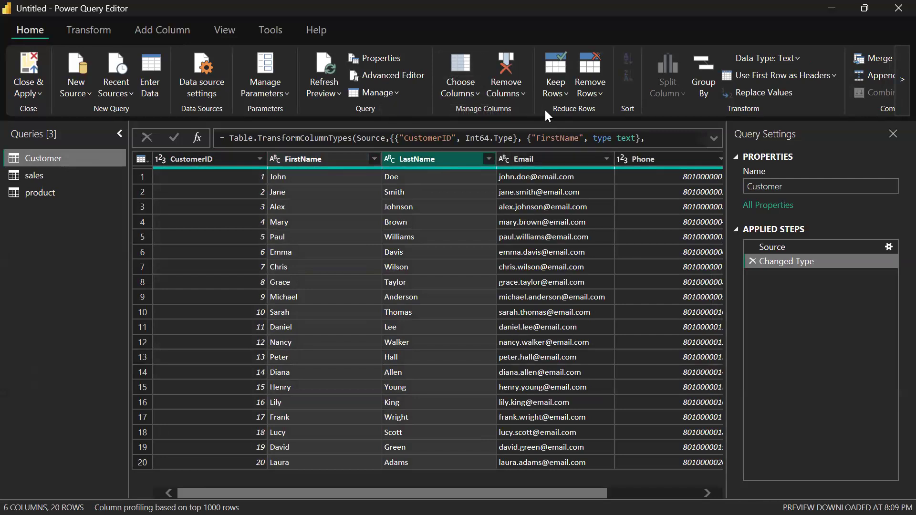
{"action": "left_click", "coordinate": [98, 35]}
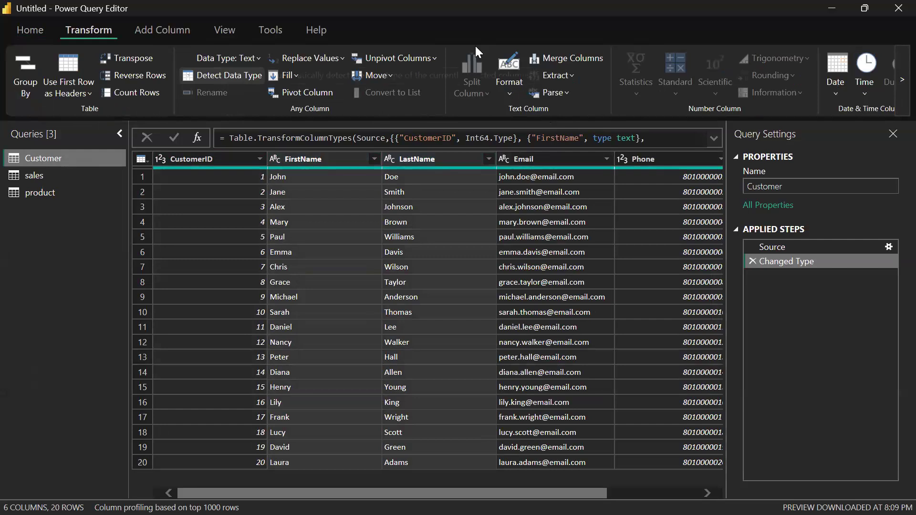
{"action": "left_click", "coordinate": [561, 56]}
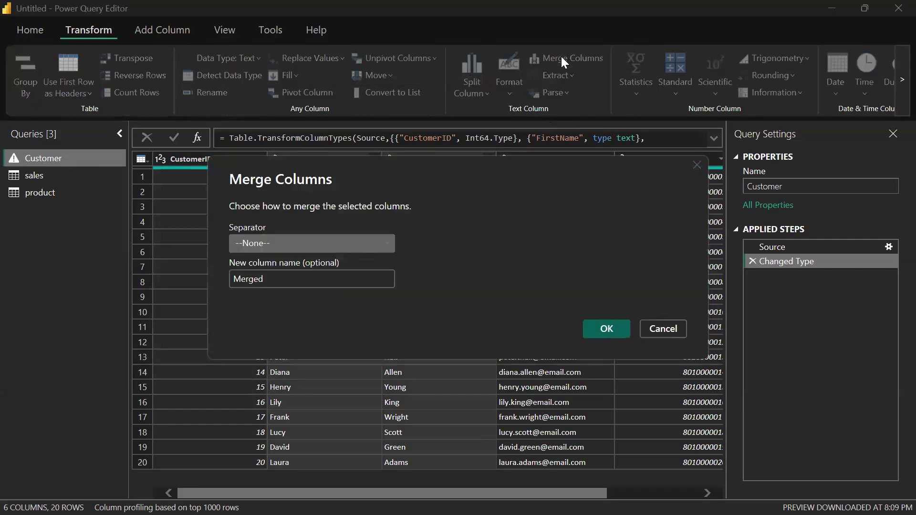
{"action": "left_click", "coordinate": [313, 242]}
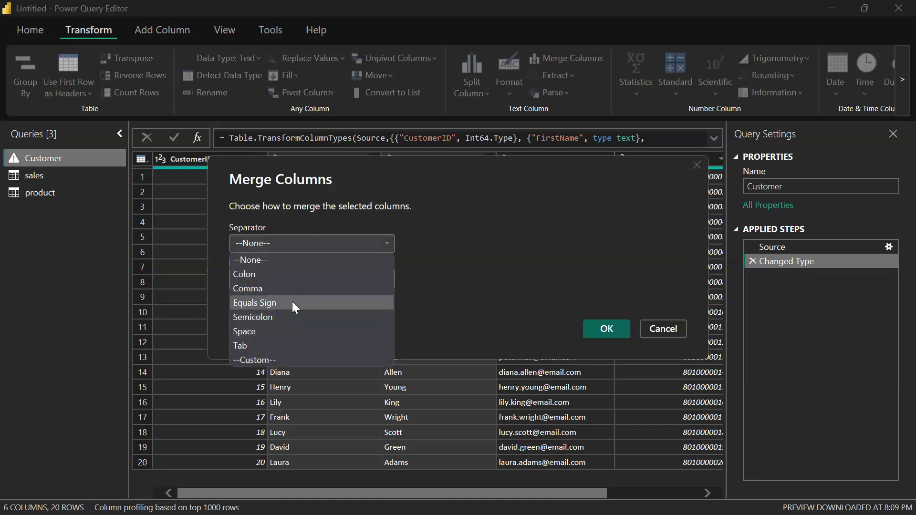
{"action": "left_click", "coordinate": [279, 331]}
{"action": "left_click", "coordinate": [267, 280]}
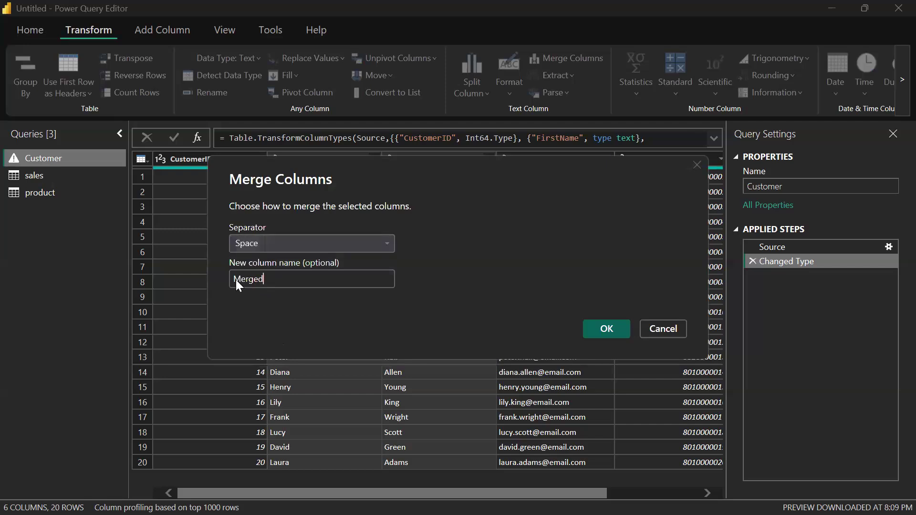
{"action": "type", "text": "Full"}
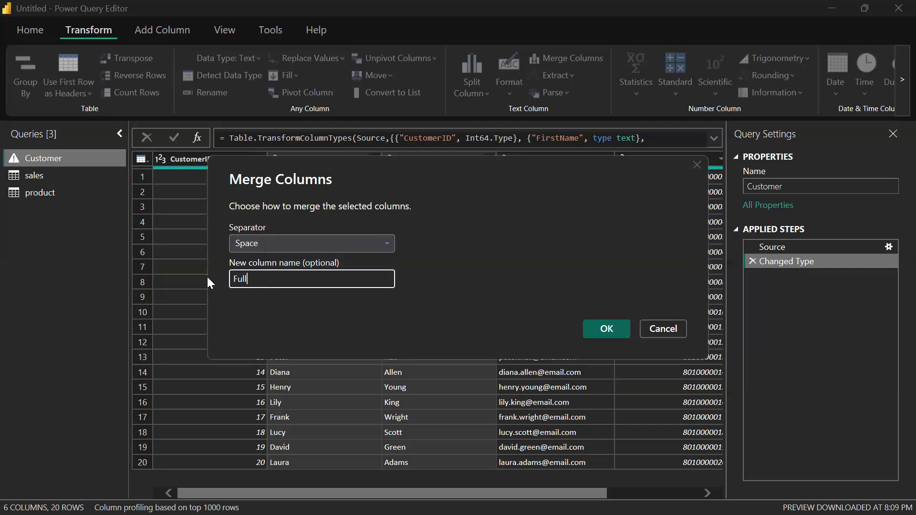
{"action": "type", "text": " name"}
{"action": "left_click", "coordinate": [620, 331]}
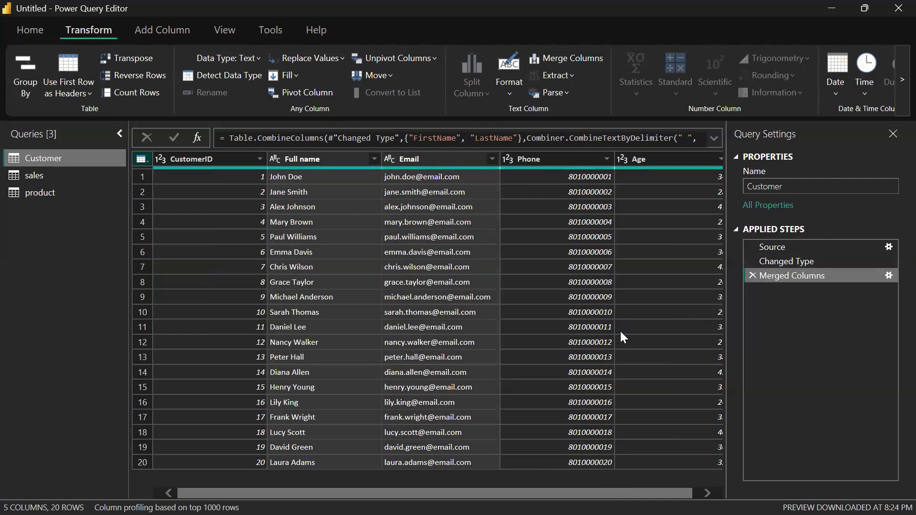
Format the text in the Full name and Email columns with Capitalize Each Word.
{"action": "left_click", "coordinate": [511, 96]}
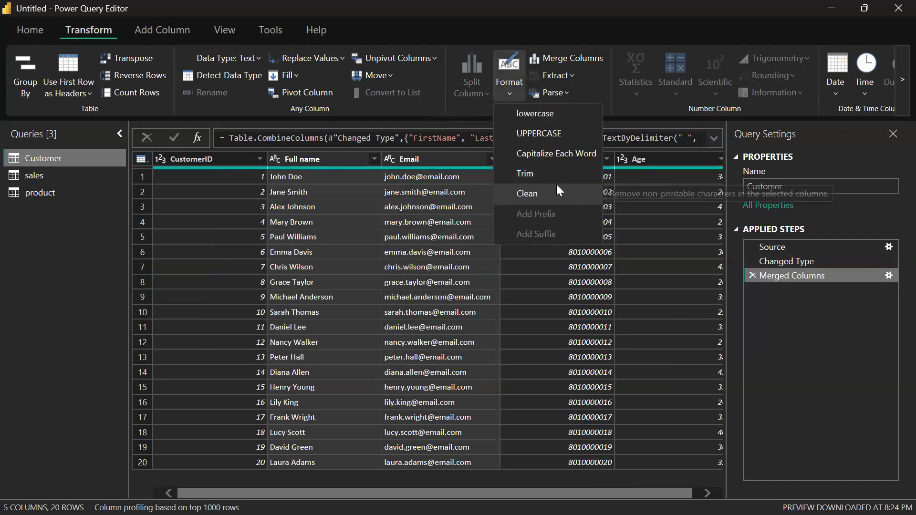
{"action": "left_click", "coordinate": [565, 158]}
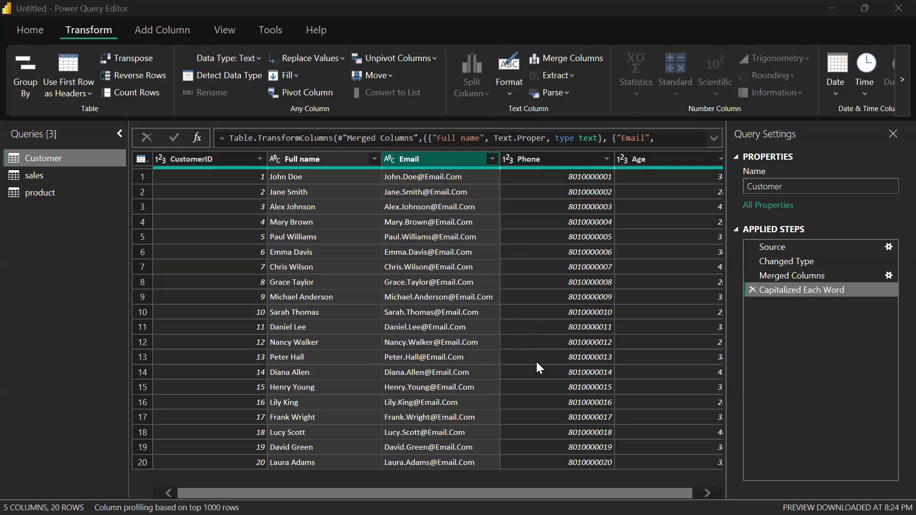
{"action": "left_click", "coordinate": [534, 406]}
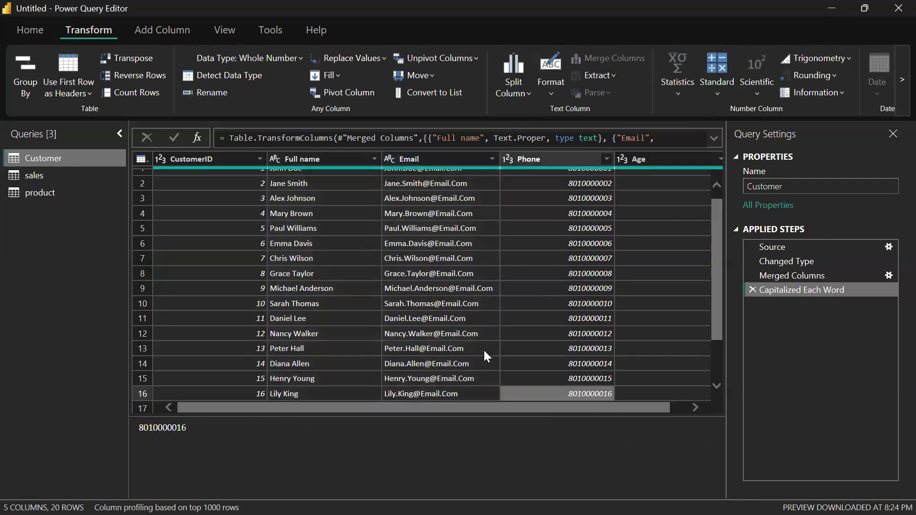
{"action": "scroll", "coordinate": [483, 348], "scroll_direction": "up", "scroll_amount": 1}
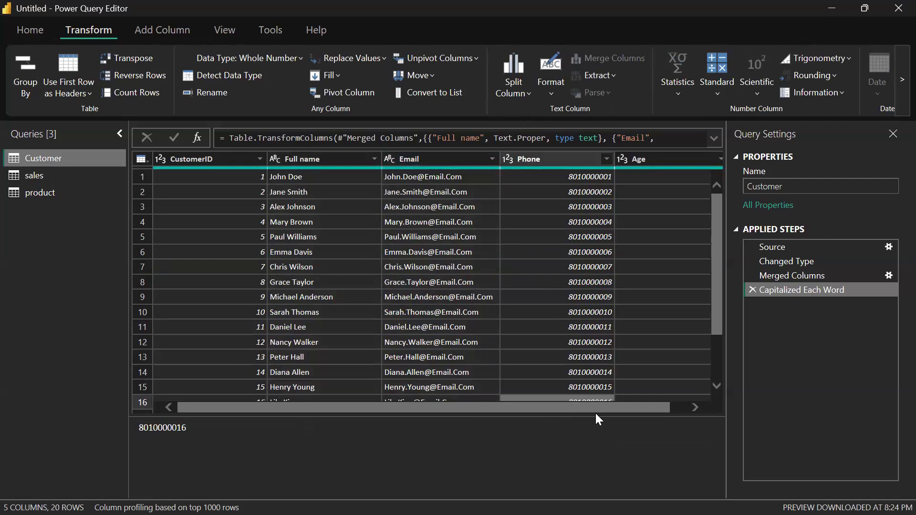
Apply a filter on the Age column of the Customer query with all values kept selected.
{"action": "left_click", "coordinate": [695, 408]}
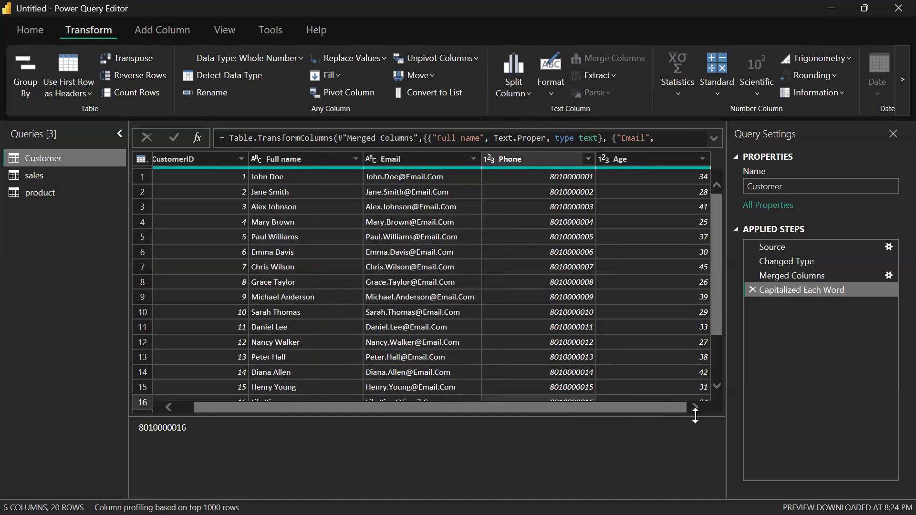
{"action": "left_click", "coordinate": [701, 161]}
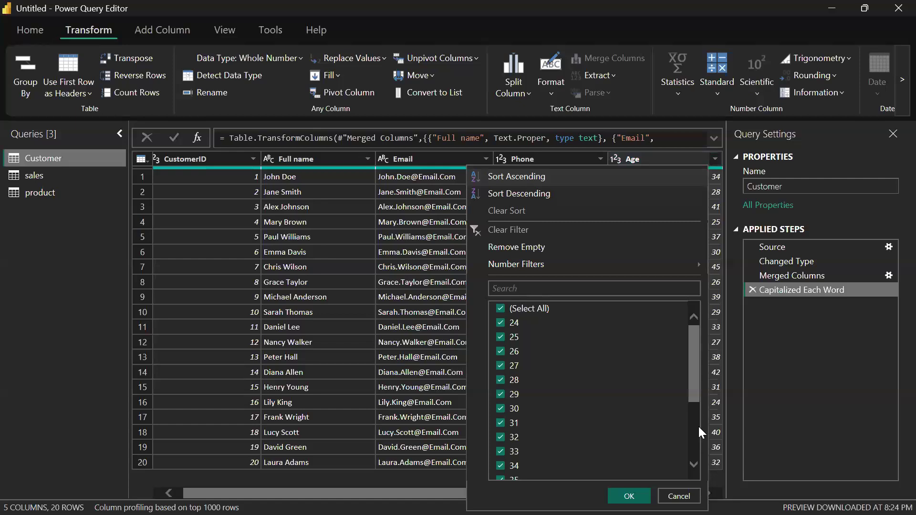
{"action": "left_click_drag", "start_coordinate": [697, 333], "coordinate": [669, 172]}
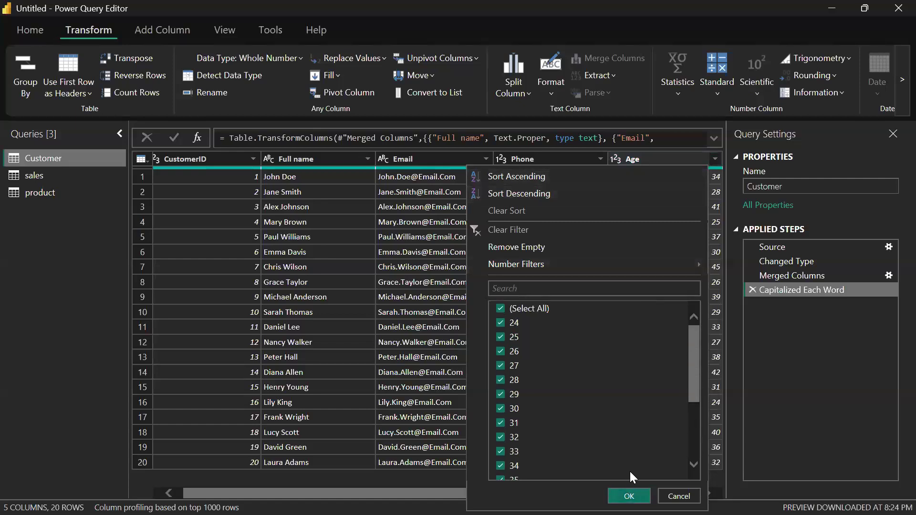
{"action": "left_click", "coordinate": [631, 495]}
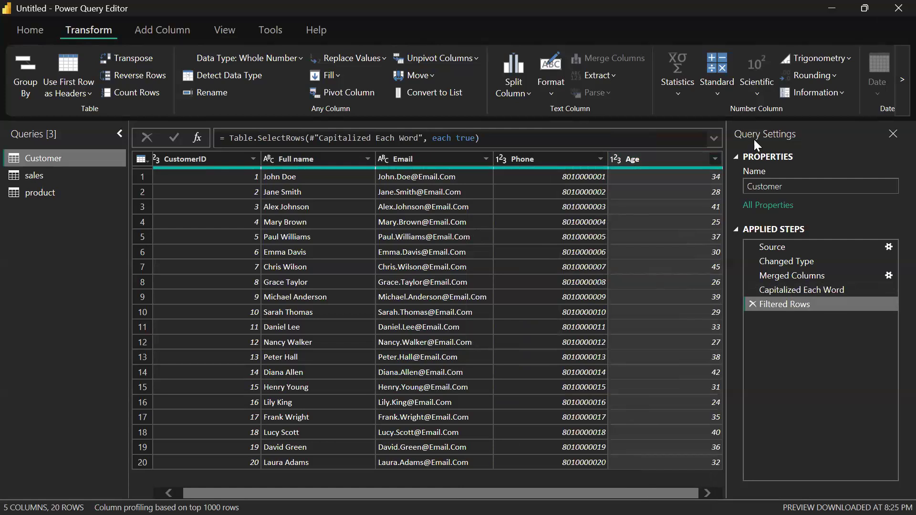
Leave the query editor and Power BI windows and switch to the Excel workbook "Dataset for today's class", enlarged to full screen.
{"action": "left_click", "coordinate": [864, 8]}
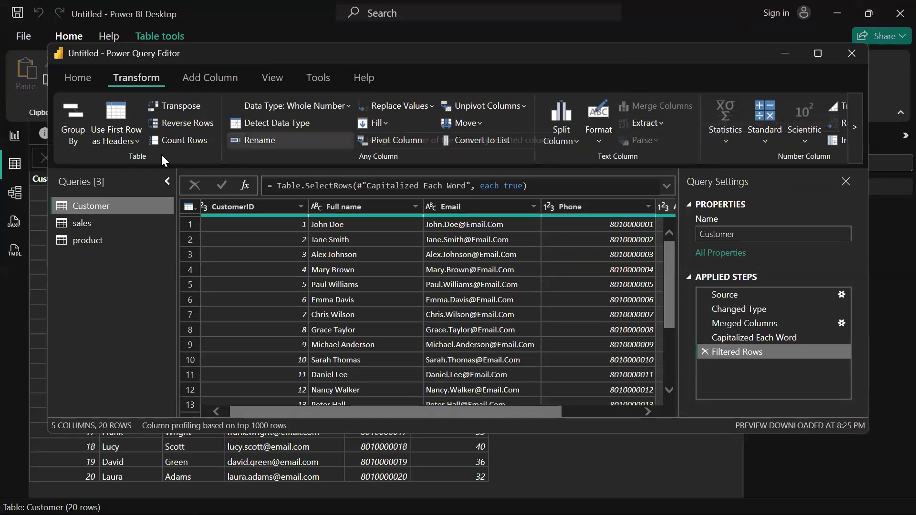
{"action": "left_click", "coordinate": [788, 55]}
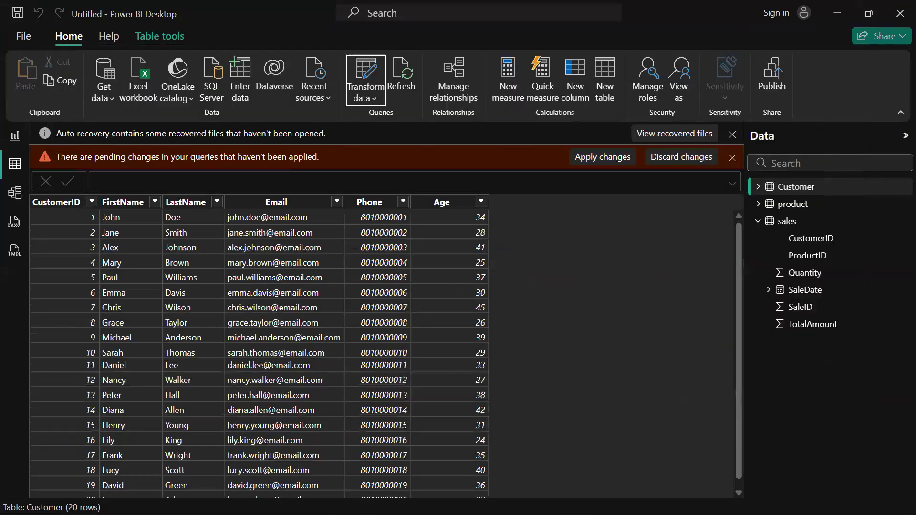
{"action": "left_click", "coordinate": [867, 14]}
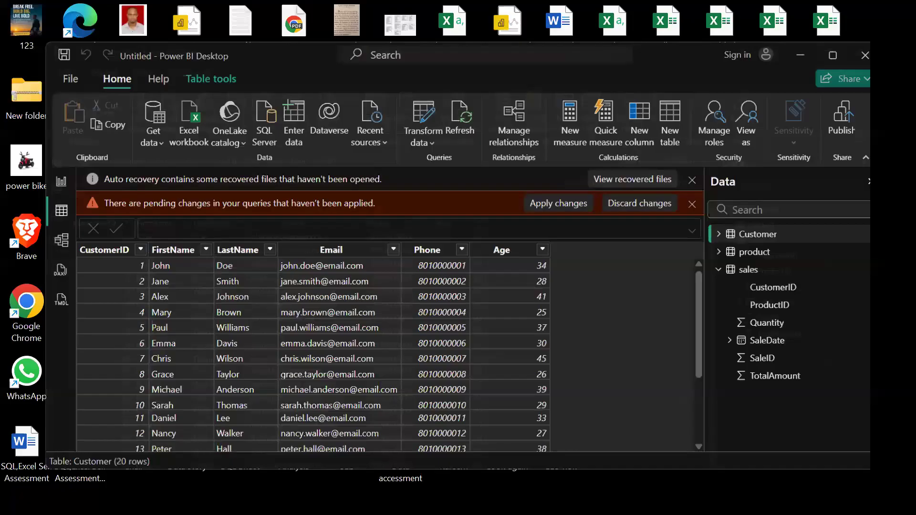
{"action": "mouse_move", "coordinate": [636, 498]}
{"action": "left_click", "coordinate": [639, 442]}
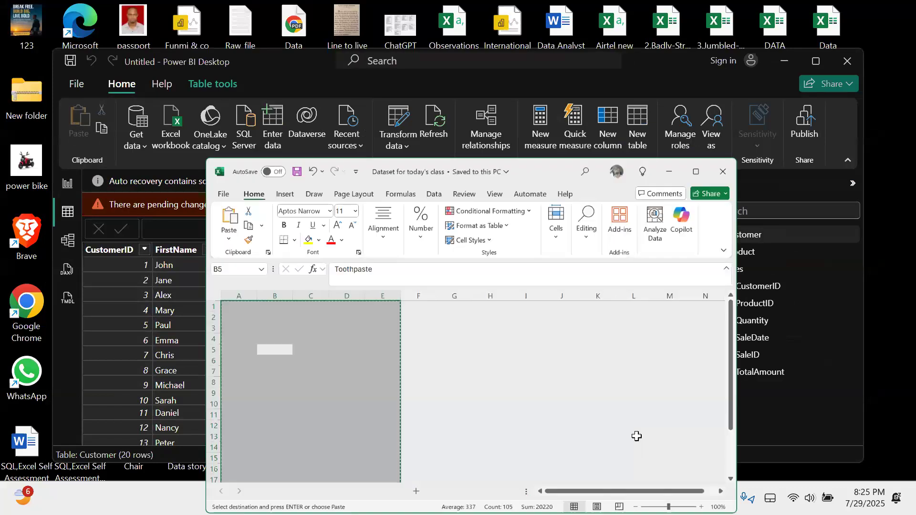
{"action": "left_click", "coordinate": [438, 375]}
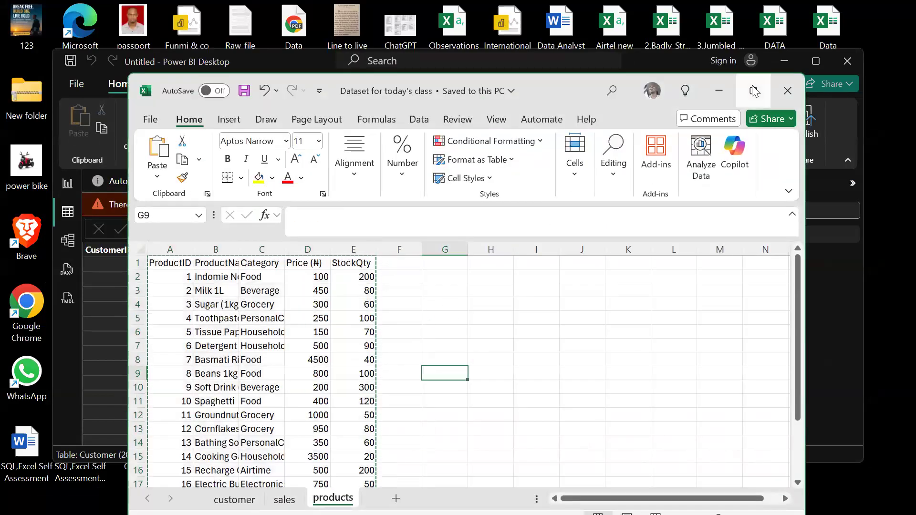
{"action": "double_click", "coordinate": [505, 81]}
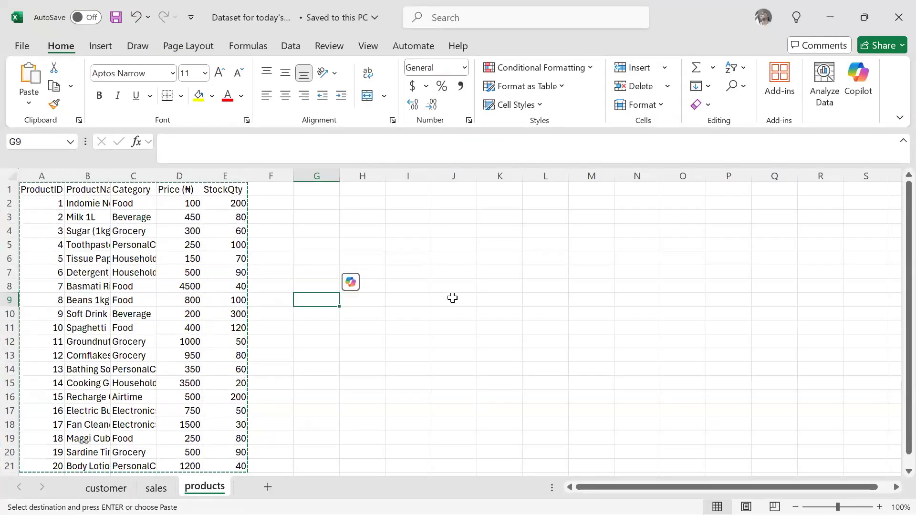
Cancel the pending copy selection on the products sheet and open the customer sheet.
{"action": "left_click", "coordinate": [387, 284]}
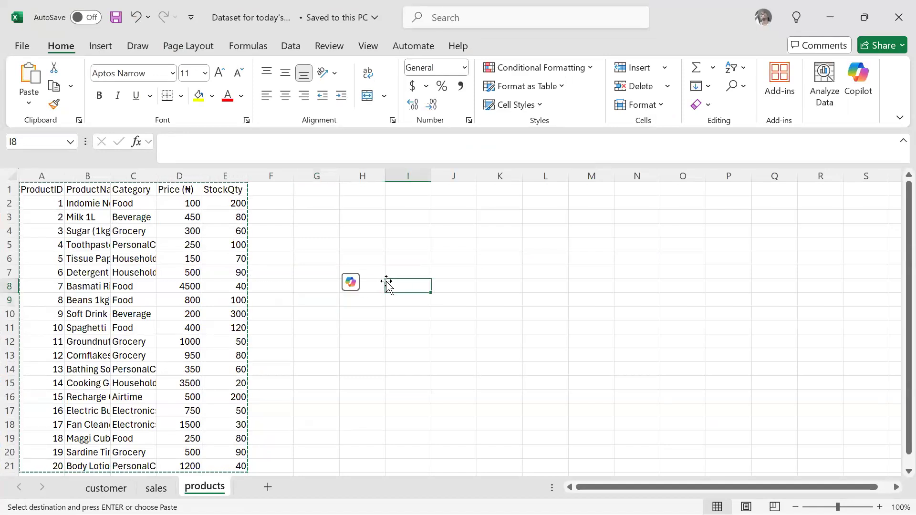
{"action": "key", "text": "Escape"}
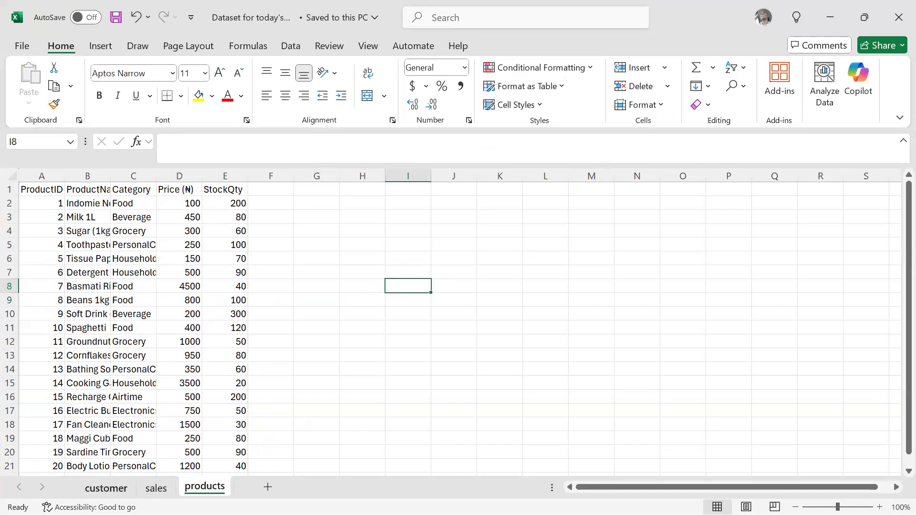
{"action": "left_click", "coordinate": [106, 488]}
{"action": "left_click", "coordinate": [391, 328]}
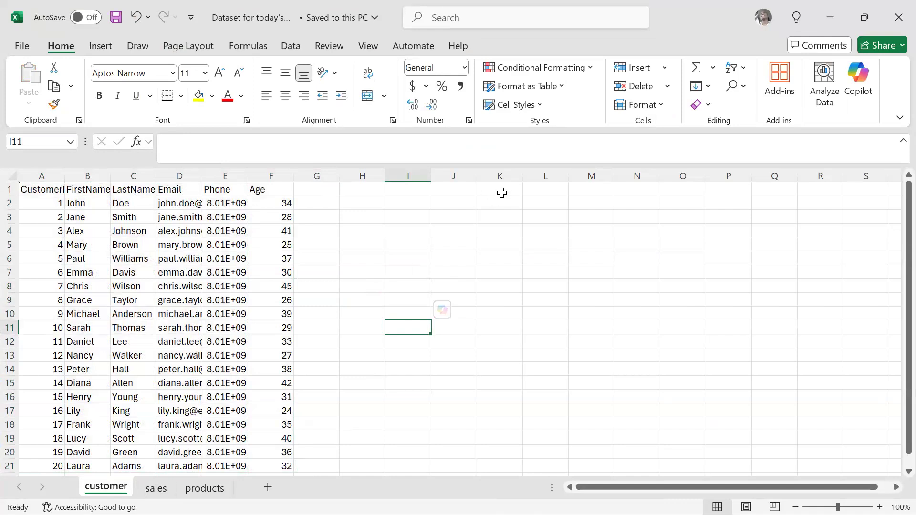
{"action": "left_click", "coordinate": [493, 205]}
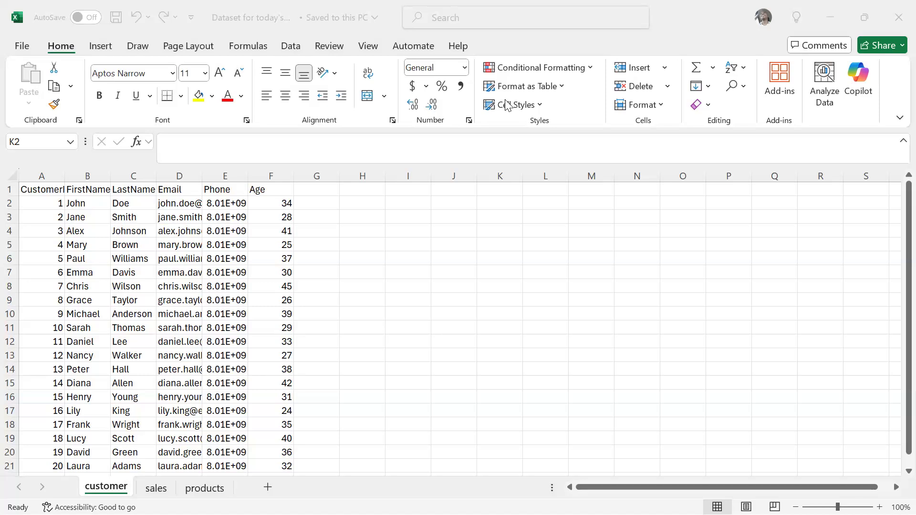
Enter =UNIQUE(F:F) in cell I2 of the customer sheet to list the distinct ages, and review the whole list.
{"action": "left_click", "coordinate": [421, 204]}
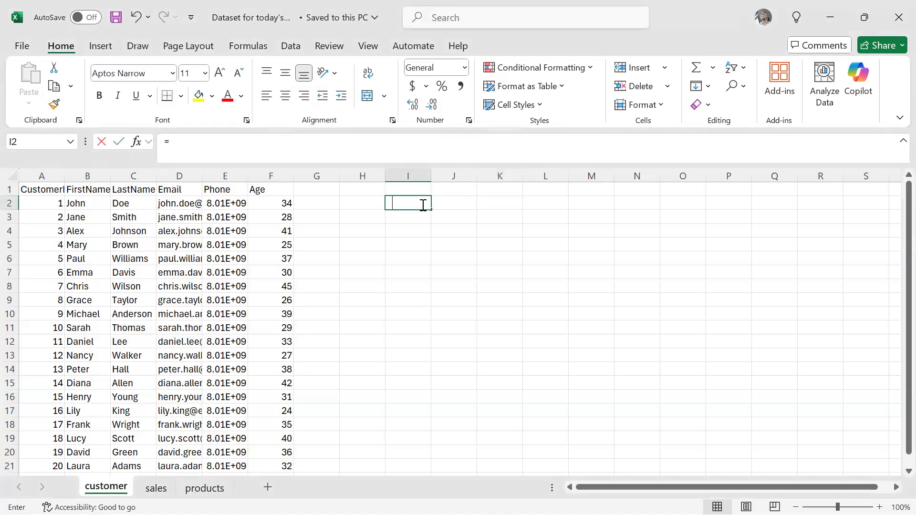
{"action": "type", "text": "=uni"}
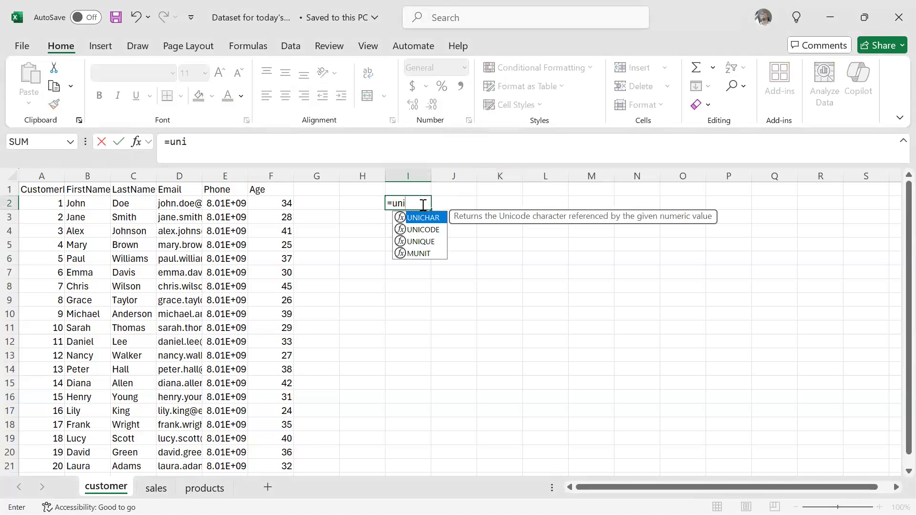
{"action": "left_click", "coordinate": [423, 242]}
{"action": "double_click", "coordinate": [423, 242]}
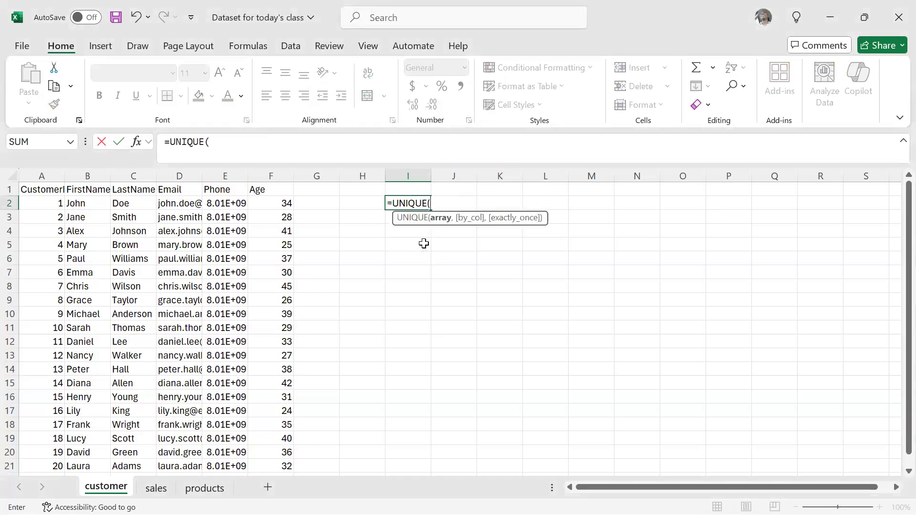
{"action": "left_click", "coordinate": [277, 173]}
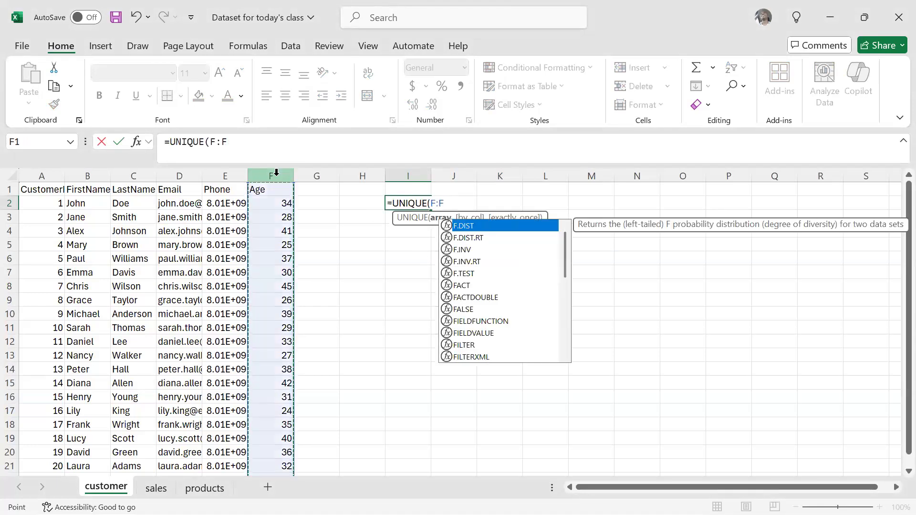
{"action": "type", "text": ")"}
{"action": "key", "text": "Return"}
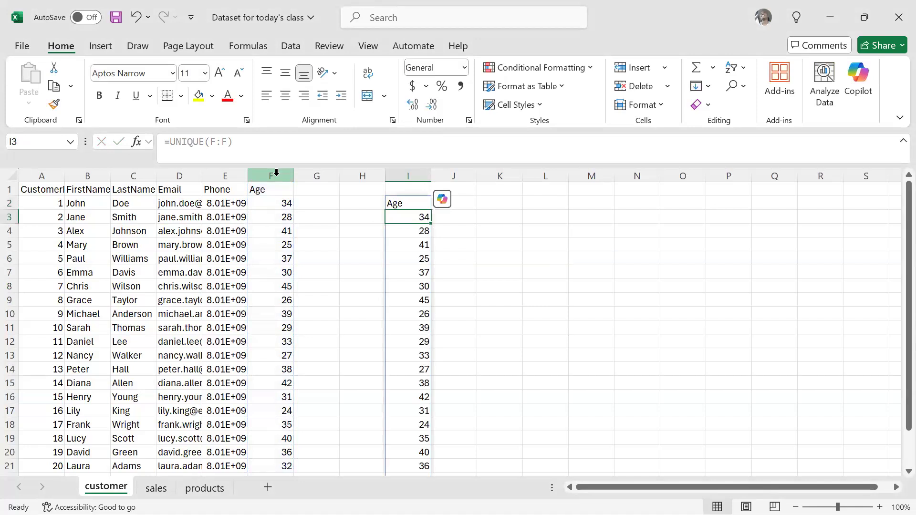
{"action": "scroll", "coordinate": [370, 301], "scroll_direction": "down", "scroll_amount": 4}
{"action": "scroll", "coordinate": [398, 326], "scroll_direction": "up", "scroll_amount": 2}
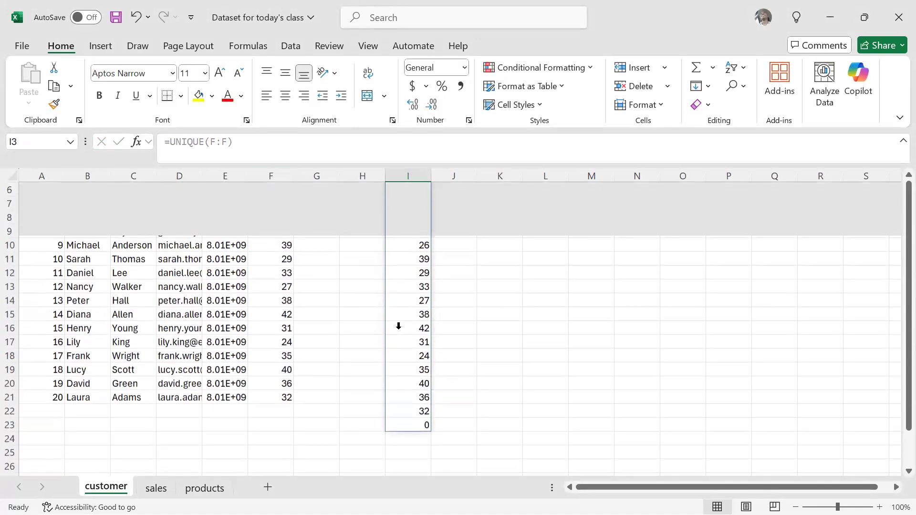
{"action": "scroll", "coordinate": [398, 325], "scroll_direction": "up", "scroll_amount": 2}
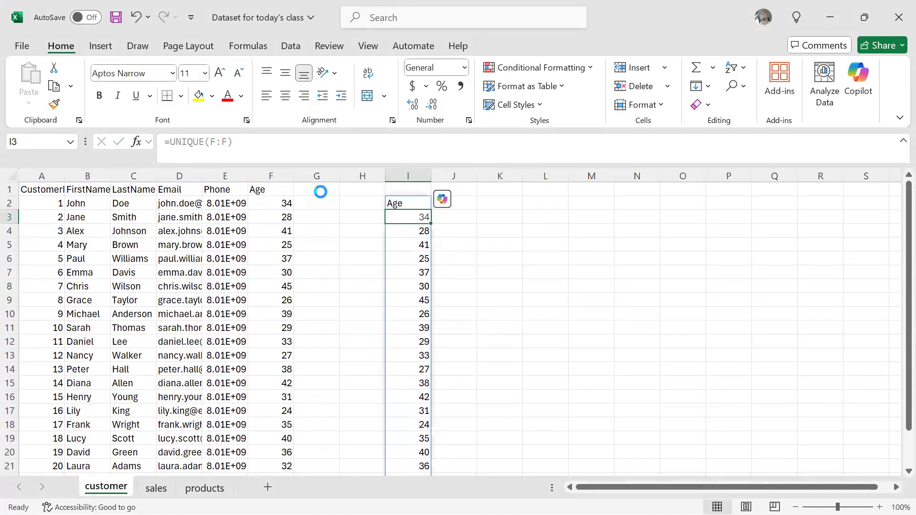
Delete column I with the list of distinct ages from the customer sheet.
{"action": "left_click", "coordinate": [404, 173]}
{"action": "right_click", "coordinate": [404, 173]}
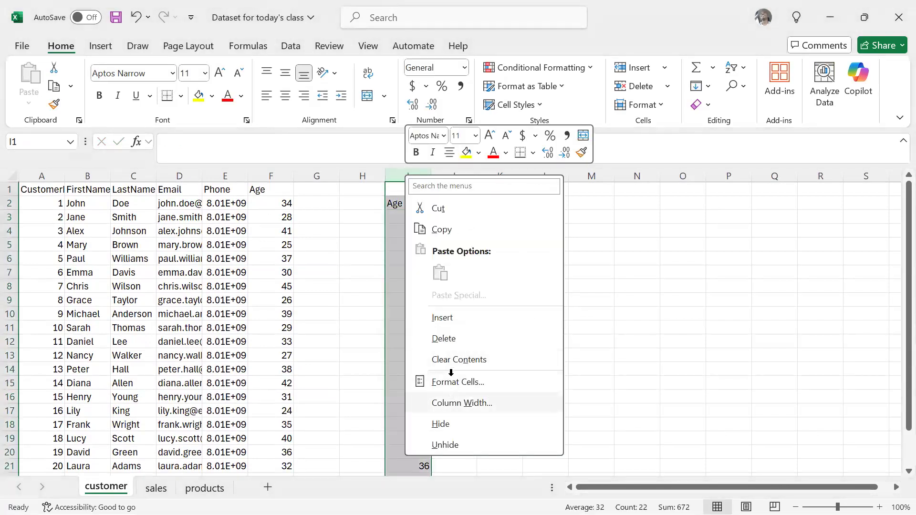
{"action": "left_click", "coordinate": [436, 338]}
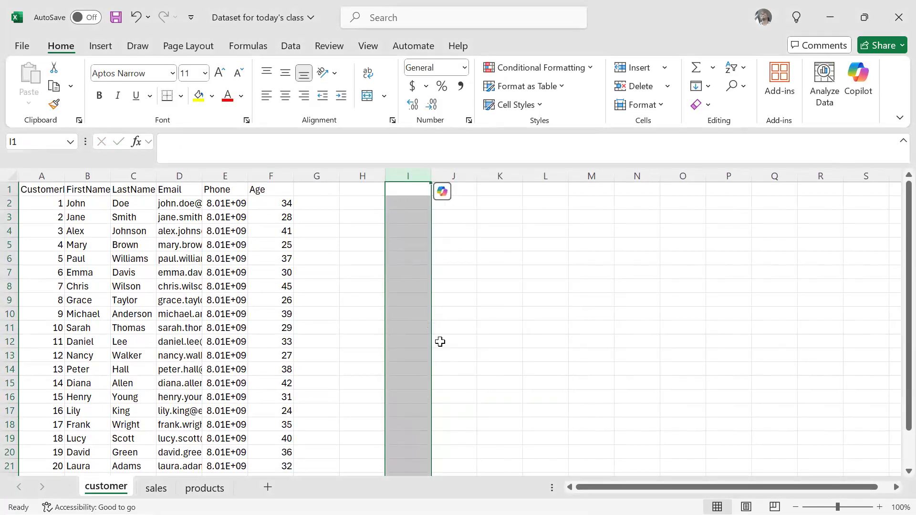
{"action": "left_click", "coordinate": [547, 229]}
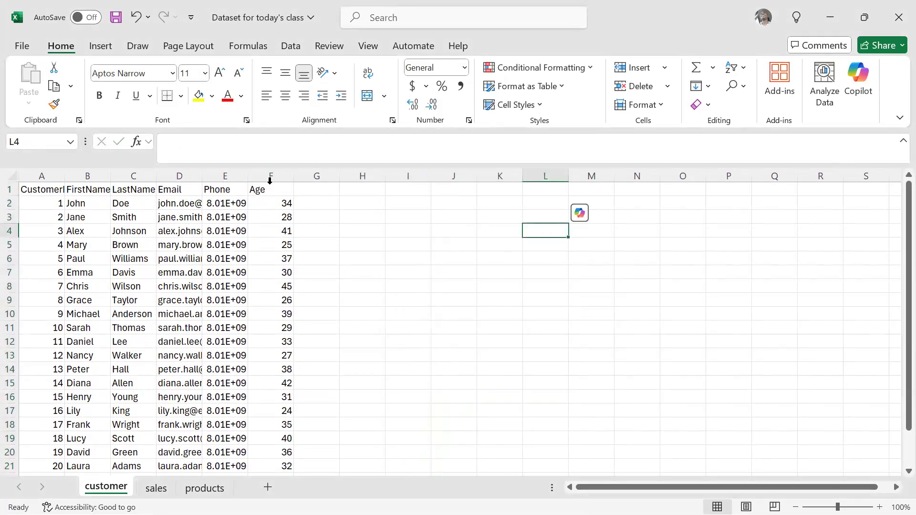
Add filters to the customer sheet's header row, sort the Age column from smallest to largest, and review the sorted rows.
{"action": "left_click", "coordinate": [278, 177]}
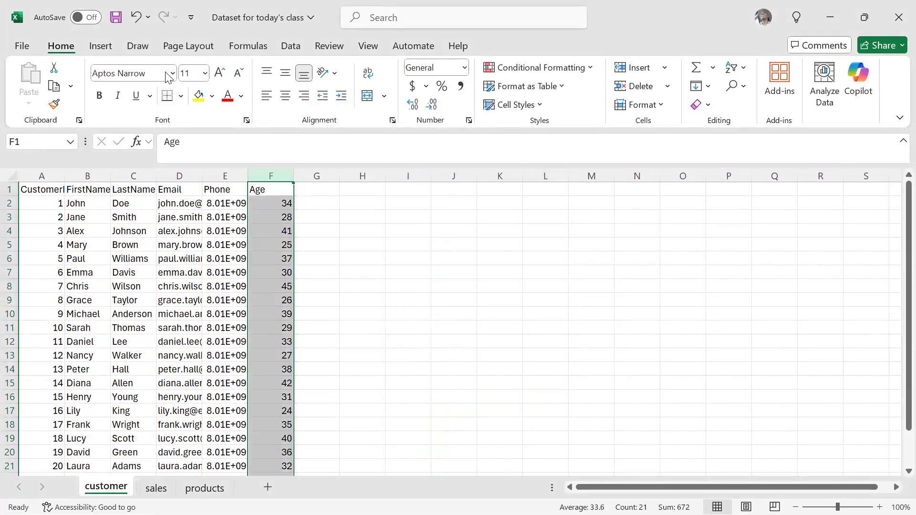
{"action": "left_click", "coordinate": [282, 191]}
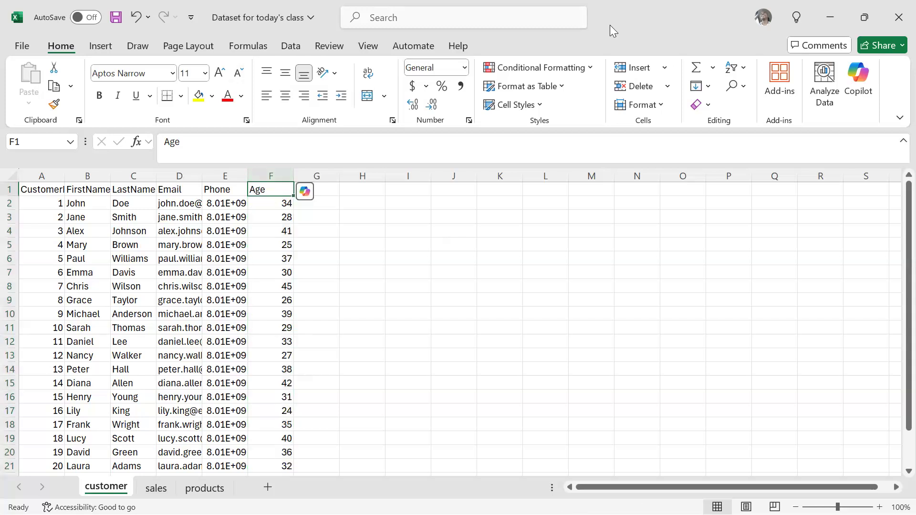
{"action": "left_click", "coordinate": [739, 68]}
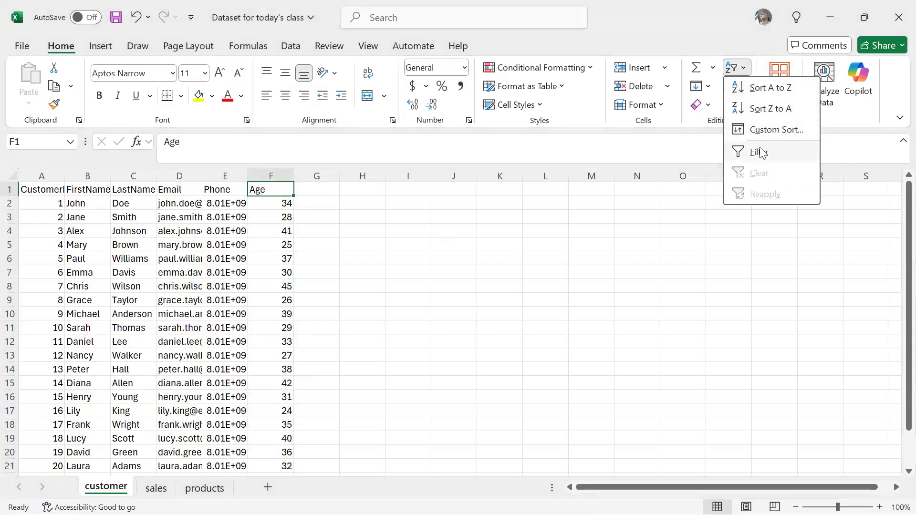
{"action": "left_click", "coordinate": [761, 152]}
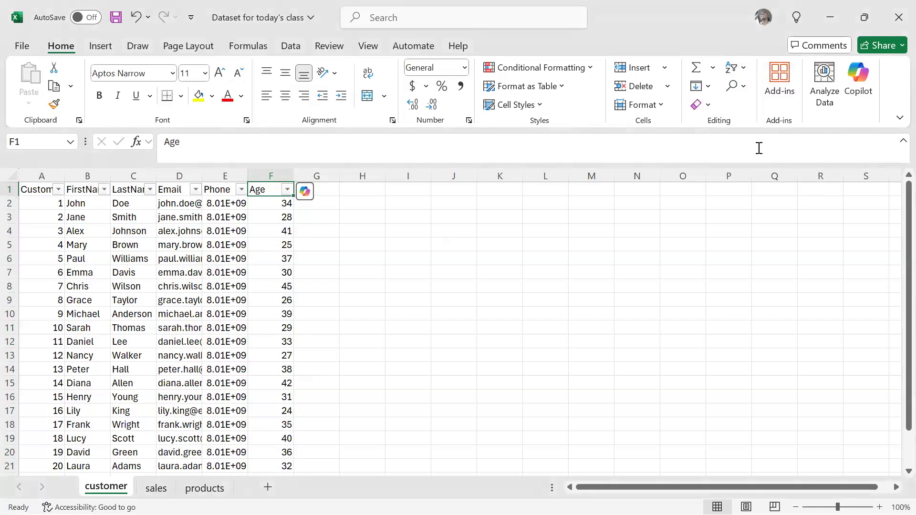
{"action": "left_click", "coordinate": [288, 190]}
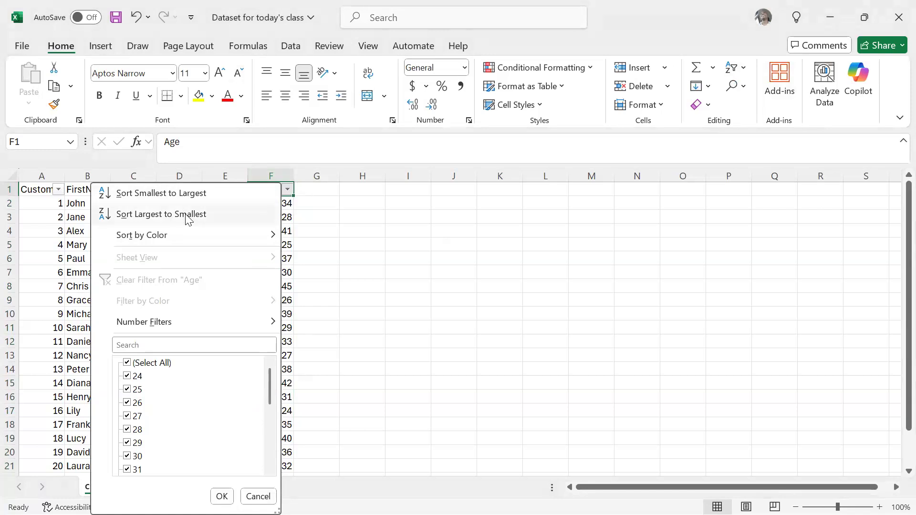
{"action": "left_click", "coordinate": [192, 199]}
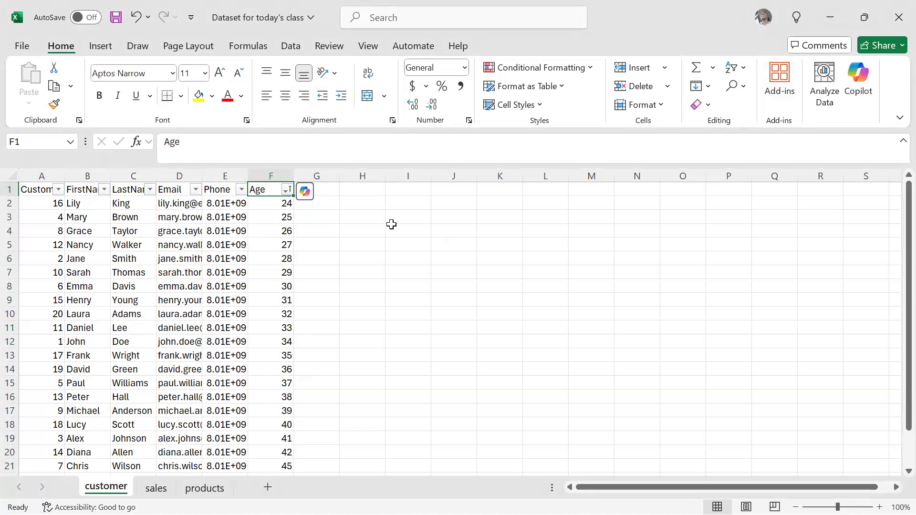
{"action": "scroll", "coordinate": [273, 373], "scroll_direction": "down", "scroll_amount": 6}
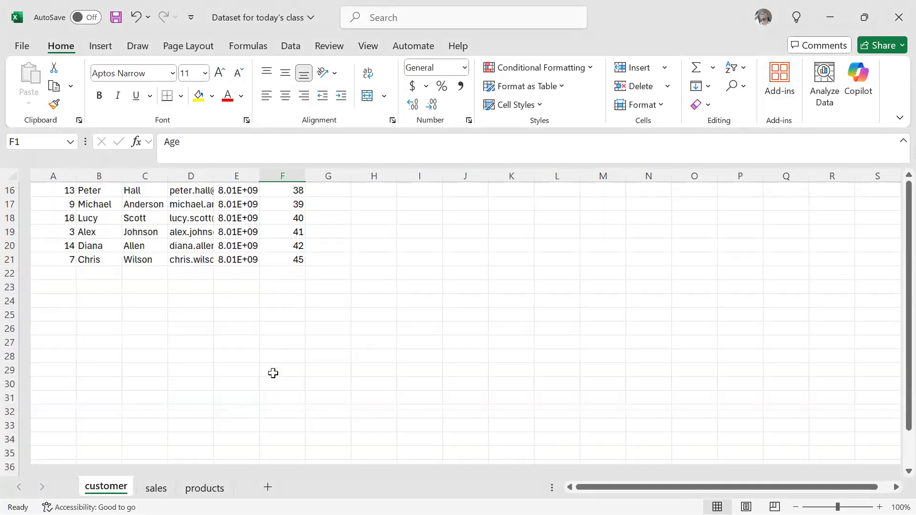
{"action": "scroll", "coordinate": [272, 373], "scroll_direction": "up", "scroll_amount": 6}
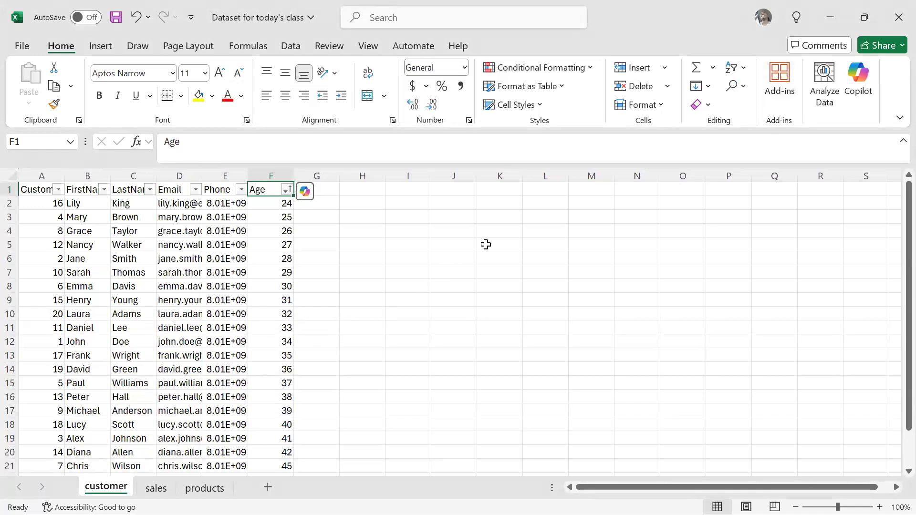
Enter the age ranges "20 -30", "31- 40" and "41- 45" in cells K5 to K7 of the customer sheet.
{"action": "left_click", "coordinate": [483, 243]}
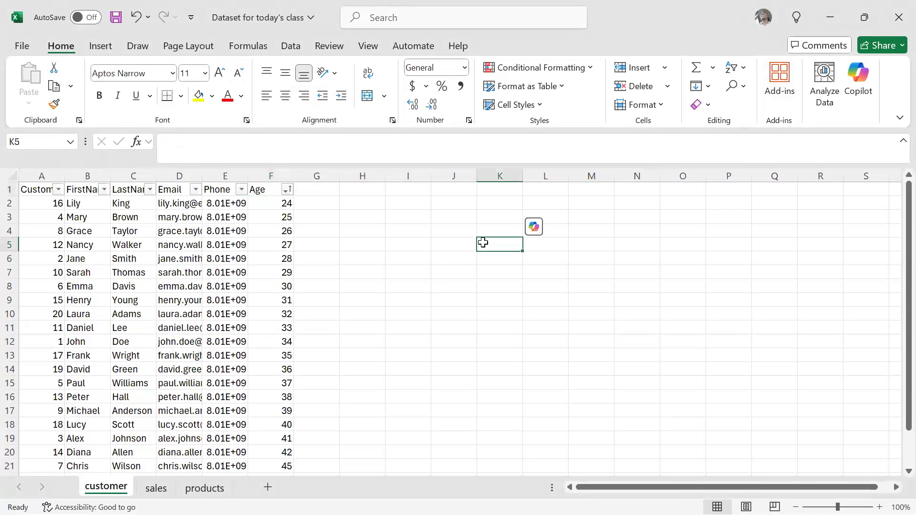
{"action": "type", "text": "20 -"}
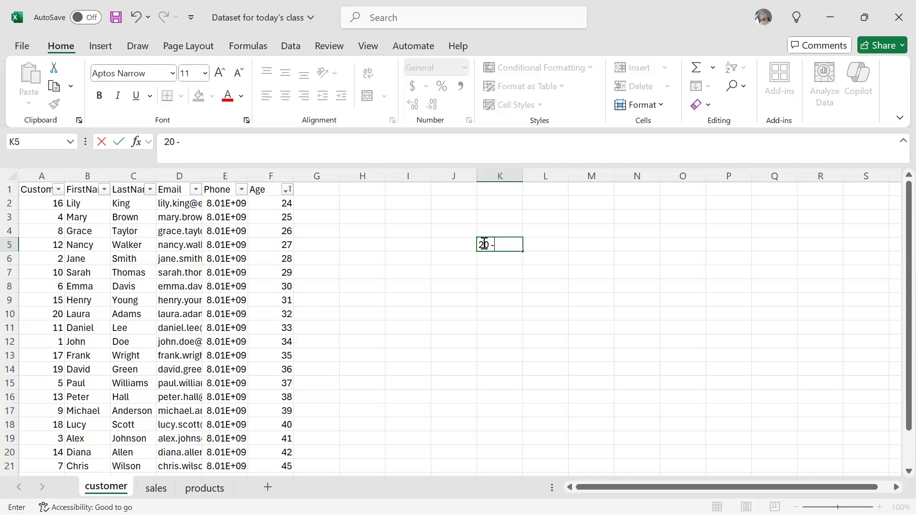
{"action": "type", "text": "30"}
{"action": "key", "text": "Return"}
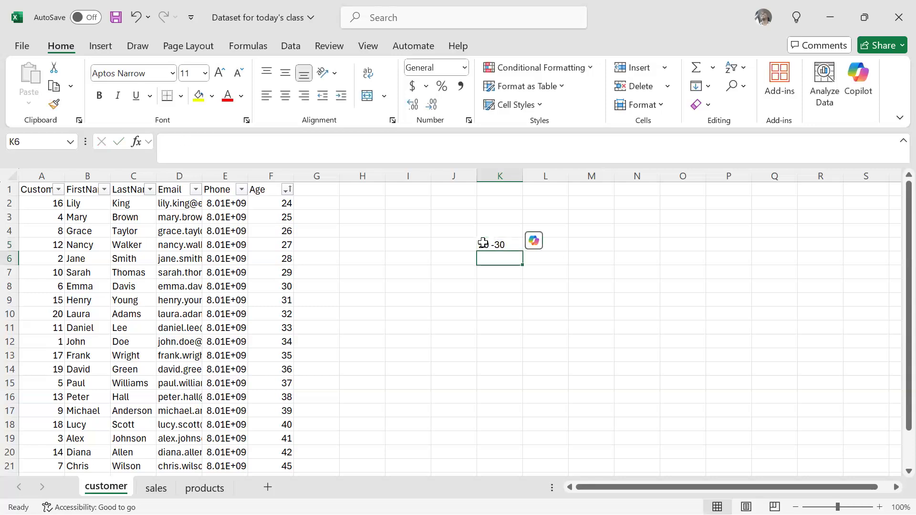
{"action": "type", "text": "31- 40"}
{"action": "key", "text": "Return"}
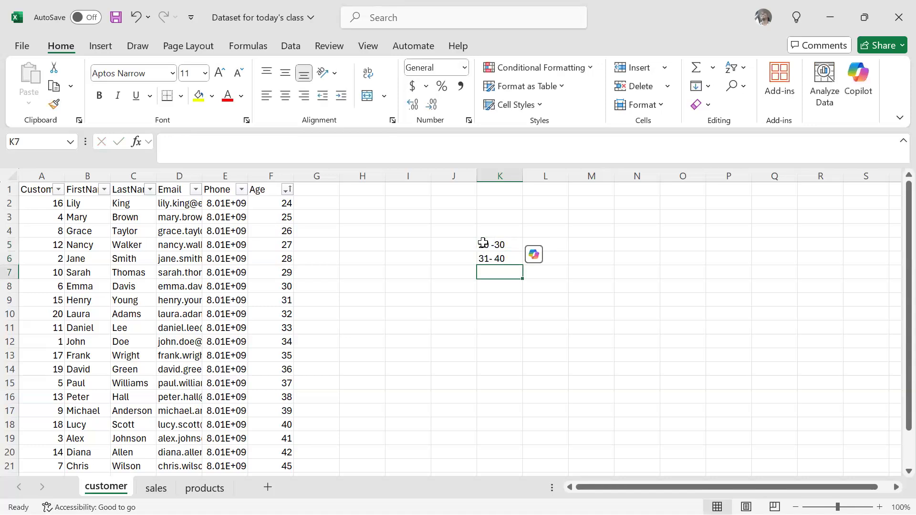
{"action": "type", "text": "41"}
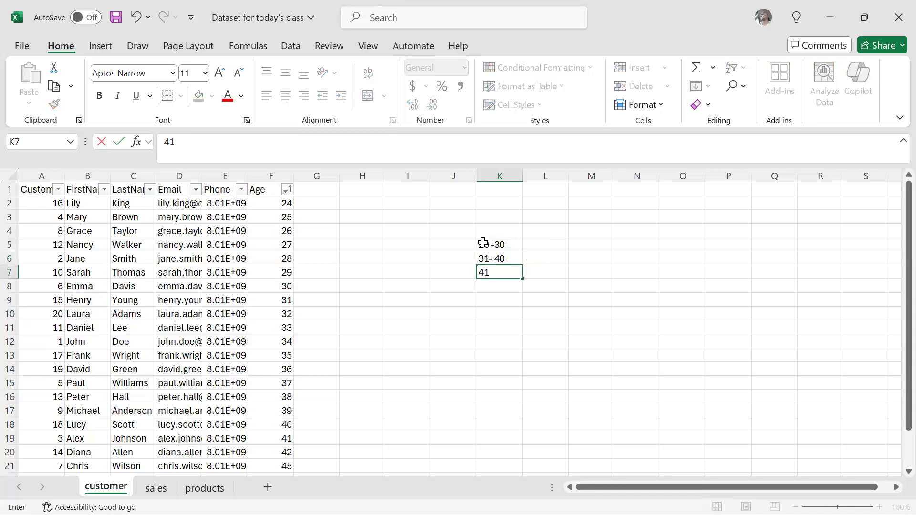
{"action": "type", "text": "- 45"}
{"action": "scroll", "coordinate": [273, 274], "scroll_direction": "down", "scroll_amount": 3}
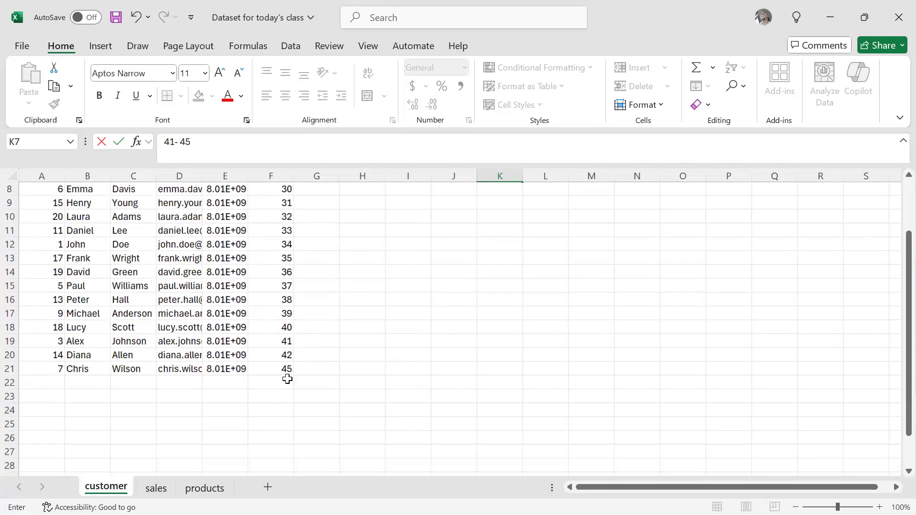
{"action": "scroll", "coordinate": [311, 351], "scroll_direction": "up", "scroll_amount": 3}
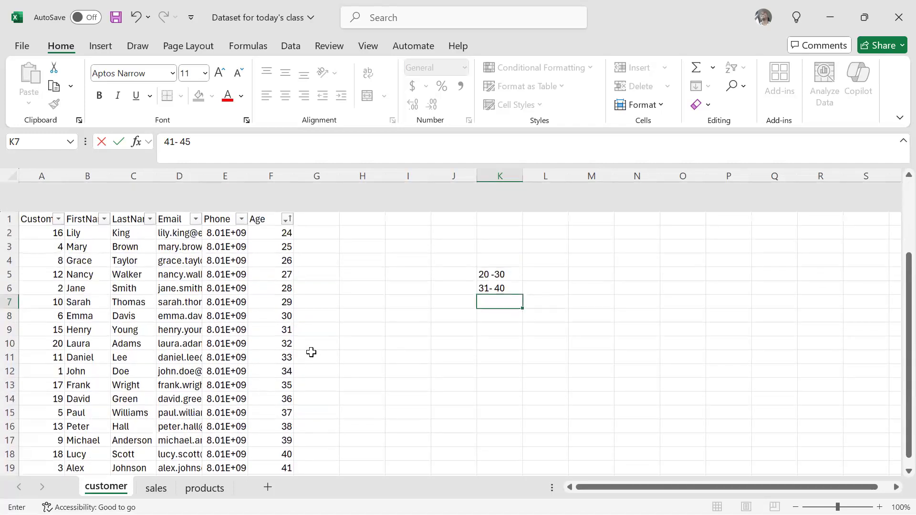
{"action": "left_click", "coordinate": [560, 330]}
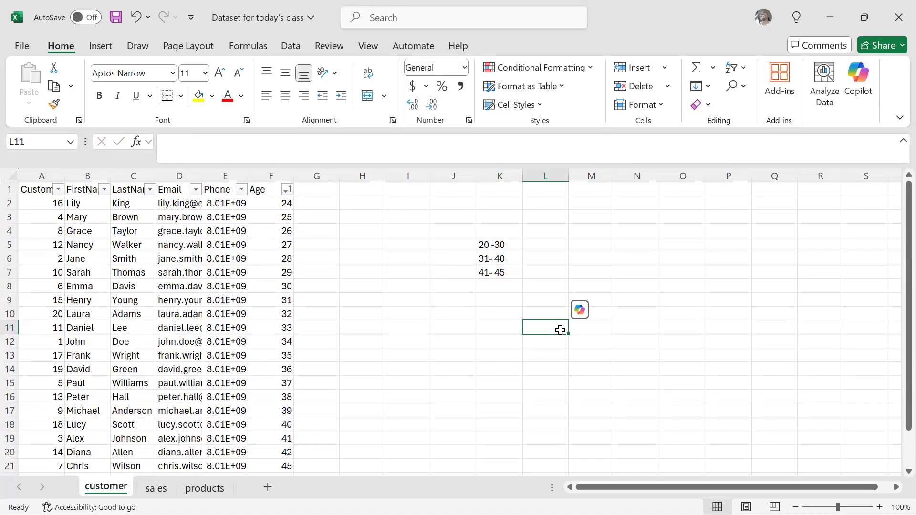
Change the age range in cell K7 to "41+".
{"action": "left_click", "coordinate": [501, 273]}
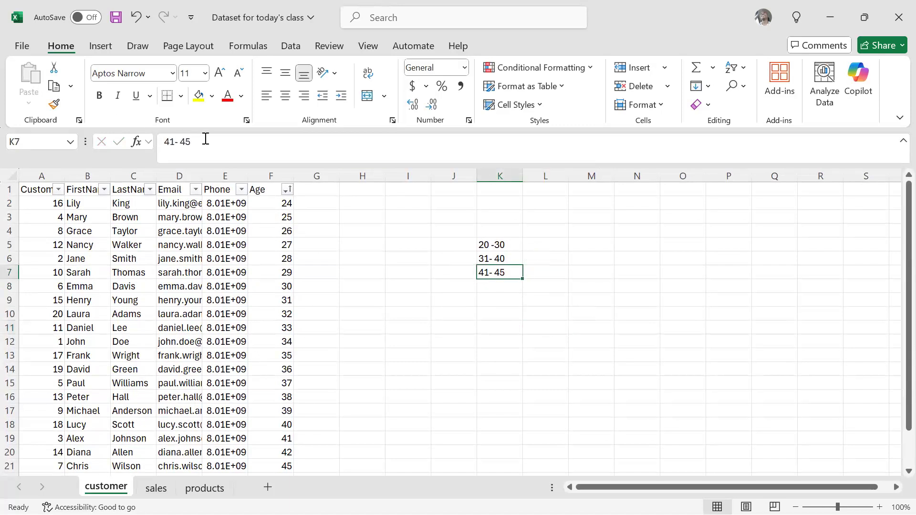
{"action": "left_click_drag", "start_coordinate": [205, 141], "coordinate": [174, 143]}
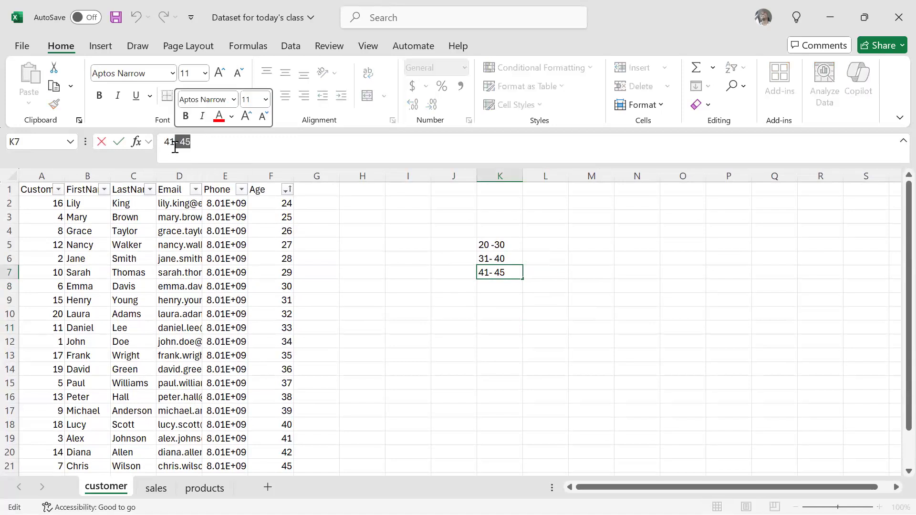
{"action": "type", "text": "+"}
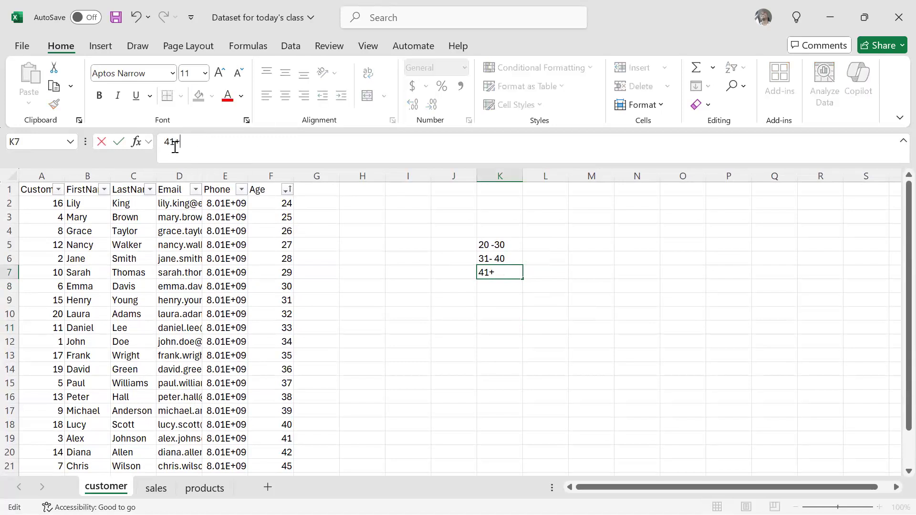
{"action": "left_click", "coordinate": [513, 304]}
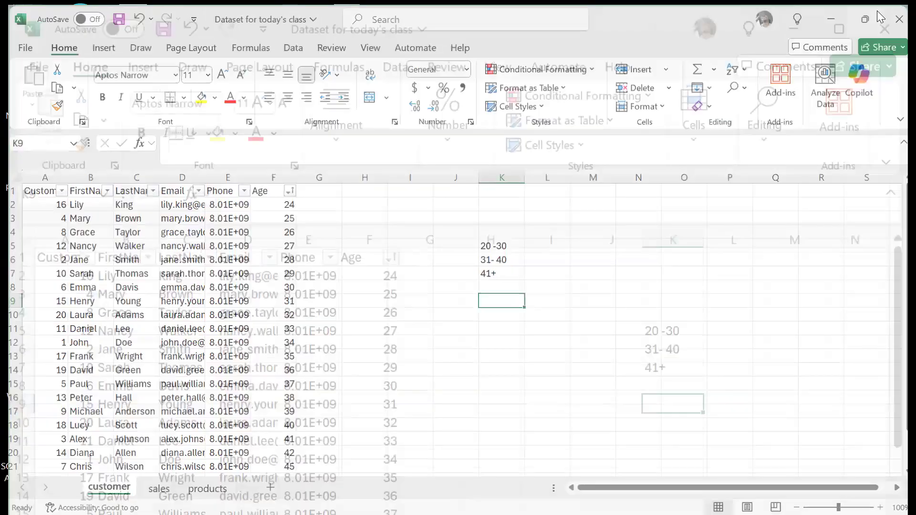
Leave the Excel workbook, switch to the Power Query Editor window, and look over the Customer query's columns through Age.
{"action": "left_click", "coordinate": [880, 17]}
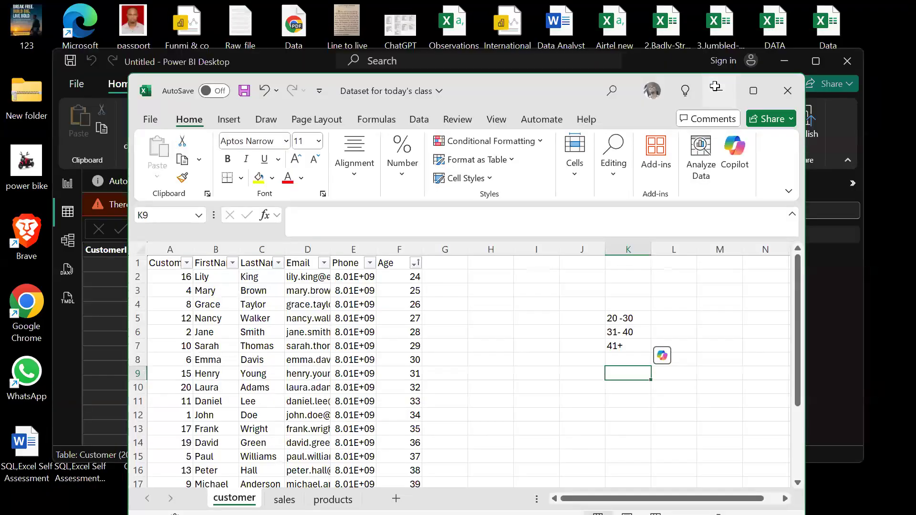
{"action": "left_click", "coordinate": [714, 86]}
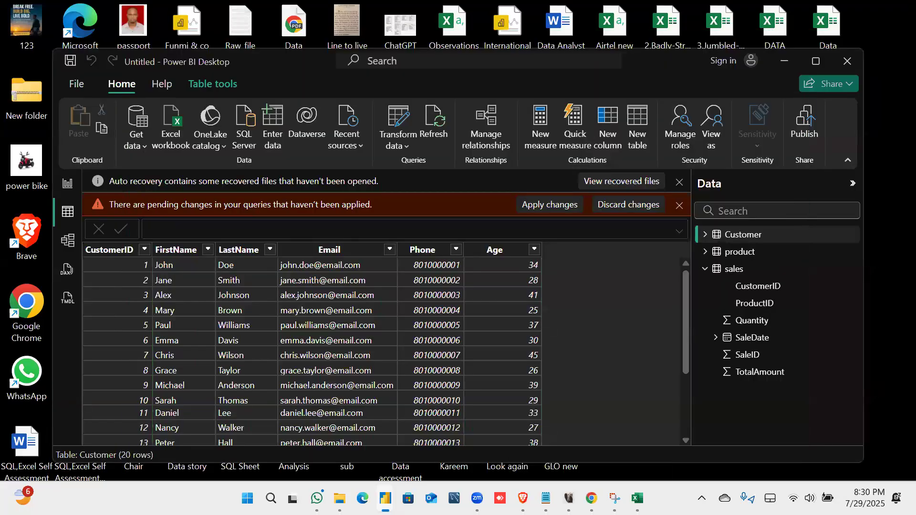
{"action": "mouse_move", "coordinate": [385, 498]}
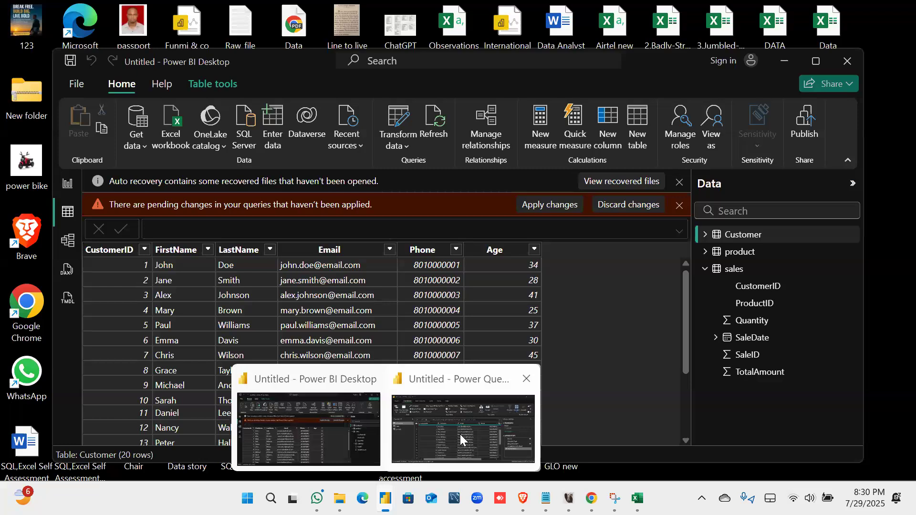
{"action": "left_click", "coordinate": [460, 434]}
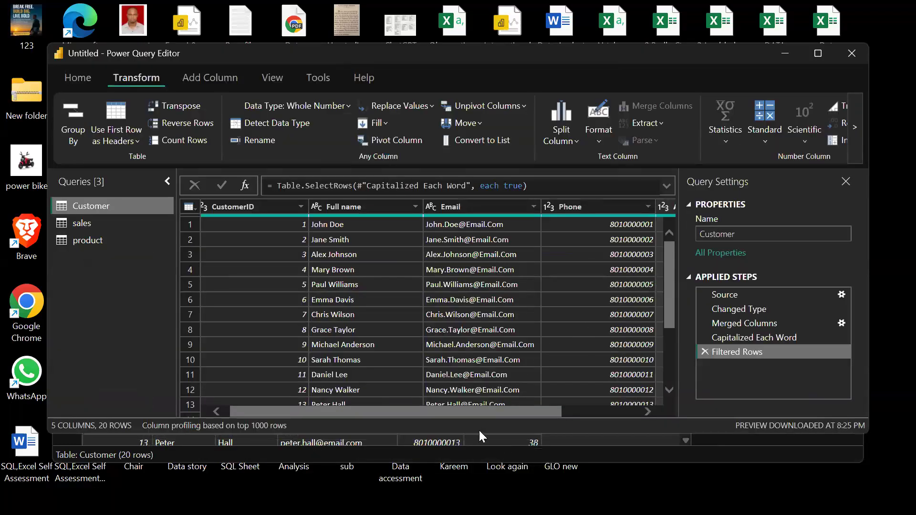
{"action": "left_click_drag", "start_coordinate": [478, 413], "coordinate": [580, 401]}
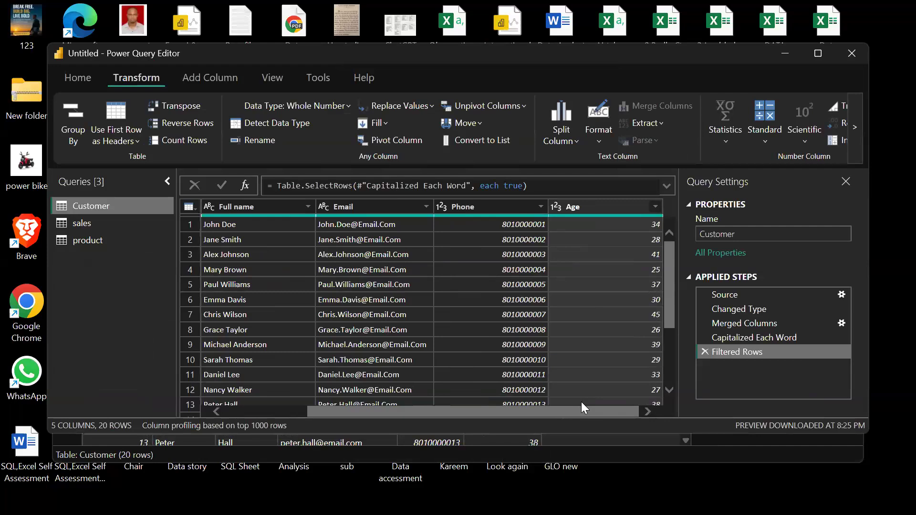
{"action": "left_click_drag", "start_coordinate": [462, 411], "coordinate": [325, 429]}
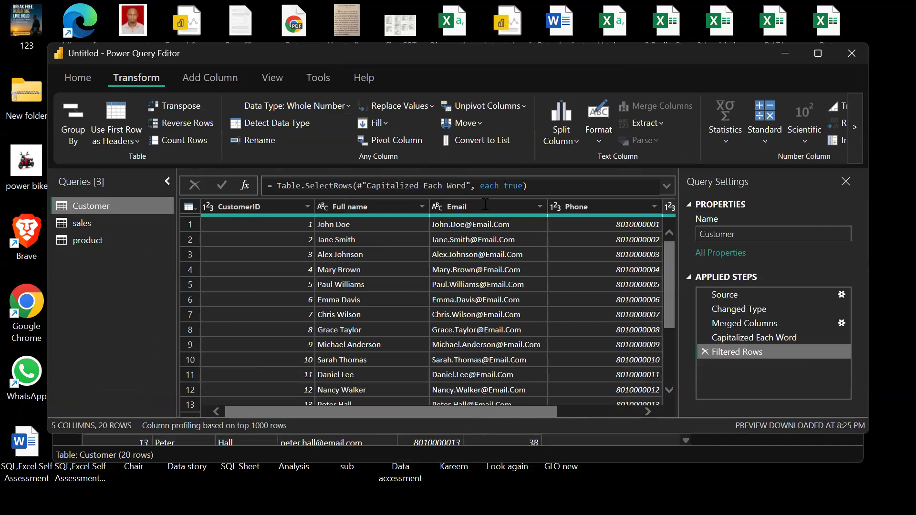
Start a new conditional column in the Customer query and name it ageRange.
{"action": "left_click", "coordinate": [76, 79]}
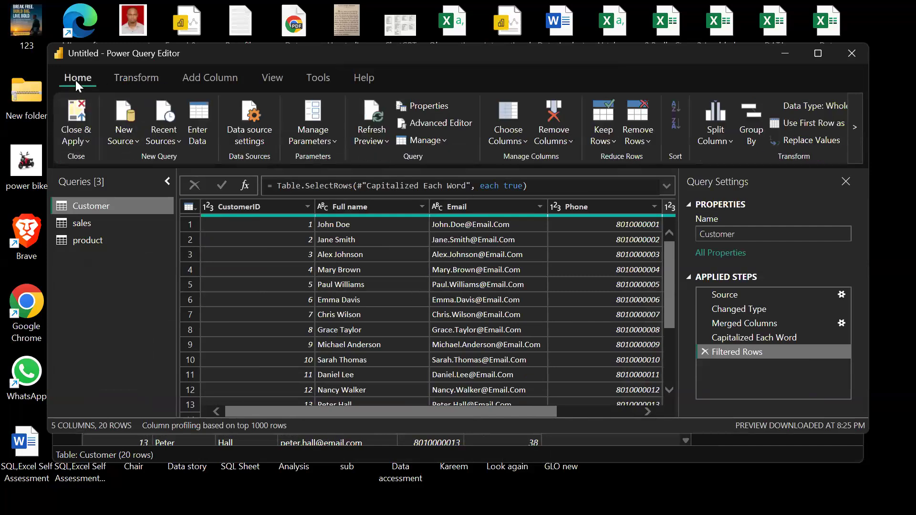
{"action": "left_click", "coordinate": [221, 75]}
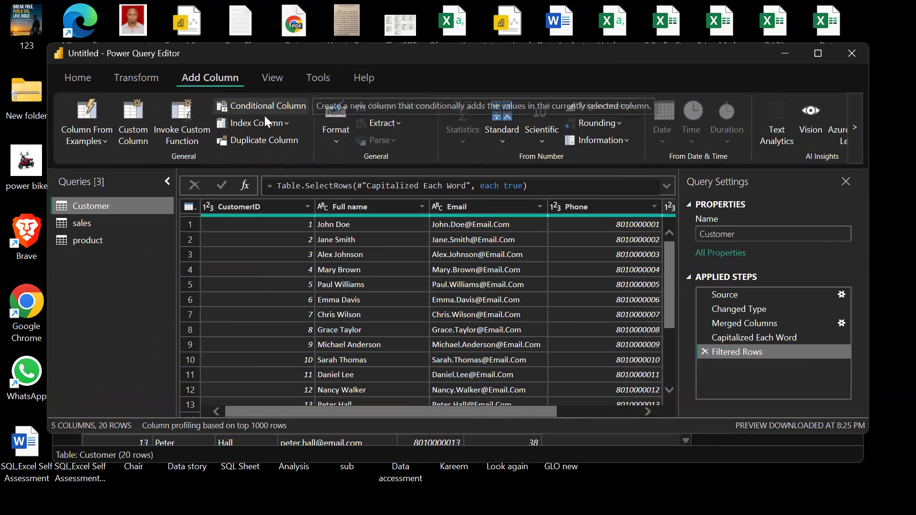
{"action": "left_click", "coordinate": [276, 109]}
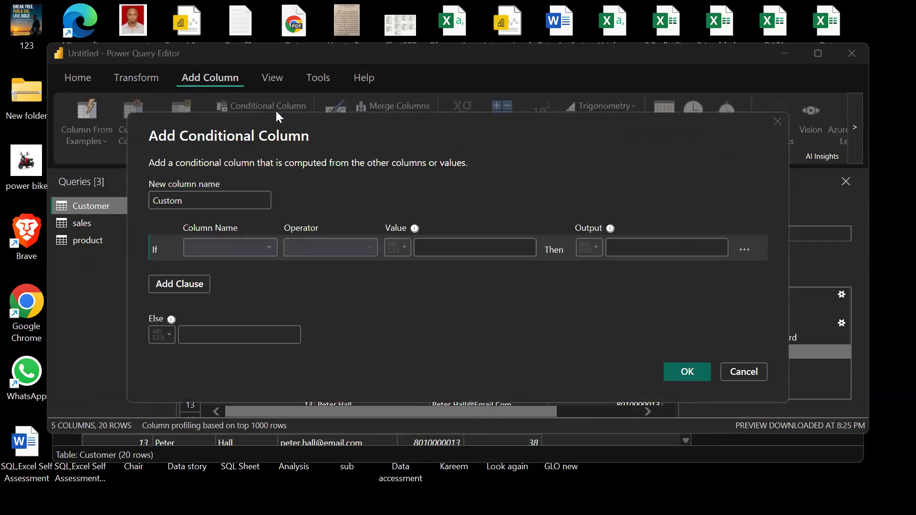
{"action": "type", "text": "age"}
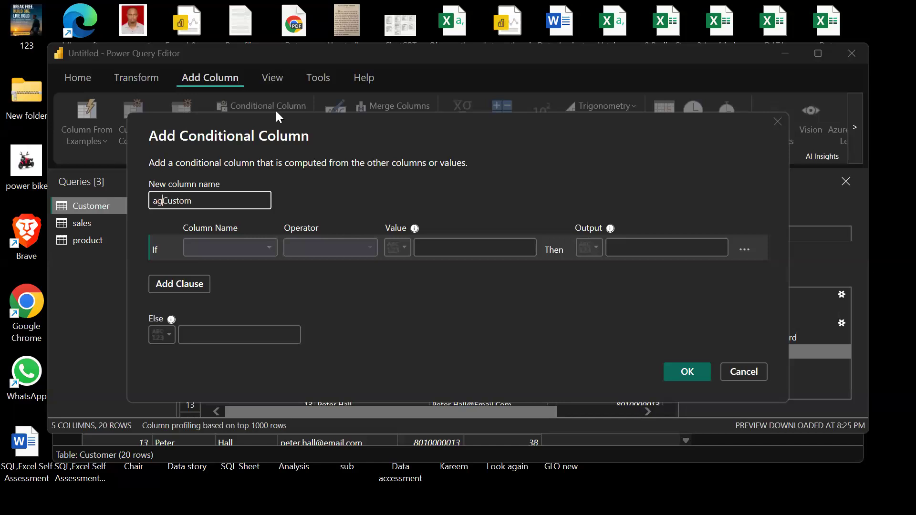
{"action": "key", "text": "Right"}
{"action": "key", "text": "Right"}
{"action": "key", "text": "Right"}
{"action": "key", "text": "Right"}
{"action": "key", "text": "Right"}
{"action": "key", "text": "Right"}
{"action": "key", "text": "BackSpace"}
{"action": "key", "text": "BackSpace"}
{"action": "key", "text": "BackSpace"}
{"action": "key", "text": "BackSpace"}
{"action": "key", "text": "BackSpace"}
{"action": "key", "text": "BackSpace"}
{"action": "key", "text": "BackSpace"}
{"action": "key", "text": "BackSpace"}
{"action": "key", "text": "BackSpace"}
{"action": "type", "text": "age"}
{"action": "key", "text": "BackSpace"}
{"action": "type", "text": "Range"}
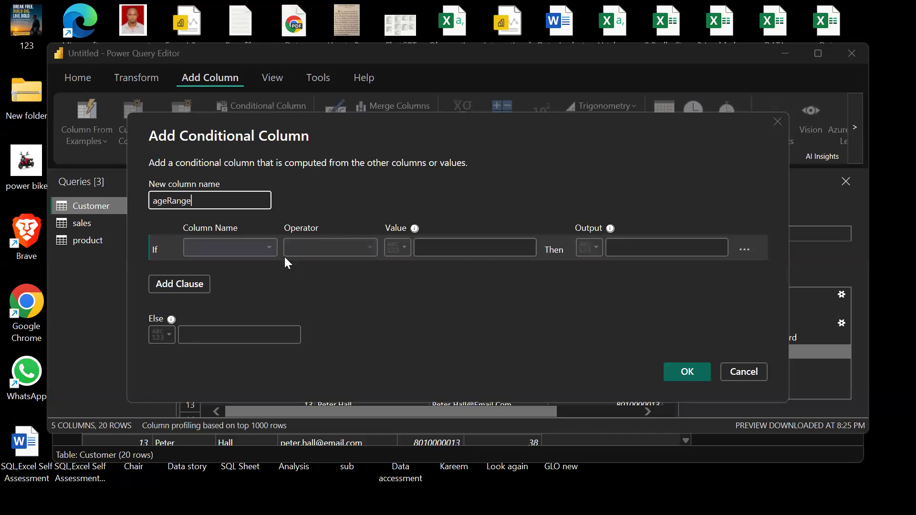
Make the first clause test the Age column with the operator "is greater than or equal to".
{"action": "left_click", "coordinate": [269, 248]}
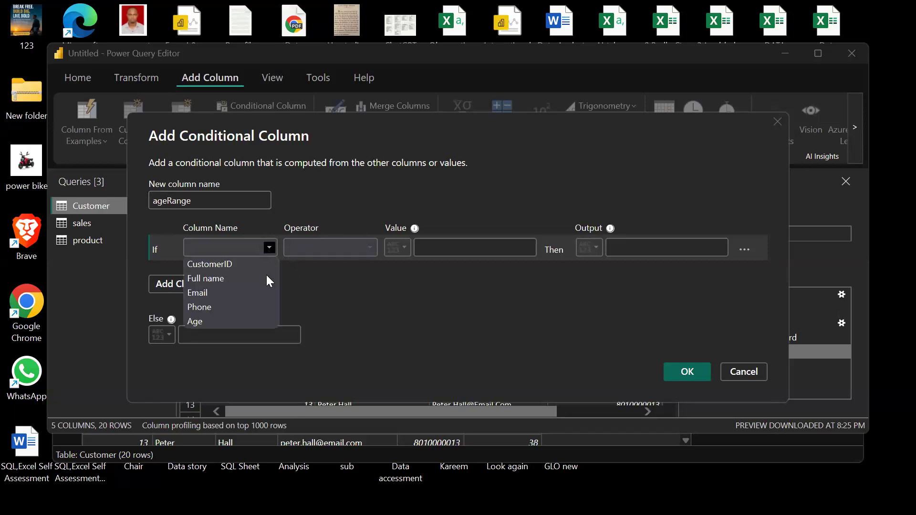
{"action": "left_click", "coordinate": [237, 321]}
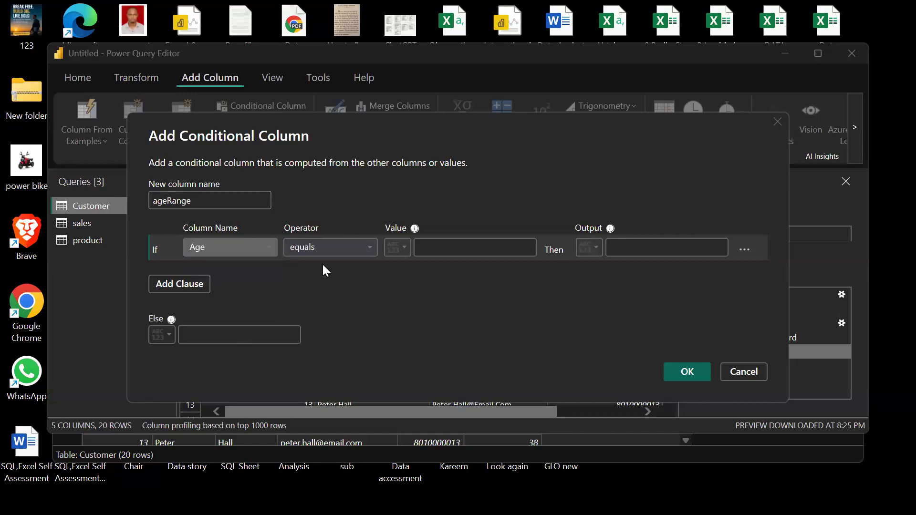
{"action": "left_click", "coordinate": [369, 247]}
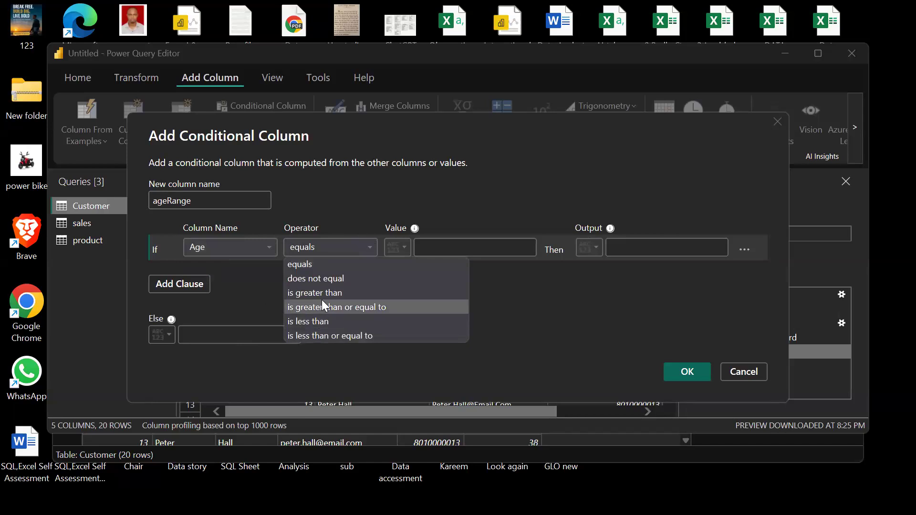
{"action": "left_click", "coordinate": [360, 313]}
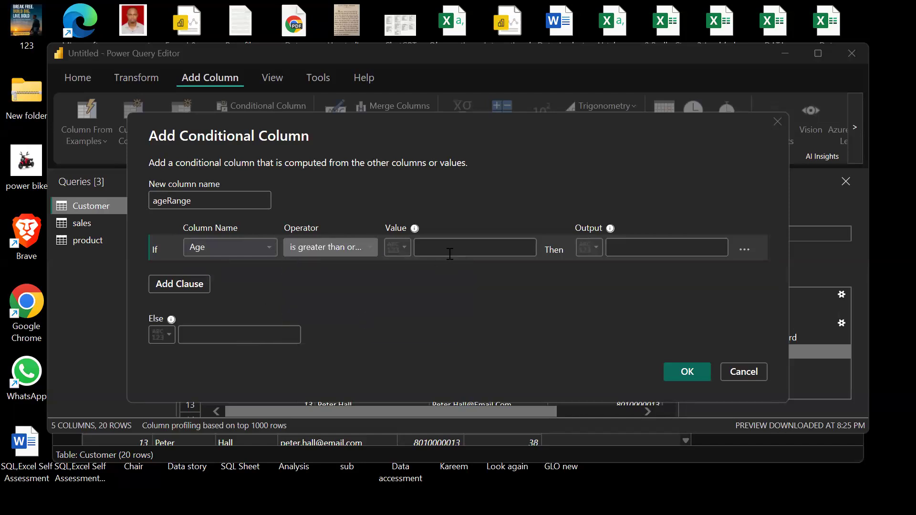
Enter 20 as the comparison value of the first clause.
{"action": "left_click", "coordinate": [404, 245]}
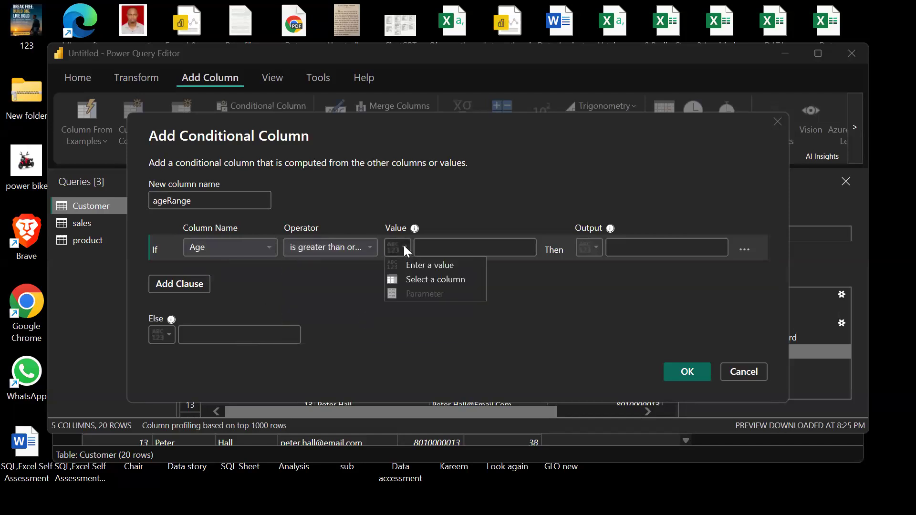
{"action": "left_click", "coordinate": [393, 249]}
{"action": "left_click", "coordinate": [395, 247]}
{"action": "left_click", "coordinate": [418, 262]}
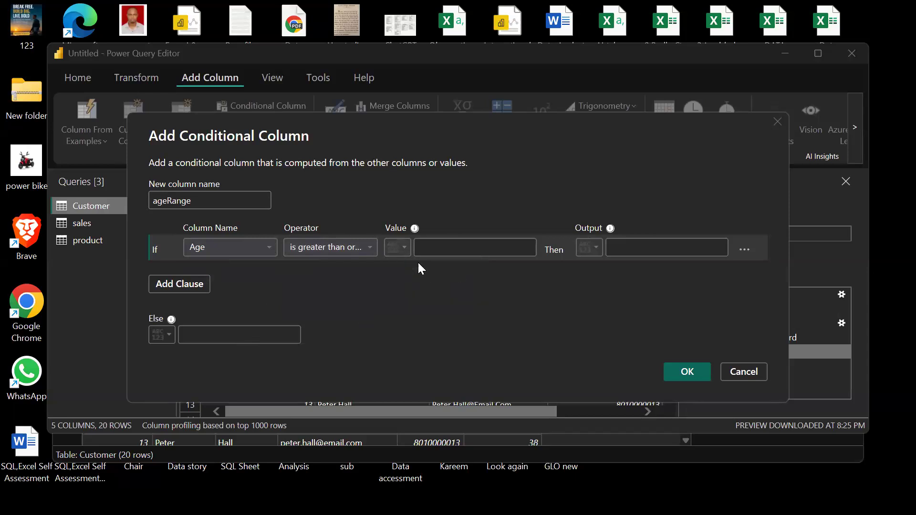
{"action": "left_click", "coordinate": [398, 245]}
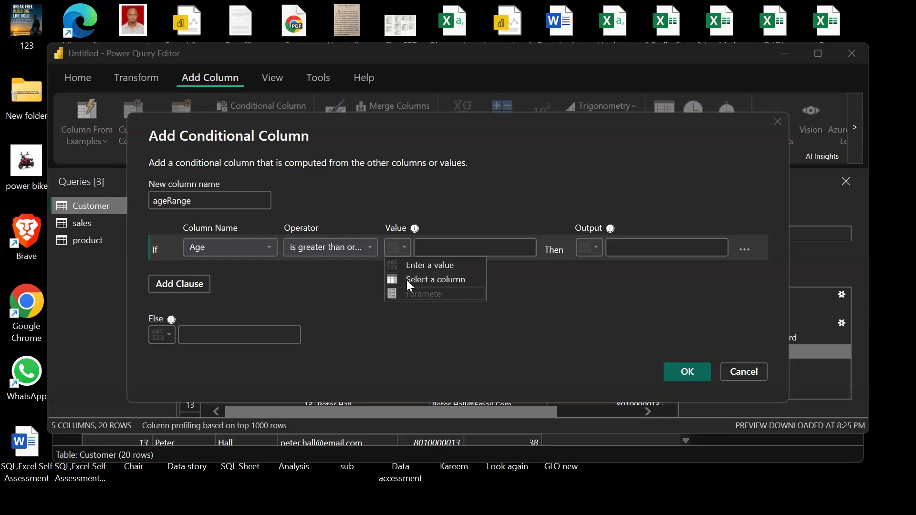
{"action": "left_click", "coordinate": [420, 266]}
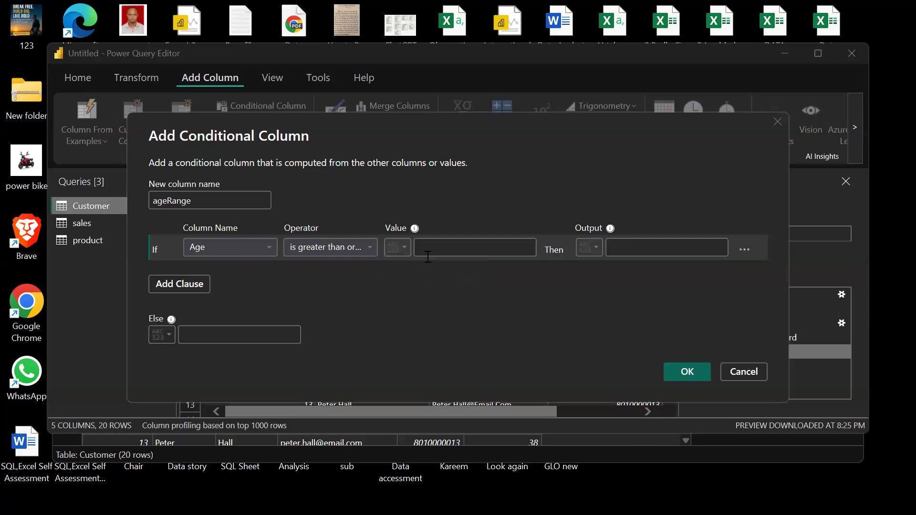
{"action": "left_click", "coordinate": [433, 251]}
{"action": "type", "text": "20"}
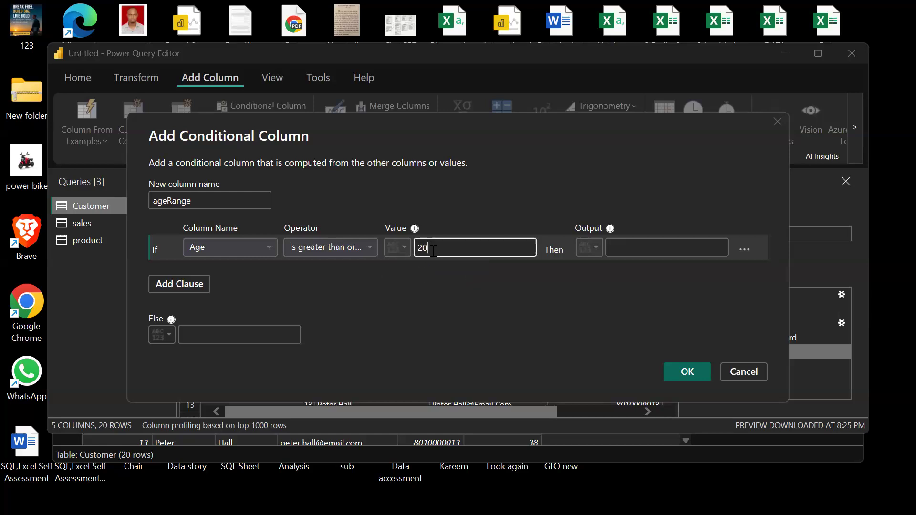
{"action": "left_click", "coordinate": [589, 249]}
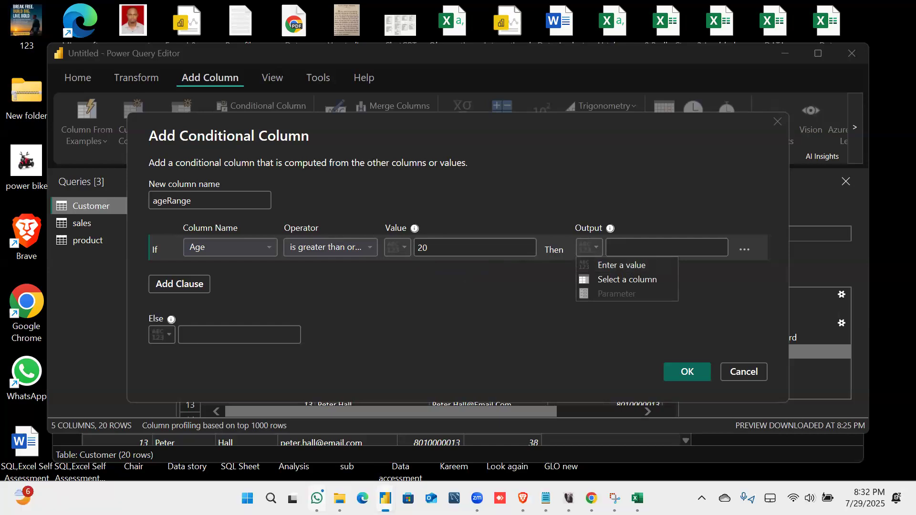
Switch to a blank Notepad note, place it beside the conditional column dialog, and write the age range "20- 25".
{"action": "left_click", "coordinate": [271, 498]}
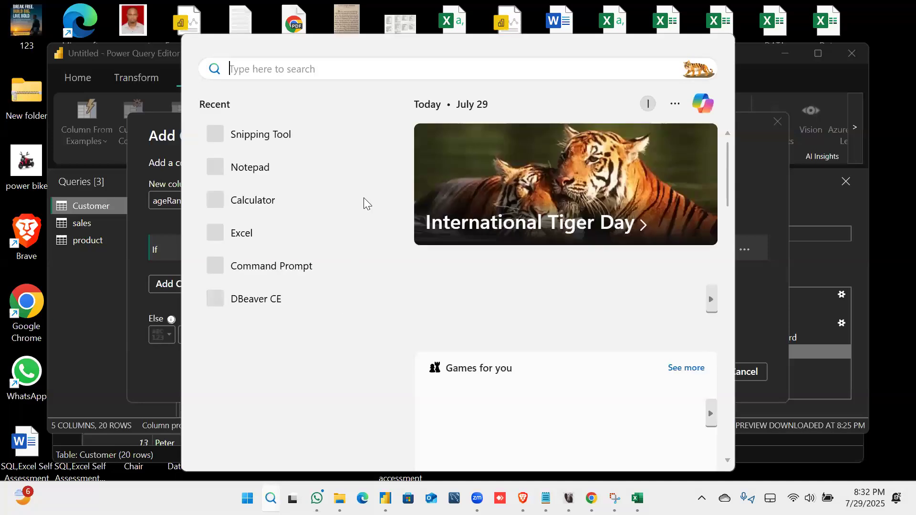
{"action": "left_click", "coordinate": [250, 169]}
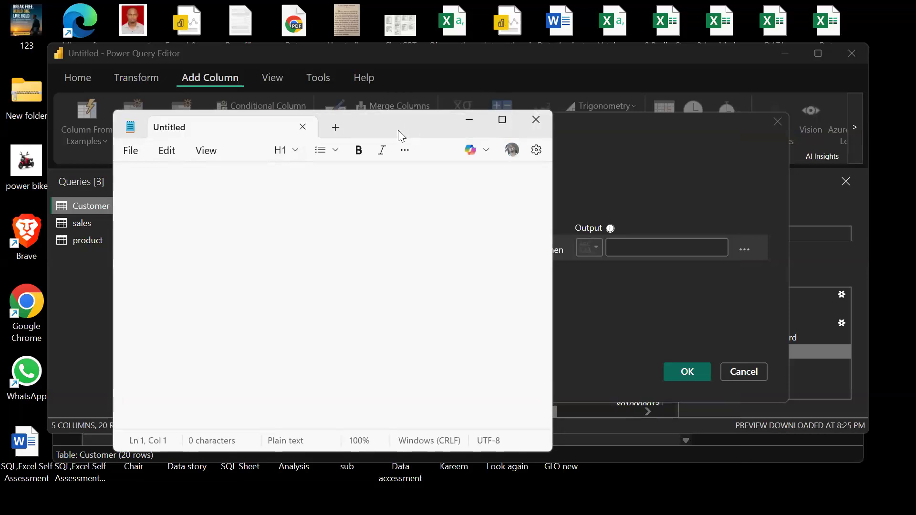
{"action": "left_click_drag", "start_coordinate": [398, 128], "coordinate": [720, 128]}
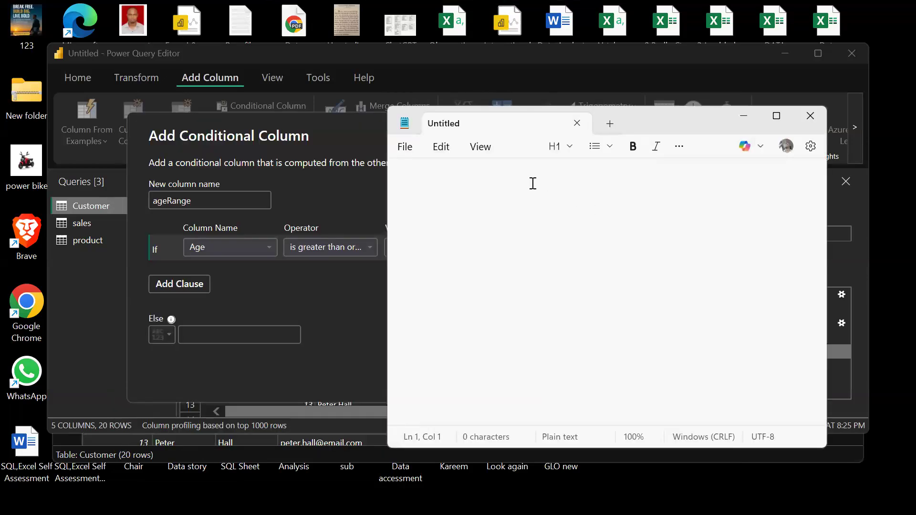
{"action": "type", "text": "20- 25"}
{"action": "key", "text": "Return"}
{"action": "key", "text": "Return"}
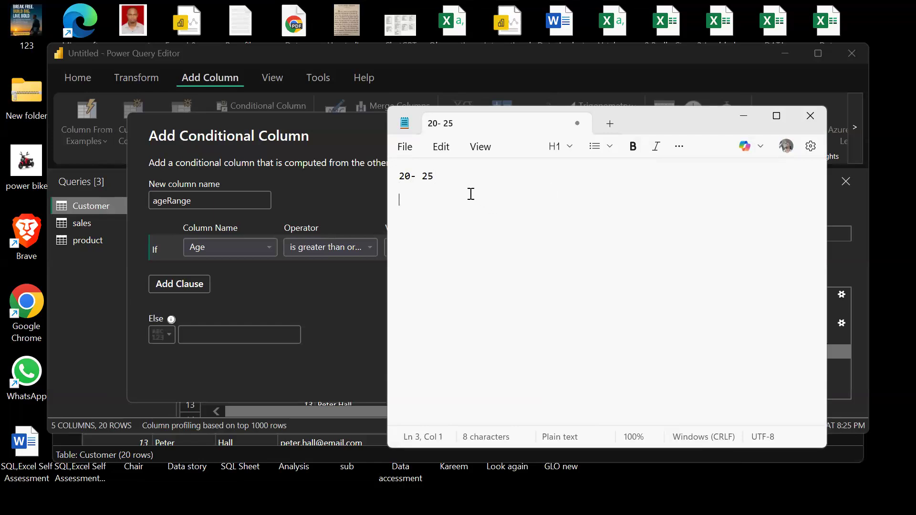
Change the age range in the Notepad note to "20- 30".
{"action": "left_click", "coordinate": [446, 180]}
{"action": "key", "text": "BackSpace"}
{"action": "key", "text": "BackSpace"}
{"action": "type", "text": "30"}
Add the age ranges "31- 40" and "41+" to the note and move its window below the first clause.
{"action": "key", "text": "Return"}
{"action": "key", "text": "Return"}
{"action": "type", "text": "3"}
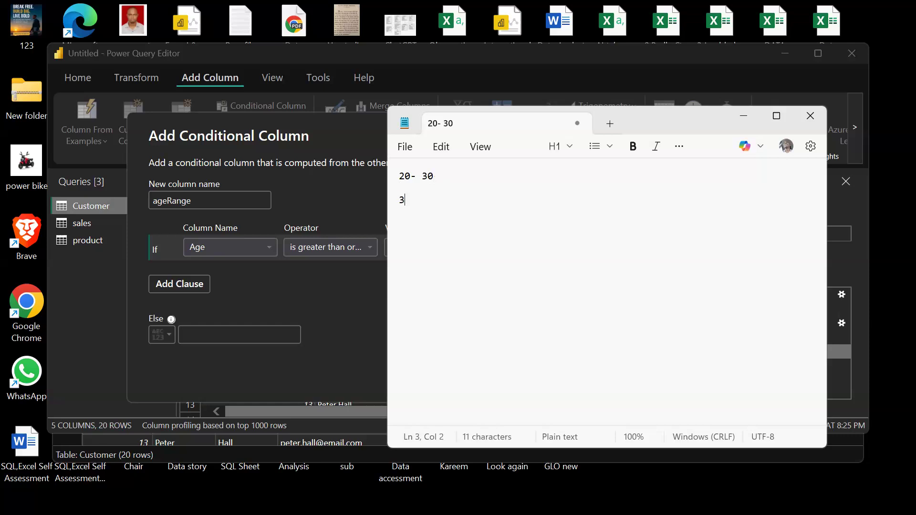
{"action": "type", "text": "1- 40"}
{"action": "key", "text": "Return"}
{"action": "key", "text": "Return"}
{"action": "type", "text": "40"}
{"action": "key", "text": "BackSpace"}
{"action": "type", "text": "1+"}
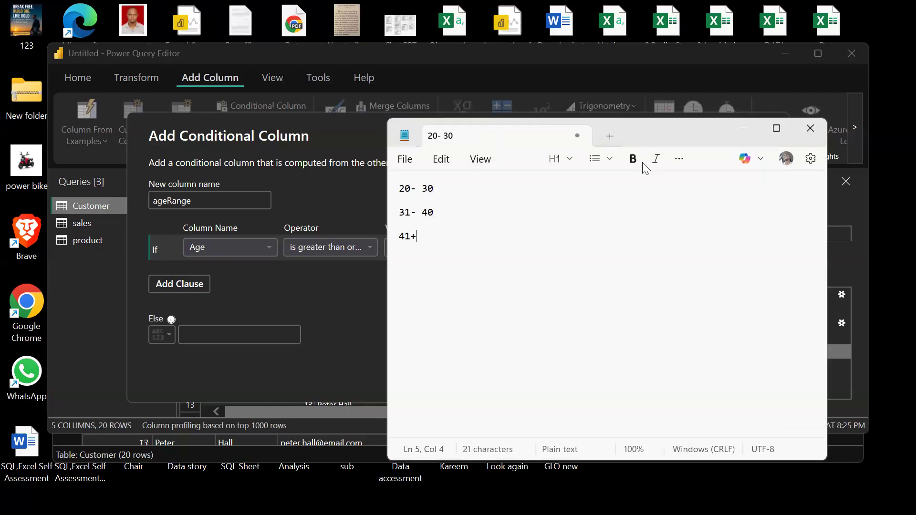
{"action": "left_click_drag", "start_coordinate": [454, 124], "coordinate": [446, 302]}
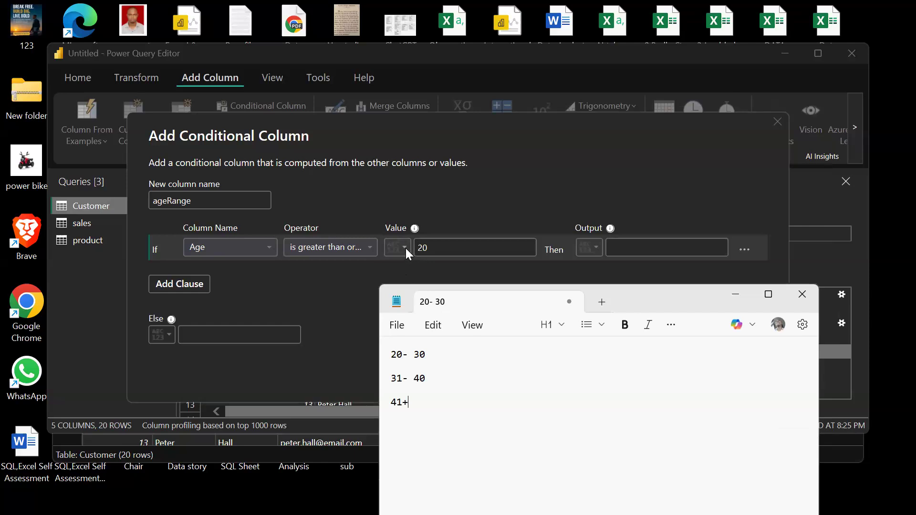
Set the first clause to output "20 - 30" when Age is less than or equal to 30.
{"action": "left_click", "coordinate": [351, 246]}
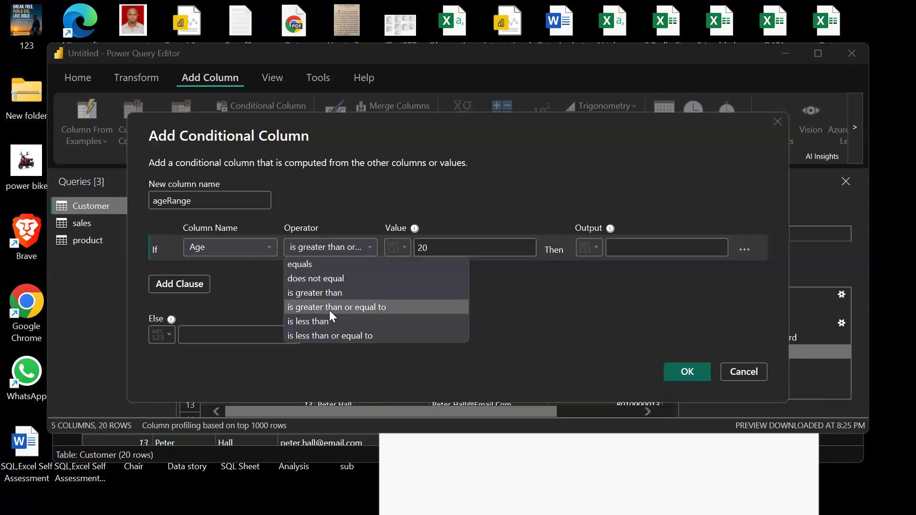
{"action": "left_click", "coordinate": [334, 336]}
{"action": "left_click", "coordinate": [482, 252]}
{"action": "type", "text": "20"}
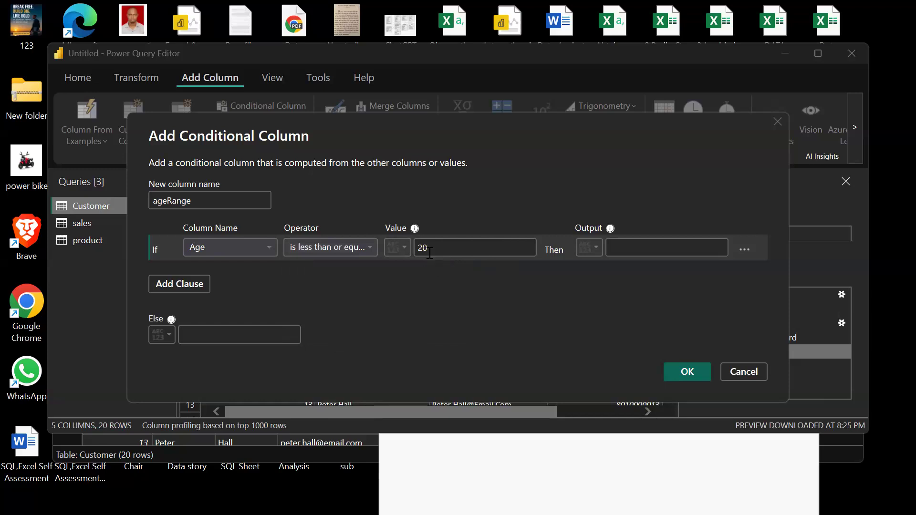
{"action": "type", "text": "30"}
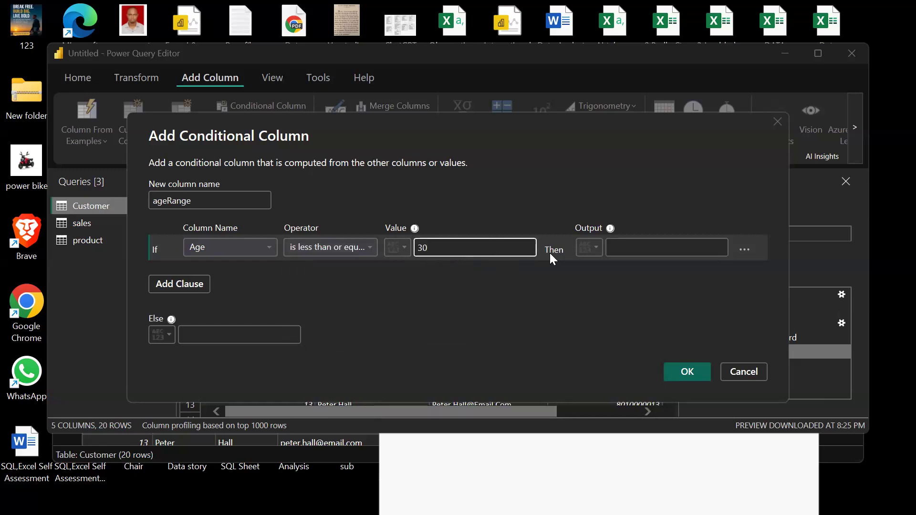
{"action": "left_click", "coordinate": [629, 244]}
{"action": "type", "text": "2"}
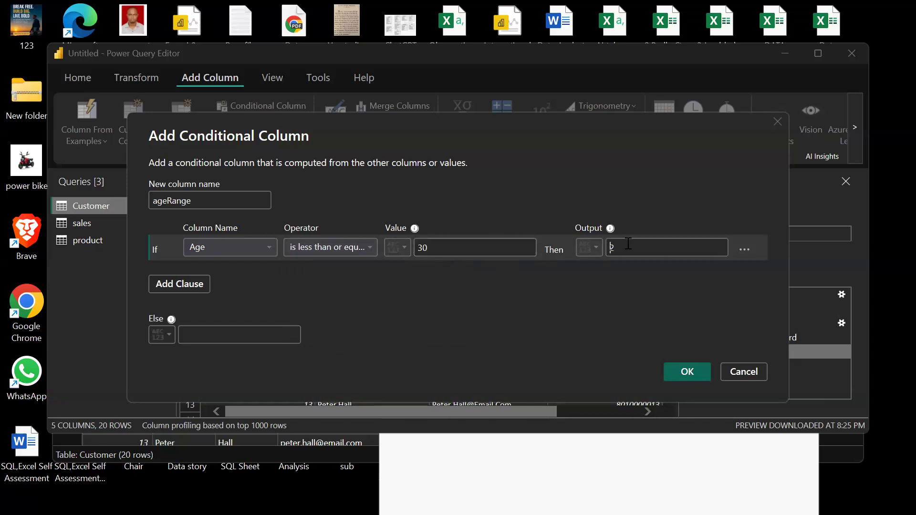
{"action": "type", "text": "0 -"}
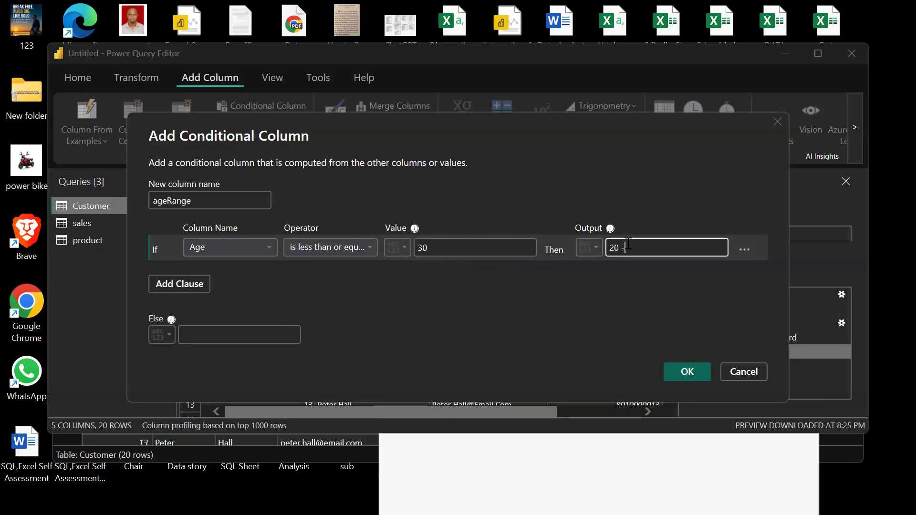
{"action": "type", "text": " 30"}
Add an else-if clause to the conditional column and consult the age ranges in the Notepad note.
{"action": "left_click", "coordinate": [671, 479]}
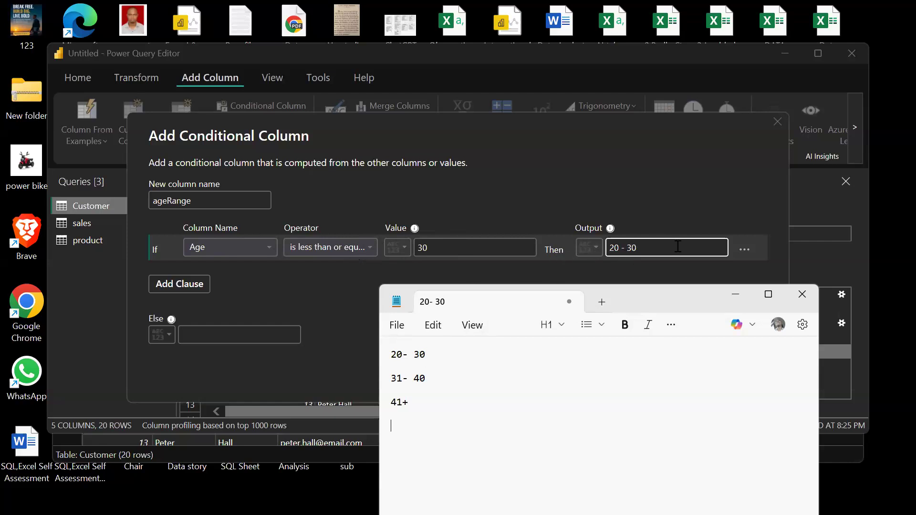
{"action": "left_click", "coordinate": [181, 287]}
{"action": "left_click", "coordinate": [181, 288]}
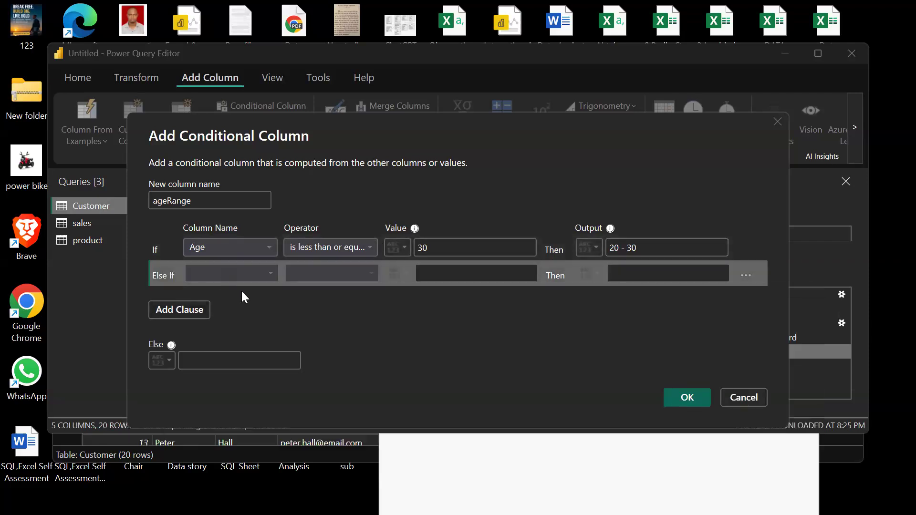
{"action": "left_click", "coordinate": [629, 490]}
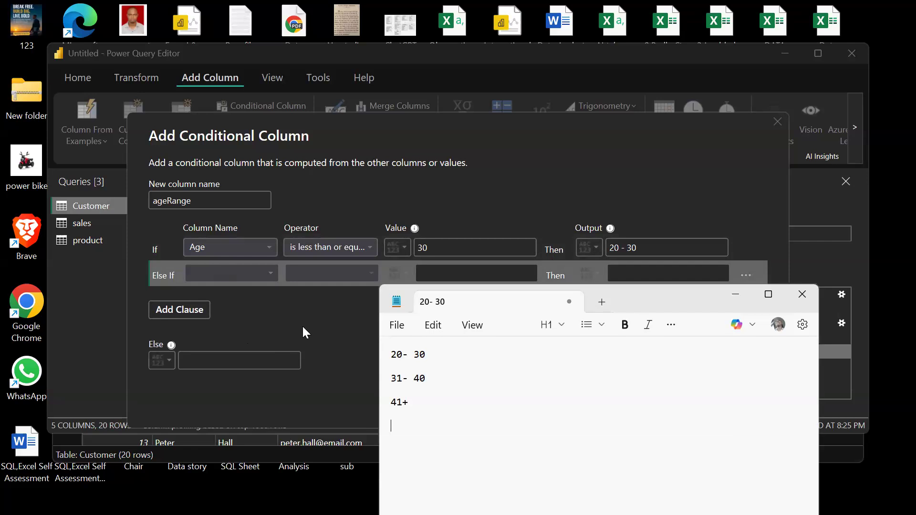
Set the else-if clause to output "31 - 40" when Age is less than or equal to 40.
{"action": "left_click", "coordinate": [269, 280]}
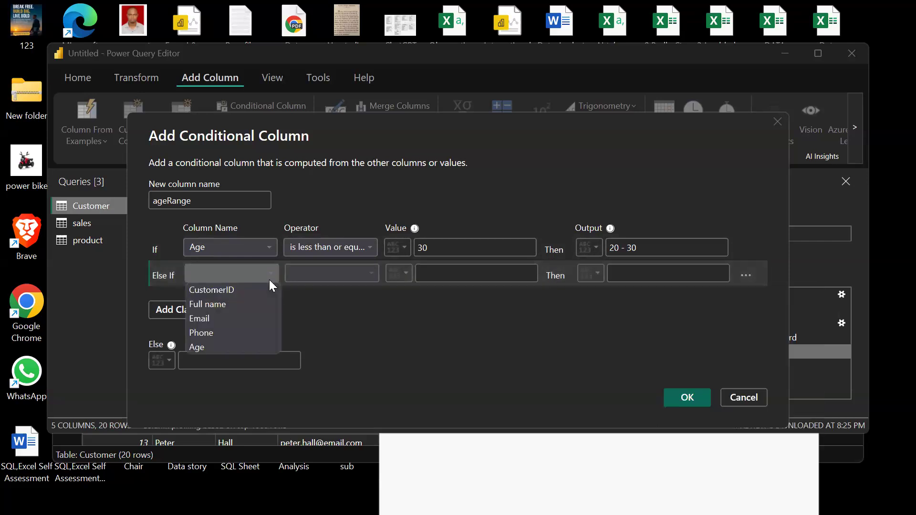
{"action": "left_click", "coordinate": [231, 348]}
{"action": "left_click", "coordinate": [332, 282]}
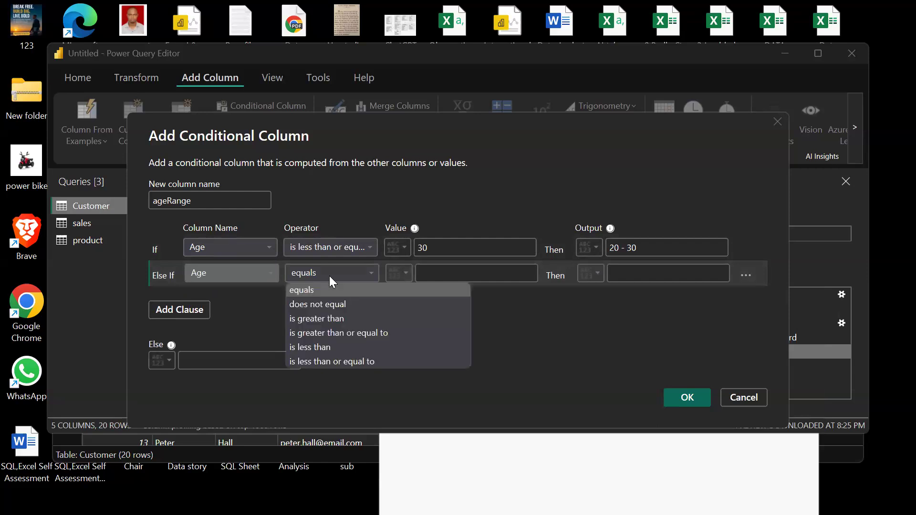
{"action": "left_click", "coordinate": [348, 361]}
{"action": "left_click", "coordinate": [476, 274]}
{"action": "type", "text": "40"}
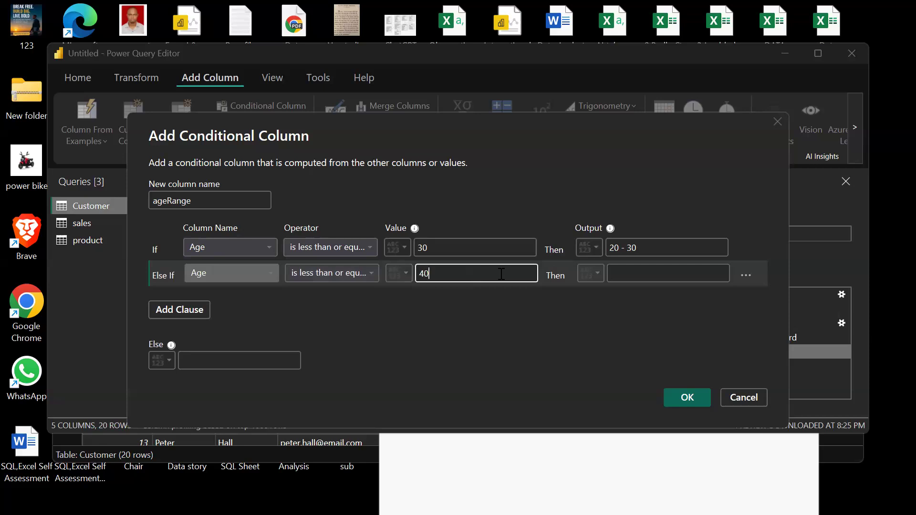
{"action": "left_click", "coordinate": [658, 279]}
{"action": "type", "text": "31"}
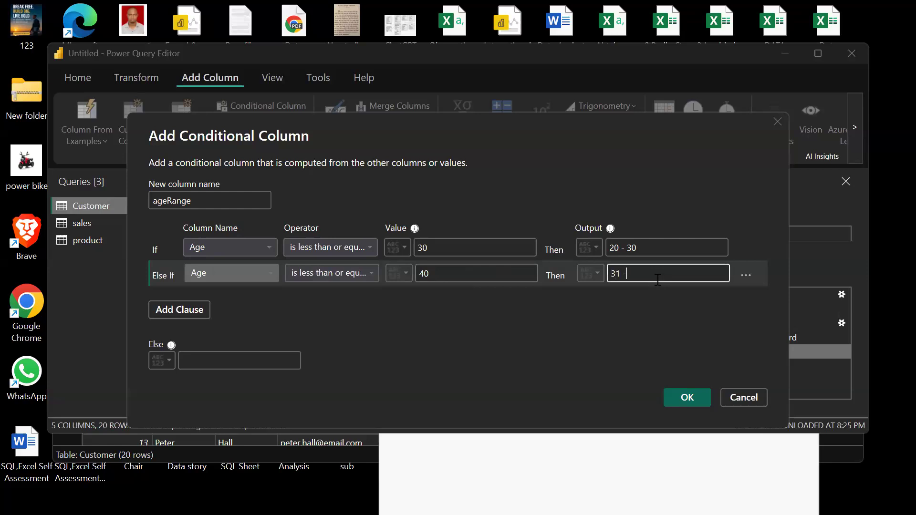
{"action": "type", "text": " - 40"}
Set the else output to "41+", create the ageRange column, and look over the Customer query.
{"action": "left_click", "coordinate": [679, 478]}
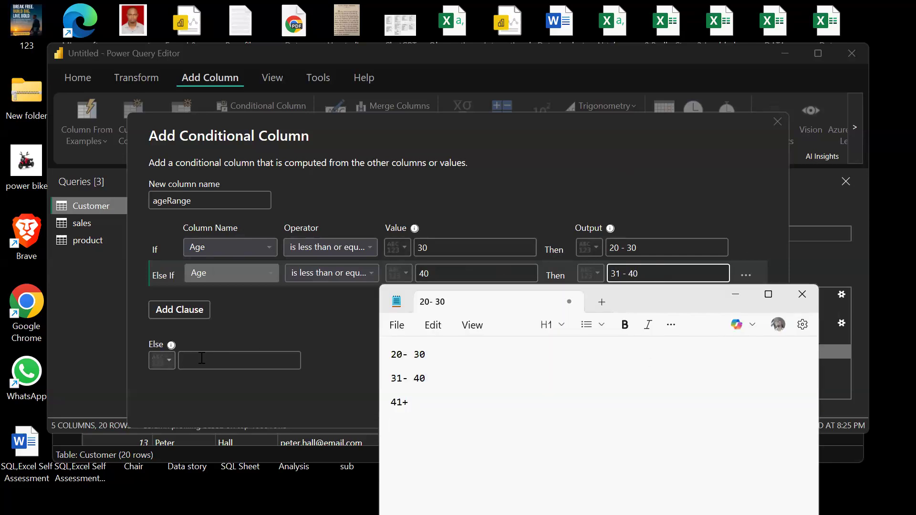
{"action": "left_click", "coordinate": [171, 361]}
{"action": "left_click", "coordinate": [184, 360]}
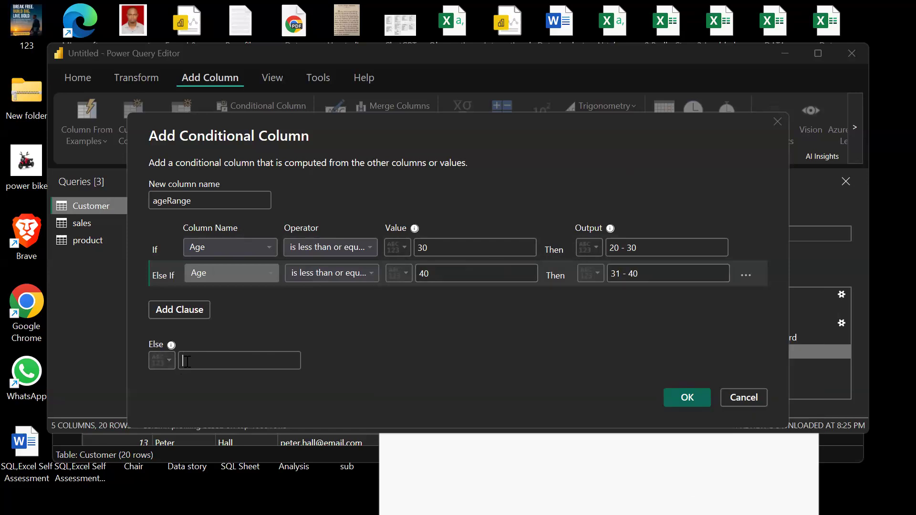
{"action": "type", "text": "41"}
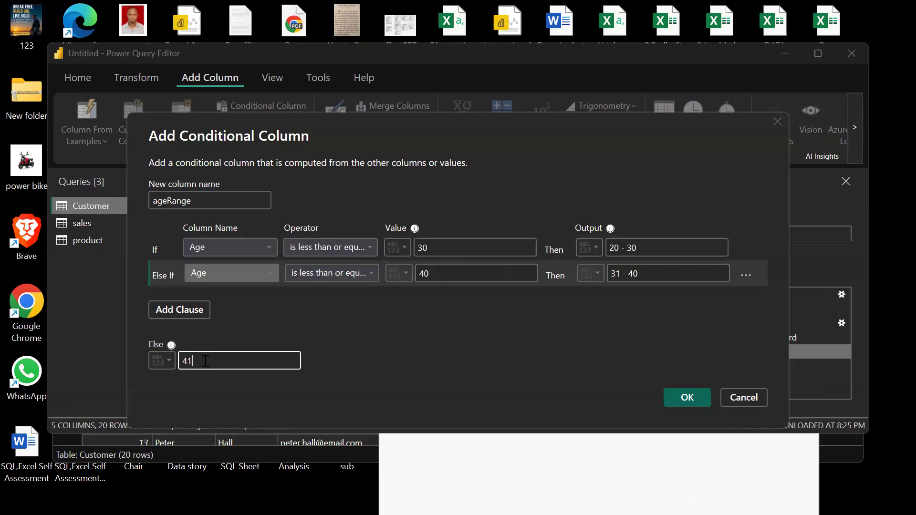
{"action": "type", "text": "+"}
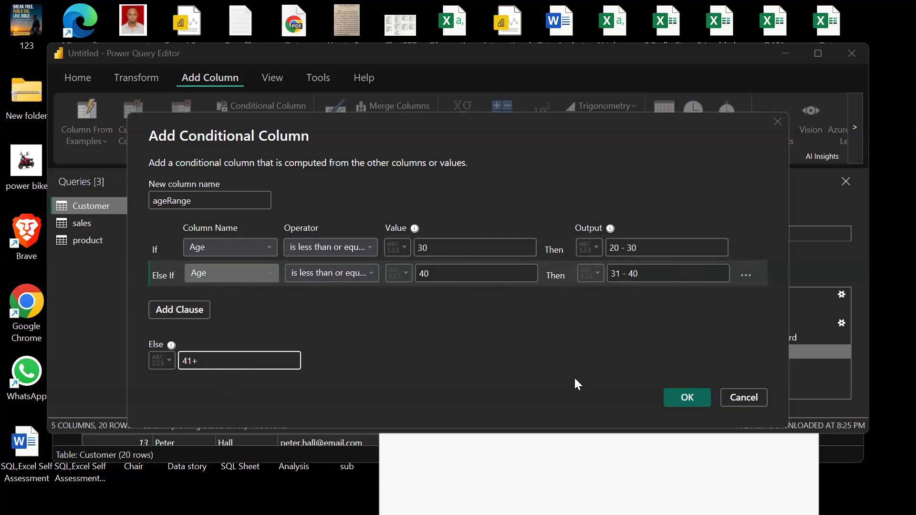
{"action": "left_click", "coordinate": [684, 397]}
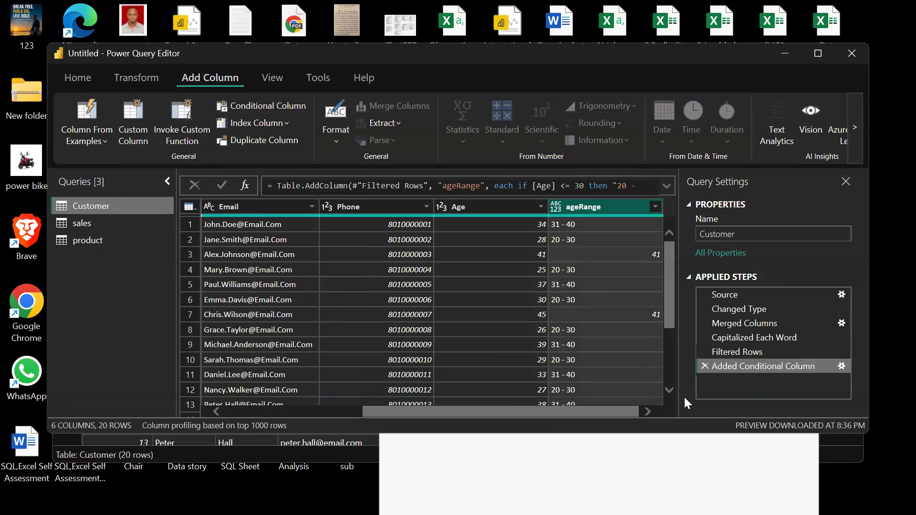
{"action": "scroll", "coordinate": [367, 345], "scroll_direction": "left", "scroll_amount": 5}
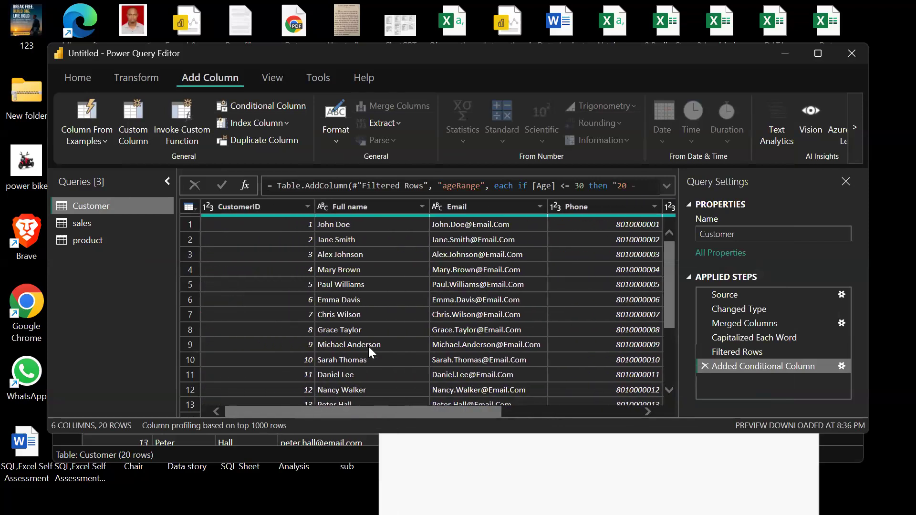
Try to change the else value in the ageRange column's formula to an unquoted 41+.
{"action": "scroll", "coordinate": [368, 346], "scroll_direction": "right", "scroll_amount": 5}
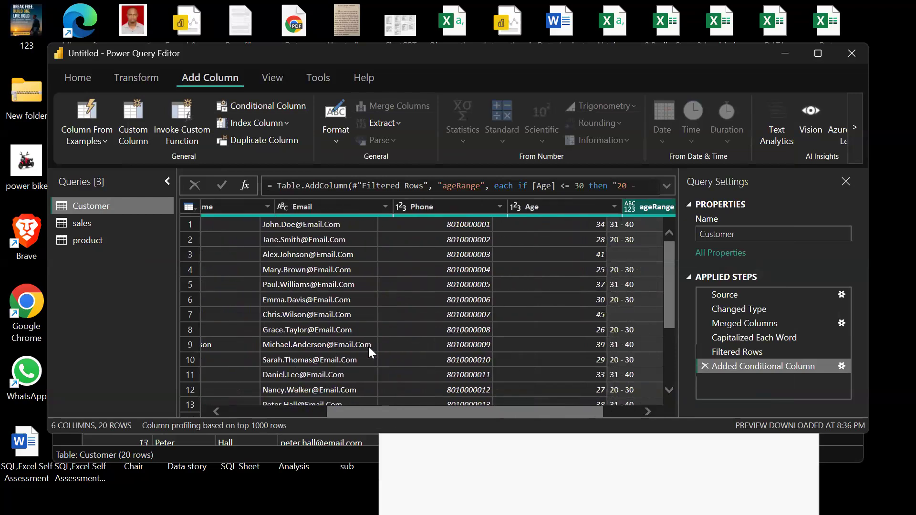
{"action": "scroll", "coordinate": [368, 346], "scroll_direction": "right", "scroll_amount": 2}
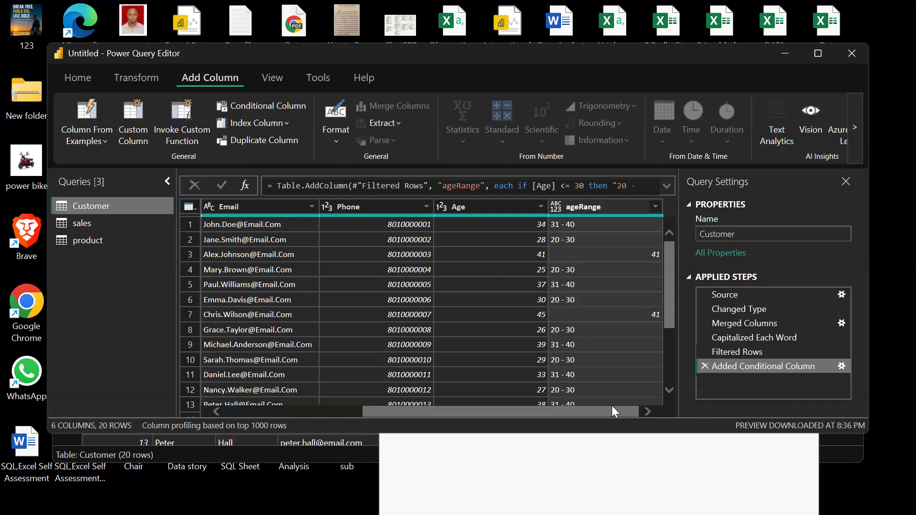
{"action": "left_click", "coordinate": [623, 316]}
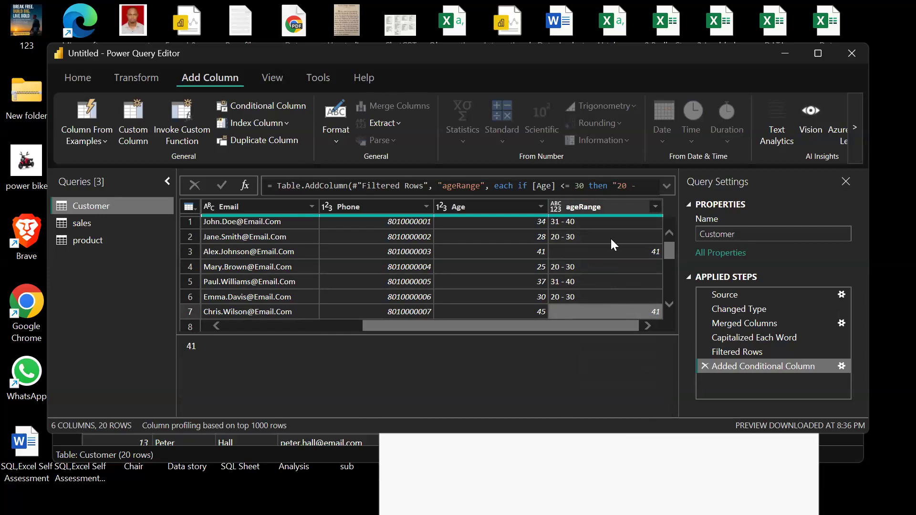
{"action": "left_click", "coordinate": [666, 186]}
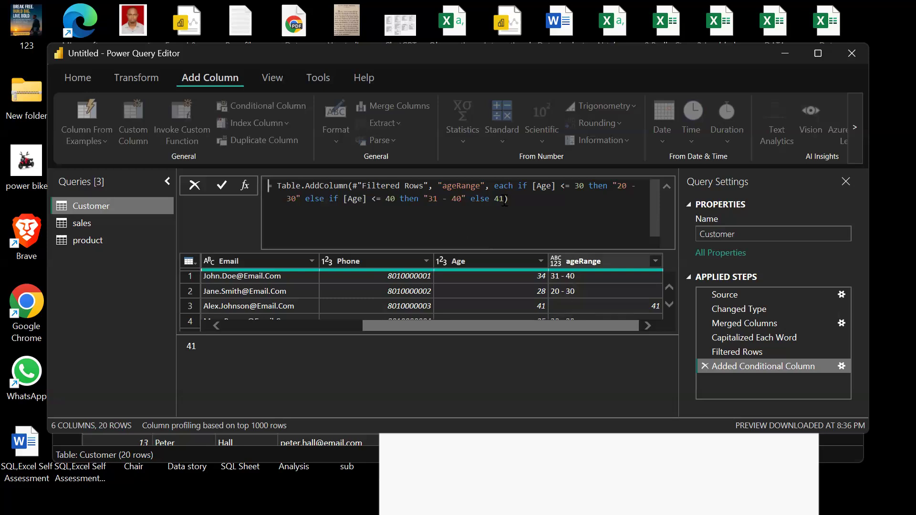
{"action": "double_click", "coordinate": [498, 199]}
{"action": "left_click", "coordinate": [504, 199]}
{"action": "type", "text": "+"}
{"action": "key", "text": "Return"}
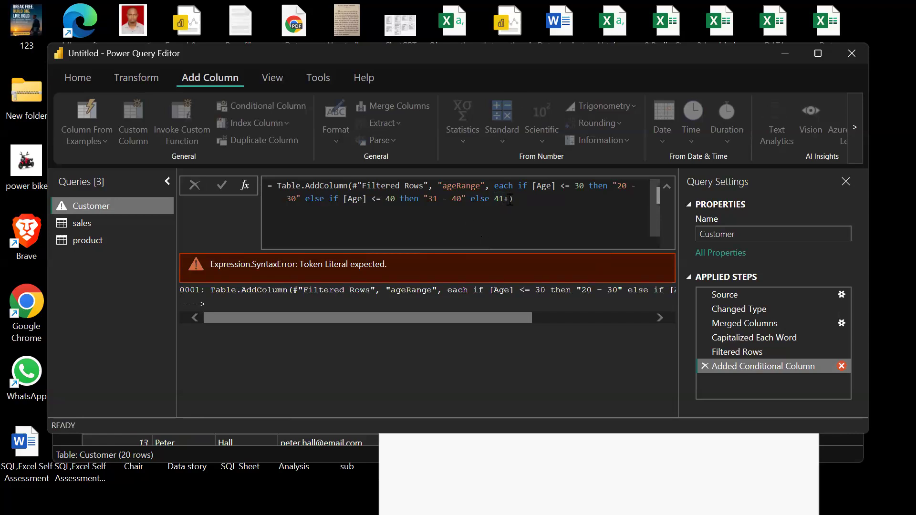
Remove the plus sign from the else value in the ageRange formula and reapply the formula.
{"action": "left_click", "coordinate": [510, 200]}
{"action": "key", "text": "BackSpace"}
{"action": "key", "text": "Return"}
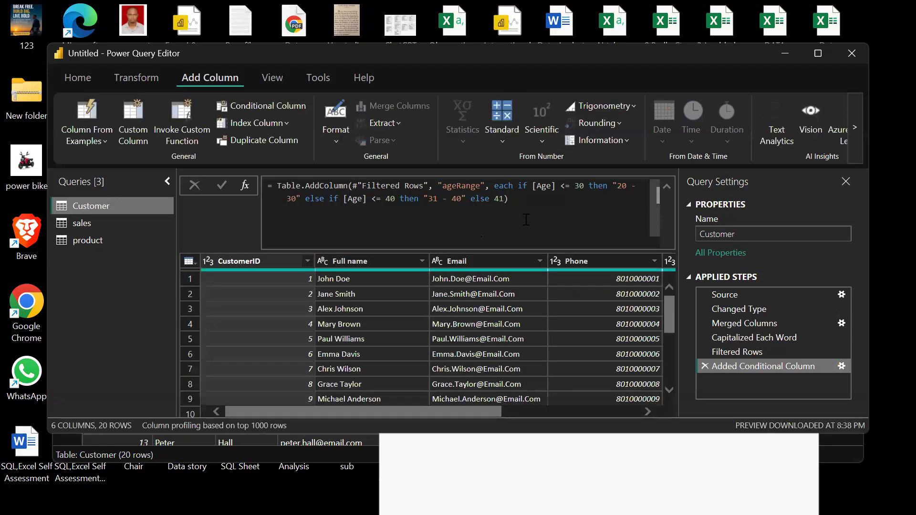
Try to change the else value in the ageRange formula to an unquoted 41-50.
{"action": "left_click", "coordinate": [503, 198]}
{"action": "type", "text": "-"}
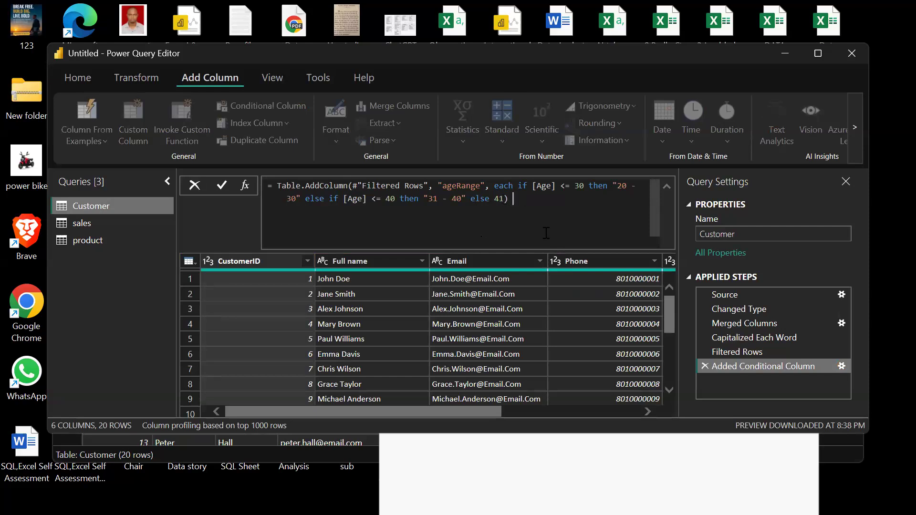
{"action": "left_click", "coordinate": [505, 198]}
{"action": "double_click", "coordinate": [505, 199]}
{"action": "type", "text": "-50"}
{"action": "key", "text": "Return"}
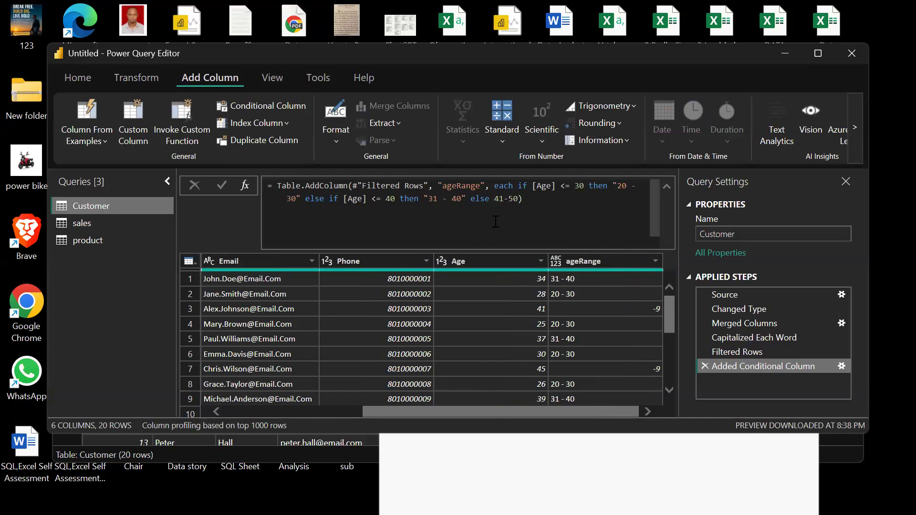
Remove -50 from the else value in the ageRange formula so that it reads 41, and reapply the formula.
{"action": "left_click", "coordinate": [519, 200]}
{"action": "key", "text": "BackSpace"}
{"action": "key", "text": "BackSpace"}
{"action": "key", "text": "BackSpace"}
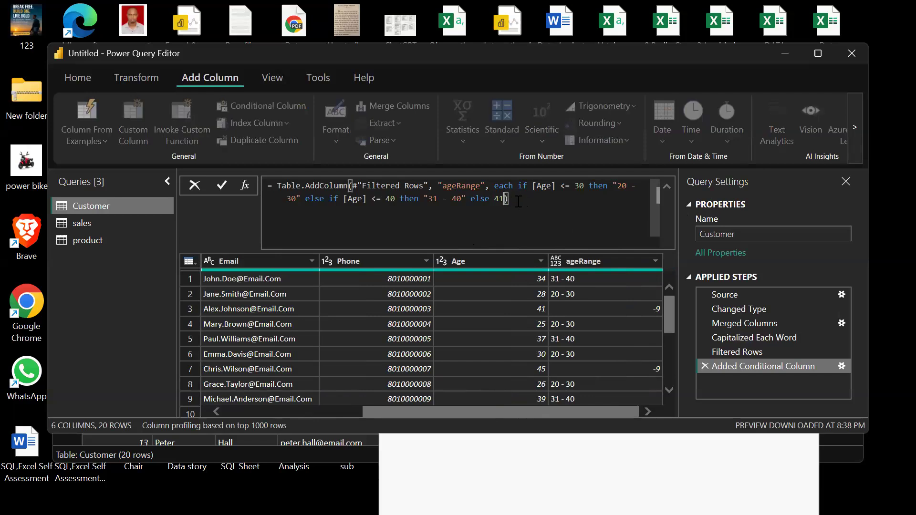
{"action": "key", "text": "Return"}
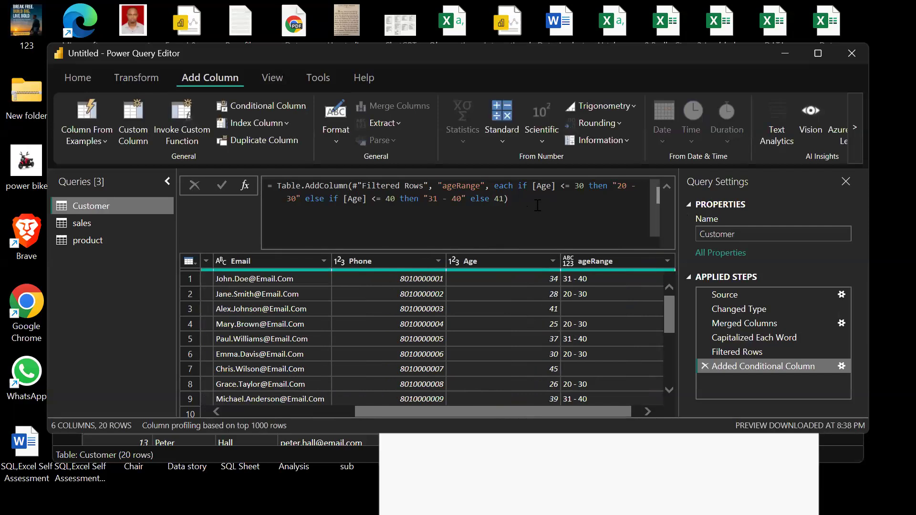
{"action": "left_click", "coordinate": [505, 202]}
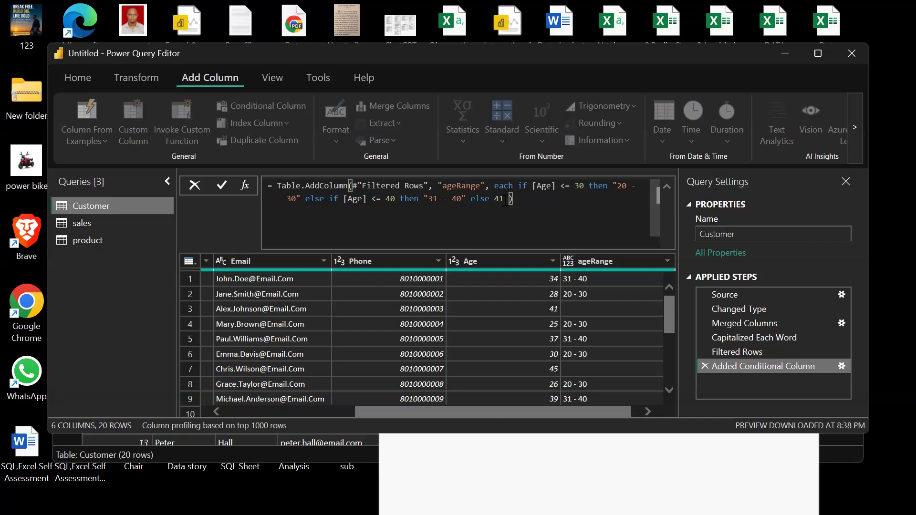
{"action": "key", "text": "Return"}
Edit the Added Conditional Column step and set its else output to '41+' with an apostrophe on each side.
{"action": "left_click", "coordinate": [841, 365]}
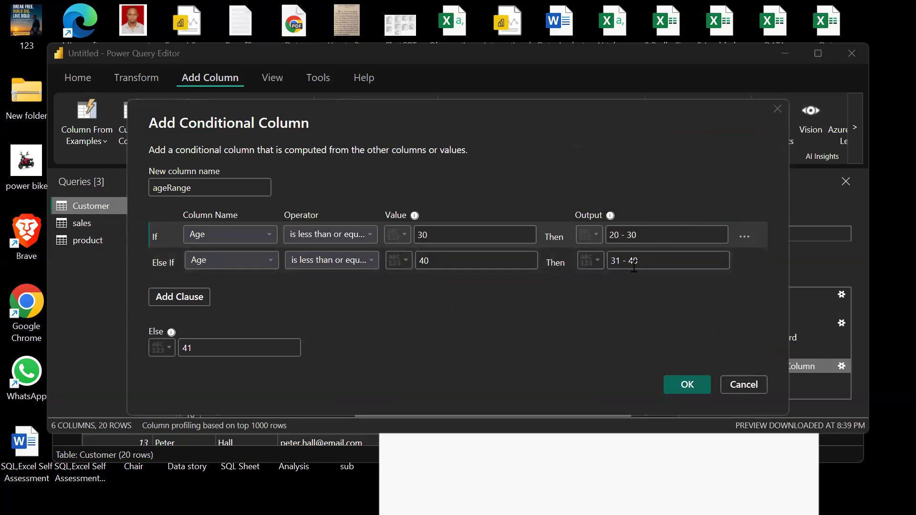
{"action": "left_click", "coordinate": [198, 348]}
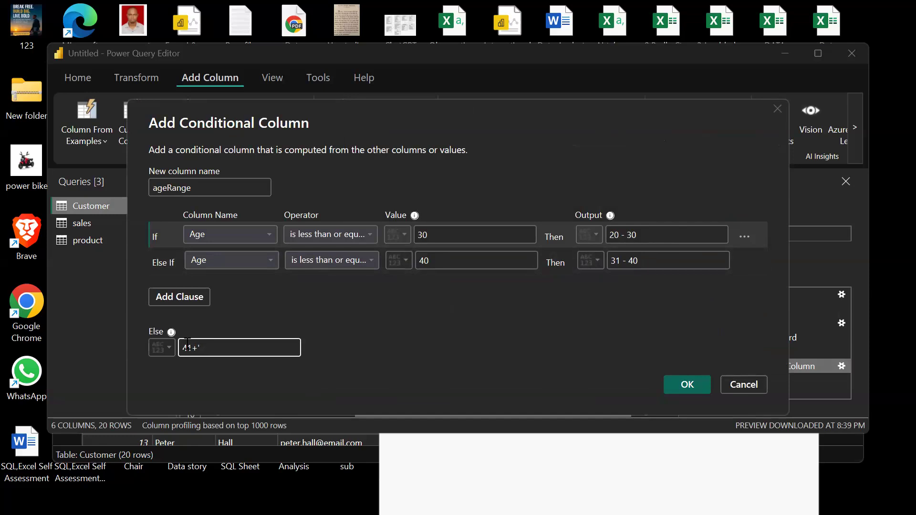
{"action": "left_click", "coordinate": [186, 347]}
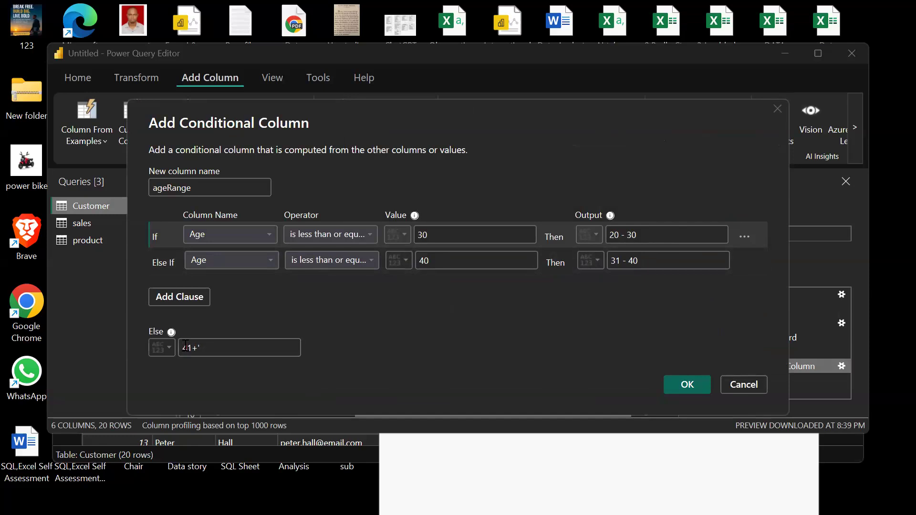
{"action": "type", "text": "'"}
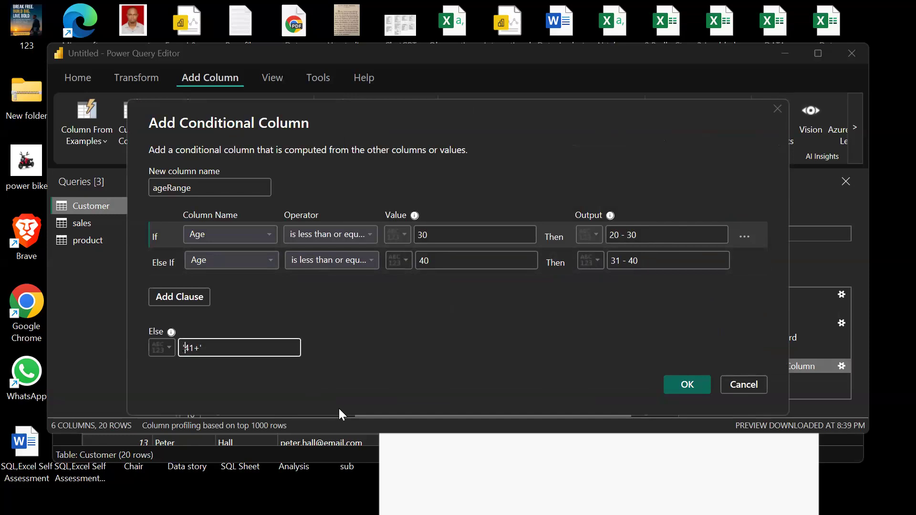
{"action": "left_click", "coordinate": [687, 384]}
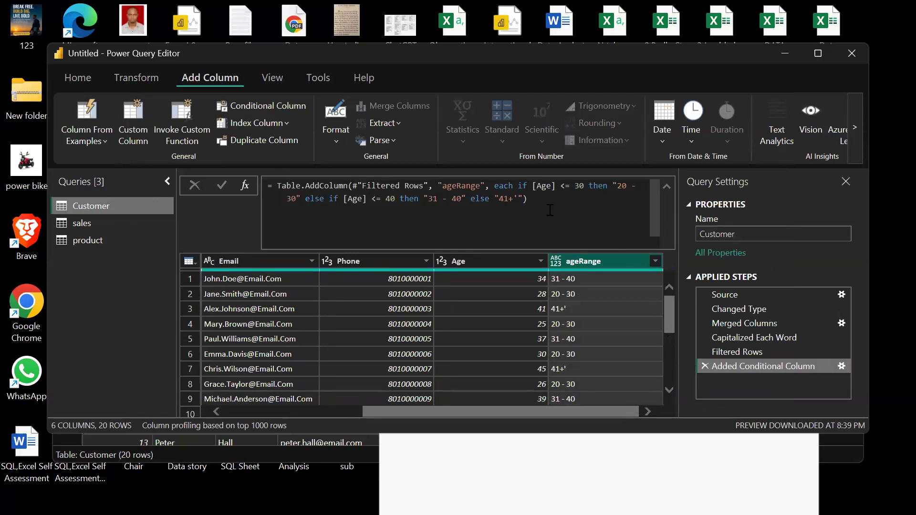
Set the ageRange conditional column's else output to '41+ with only a leading apostrophe, check the column, and collapse the expanded formula.
{"action": "left_click_drag", "start_coordinate": [739, 352], "coordinate": [836, 366]}
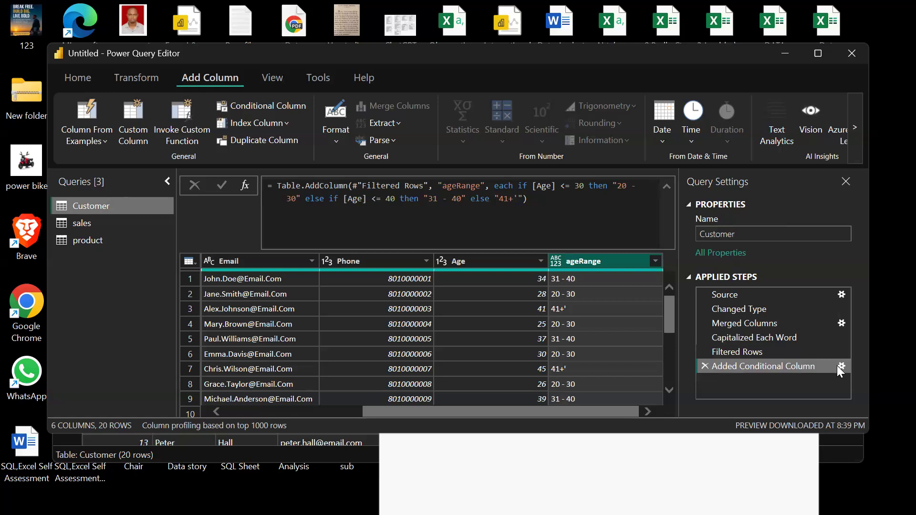
{"action": "left_click", "coordinate": [840, 366]}
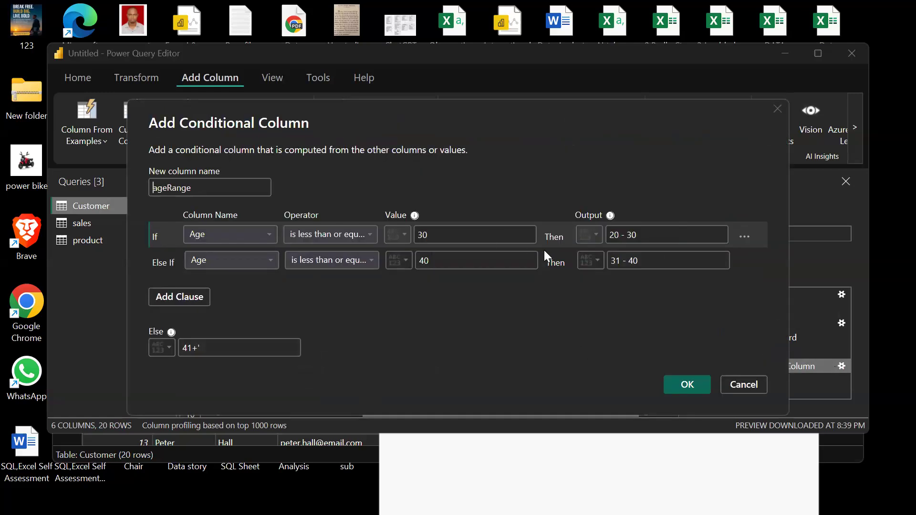
{"action": "left_click", "coordinate": [217, 345]}
{"action": "key", "text": "BackSpace"}
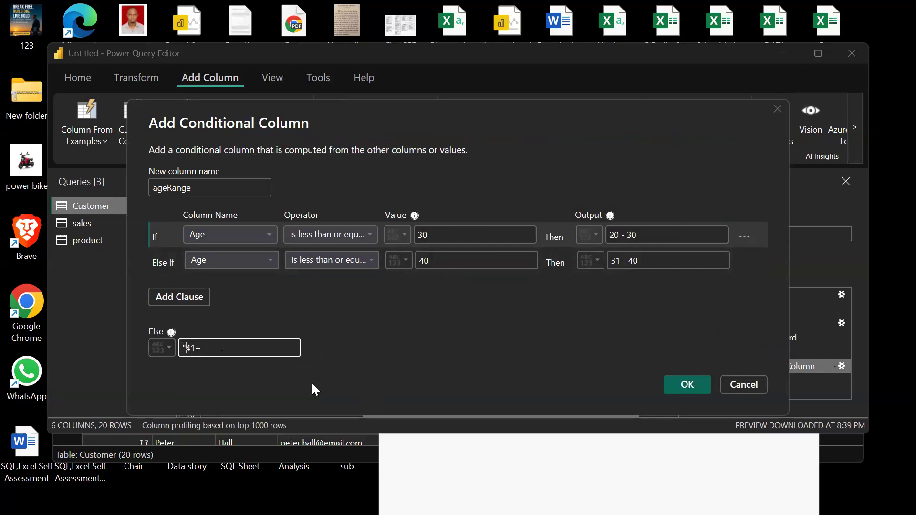
{"action": "type", "text": "'"}
{"action": "left_click", "coordinate": [692, 382]}
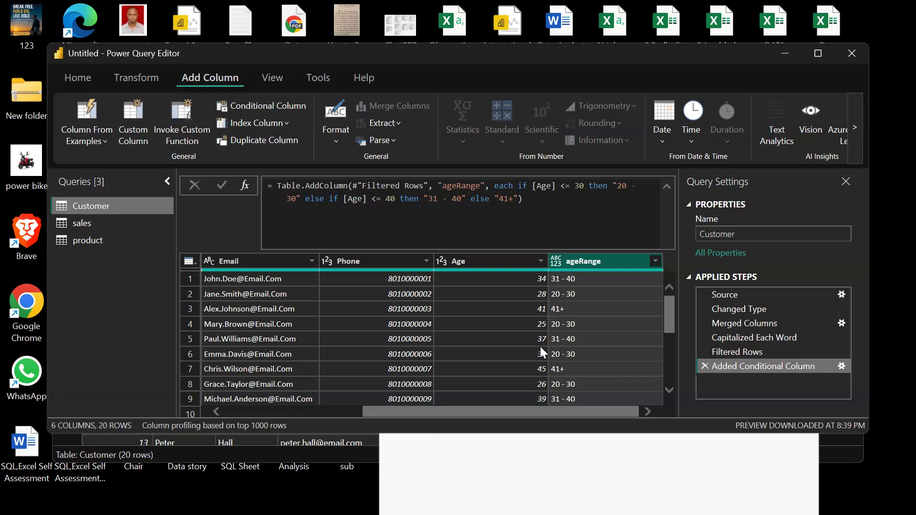
{"action": "scroll", "coordinate": [671, 324], "scroll_direction": "down", "scroll_amount": 4}
{"action": "scroll", "coordinate": [667, 328], "scroll_direction": "up", "scroll_amount": 4}
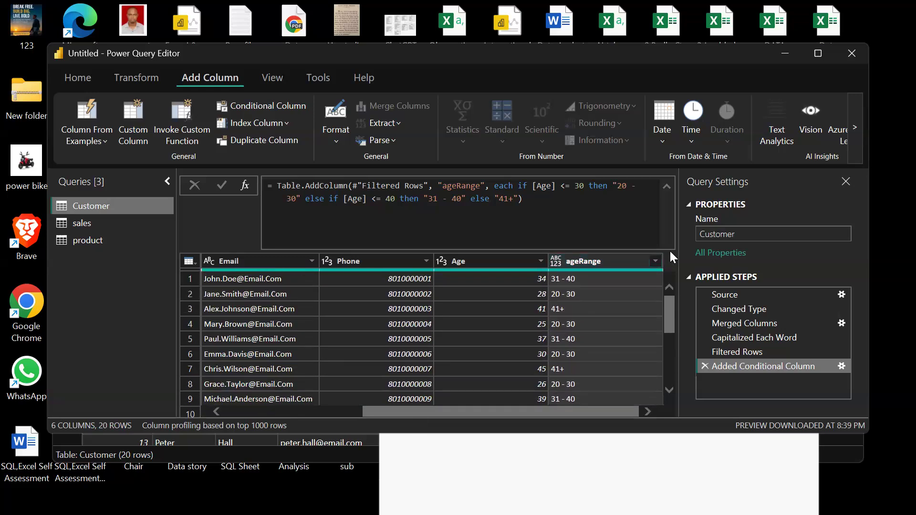
{"action": "left_click", "coordinate": [668, 187]}
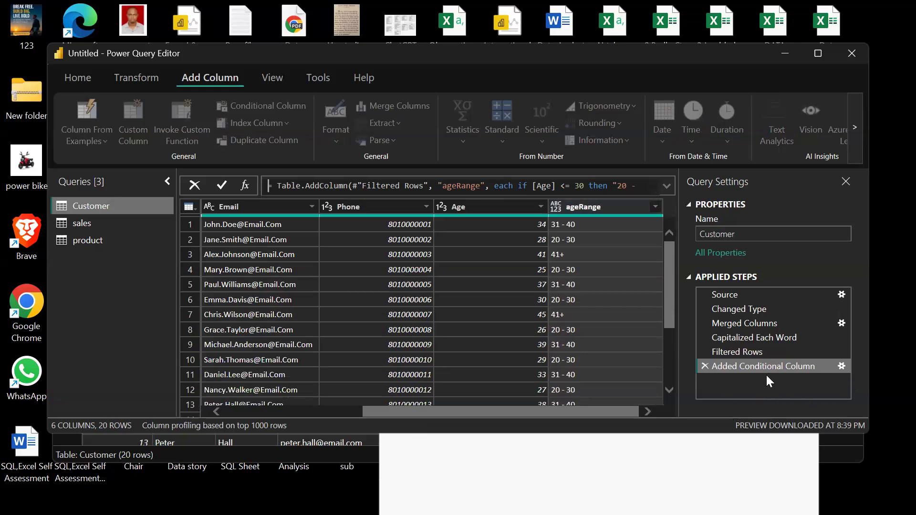
Reopen the Added Conditional Column settings, clear the else output and re-enter it as '41+.
{"action": "left_click", "coordinate": [840, 366]}
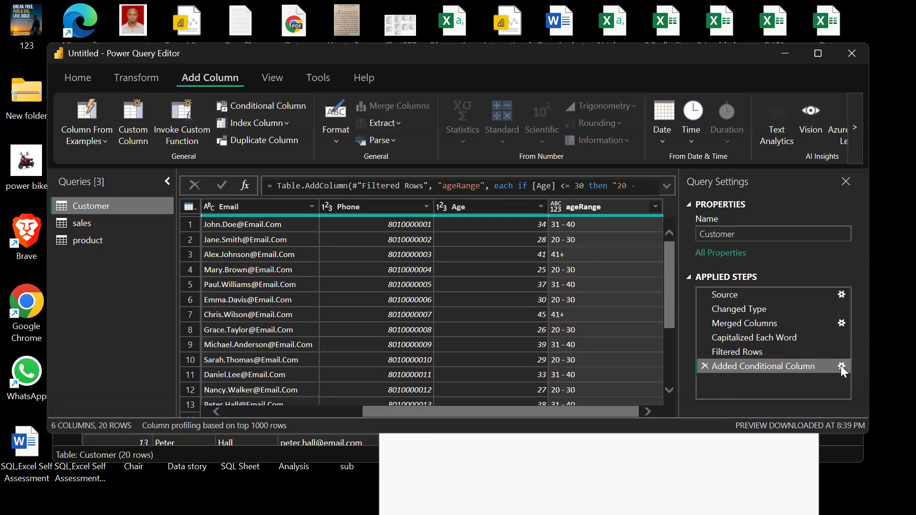
{"action": "left_click", "coordinate": [840, 365]}
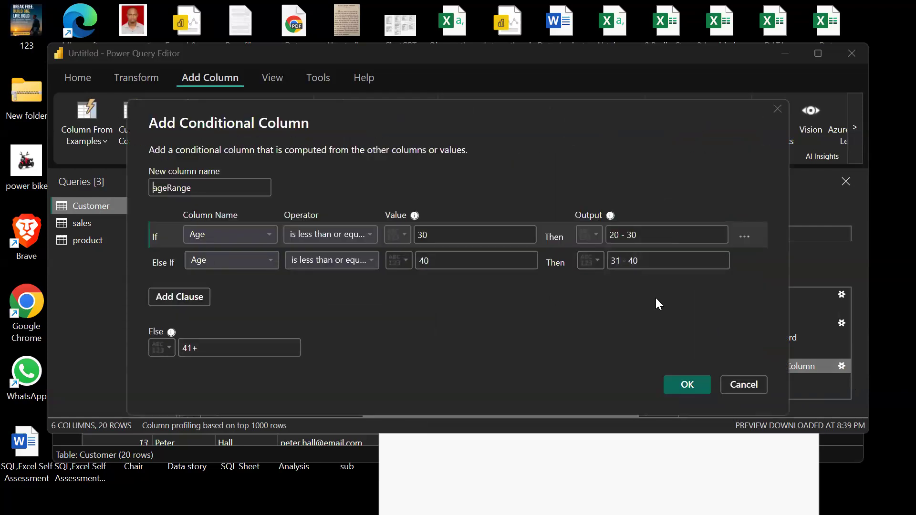
{"action": "left_click", "coordinate": [203, 350]}
{"action": "key", "text": "BackSpace"}
{"action": "key", "text": "BackSpace"}
{"action": "key", "text": "BackSpace"}
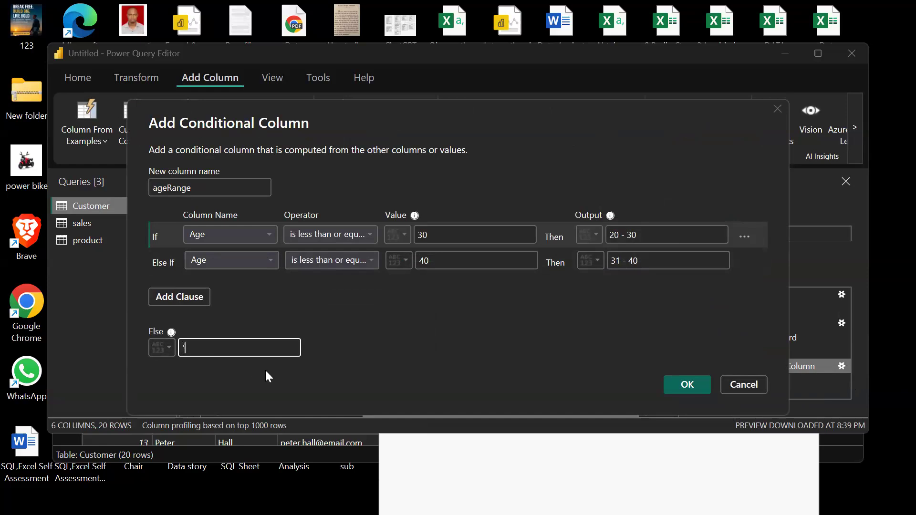
{"action": "type", "text": "41+"}
{"action": "left_click", "coordinate": [691, 380]}
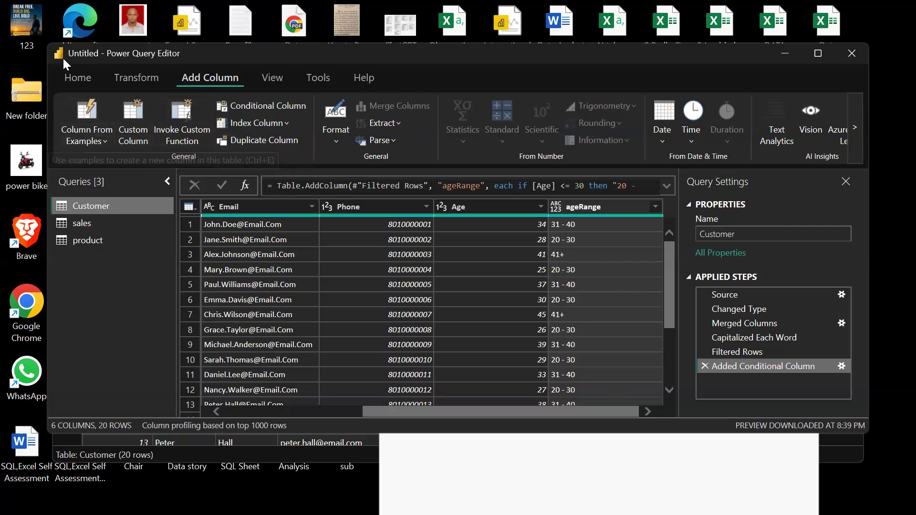
Close Power Query and apply the changes, and maximize the Power BI Desktop window with the sales fields collapsed.
{"action": "left_click", "coordinate": [76, 77]}
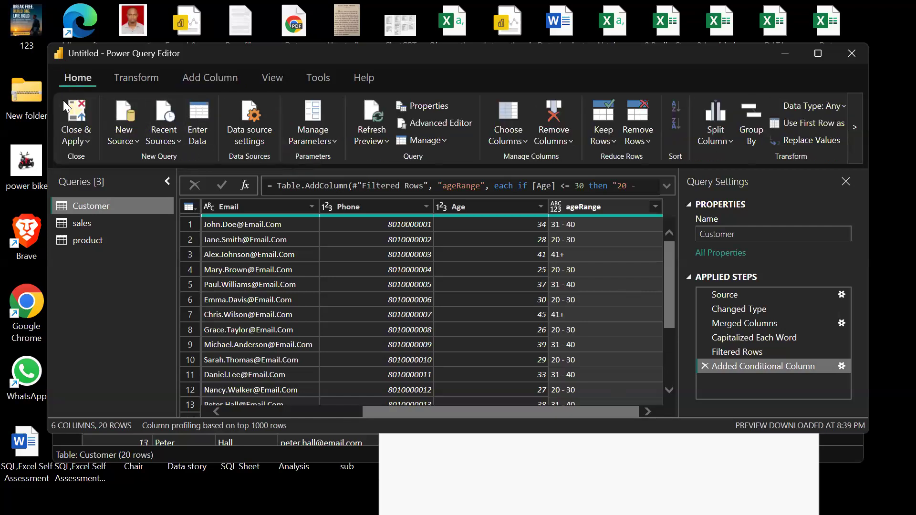
{"action": "left_click", "coordinate": [70, 111]}
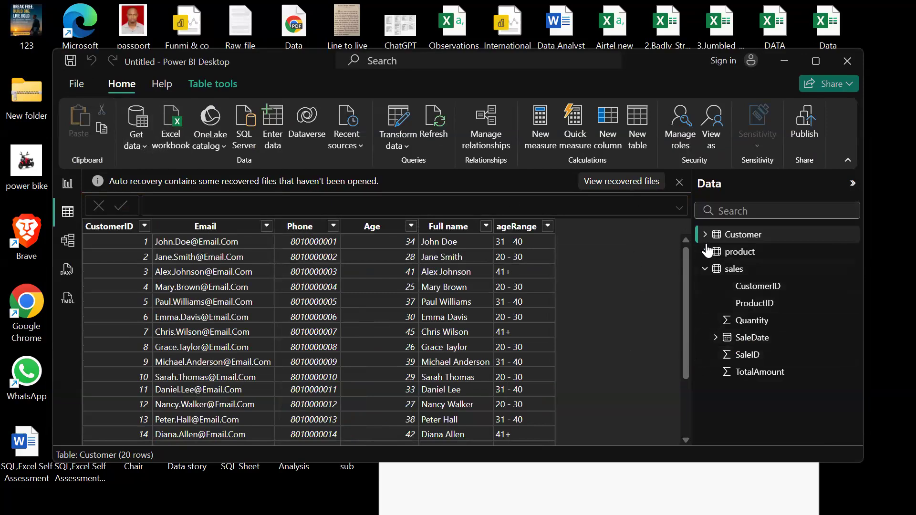
{"action": "left_click", "coordinate": [705, 268]}
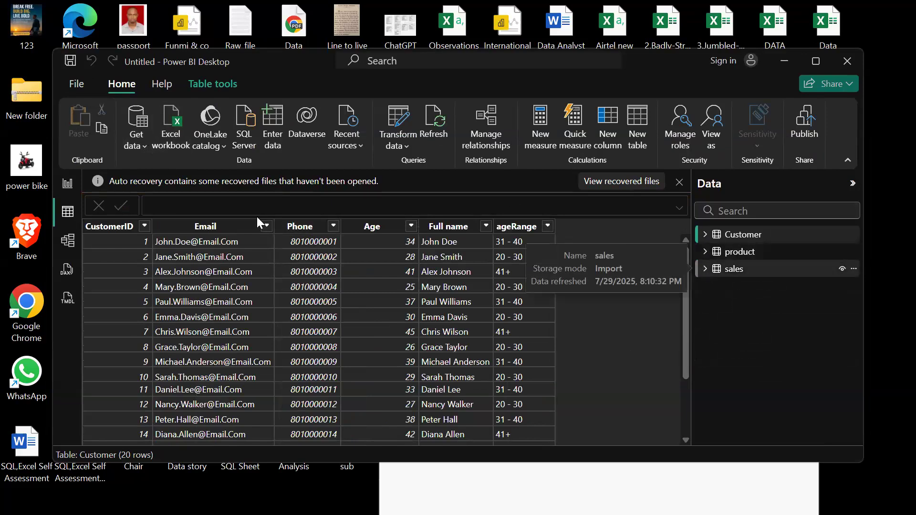
{"action": "left_click", "coordinate": [818, 64]}
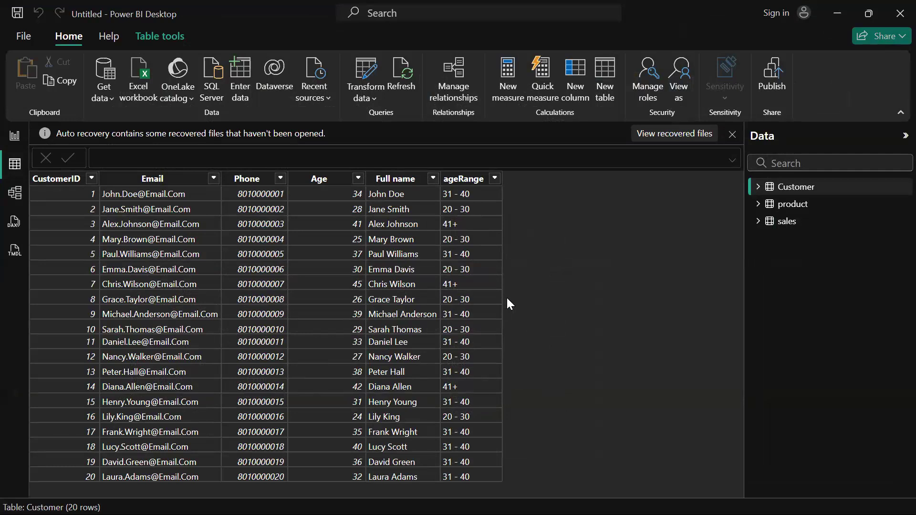
Show the sales table's data and examine the distinct values in its Quantity column filter.
{"action": "left_click", "coordinate": [782, 228]}
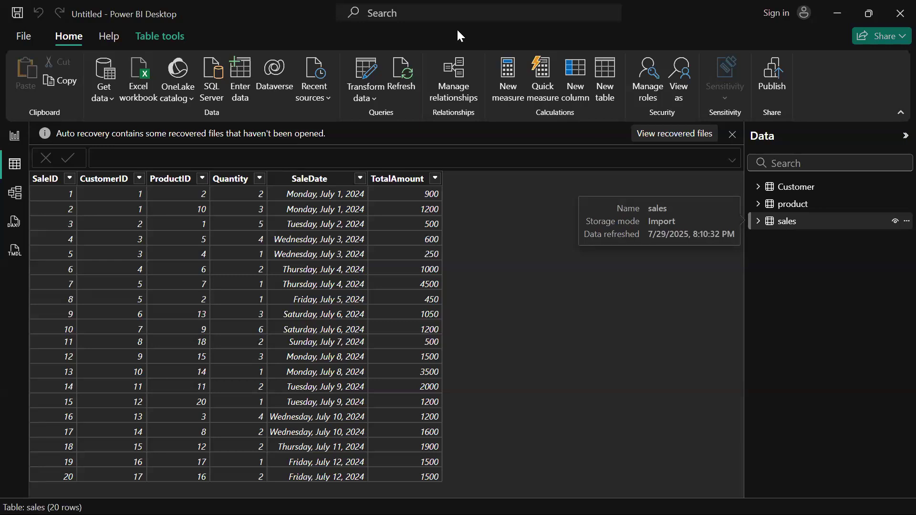
{"action": "left_click", "coordinate": [260, 180]}
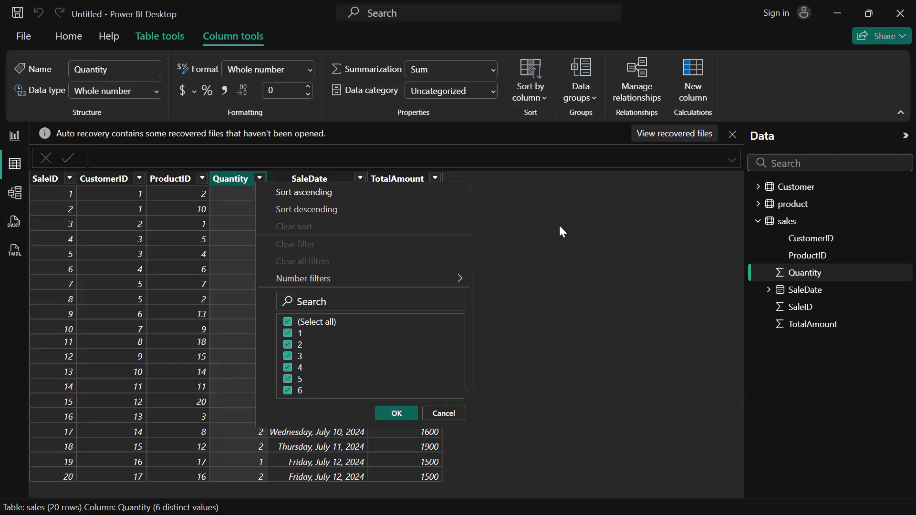
{"action": "left_click", "coordinate": [384, 187]}
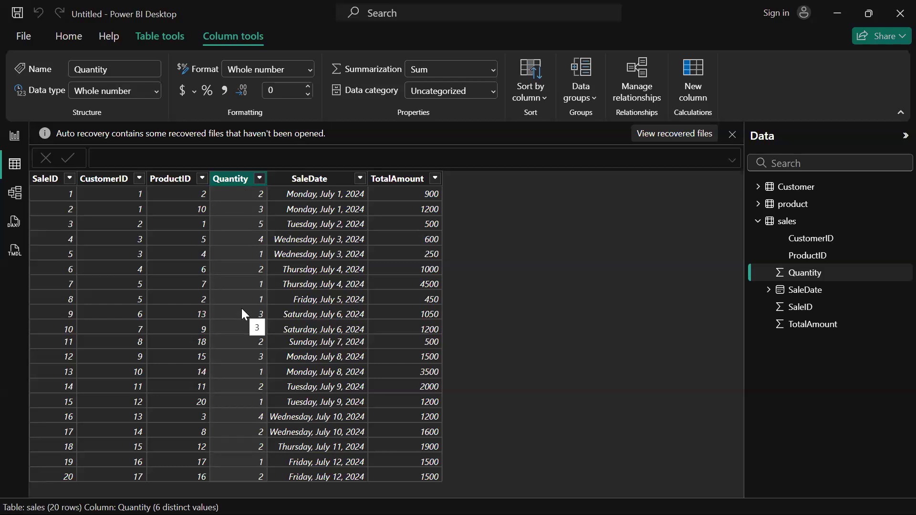
{"action": "left_click", "coordinate": [260, 179]}
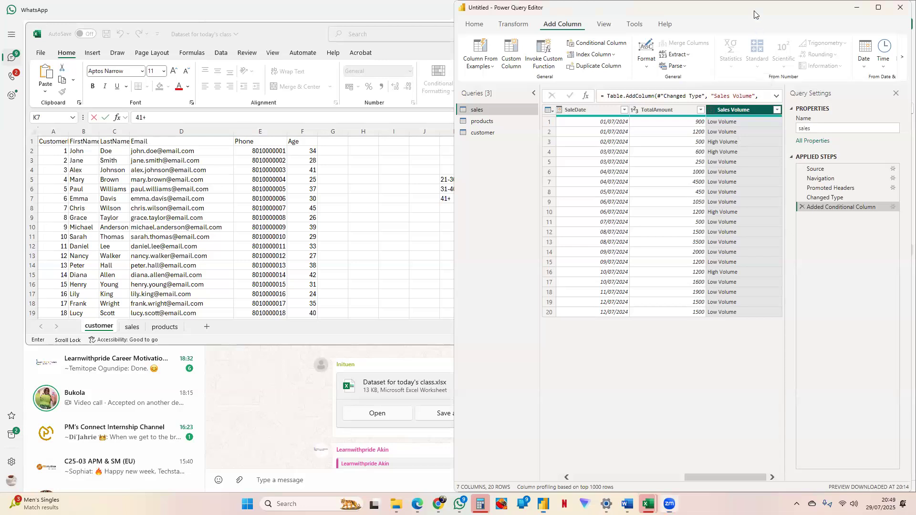
Move the Power Query Editor window showing the sales query away from the report's Data pane.
{"action": "left_click_drag", "start_coordinate": [754, 15], "coordinate": [601, 23]}
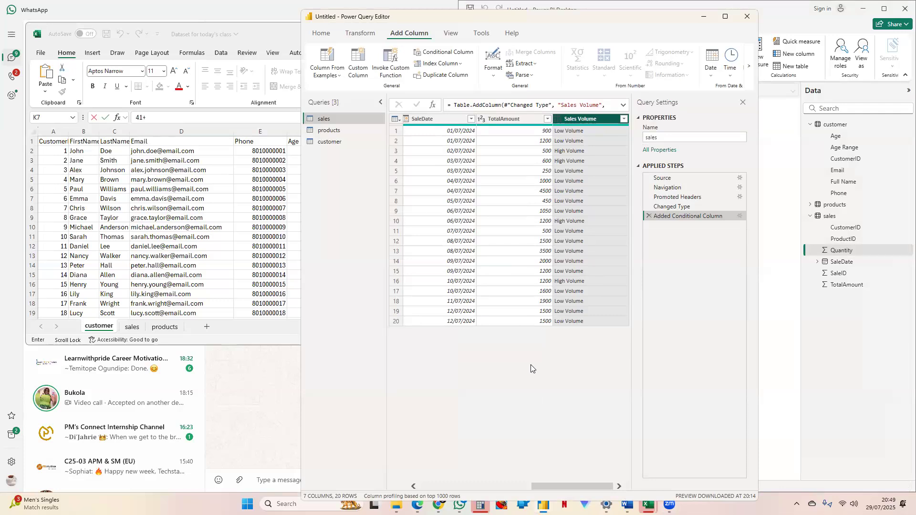
Maximize the Power Query Editor and review the settings of the sales query's Sales Volume conditional column, keeping them as they are.
{"action": "left_click", "coordinate": [725, 19]}
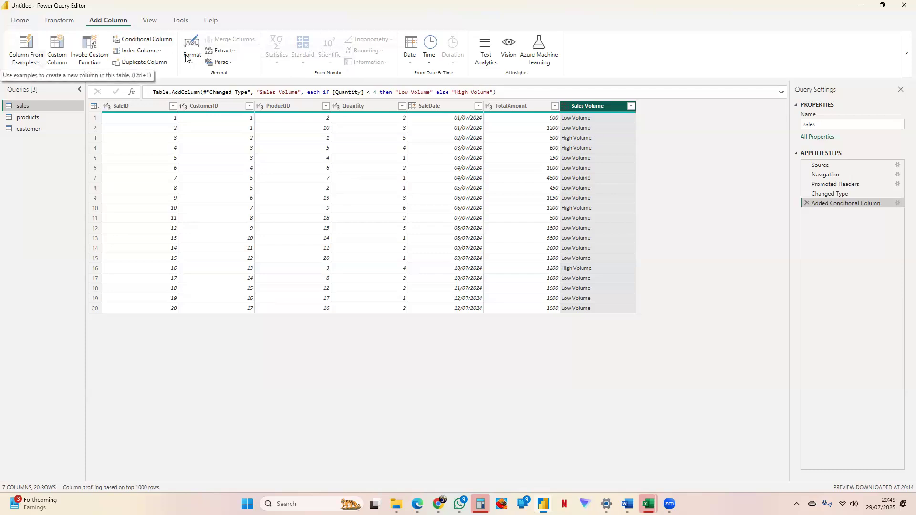
{"action": "left_click", "coordinate": [16, 21]}
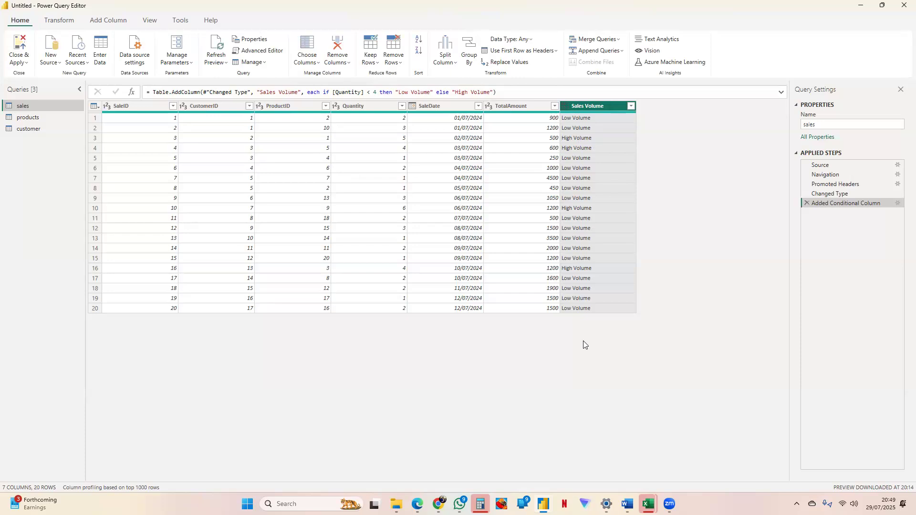
{"action": "left_click", "coordinate": [629, 106]}
{"action": "key", "text": "Escape"}
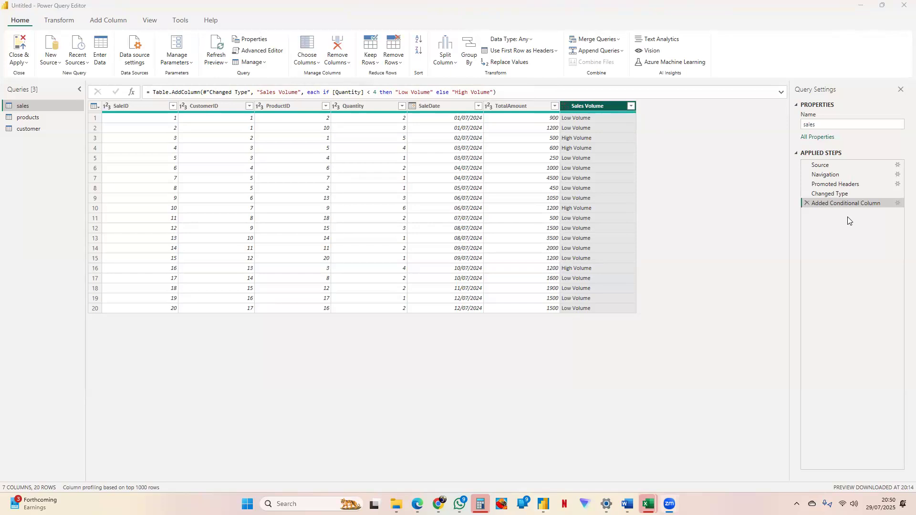
{"action": "left_click", "coordinate": [897, 204]}
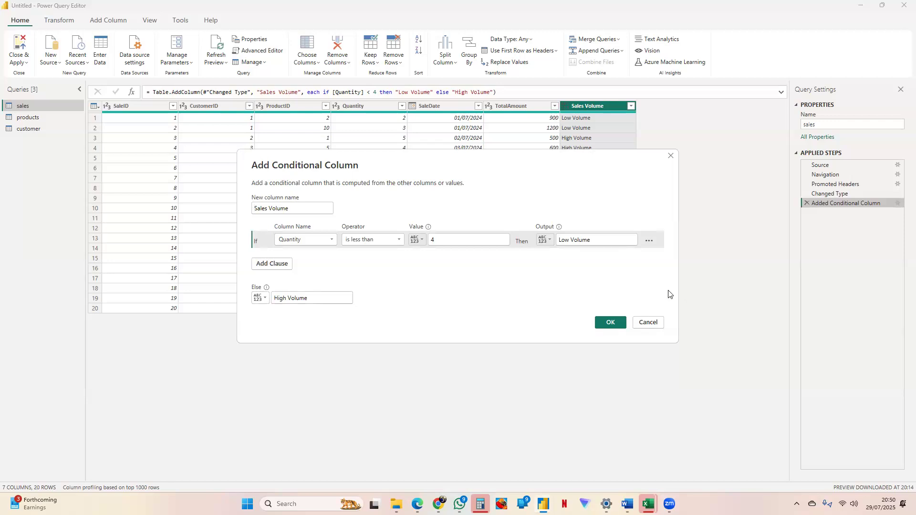
{"action": "left_click", "coordinate": [599, 327]}
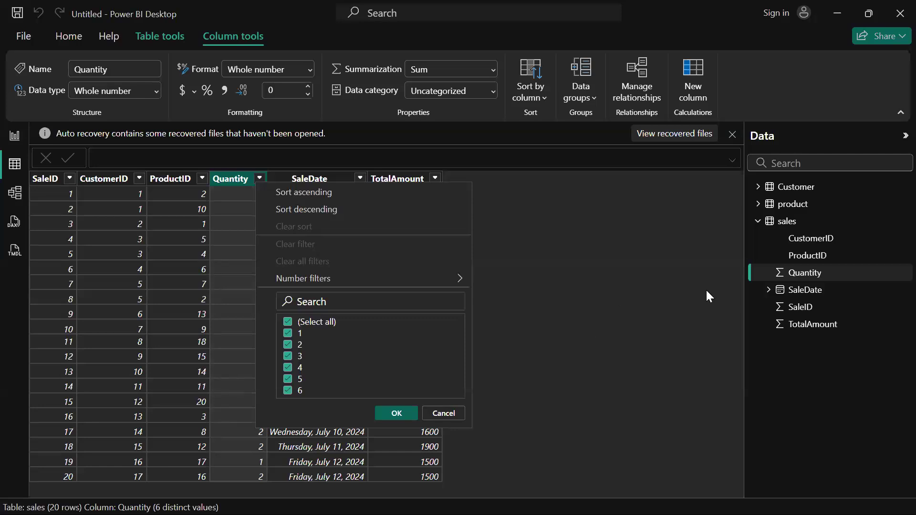
In Power BI Desktop, dismiss the Quantity column's filter list and return to the report view.
{"action": "left_click", "coordinate": [530, 313]}
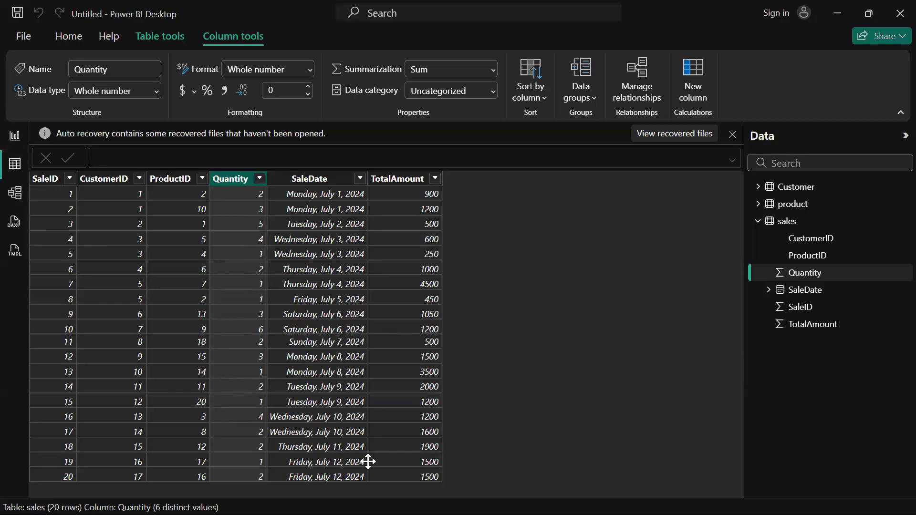
{"action": "left_click", "coordinate": [18, 147]}
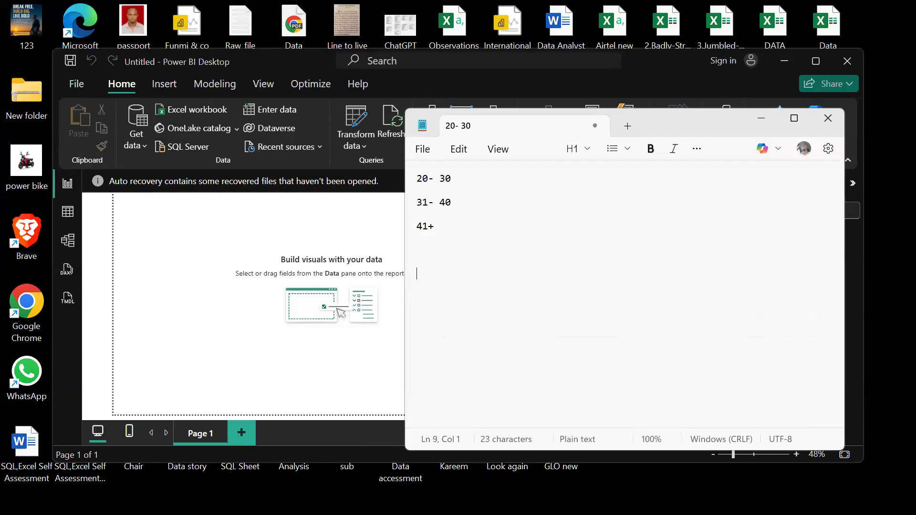
In Notepad, add the lines "DAX- data analytics expression" and "A table- calender table" below the age ranges.
{"action": "type", "text": "DAX- data analytics "}
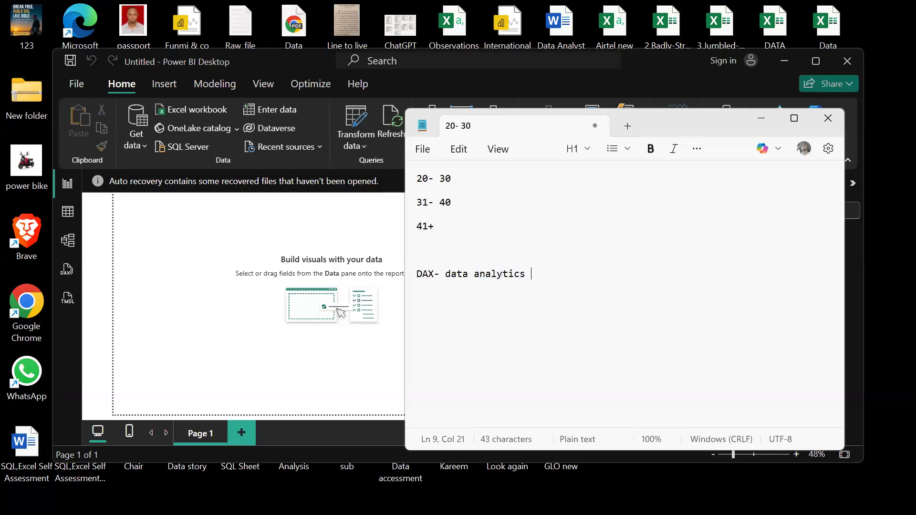
{"action": "type", "text": "expression"}
{"action": "key", "text": "Return"}
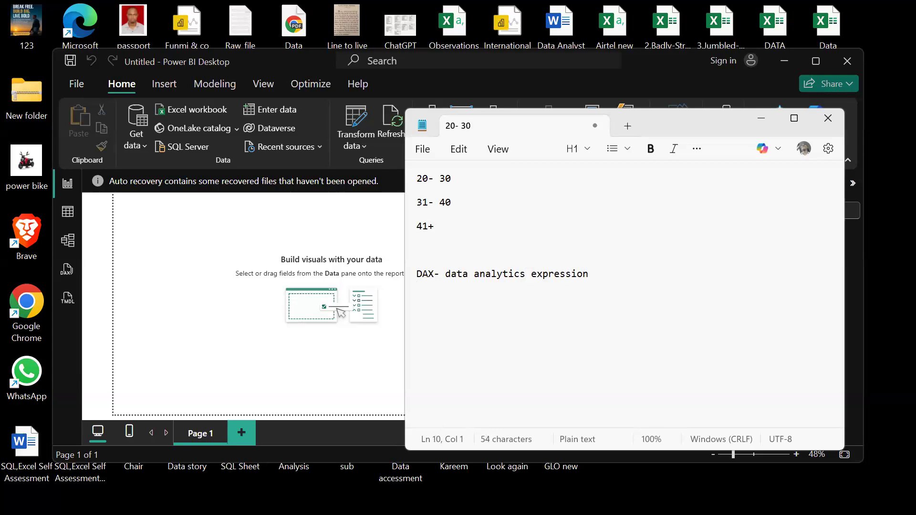
{"action": "left_click", "coordinate": [605, 275]}
{"action": "key", "text": "Return"}
{"action": "key", "text": "Return"}
{"action": "type", "text": "A table- calender"}
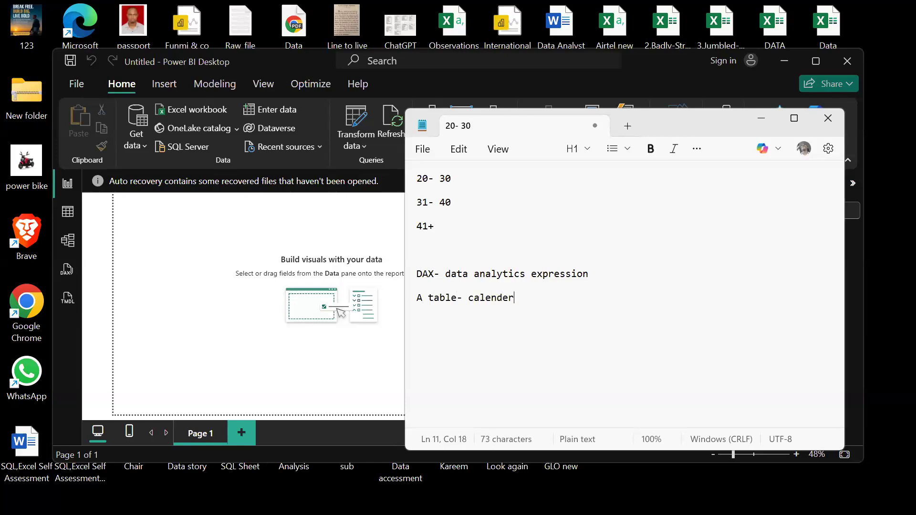
{"action": "type", "text": " table"}
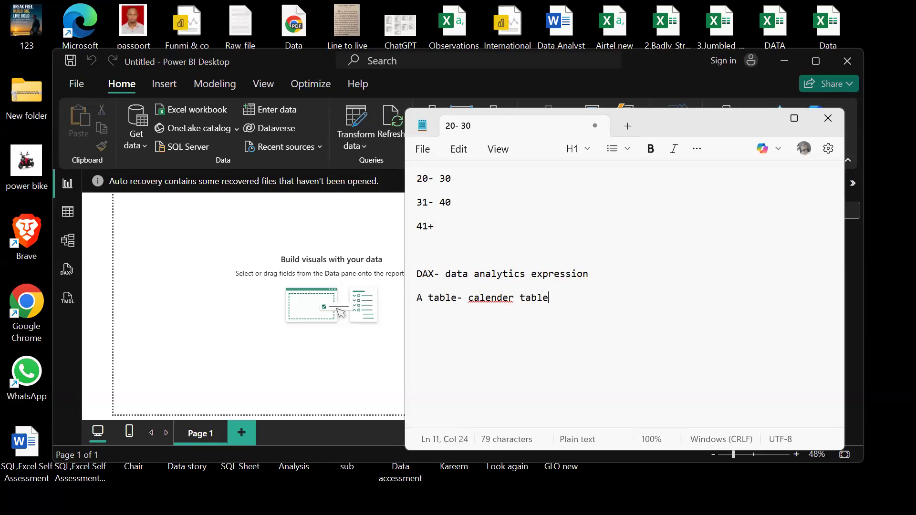
Correct the misspelled word "calender" in the notes to "calendar" using the spelling suggestion.
{"action": "left_click", "coordinate": [481, 298]}
{"action": "right_click", "coordinate": [483, 304]}
{"action": "left_click", "coordinate": [498, 321]}
{"action": "left_click", "coordinate": [590, 288]}
{"action": "left_click", "coordinate": [587, 298]}
{"action": "key", "text": "Return"}
{"action": "type", "text": "cal"}
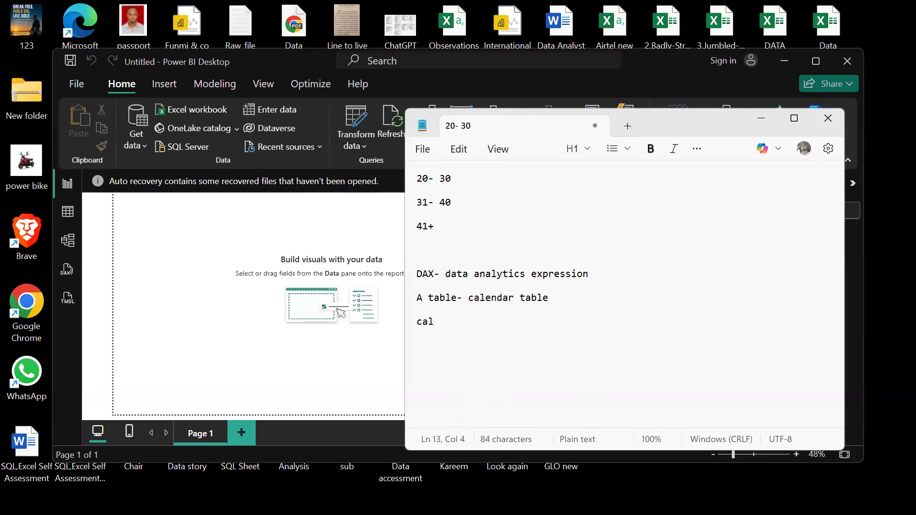
{"action": "type", "text": "endar = autocalend"}
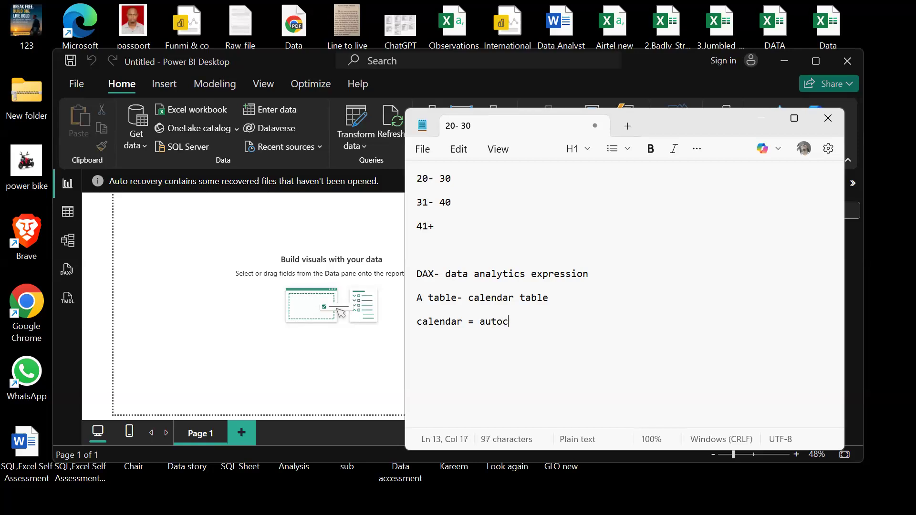
{"action": "type", "text": "ar"}
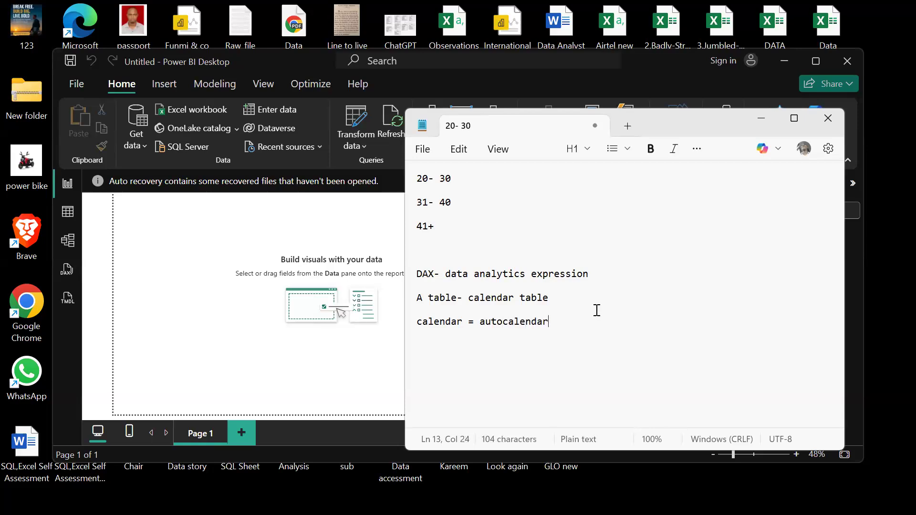
{"action": "left_click_drag", "start_coordinate": [556, 320], "coordinate": [405, 323]}
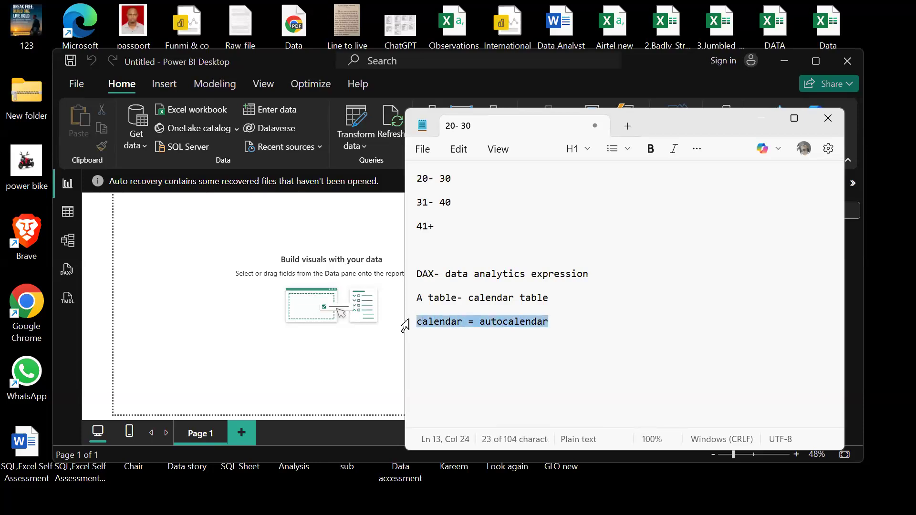
{"action": "key", "text": "BackSpace"}
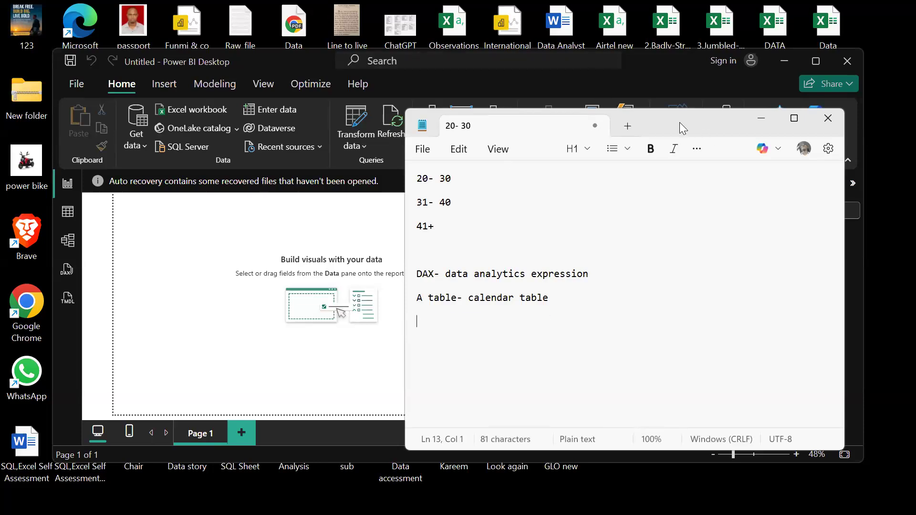
Minimize Notepad and show the sales table's data in Power BI Desktop.
{"action": "left_click_drag", "start_coordinate": [678, 127], "coordinate": [709, 248]}
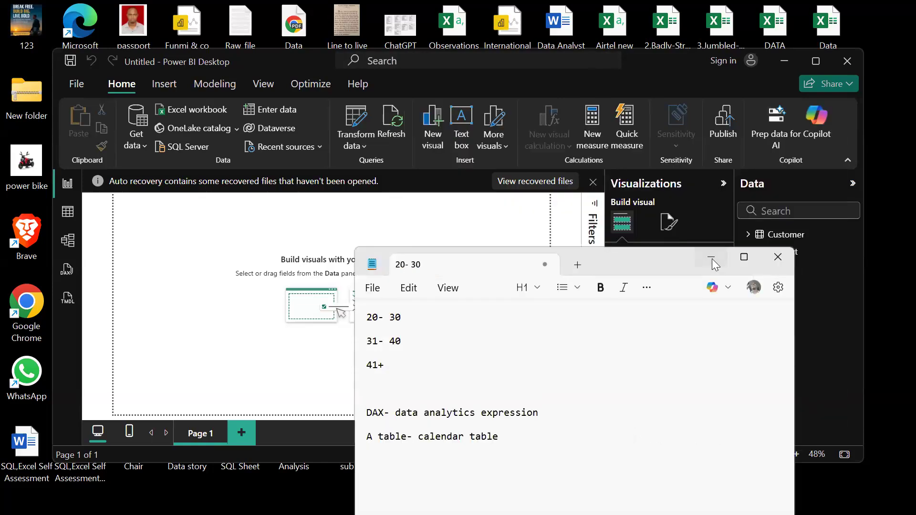
{"action": "left_click", "coordinate": [711, 261]}
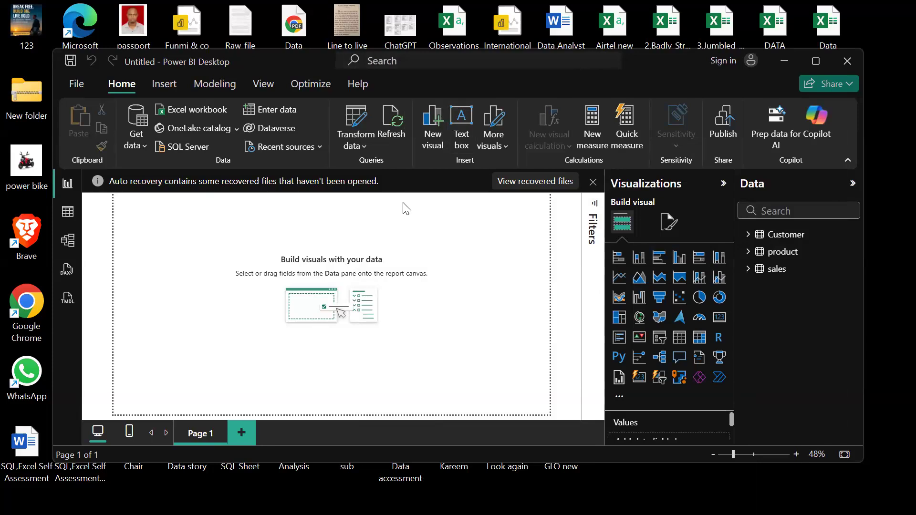
{"action": "left_click", "coordinate": [69, 215]}
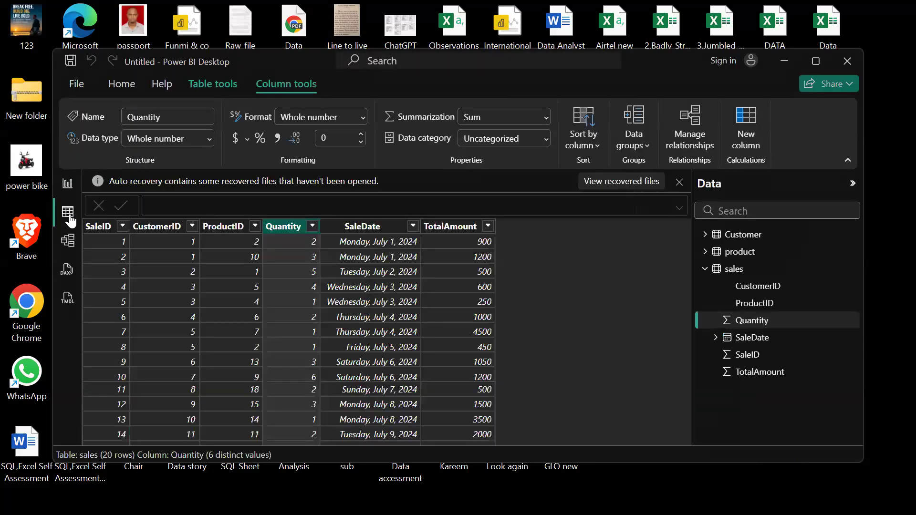
Start a new calculated table and enter its formula as calendar = CALENDARAUTO().
{"action": "left_click", "coordinate": [117, 89]}
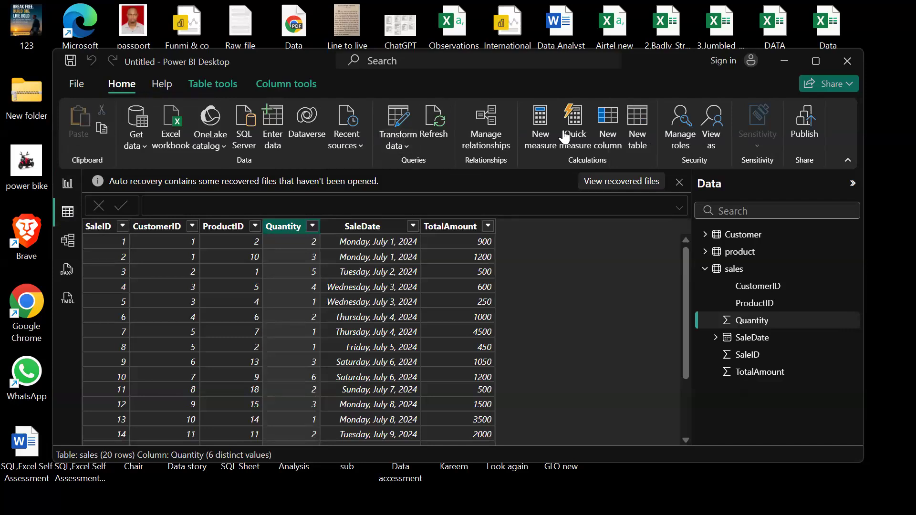
{"action": "left_click", "coordinate": [637, 143]}
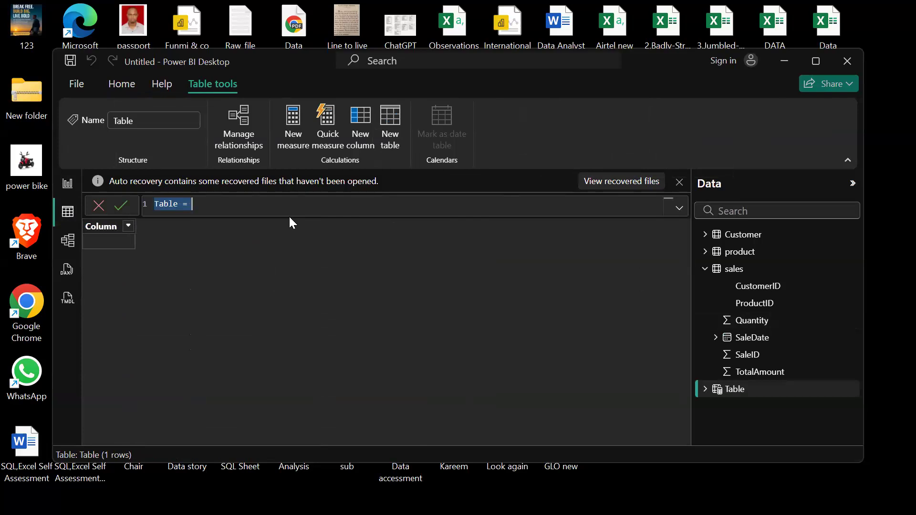
{"action": "type", "text": "cal"}
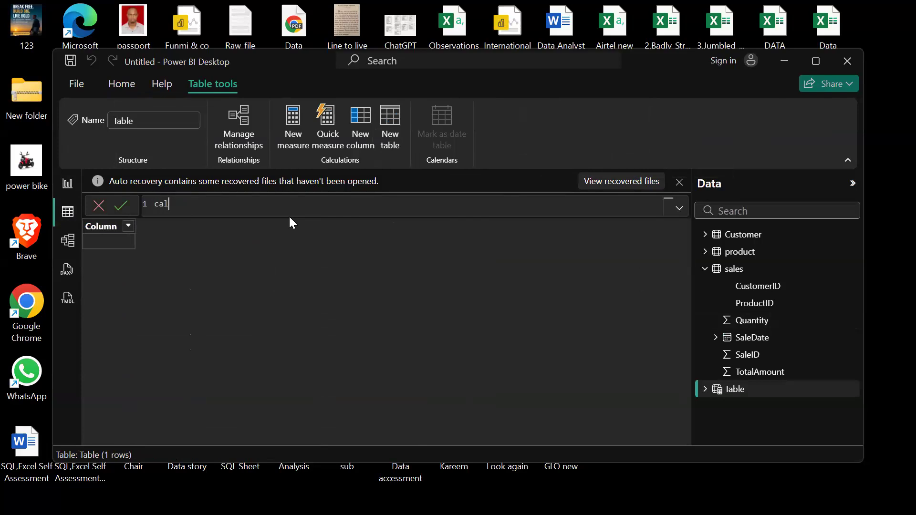
{"action": "type", "text": "endar = "}
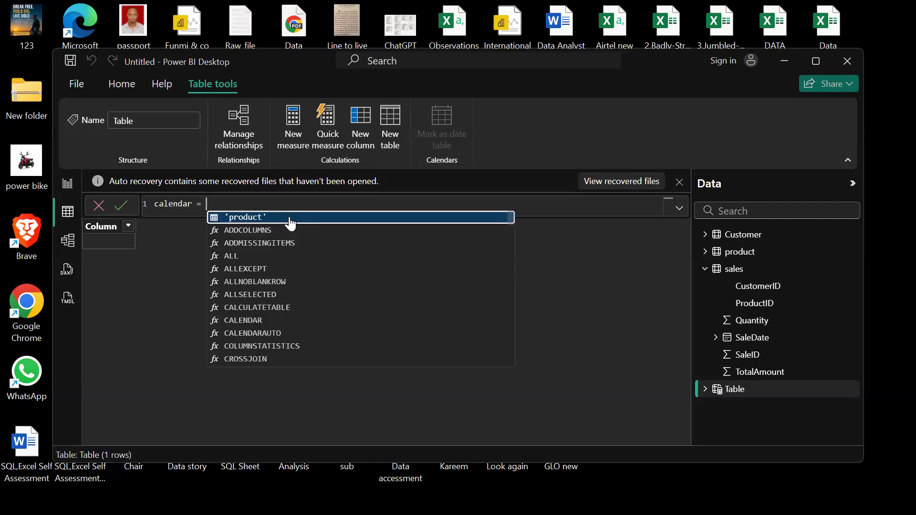
{"action": "type", "text": "aut"}
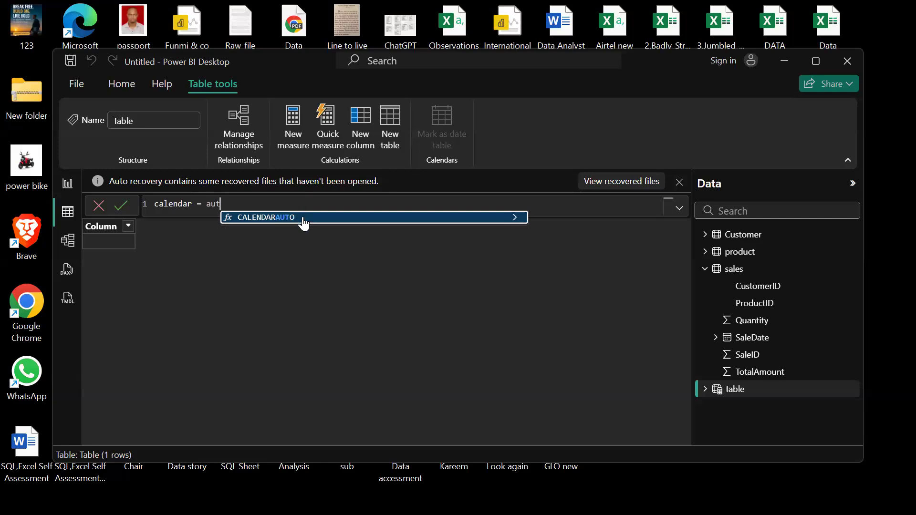
{"action": "left_click", "coordinate": [302, 216]}
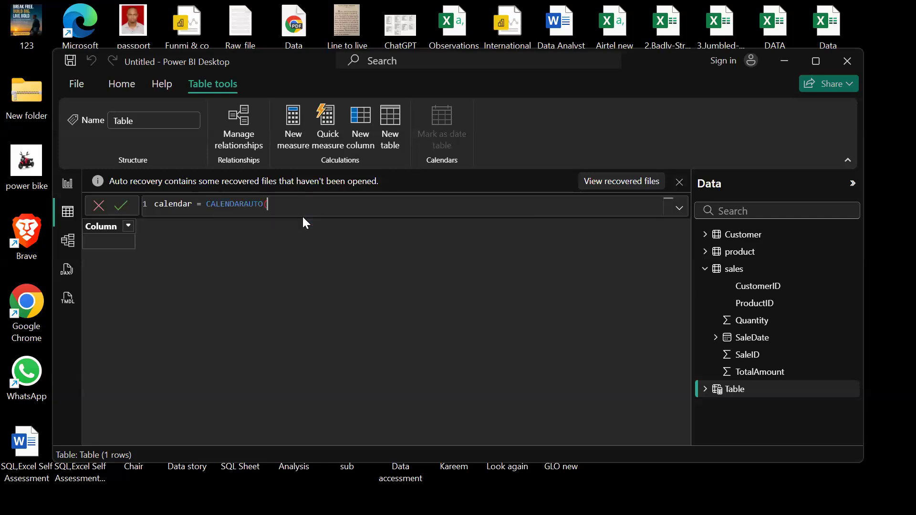
{"action": "type", "text": ")"}
{"action": "mouse_move", "coordinate": [458, 513]}
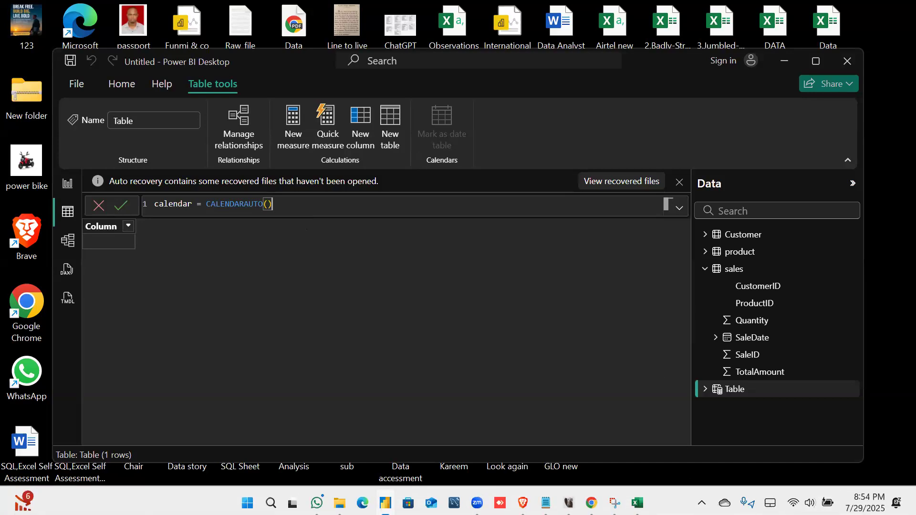
{"action": "left_click", "coordinate": [828, 498]}
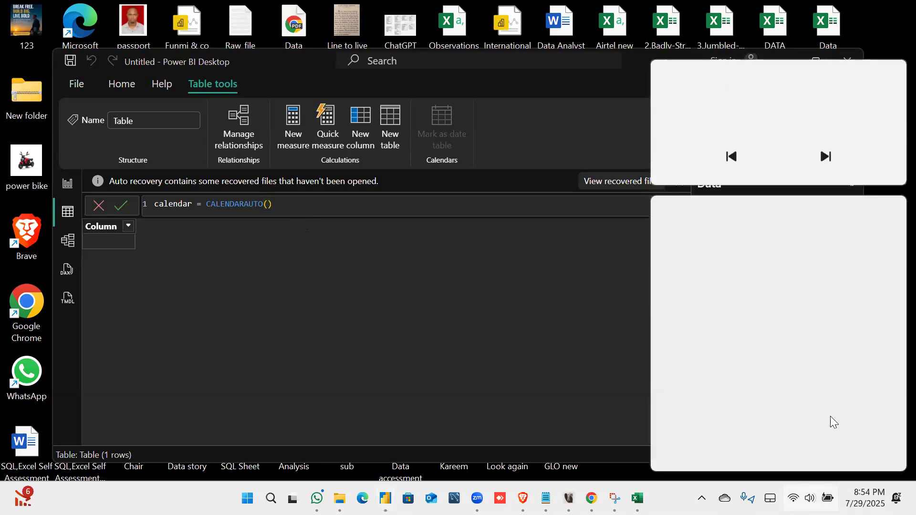
{"action": "left_click", "coordinate": [844, 412]}
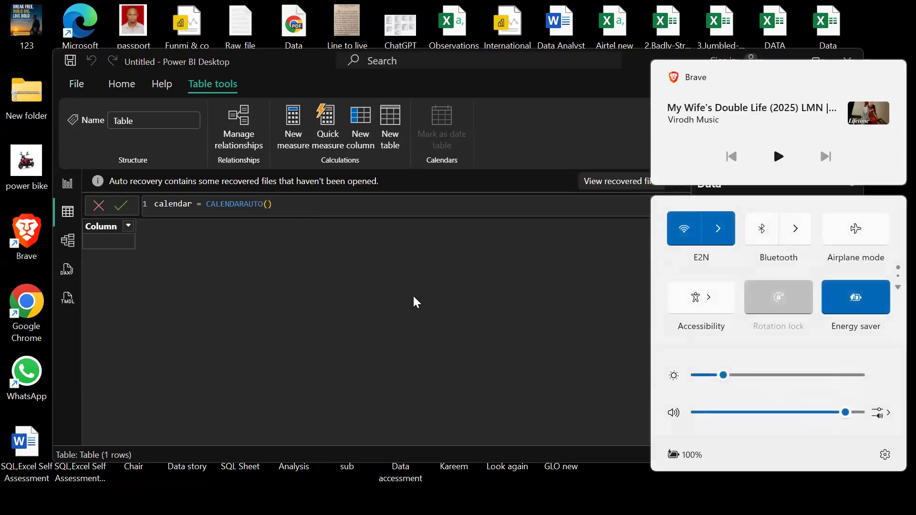
Commit the calendar table's formula and look through the dates in its Date column.
{"action": "left_click", "coordinate": [379, 207]}
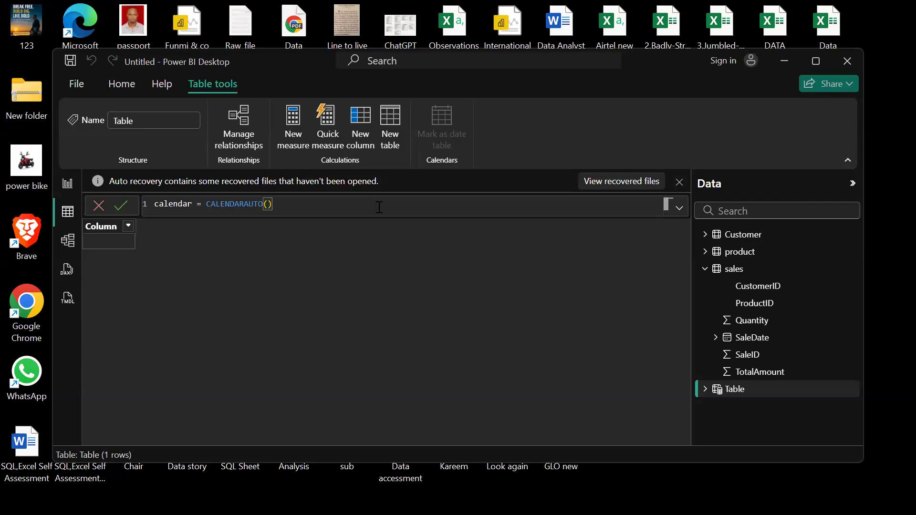
{"action": "key", "text": "Return"}
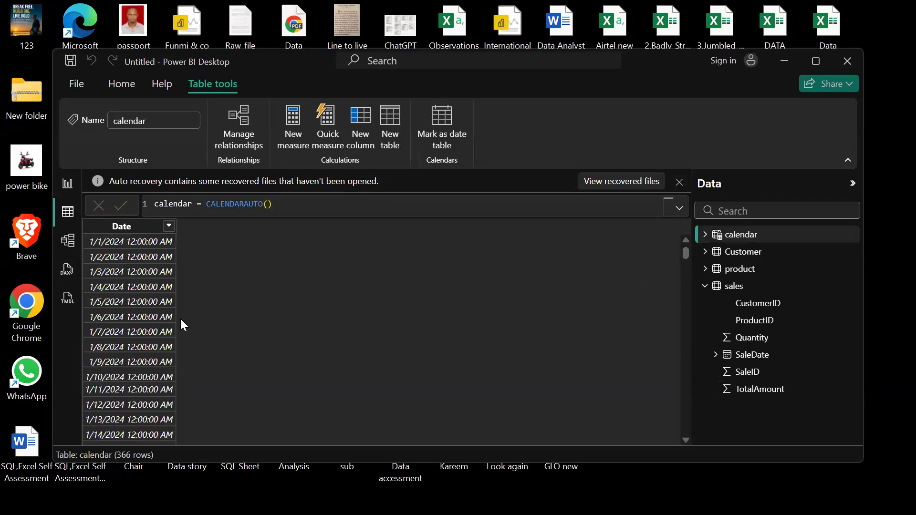
{"action": "scroll", "coordinate": [129, 343], "scroll_direction": "down", "scroll_amount": 3}
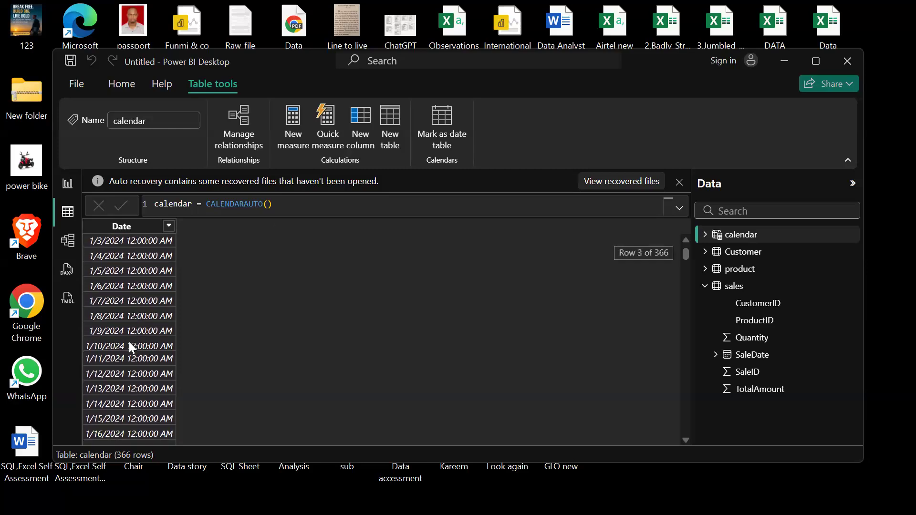
{"action": "scroll", "coordinate": [130, 342], "scroll_direction": "down", "scroll_amount": 8}
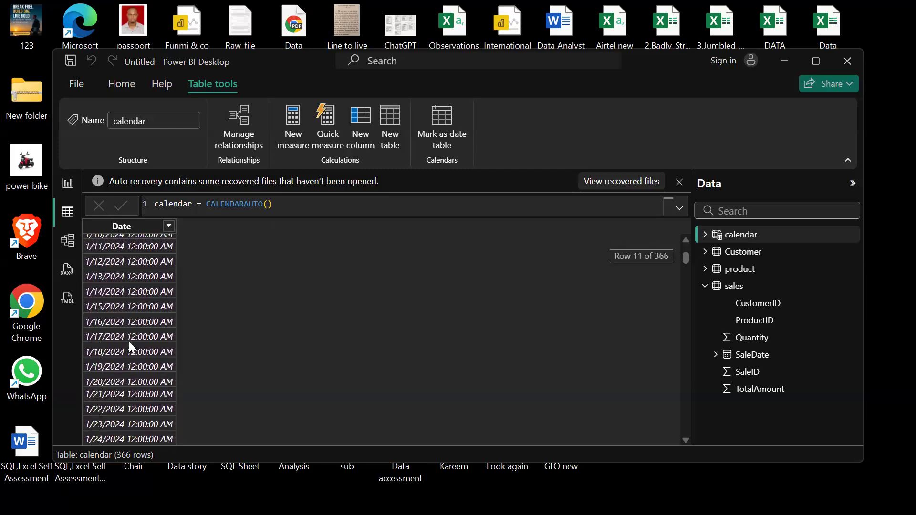
{"action": "scroll", "coordinate": [129, 341], "scroll_direction": "down", "scroll_amount": 9}
{"action": "scroll", "coordinate": [128, 341], "scroll_direction": "up", "scroll_amount": 5}
{"action": "scroll", "coordinate": [129, 341], "scroll_direction": "up", "scroll_amount": 15}
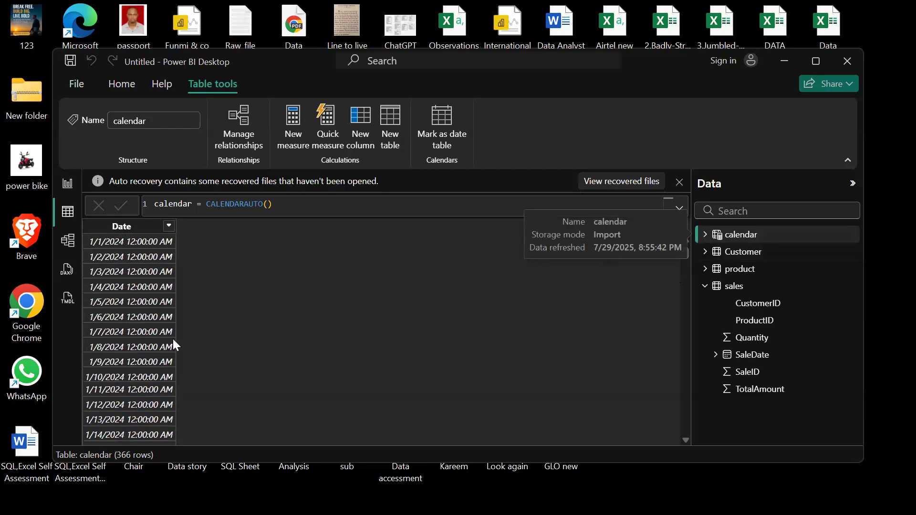
Show the model diagram, collapse the Data pane and move the calendar table between the Customer and product tables.
{"action": "left_click", "coordinate": [68, 241]}
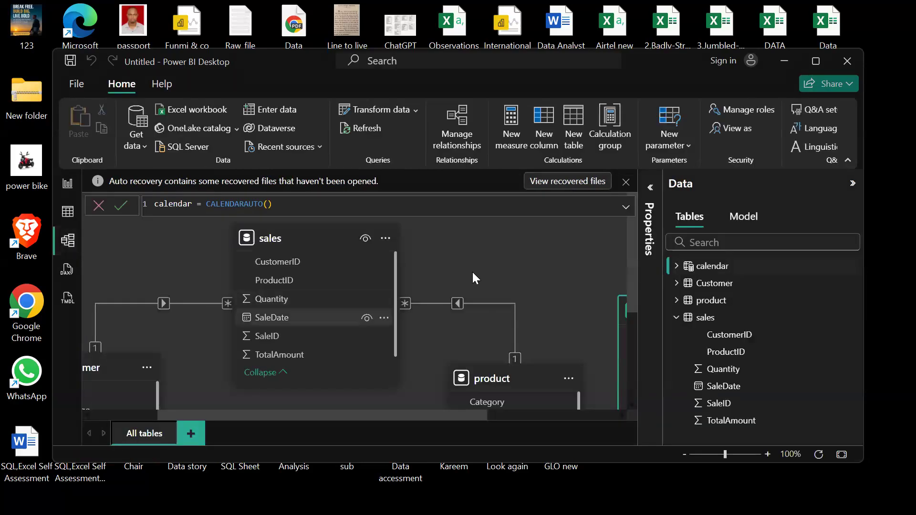
{"action": "left_click", "coordinate": [850, 186]}
{"action": "scroll", "coordinate": [567, 267], "scroll_direction": "down", "scroll_amount": 2}
{"action": "scroll", "coordinate": [568, 268], "scroll_direction": "down", "scroll_amount": 1}
{"action": "scroll", "coordinate": [567, 268], "scroll_direction": "up", "scroll_amount": 2}
{"action": "scroll", "coordinate": [567, 268], "scroll_direction": "down", "scroll_amount": 2}
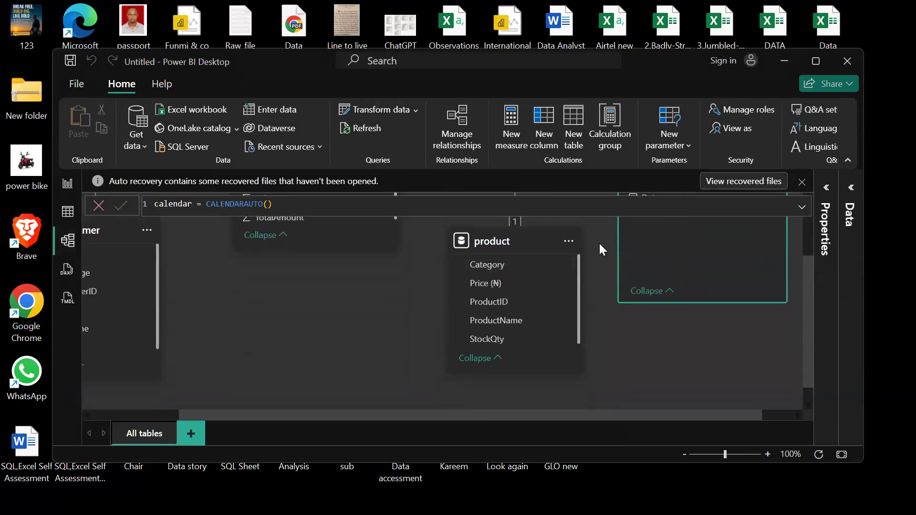
{"action": "scroll", "coordinate": [591, 245], "scroll_direction": "up", "scroll_amount": 2}
{"action": "left_click_drag", "start_coordinate": [713, 273], "coordinate": [397, 387]}
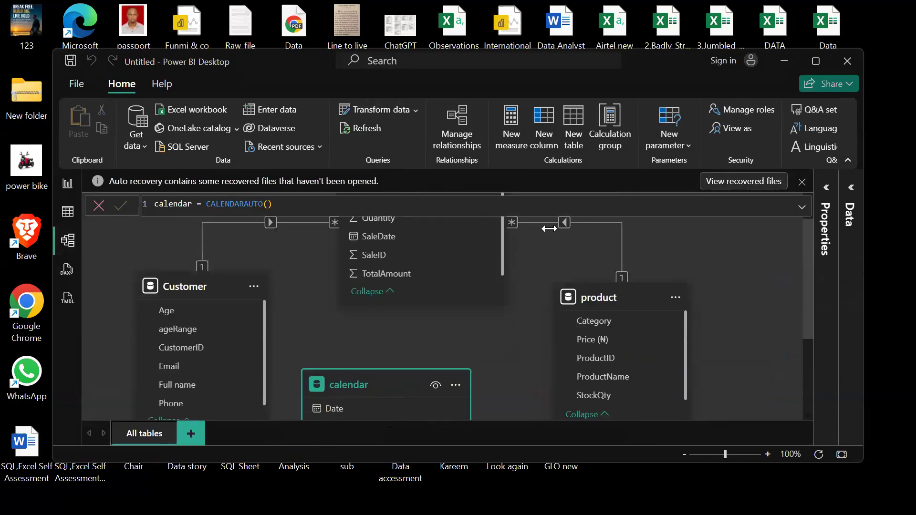
Maximize the window, narrow the calendar table's card and shift it beneath the sales table.
{"action": "left_click", "coordinate": [816, 61]}
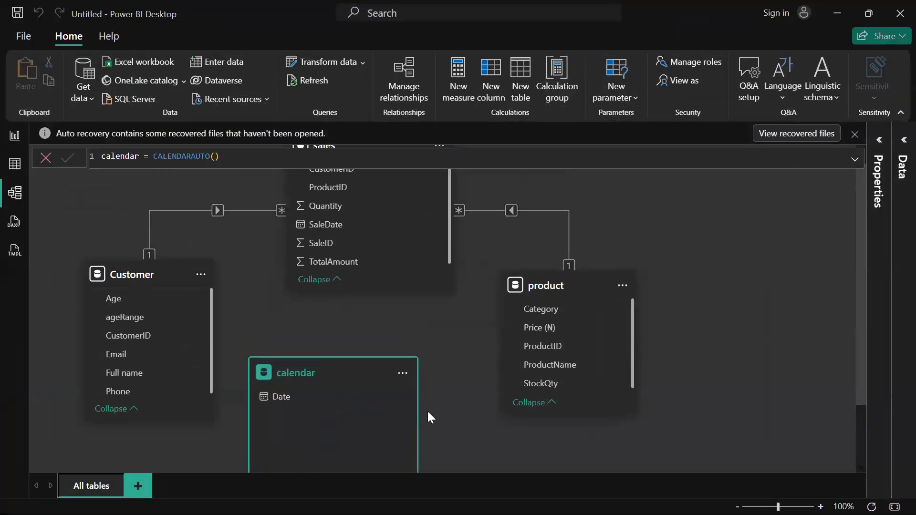
{"action": "left_click_drag", "start_coordinate": [415, 413], "coordinate": [366, 413]}
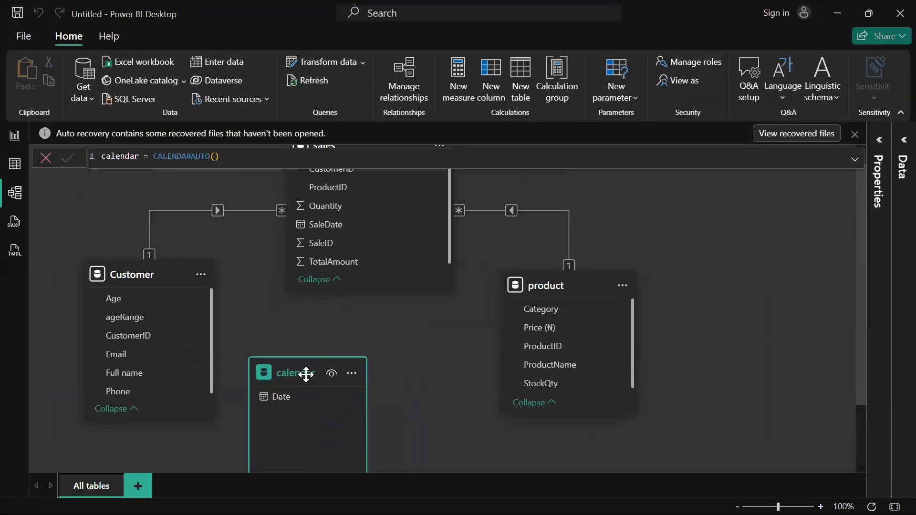
{"action": "left_click_drag", "start_coordinate": [297, 366], "coordinate": [345, 351]}
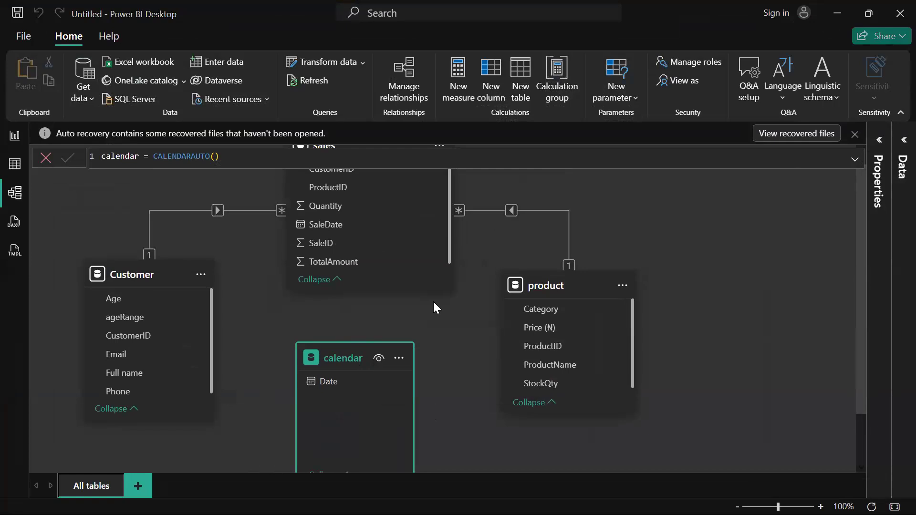
Create an active one-to-many relationship from calendar Date to sales SaleDate with single cross-filter direction.
{"action": "scroll", "coordinate": [433, 304], "scroll_direction": "up", "scroll_amount": 1}
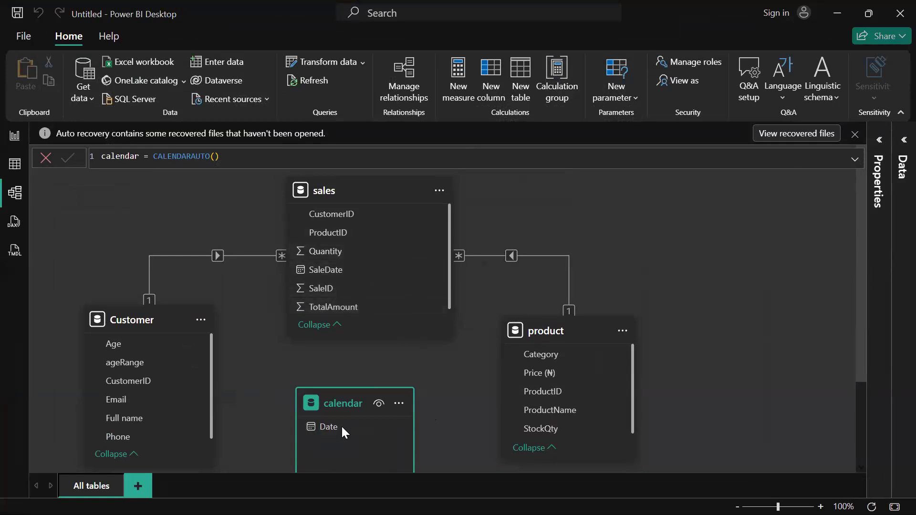
{"action": "left_click_drag", "start_coordinate": [334, 426], "coordinate": [339, 267]}
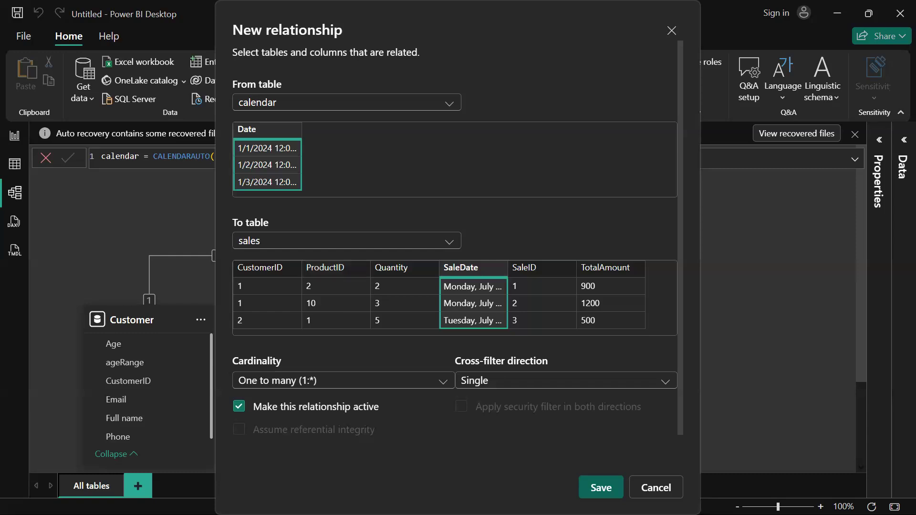
{"action": "left_click", "coordinate": [600, 486]}
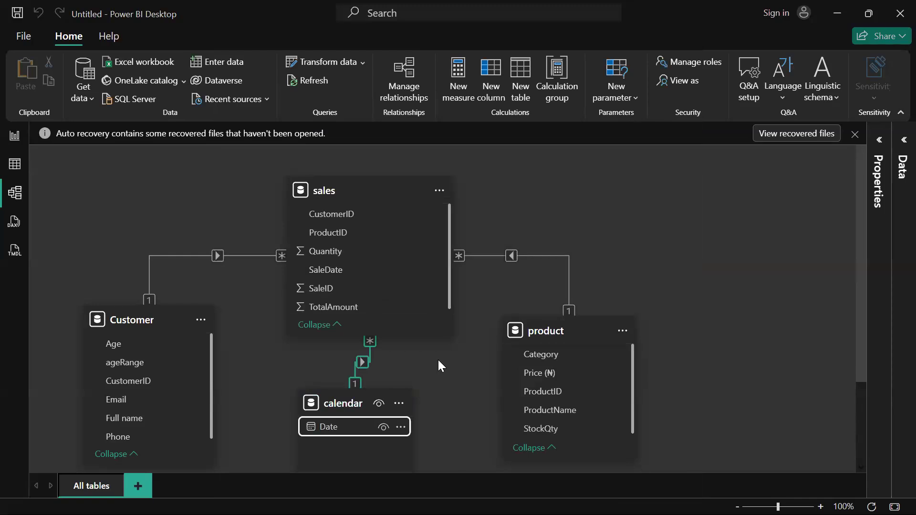
Rearrange the model diagram so the product table sits below sales and the calendar table sits to the right of sales.
{"action": "scroll", "coordinate": [437, 359], "scroll_direction": "down", "scroll_amount": 2}
{"action": "left_click_drag", "start_coordinate": [365, 315], "coordinate": [373, 425]}
{"action": "scroll", "coordinate": [422, 295], "scroll_direction": "down", "scroll_amount": 2}
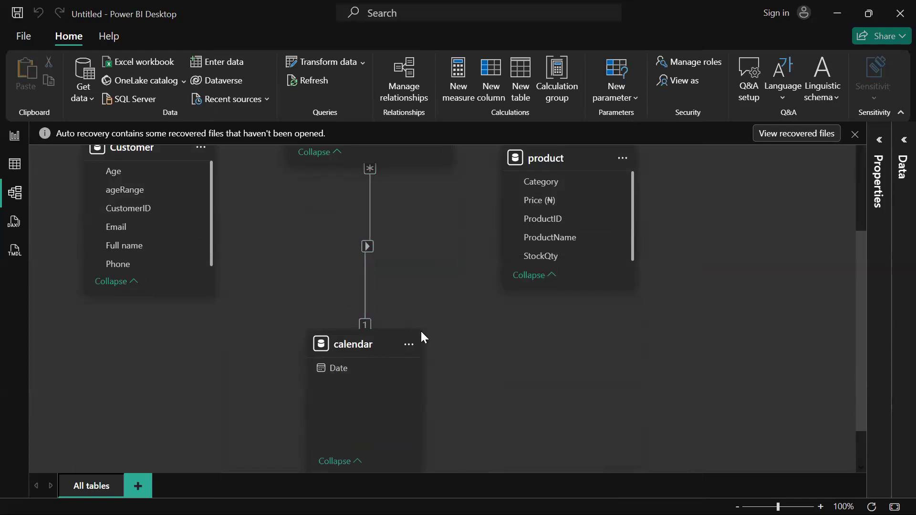
{"action": "scroll", "coordinate": [465, 298], "scroll_direction": "up", "scroll_amount": 3}
{"action": "scroll", "coordinate": [465, 298], "scroll_direction": "down", "scroll_amount": 4}
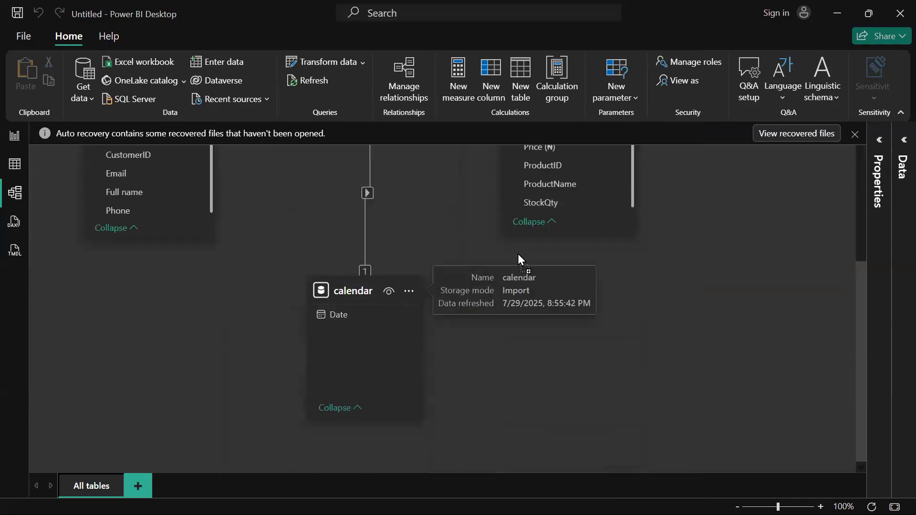
{"action": "key", "text": "ctrl+z"}
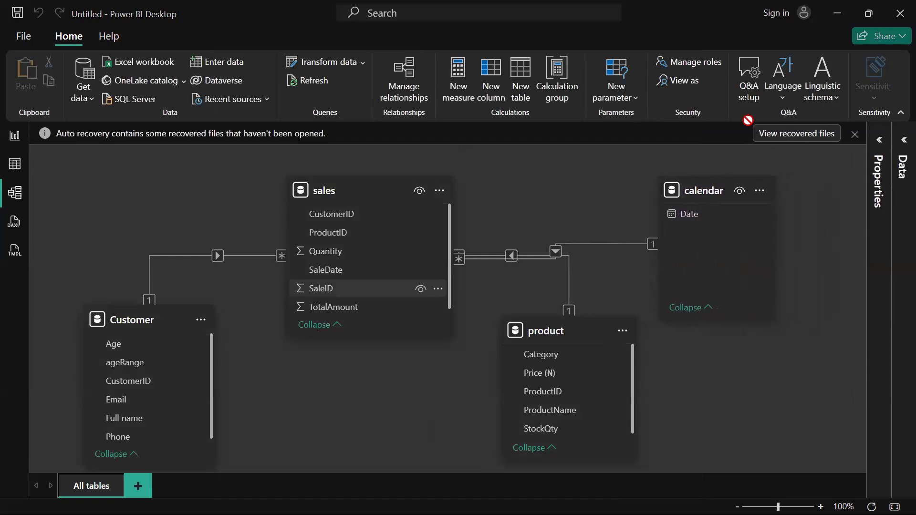
{"action": "left_click_drag", "start_coordinate": [591, 326], "coordinate": [489, 435]}
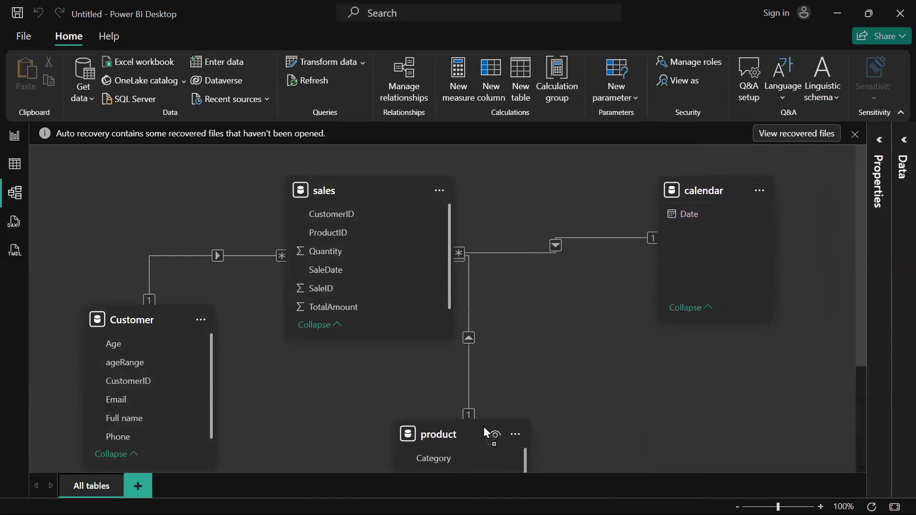
{"action": "left_click_drag", "start_coordinate": [720, 186], "coordinate": [673, 253]}
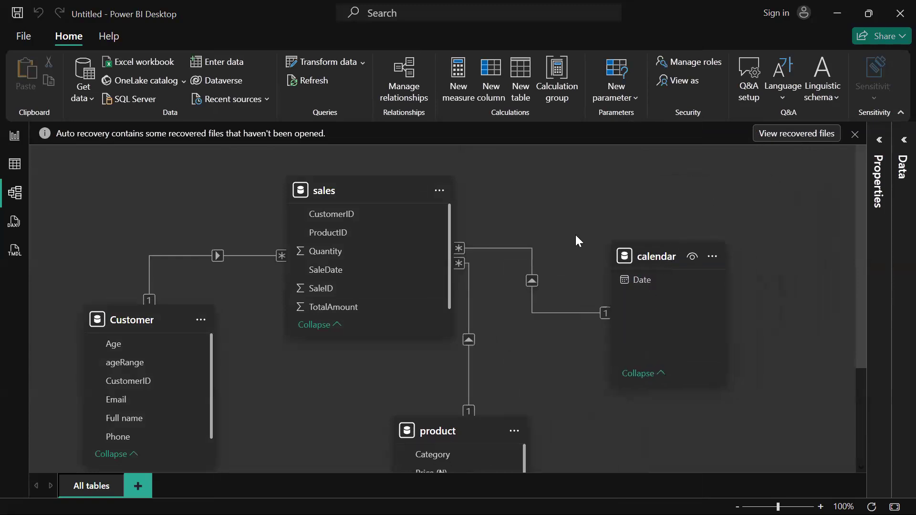
{"action": "scroll", "coordinate": [574, 233], "scroll_direction": "down", "scroll_amount": 2}
{"action": "scroll", "coordinate": [574, 234], "scroll_direction": "up", "scroll_amount": 1}
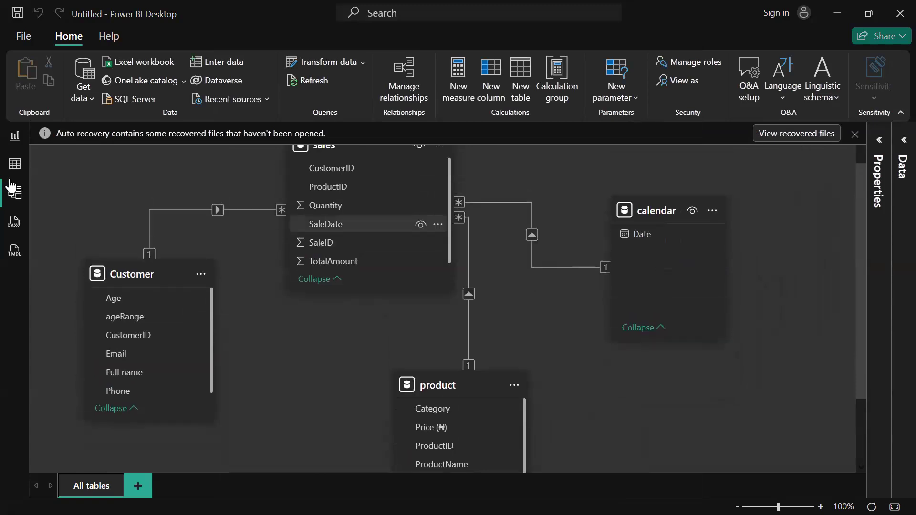
Switch to the report view, shrink the Power BI window and bring the Notepad notes up in front of it.
{"action": "left_click", "coordinate": [15, 143]}
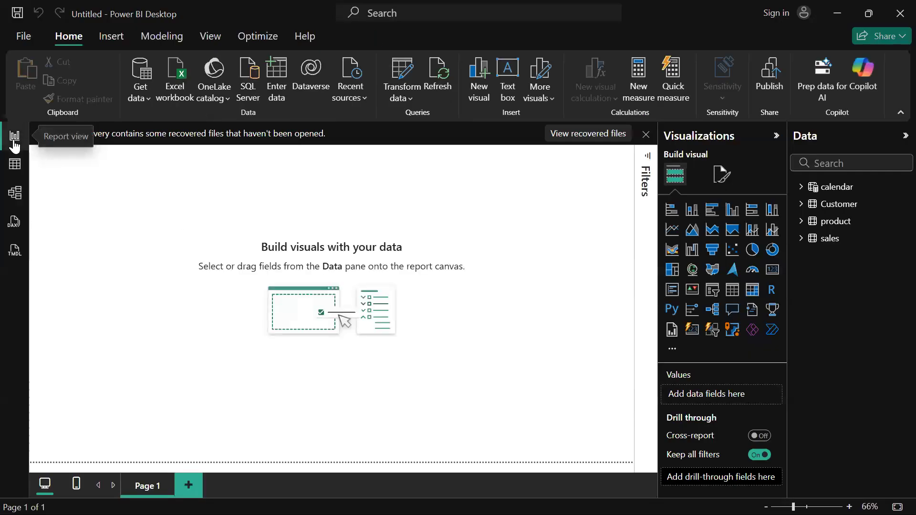
{"action": "left_click", "coordinate": [872, 21]}
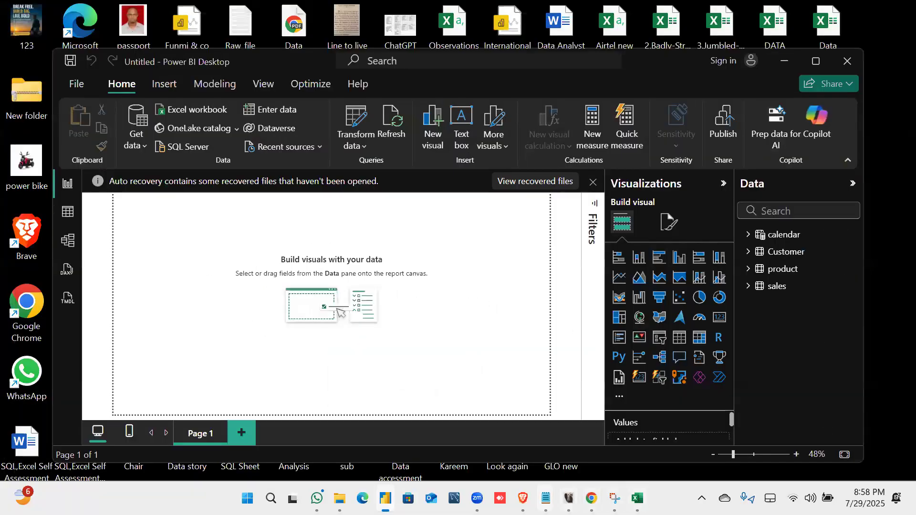
{"action": "mouse_move", "coordinate": [546, 498]}
{"action": "left_click", "coordinate": [726, 428]}
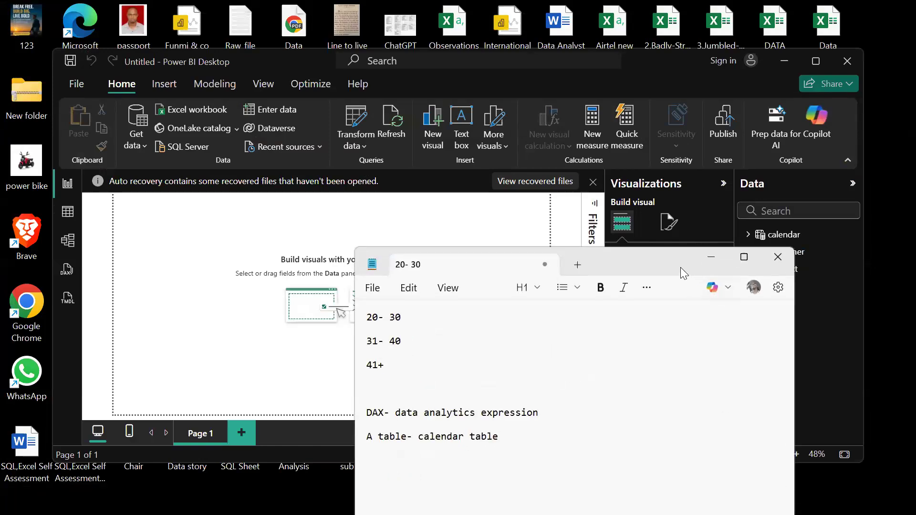
{"action": "left_click_drag", "start_coordinate": [671, 248], "coordinate": [651, 158]}
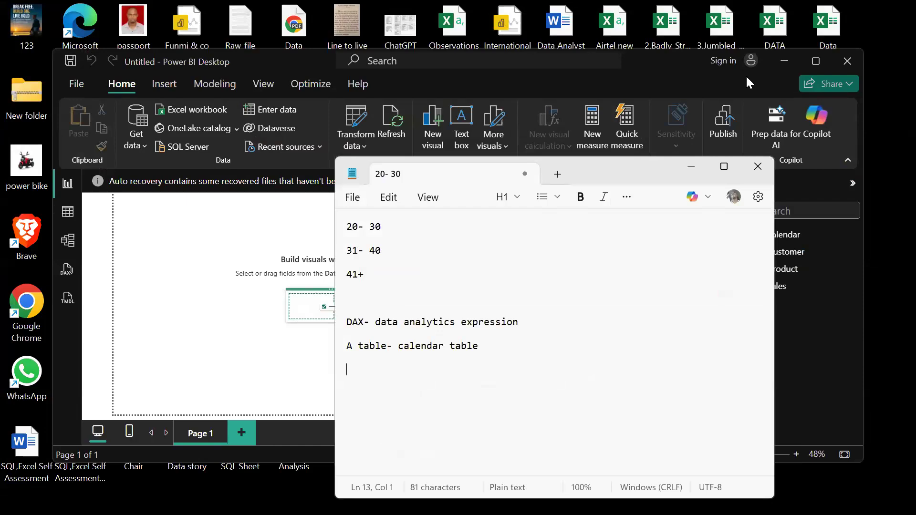
{"action": "left_click", "coordinate": [816, 65]}
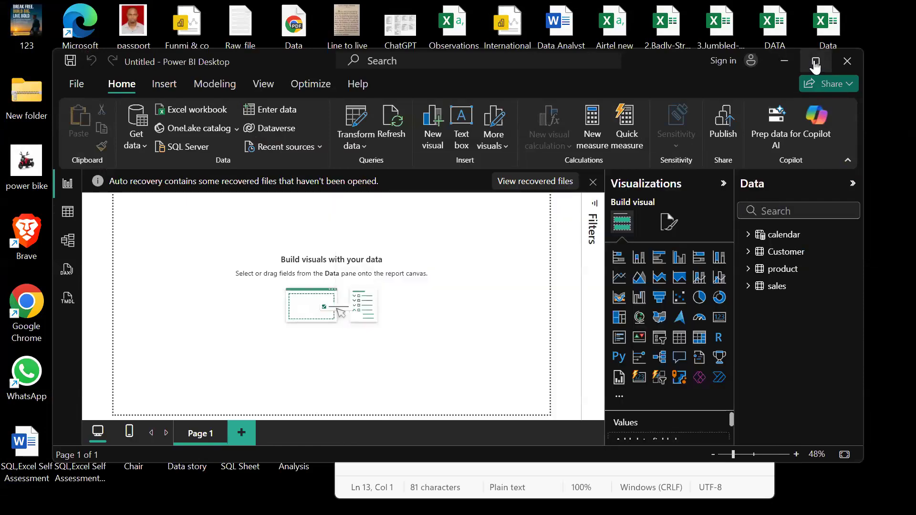
{"action": "left_click", "coordinate": [816, 65]}
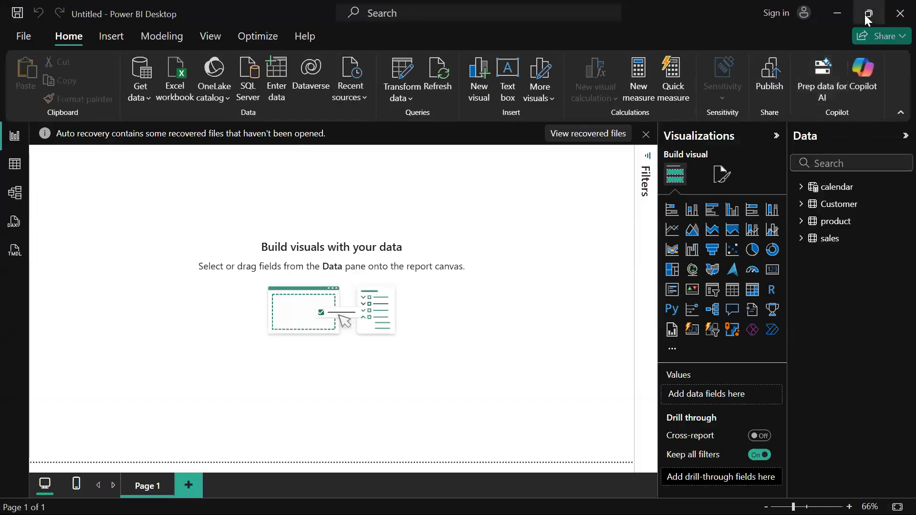
{"action": "key", "text": "super+Down"}
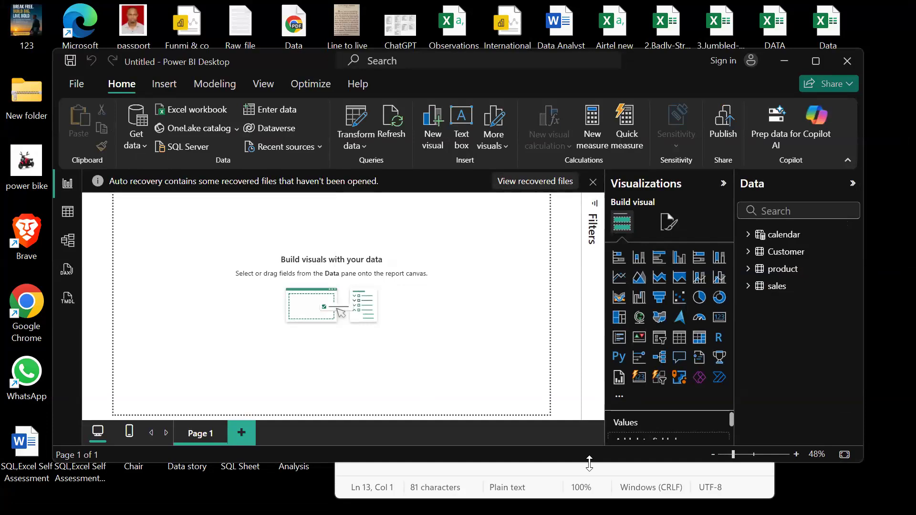
{"action": "key", "text": "alt+Tab"}
Add the lines "A column" and "A measure" below the calendar table line in the notes.
{"action": "key", "text": "shift+Down"}
{"action": "key", "text": "shift+Up"}
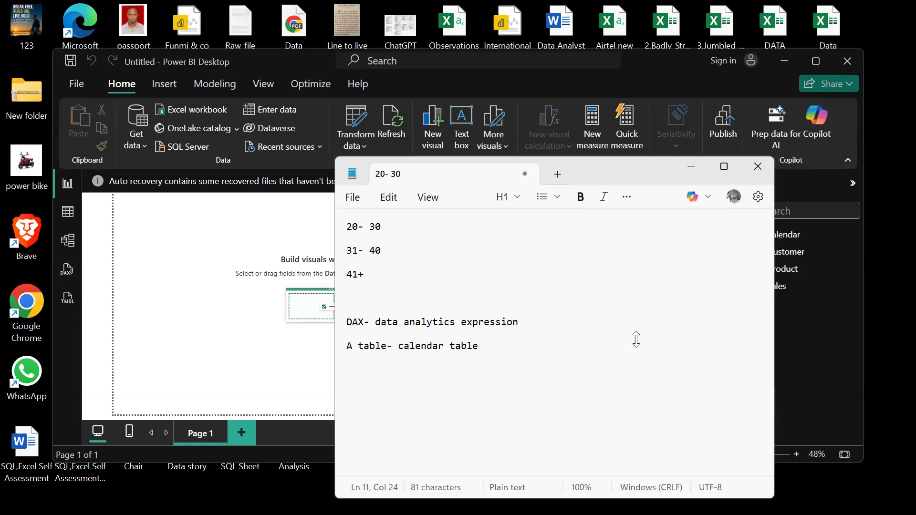
{"action": "key", "text": "Return"}
{"action": "key", "text": "Return"}
{"action": "type", "text": "A col"}
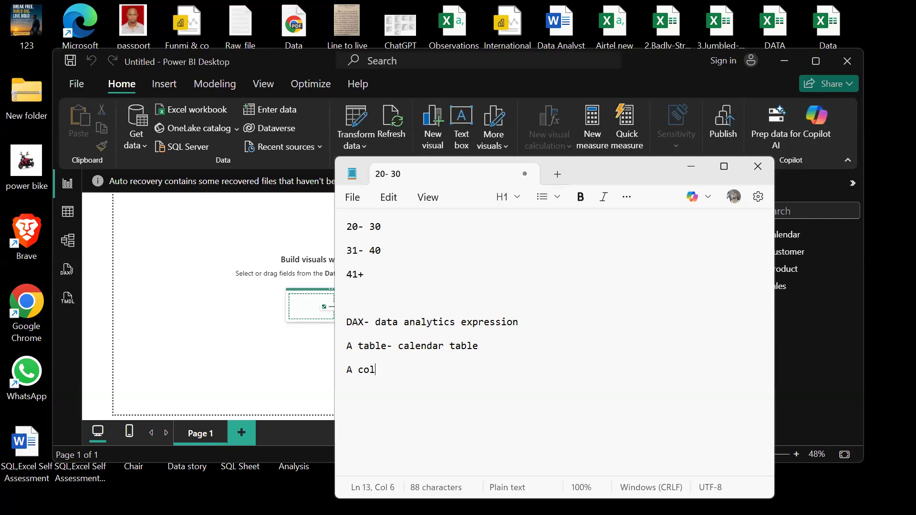
{"action": "type", "text": "umn"}
{"action": "key", "text": "Return"}
{"action": "key", "text": "Return"}
{"action": "type", "text": "A measure"}
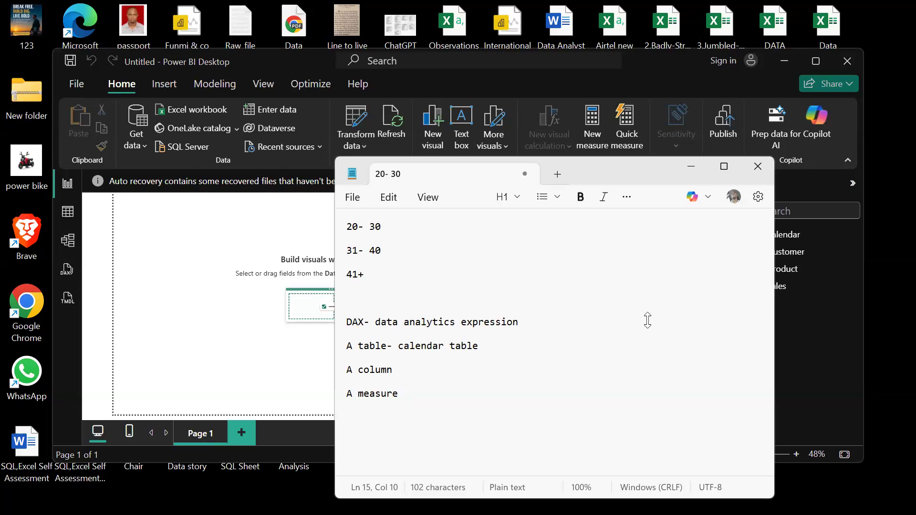
Extend the "A column" line with "- the result of this expression is stored in the data model".
{"action": "left_click", "coordinate": [403, 363]}
{"action": "type", "text": "- the result of t"}
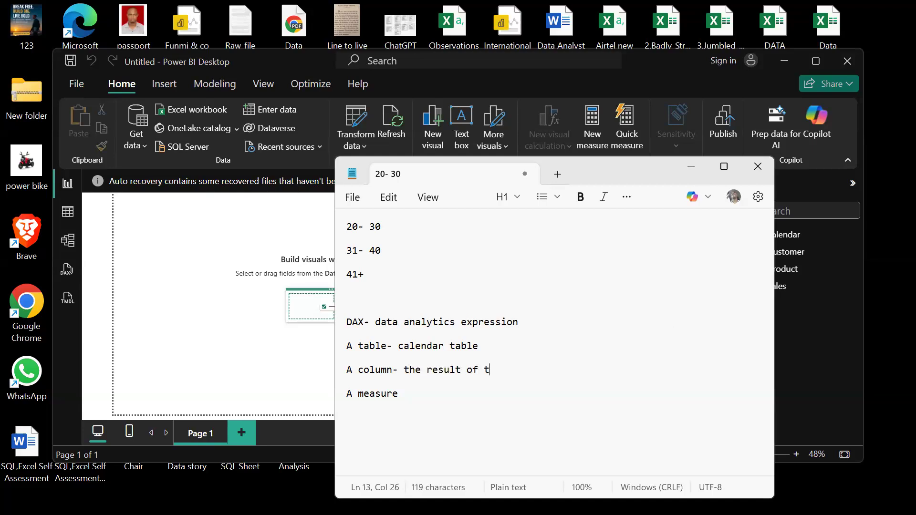
{"action": "type", "text": "his ex"}
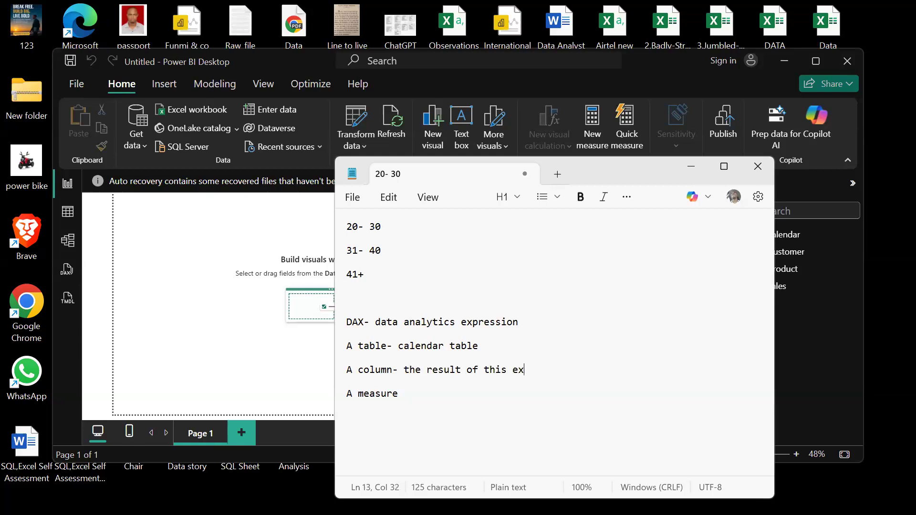
{"action": "type", "text": "pression is stored in the data"}
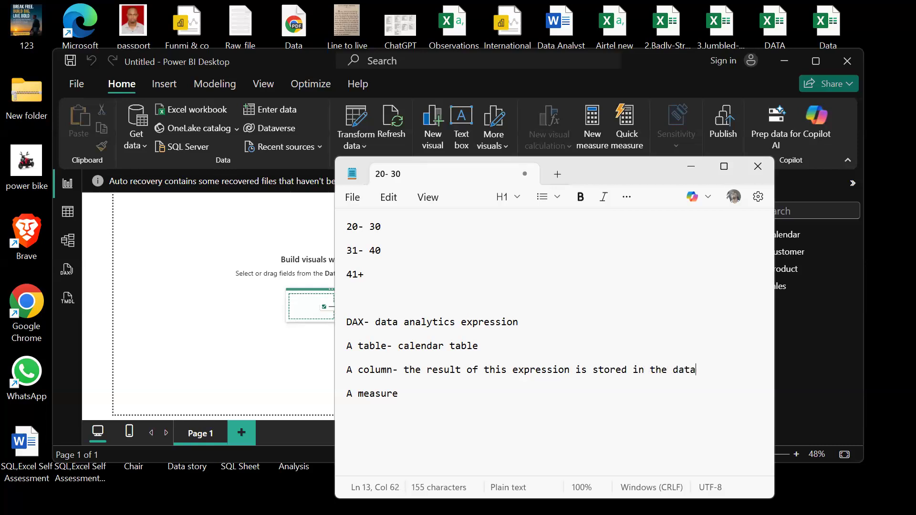
{"action": "type", "text": " model"}
Extend the "A measure" line with "- the result of this expression is not stored in a data model" and start a new line.
{"action": "left_click", "coordinate": [402, 394]}
{"action": "type", "text": "- t"}
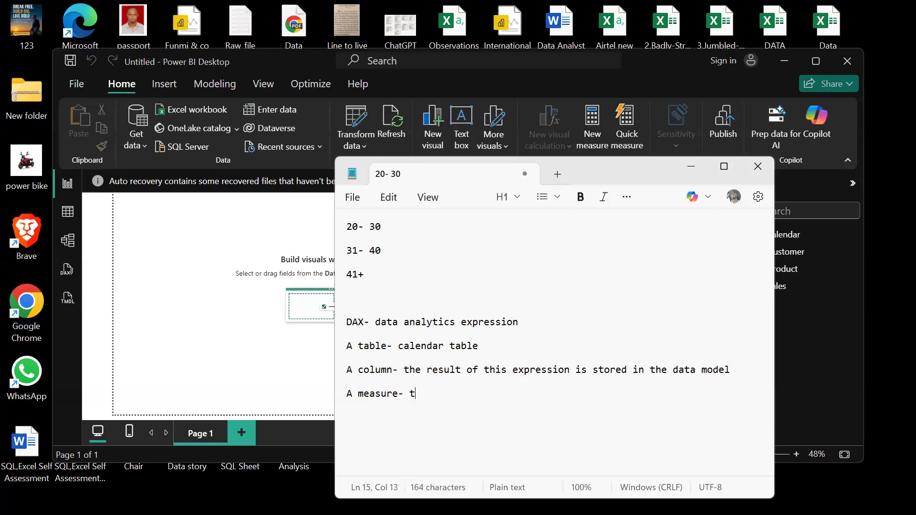
{"action": "type", "text": "he result of th"}
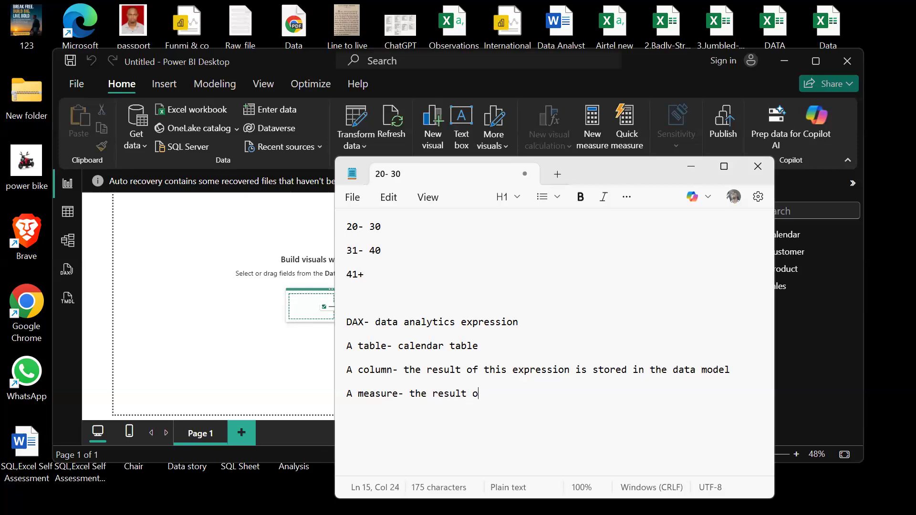
{"action": "type", "text": "expresssio"}
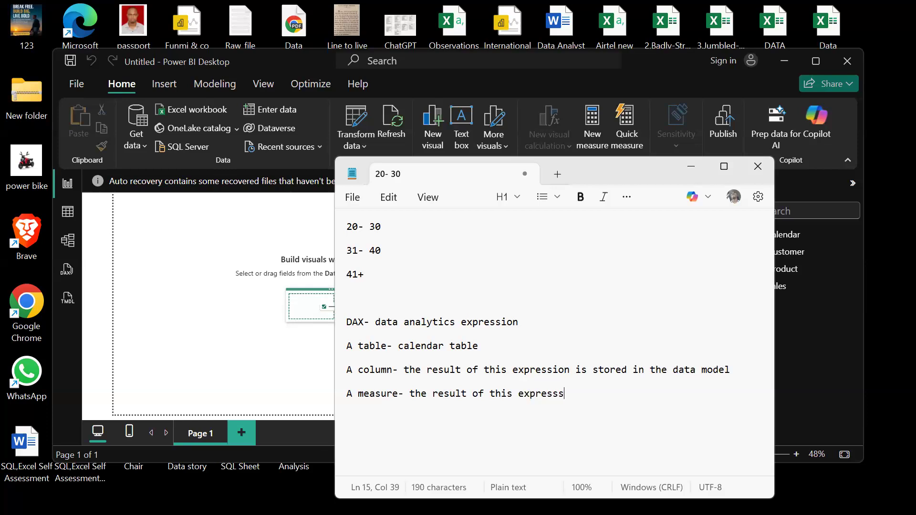
{"action": "key", "text": "BackSpace"}
{"action": "key", "text": "BackSpace"}
{"action": "key", "text": "BackSpace"}
{"action": "type", "text": "ion is not stored in"}
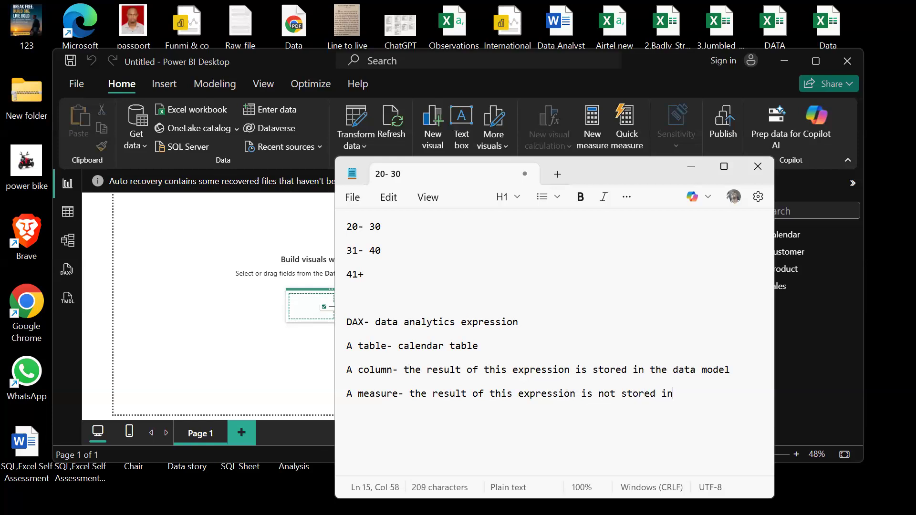
{"action": "type", "text": " a data model"}
{"action": "key", "text": "Return"}
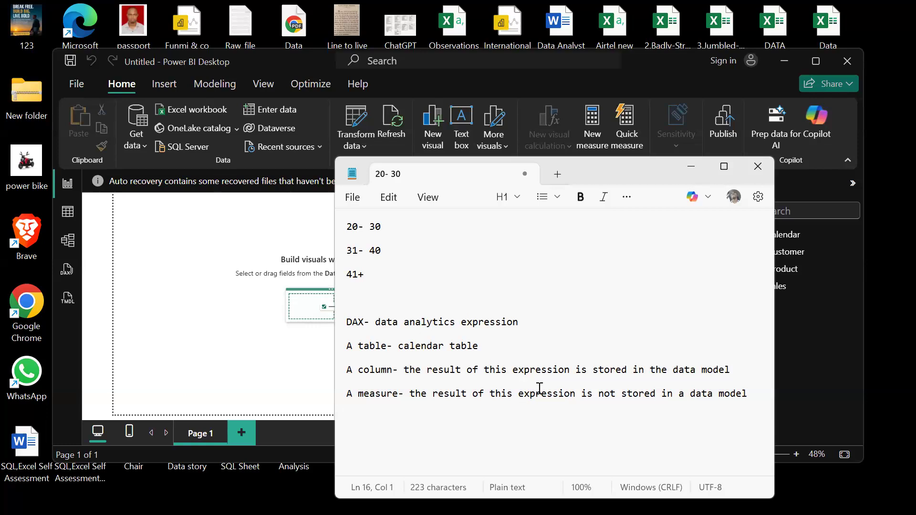
Add a blank line below the "A column" entry and change its beginning to "calculated column".
{"action": "left_click", "coordinate": [742, 371]}
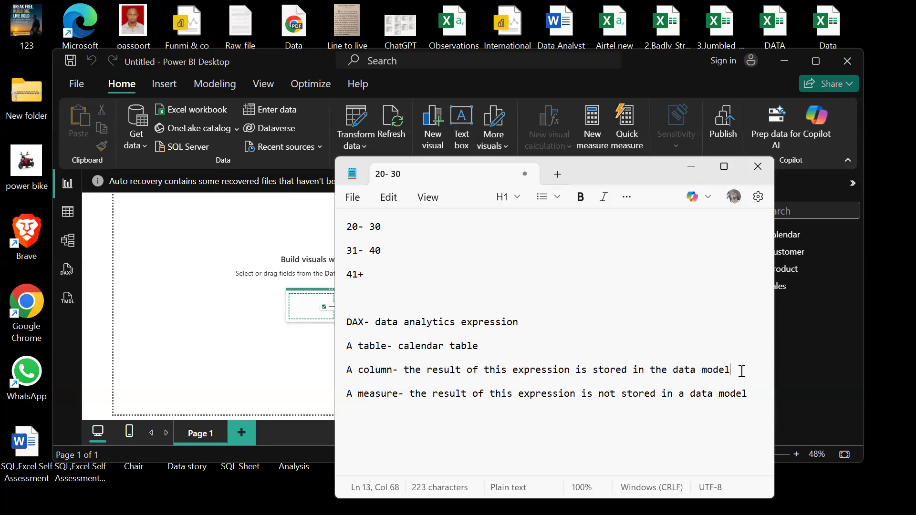
{"action": "key", "text": "Return"}
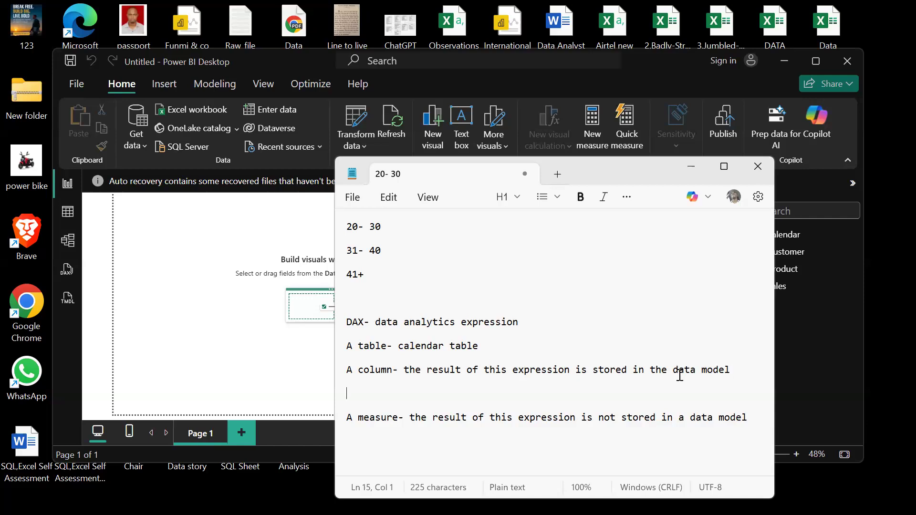
{"action": "left_click", "coordinate": [352, 371]}
{"action": "key", "text": "BackSpace"}
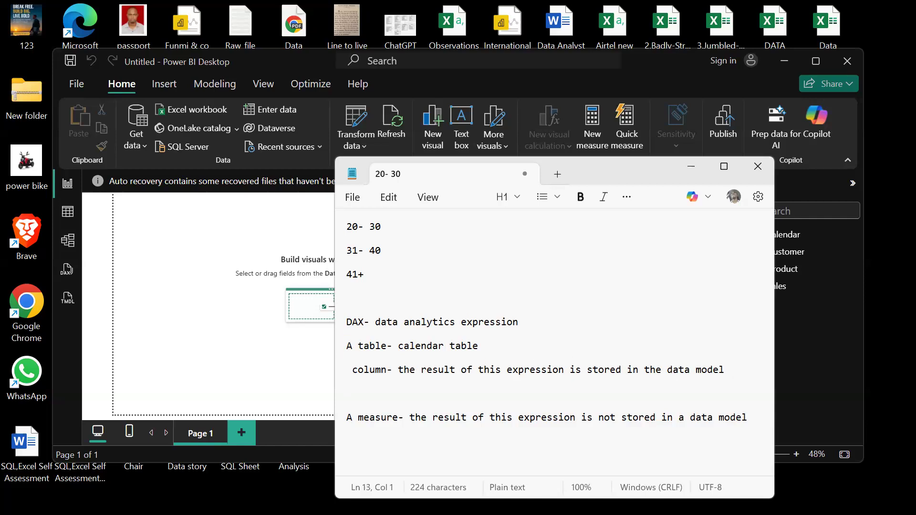
{"action": "type", "text": "calcu"}
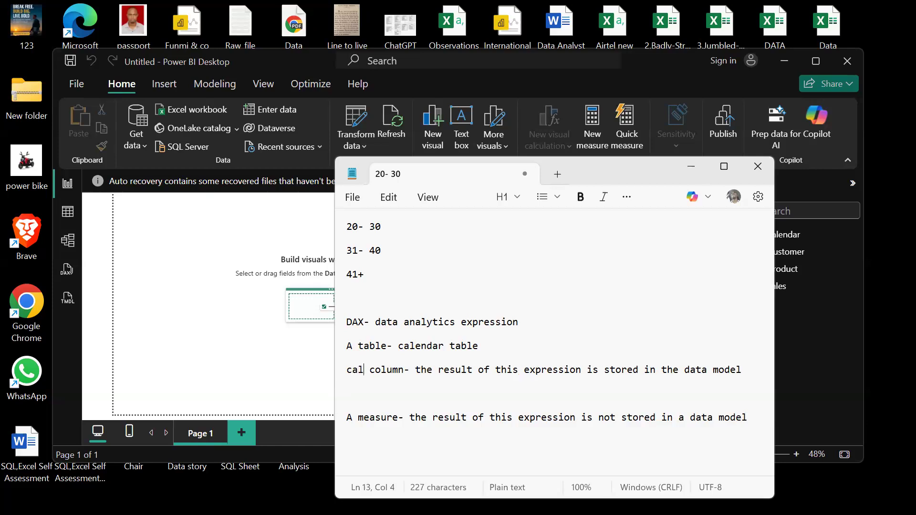
{"action": "type", "text": "lated"}
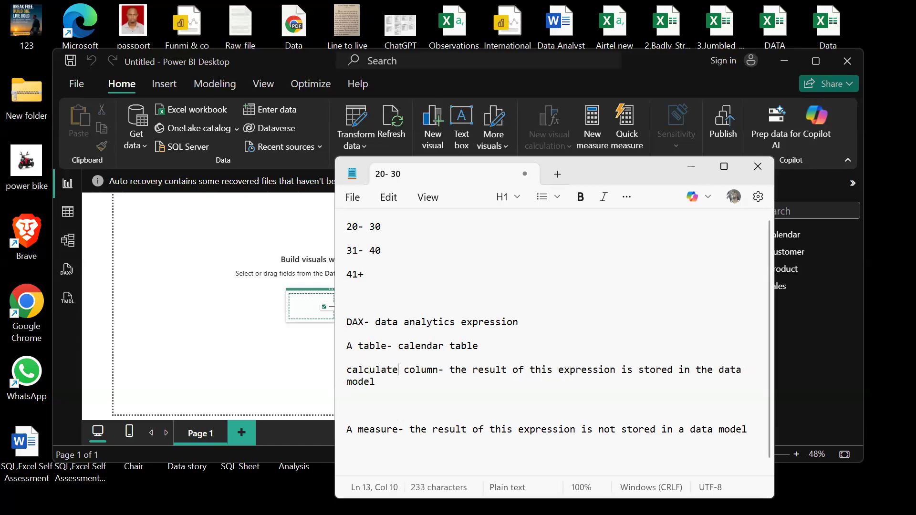
Add the line "Mostly used with Dimension tables" directly below the calculated column description.
{"action": "left_click", "coordinate": [386, 388]}
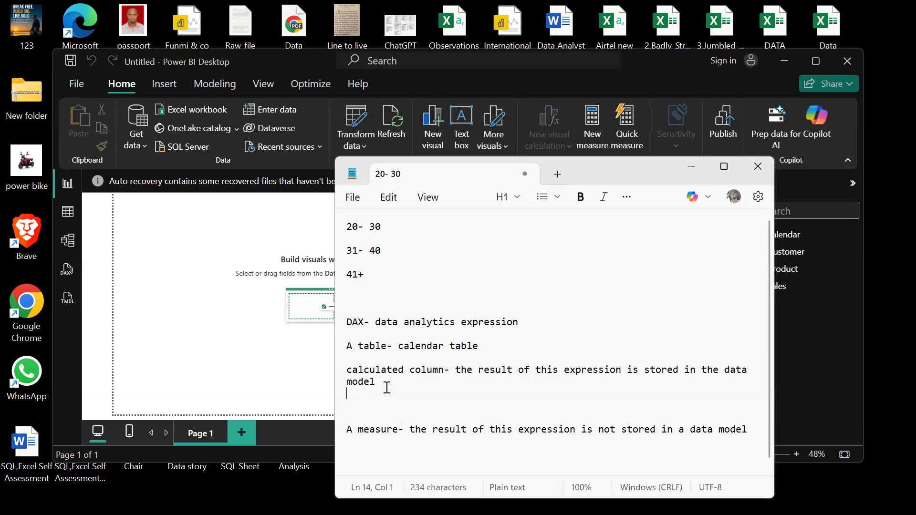
{"action": "key", "text": "Return"}
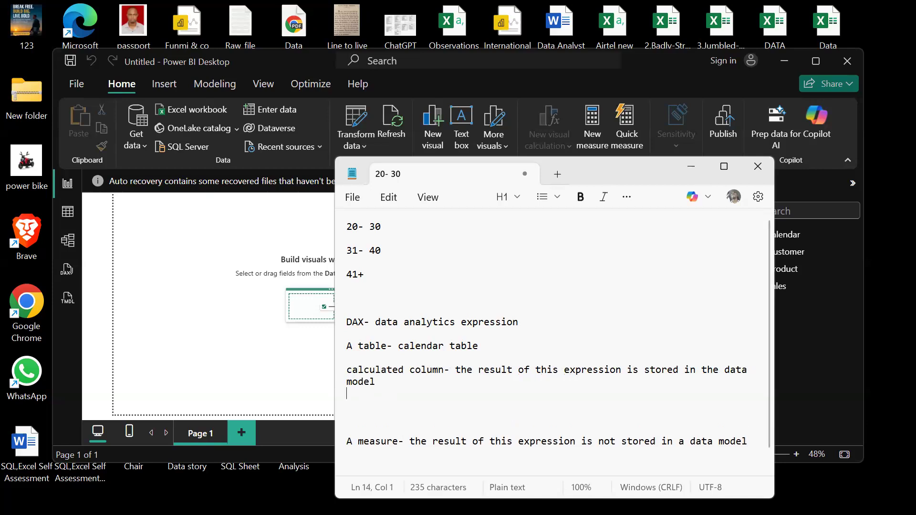
{"action": "type", "text": "Mo"}
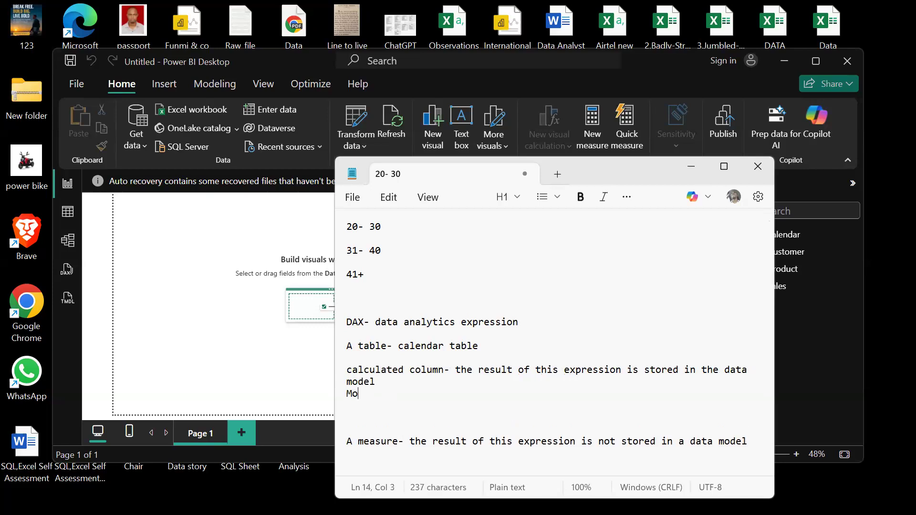
{"action": "type", "text": "stly used "}
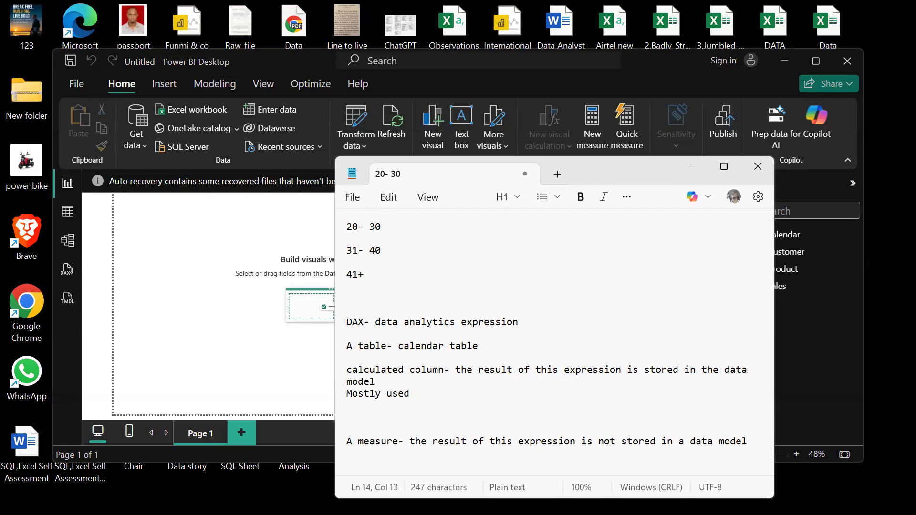
{"action": "type", "text": "with Dimen"}
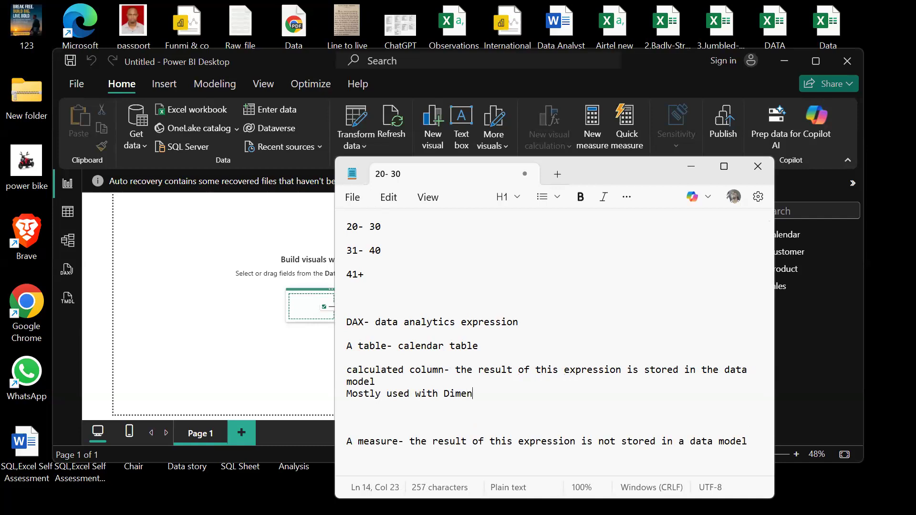
{"action": "type", "text": "son"}
{"action": "key", "text": "BackSpace"}
{"action": "key", "text": "BackSpace"}
{"action": "key", "text": "BackSpace"}
{"action": "key", "text": "BackSpace"}
{"action": "type", "text": "sion tables"}
Put a dash in front of the calculated column line and the "Mostly used with Dimension tables" line.
{"action": "left_click", "coordinate": [348, 368]}
{"action": "type", "text": "-"}
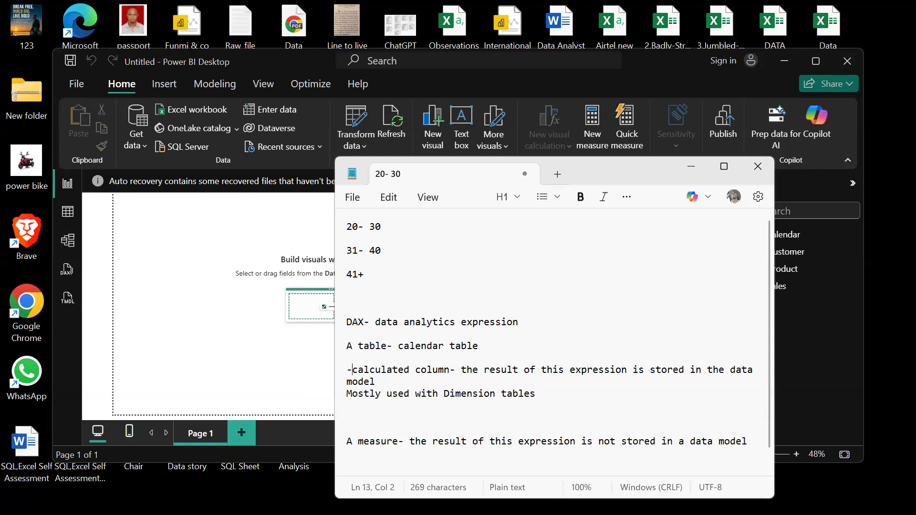
{"action": "left_click", "coordinate": [347, 394]}
{"action": "type", "text": "-"}
{"action": "left_click", "coordinate": [352, 369]}
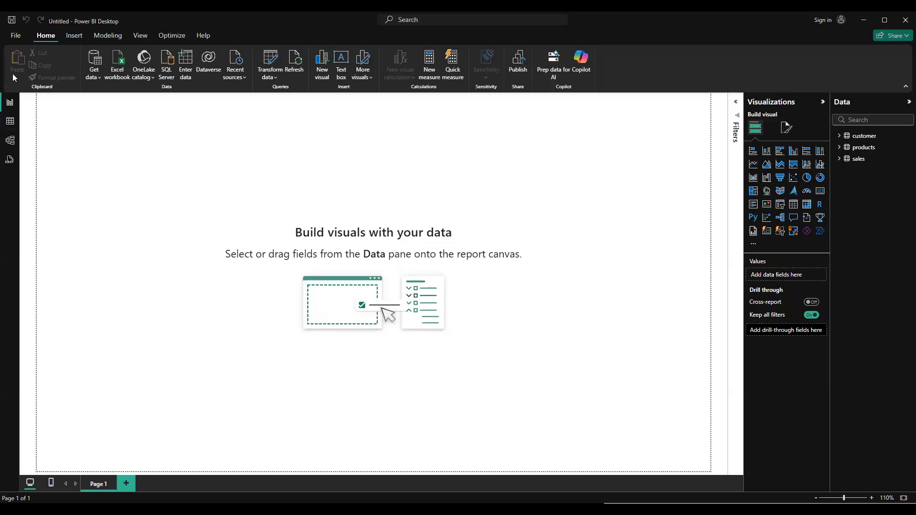
Switch to Power BI's table view and create a new table with the formula calender = CALENDARAUTO().
{"action": "left_click", "coordinate": [10, 123]}
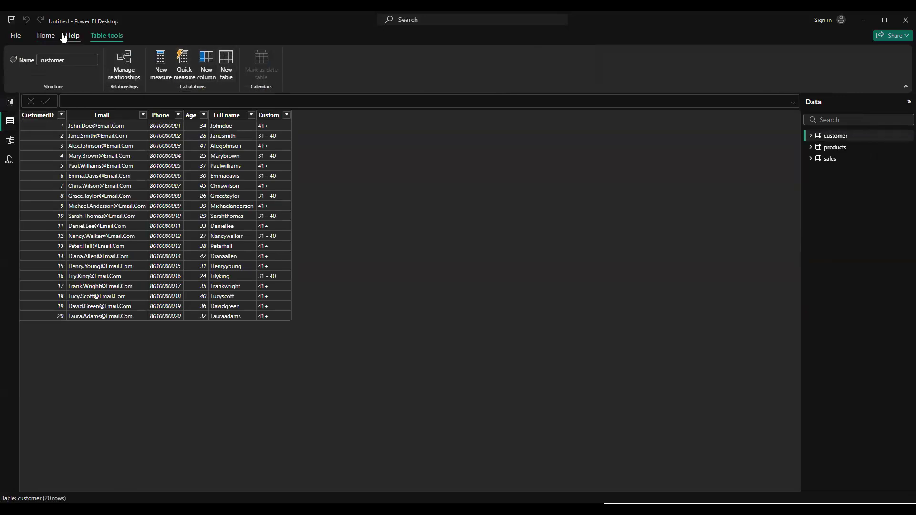
{"action": "left_click", "coordinate": [46, 36]}
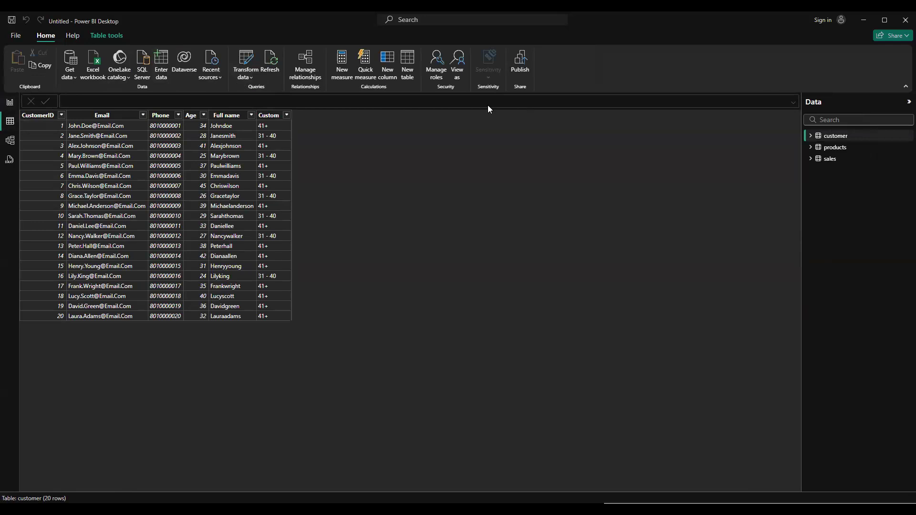
{"action": "left_click", "coordinate": [409, 72]}
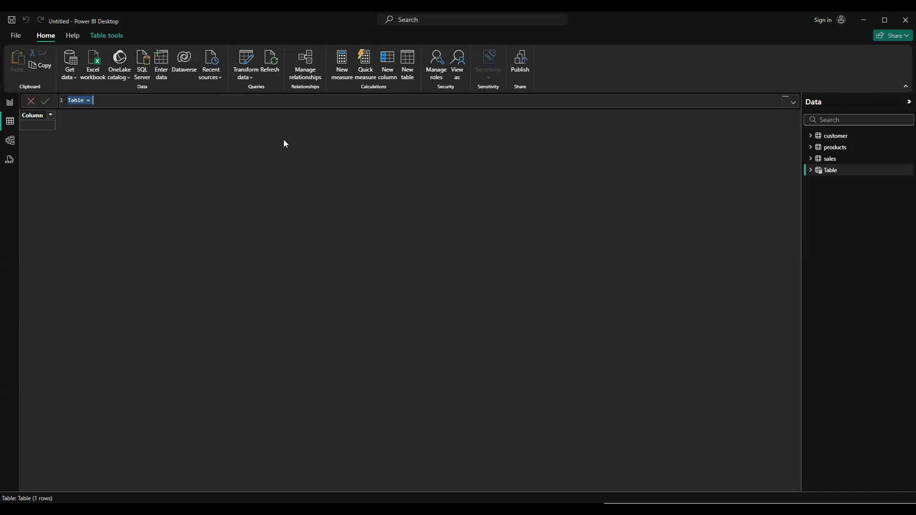
{"action": "key", "text": "BackSpace"}
{"action": "type", "text": "lender = ca"}
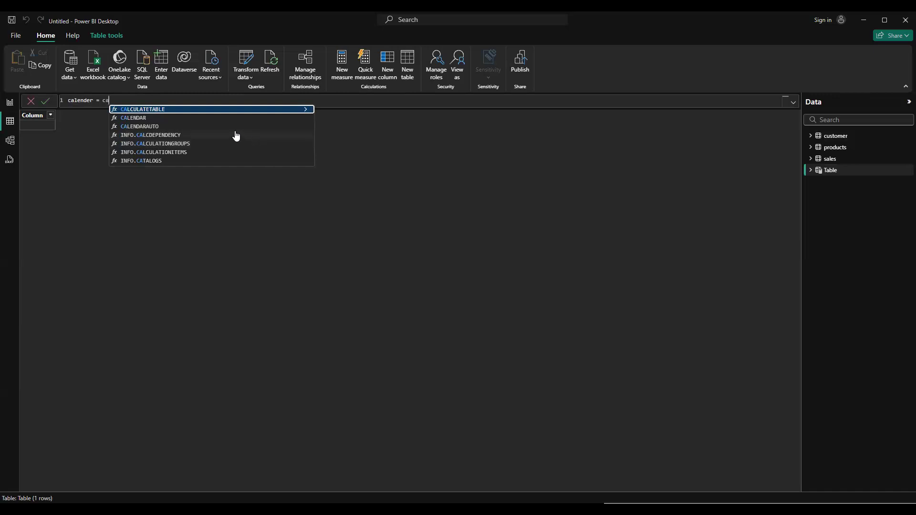
{"action": "left_click", "coordinate": [232, 128]}
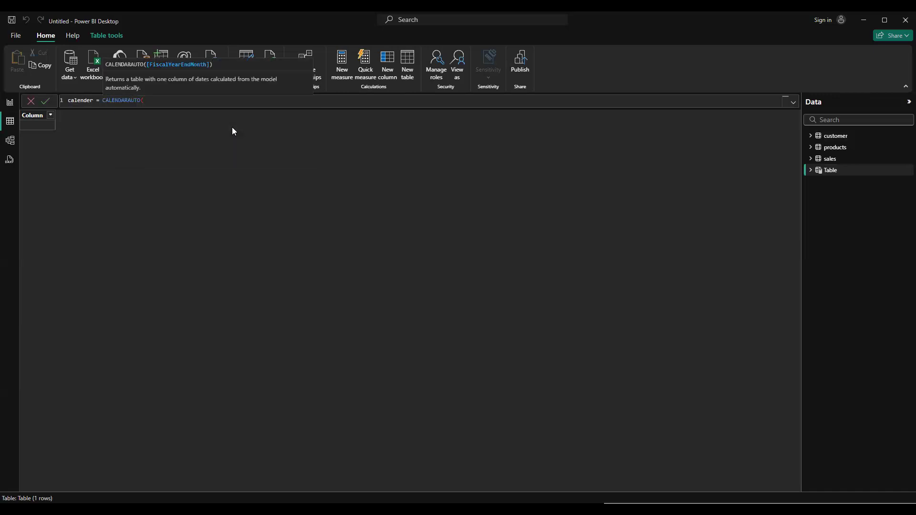
{"action": "type", "text": ")"}
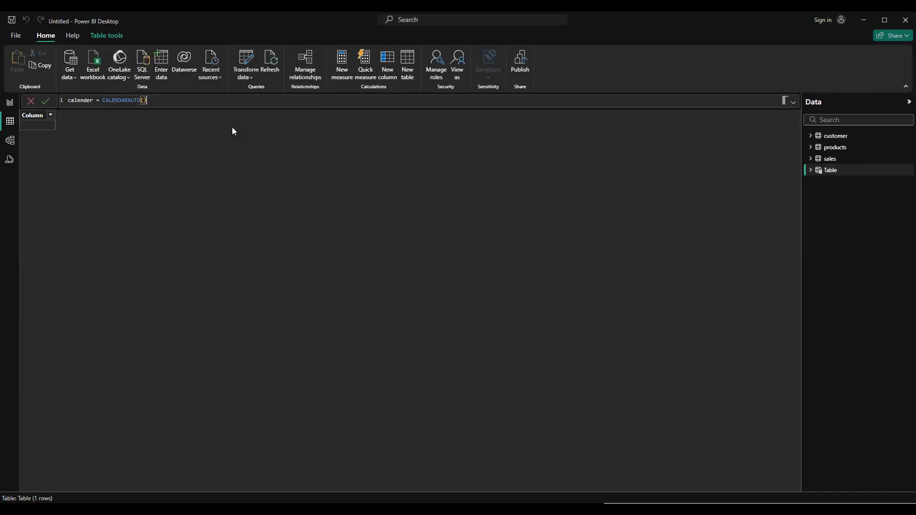
{"action": "key", "text": "Return"}
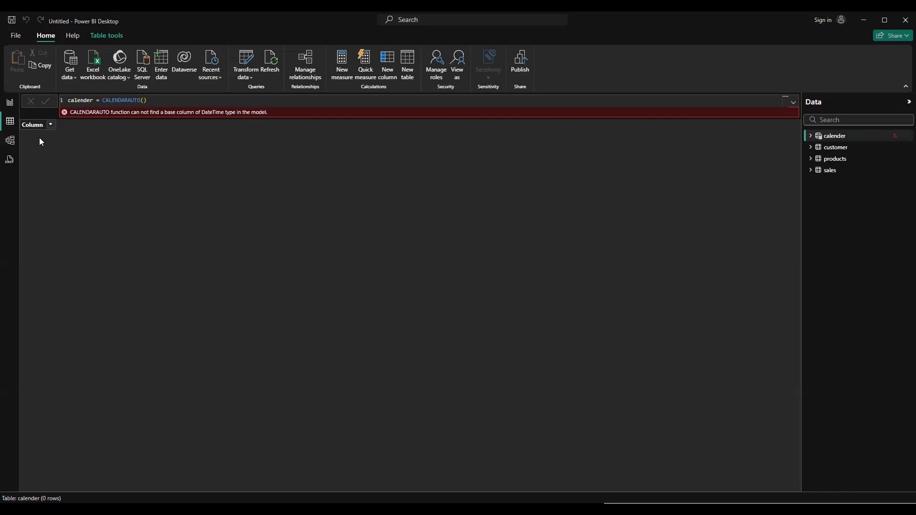
Open the sales table and set the SaleDate column's data type to Date.
{"action": "mouse_move", "coordinate": [905, 170]}
{"action": "left_click", "coordinate": [830, 170]}
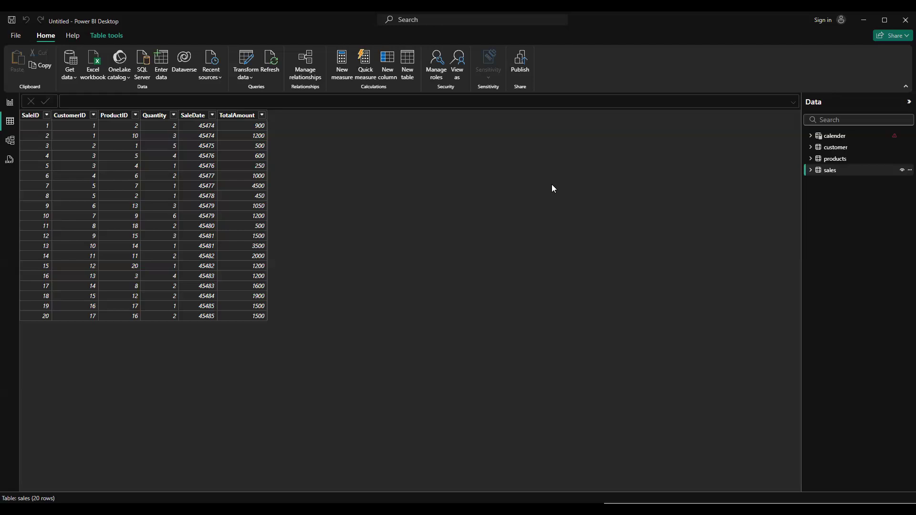
{"action": "left_click", "coordinate": [192, 115]}
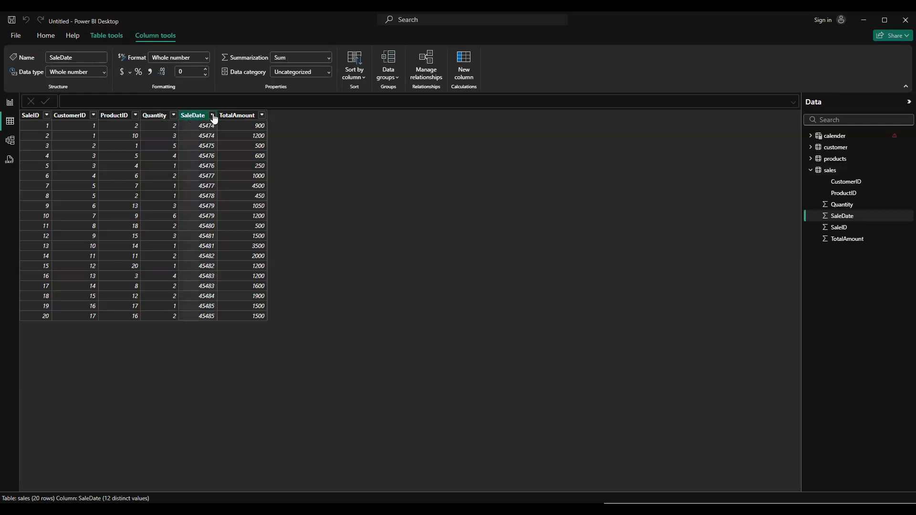
{"action": "left_click", "coordinate": [212, 116]}
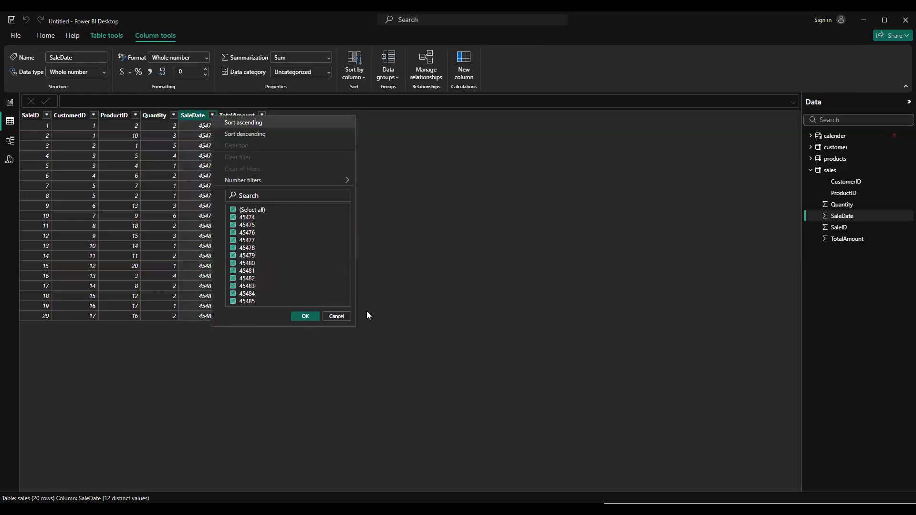
{"action": "left_click", "coordinate": [347, 316]}
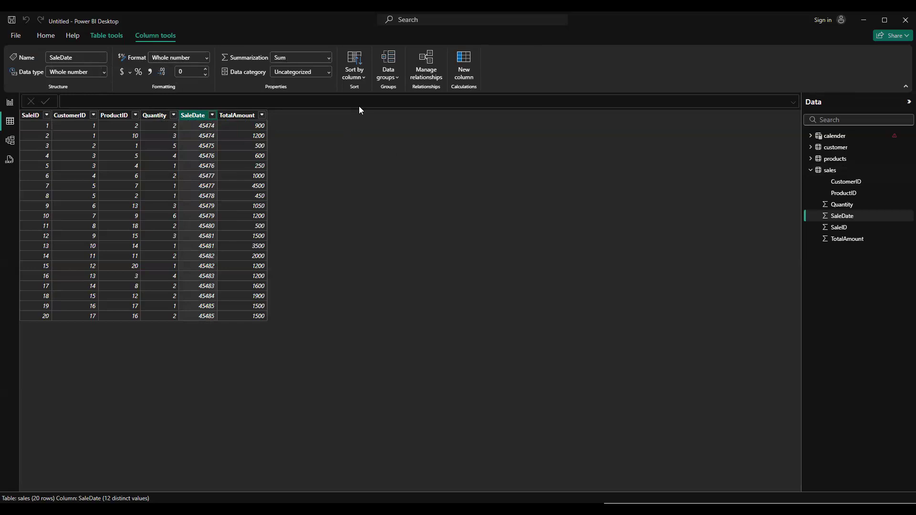
{"action": "left_click", "coordinate": [77, 71]}
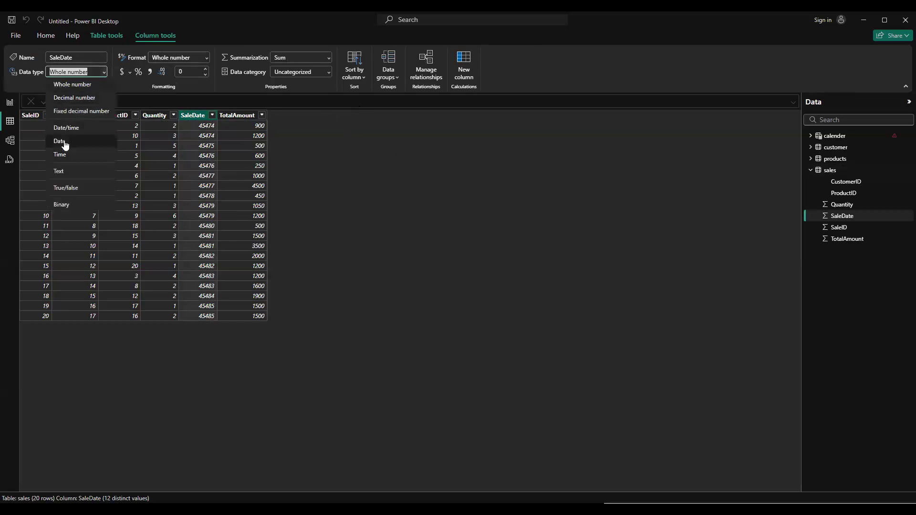
{"action": "left_click", "coordinate": [65, 142]}
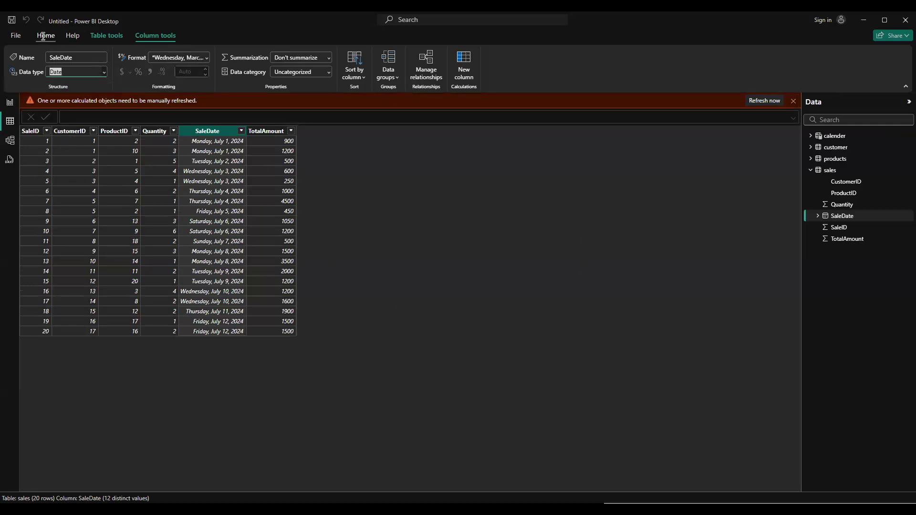
Open the calender table in the table view and refresh the calculated objects.
{"action": "left_click", "coordinate": [10, 102]}
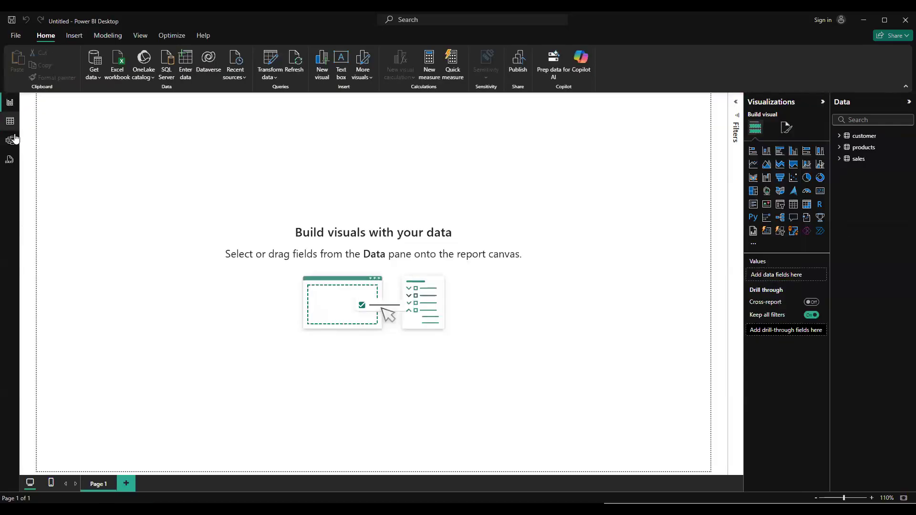
{"action": "left_click", "coordinate": [9, 122]}
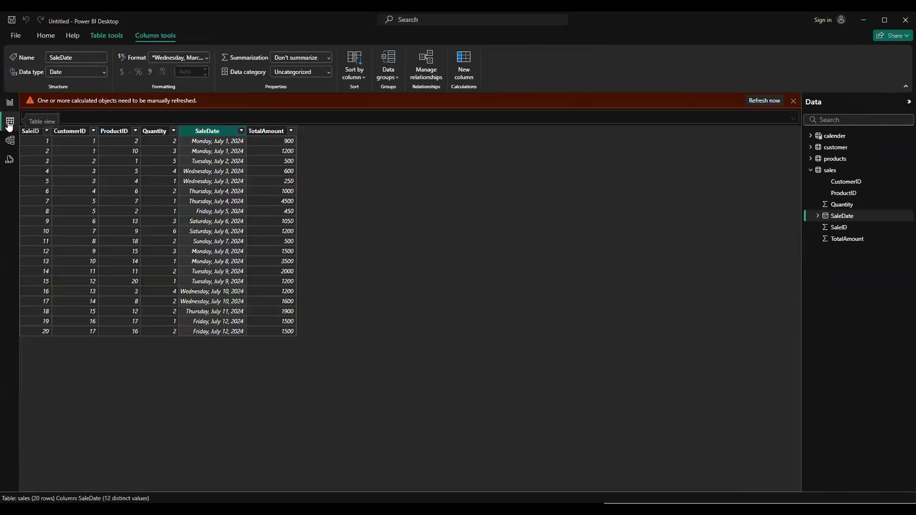
{"action": "left_click", "coordinate": [39, 39]}
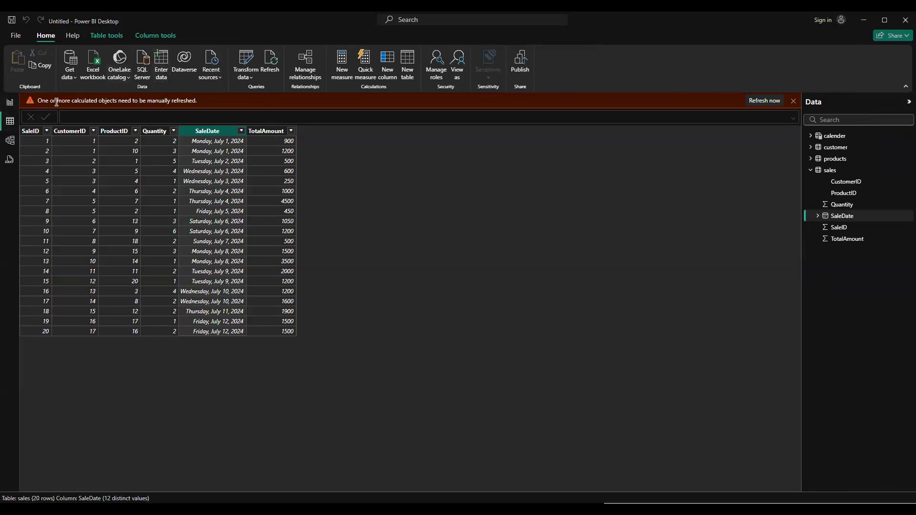
{"action": "left_click", "coordinate": [851, 136]}
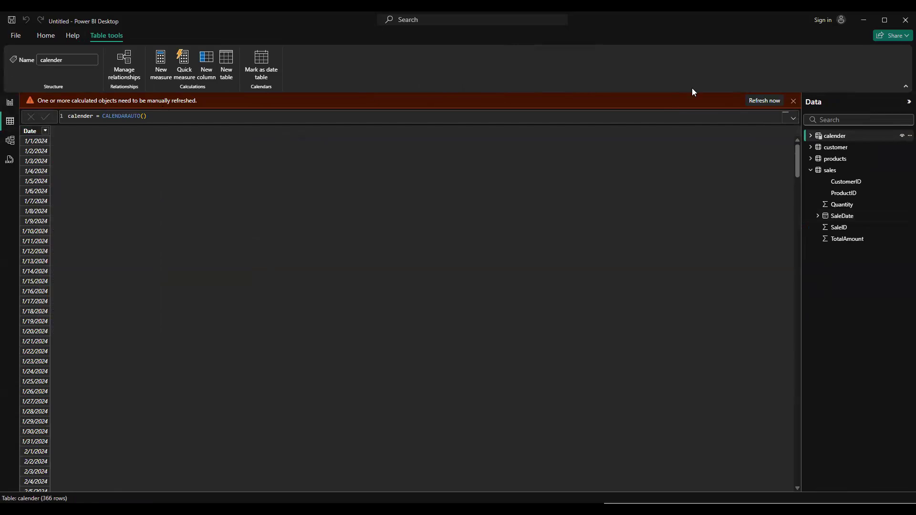
{"action": "left_click", "coordinate": [763, 101]}
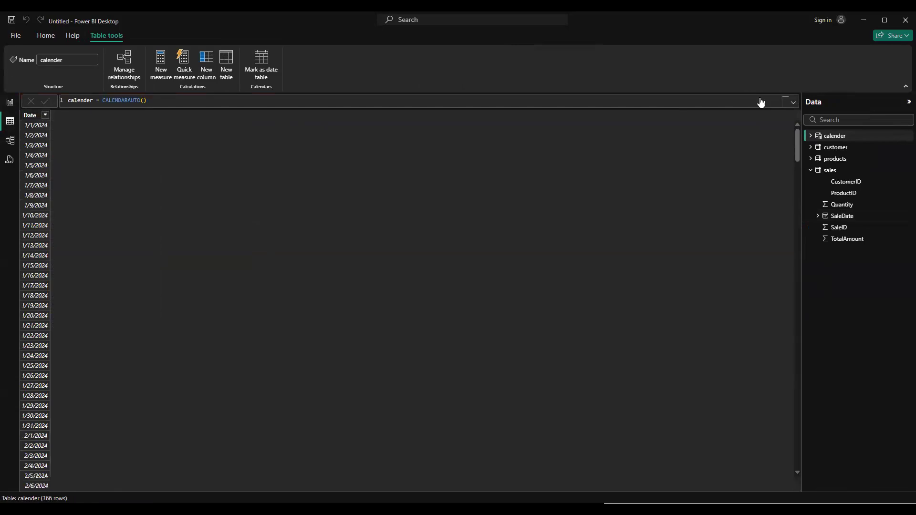
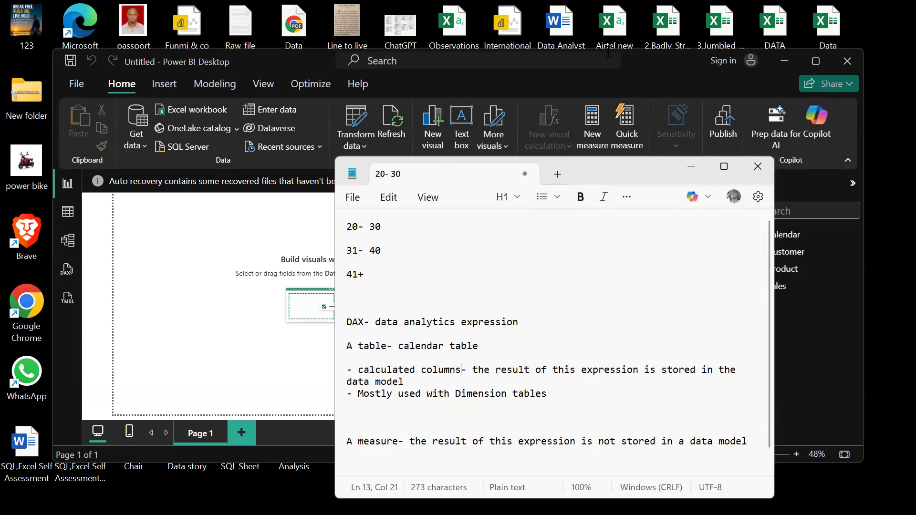
Move the Notepad notes window up, change "A measure" to "Calculated measure" and start a new line below its description.
{"action": "left_click_drag", "start_coordinate": [597, 173], "coordinate": [607, 50]}
{"action": "left_click", "coordinate": [362, 318]}
{"action": "key", "text": "BackSpace"}
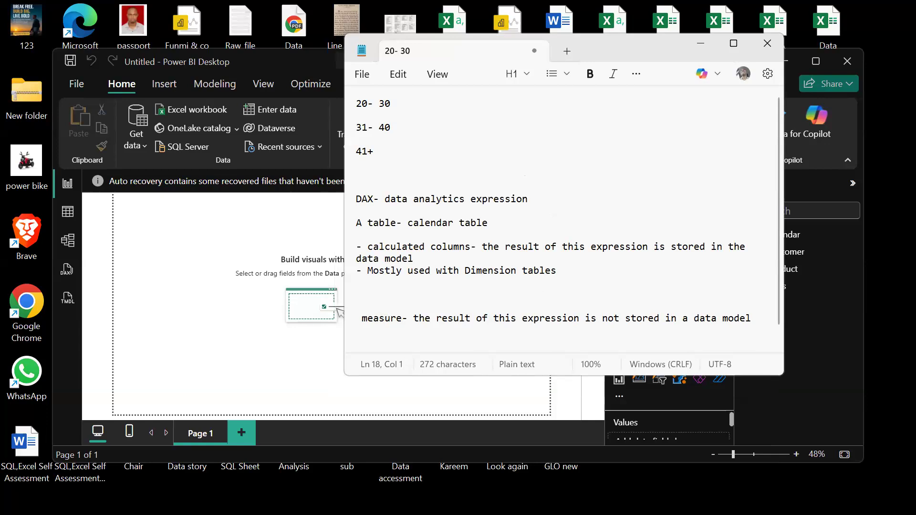
{"action": "type", "text": "Ca"}
{"action": "type", "text": "l"}
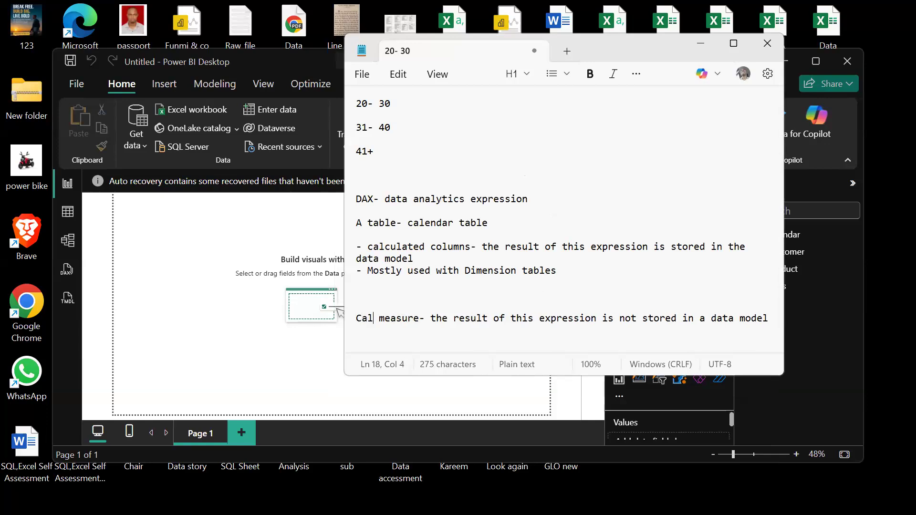
{"action": "type", "text": "culated"}
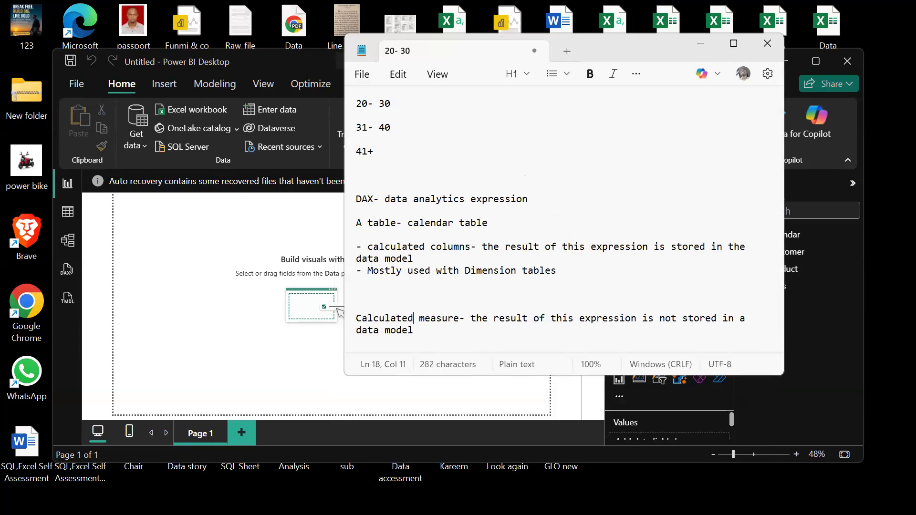
{"action": "left_click", "coordinate": [420, 331]}
{"action": "key", "text": "Return"}
{"action": "key", "text": "Return"}
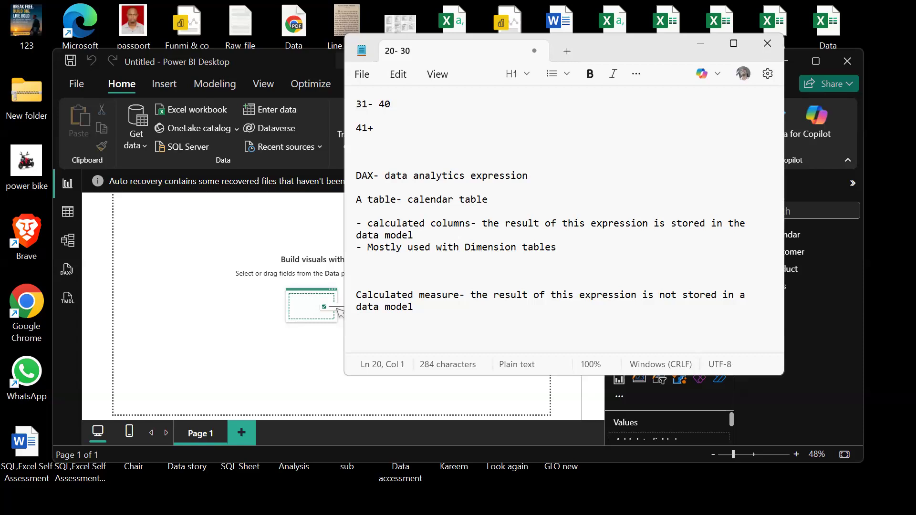
Add the note "-Used with fact table" below the calculated measure description and minimize the notes window.
{"action": "type", "text": "U"}
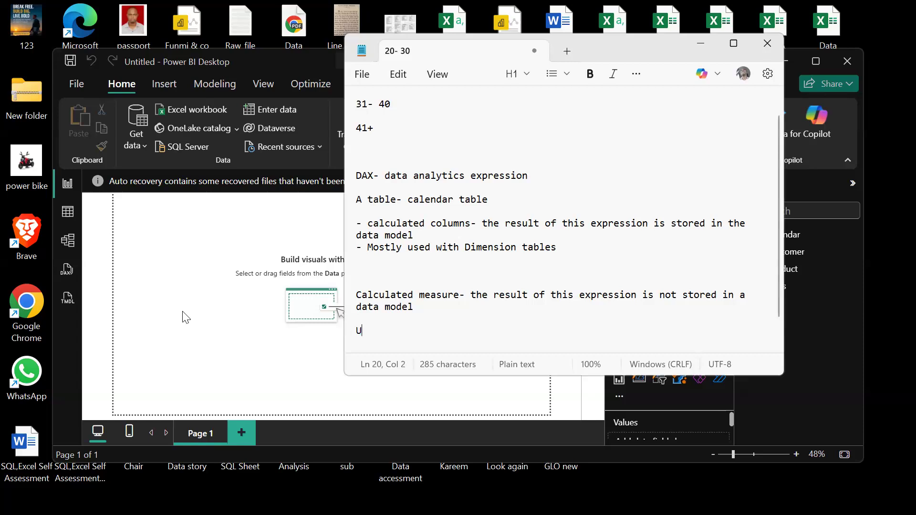
{"action": "type", "text": "sed wi"}
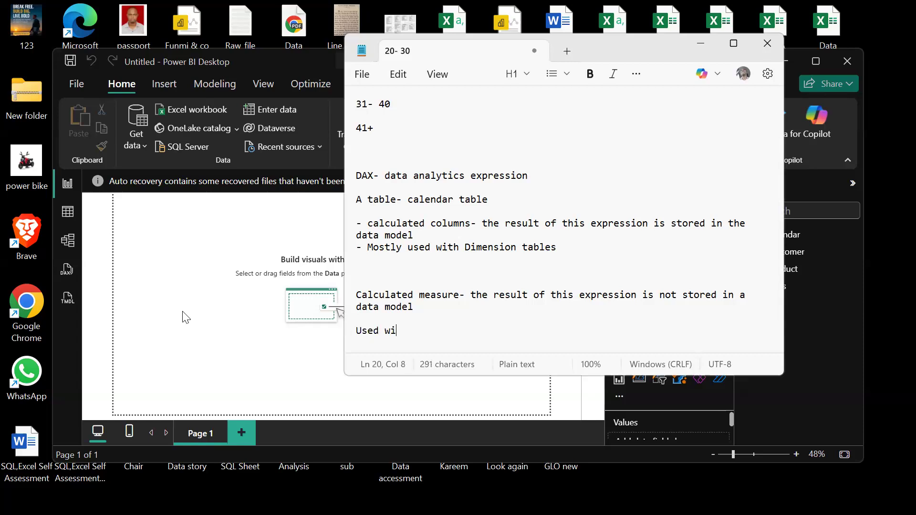
{"action": "type", "text": "th fa"}
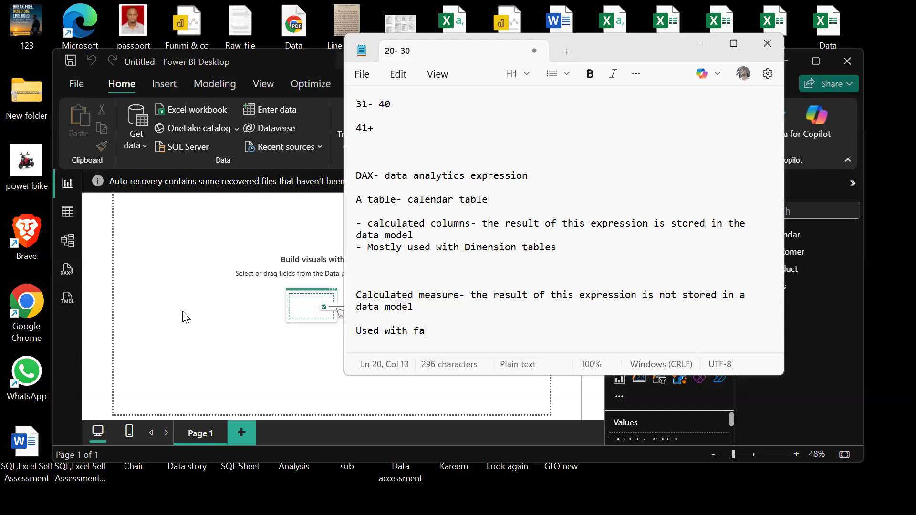
{"action": "type", "text": "ct table"}
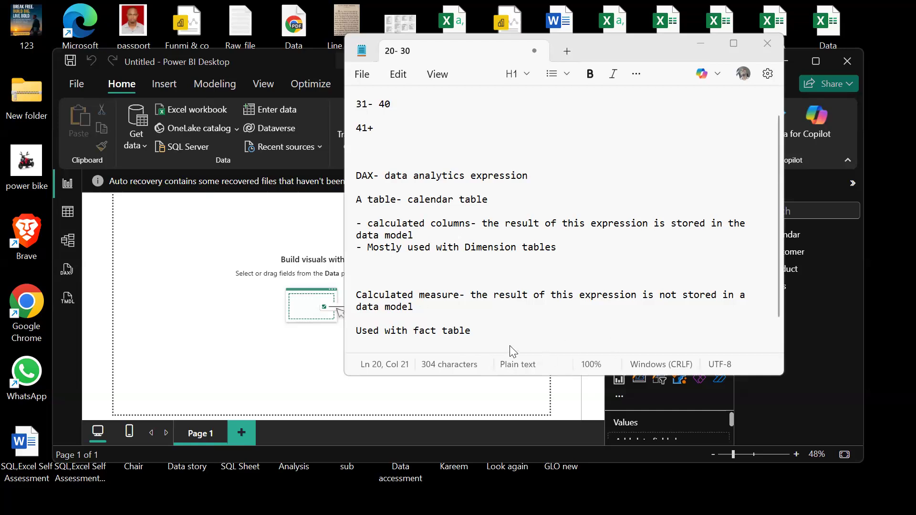
{"action": "left_click", "coordinate": [358, 329]}
{"action": "type", "text": "-"}
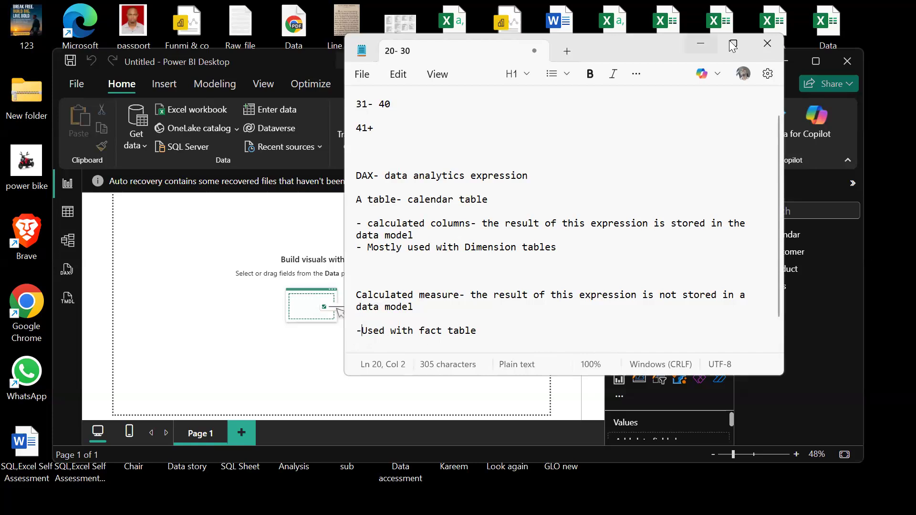
{"action": "left_click", "coordinate": [700, 43]}
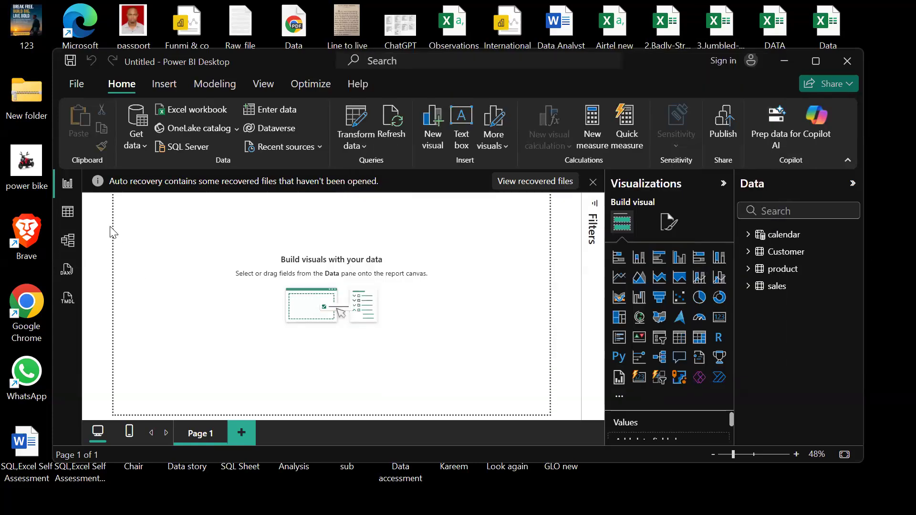
Open the Customer table in the table view and add a new calculated column named NewageRange with an empty formula.
{"action": "left_click", "coordinate": [68, 215]}
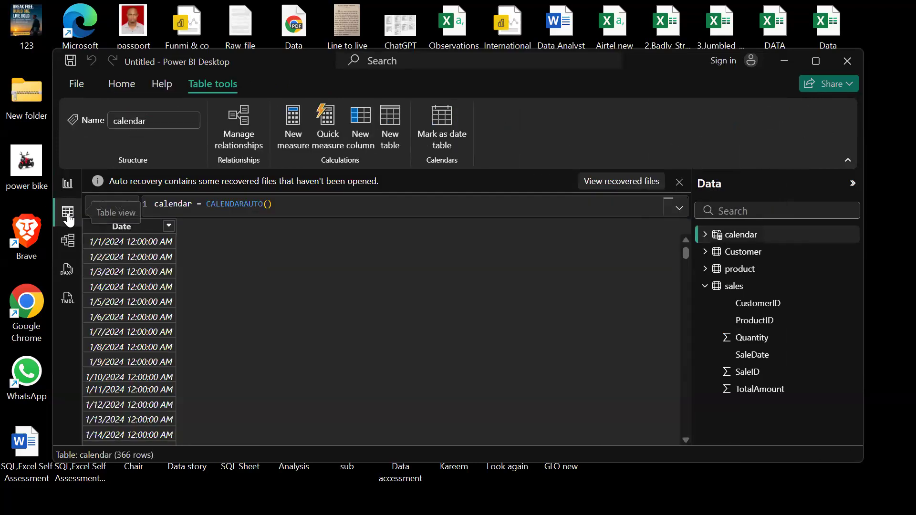
{"action": "left_click", "coordinate": [744, 251]}
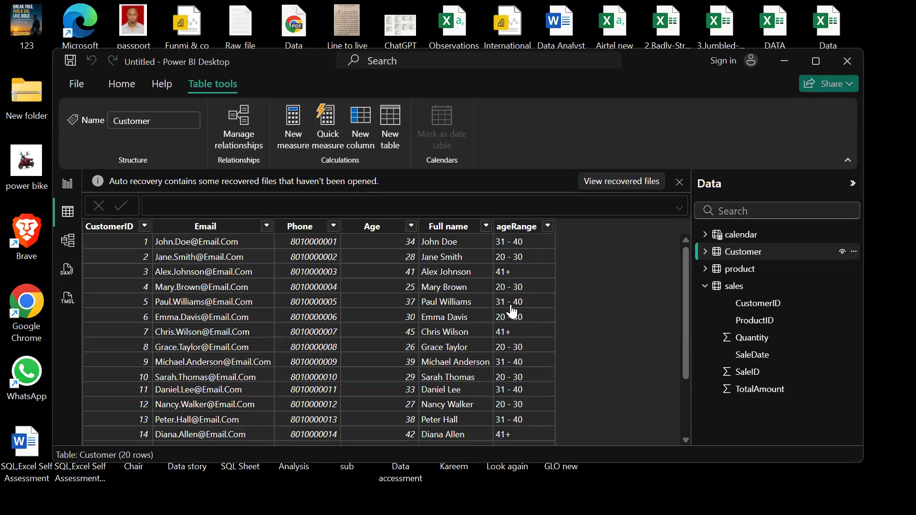
{"action": "left_click", "coordinate": [117, 90]}
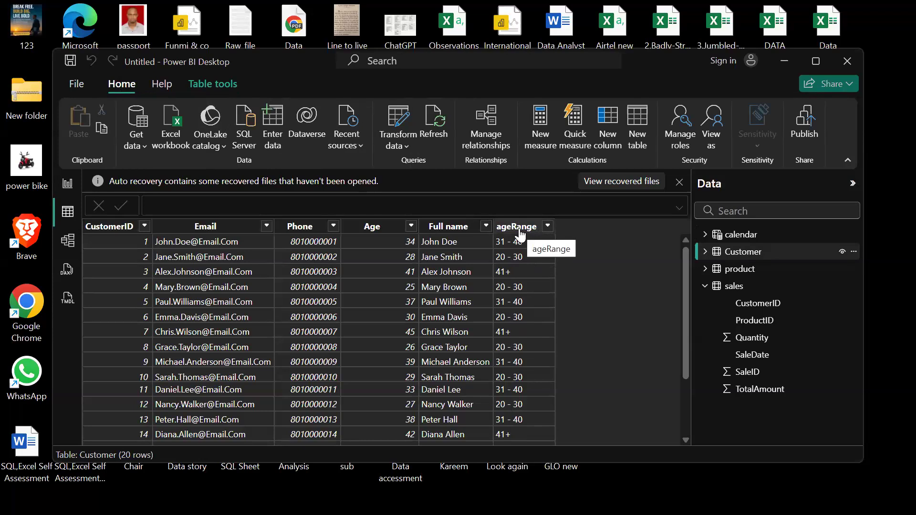
{"action": "left_click", "coordinate": [614, 132]}
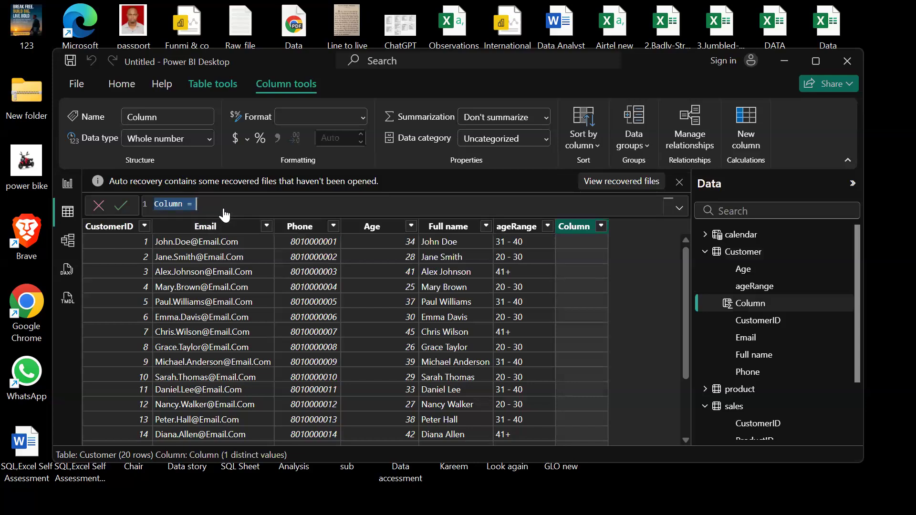
{"action": "type", "text": "New"}
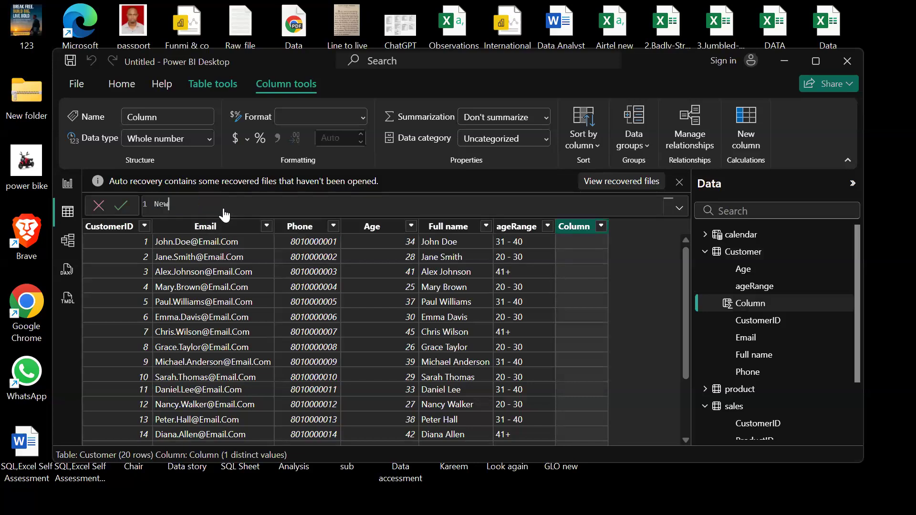
{"action": "type", "text": "ageRange ="}
{"action": "key", "text": "Return"}
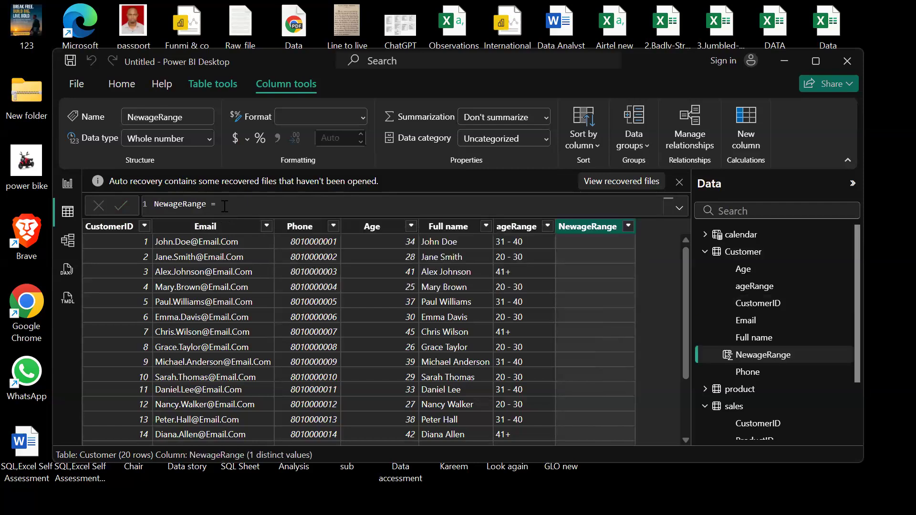
Start the NewageRange formula with "if age >=" on a second line and try to consult the Notepad notes.
{"action": "left_click", "coordinate": [224, 206]}
{"action": "key", "text": "shift+Return"}
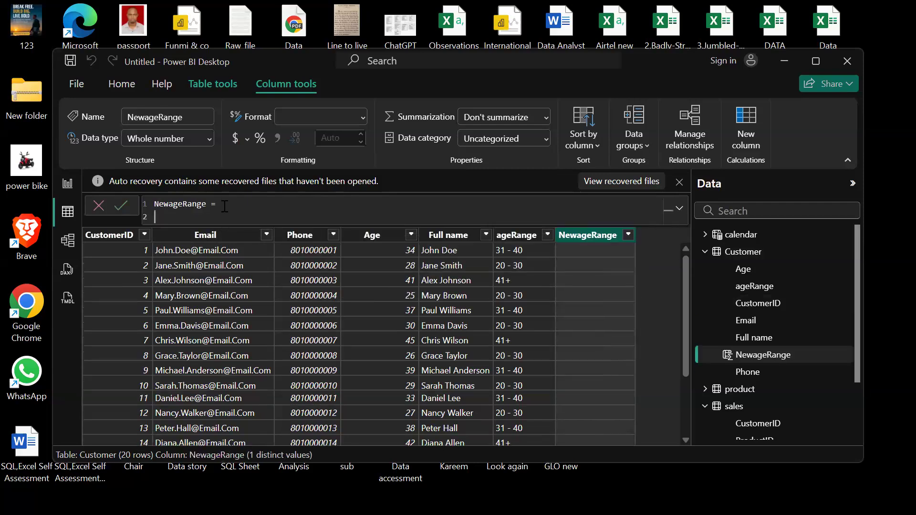
{"action": "type", "text": "if age >="}
{"action": "mouse_move", "coordinate": [501, 513]}
{"action": "mouse_move", "coordinate": [545, 498]}
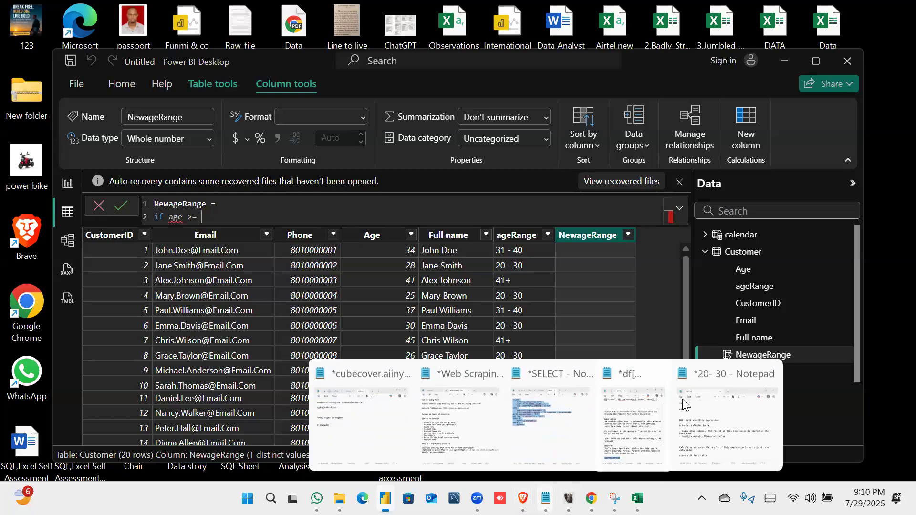
{"action": "left_click", "coordinate": [358, 422]}
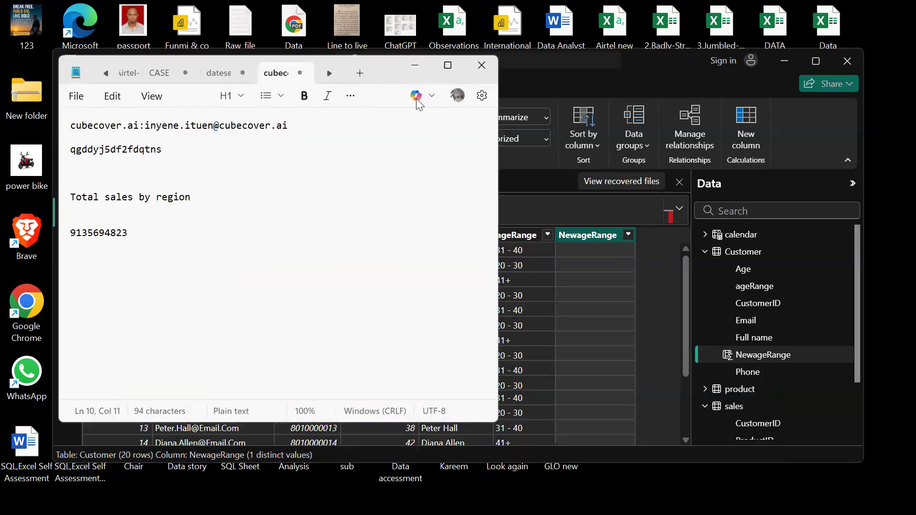
{"action": "left_click", "coordinate": [414, 66]}
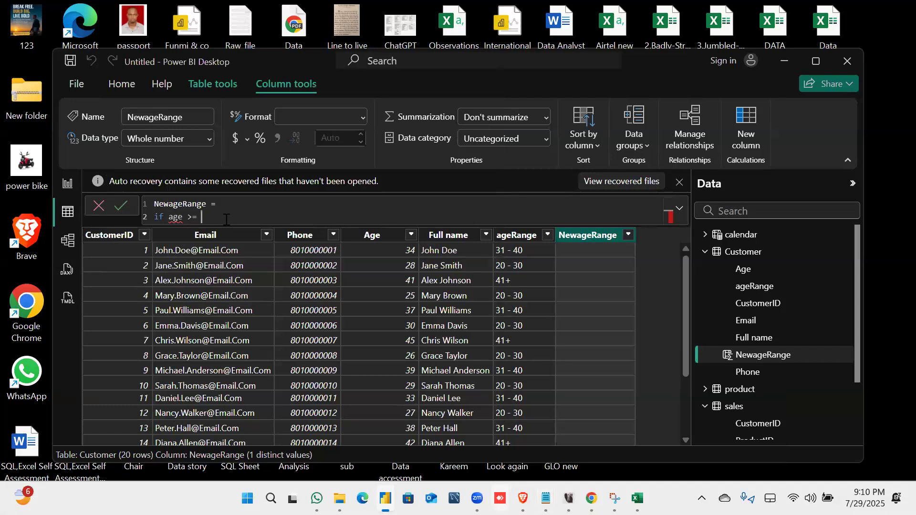
Clear the NewageRange formula and delete the column from the Customer table.
{"action": "left_click_drag", "start_coordinate": [202, 217], "coordinate": [142, 206]}
{"action": "key", "text": "BackSpace"}
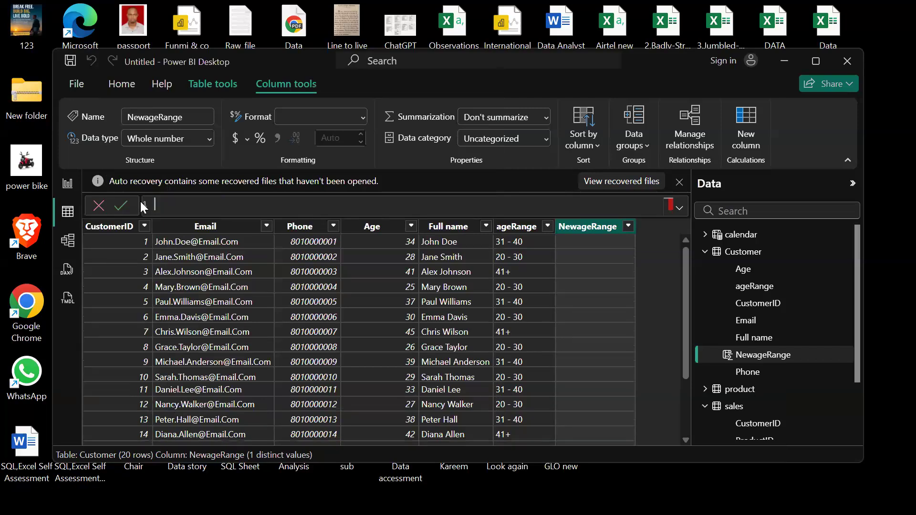
{"action": "right_click", "coordinate": [594, 234]}
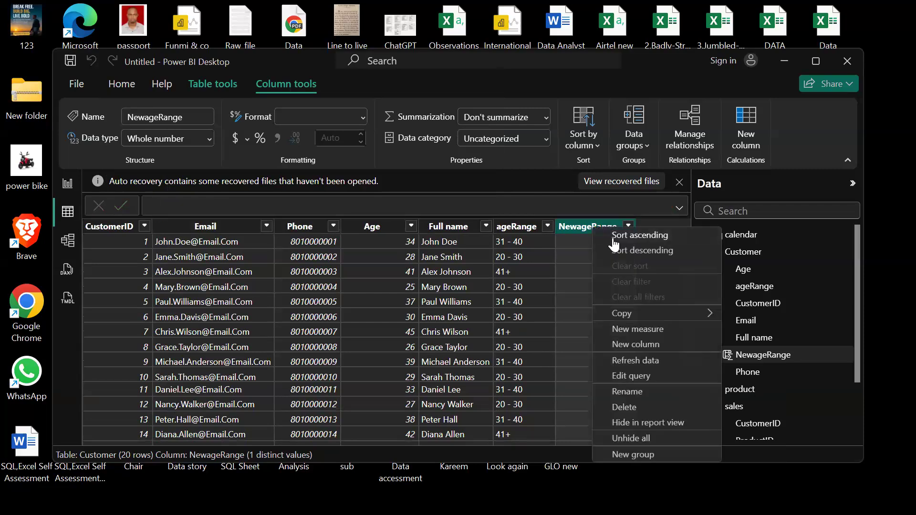
{"action": "left_click", "coordinate": [624, 406]}
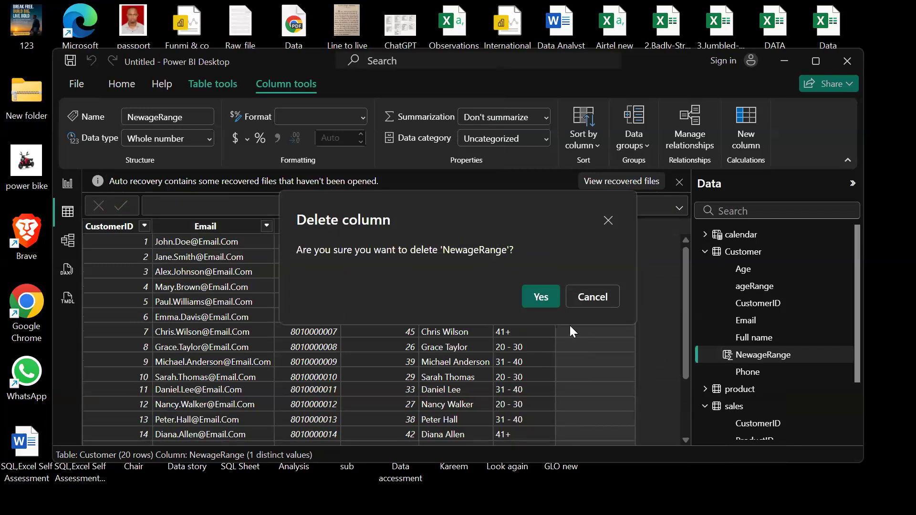
Delete the NewageRange column from the Customer table and display the sales table's data.
{"action": "left_click", "coordinate": [541, 296]}
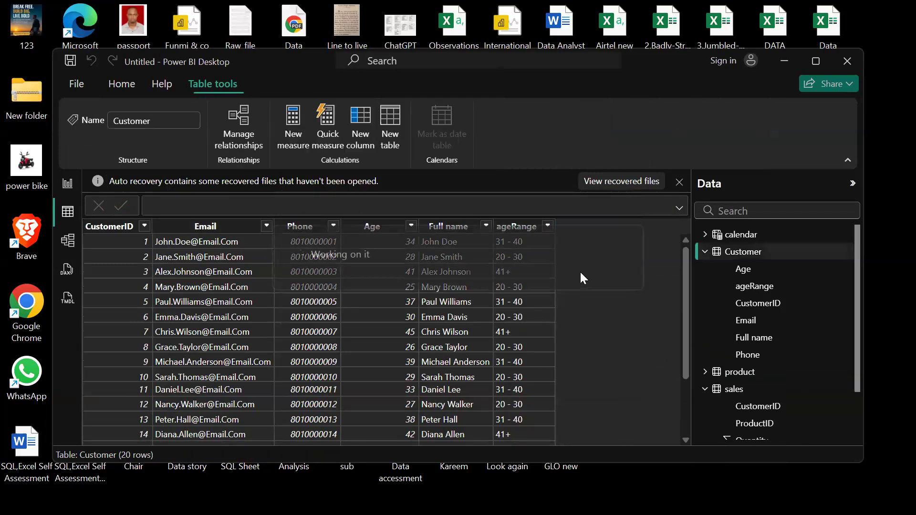
{"action": "scroll", "coordinate": [742, 343], "scroll_direction": "down", "scroll_amount": 2}
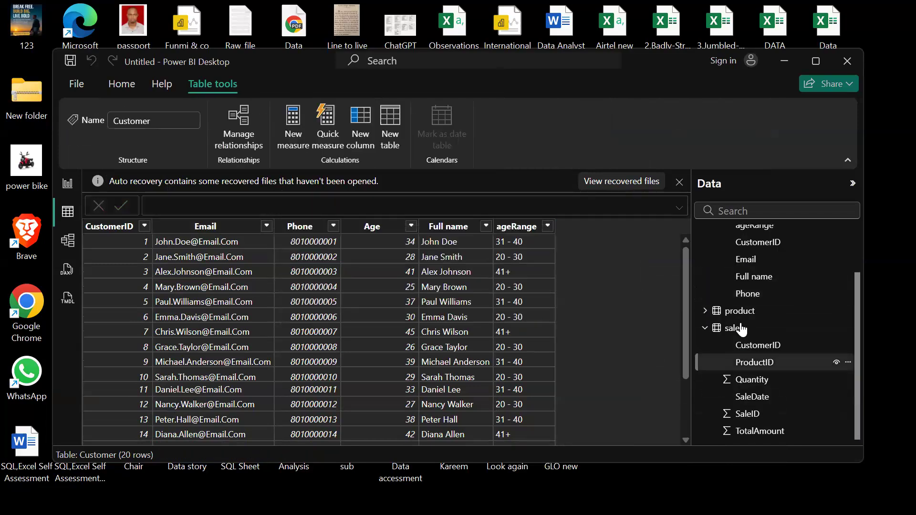
{"action": "left_click", "coordinate": [740, 333]}
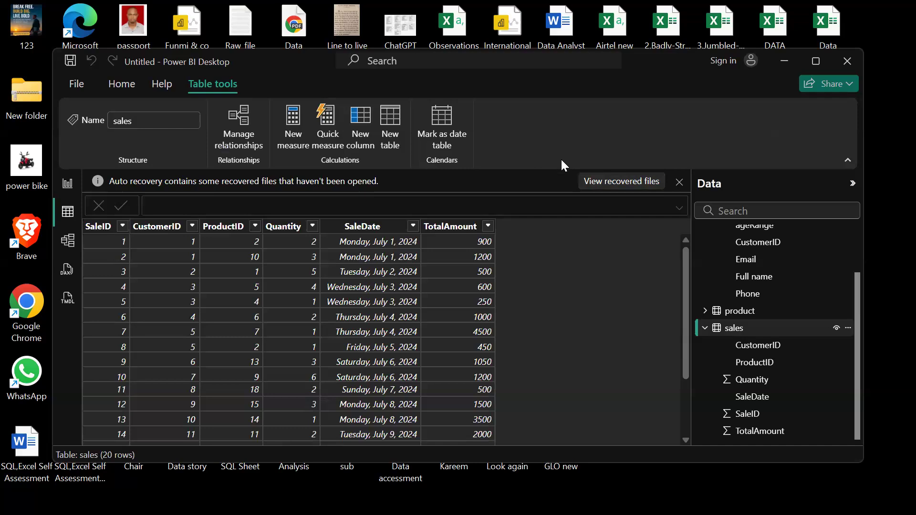
{"action": "left_click", "coordinate": [677, 183]}
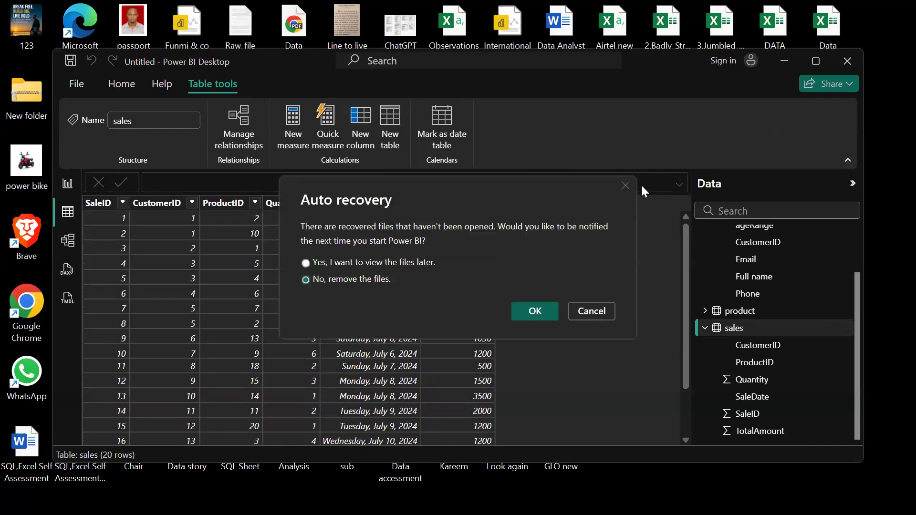
{"action": "left_click", "coordinate": [629, 185]}
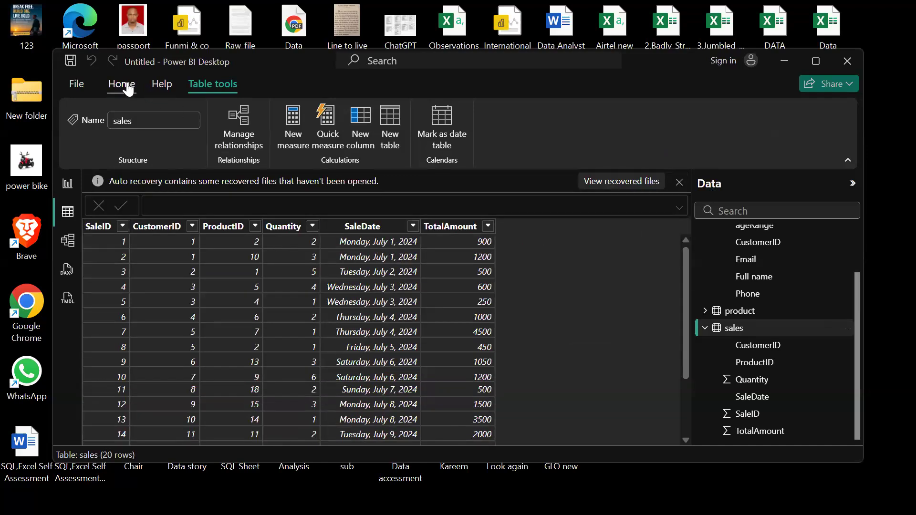
Add a new column to the sales table and enter an Average salesAmount formula using AVERAGE on sales[TotalAmount].
{"action": "left_click", "coordinate": [127, 88]}
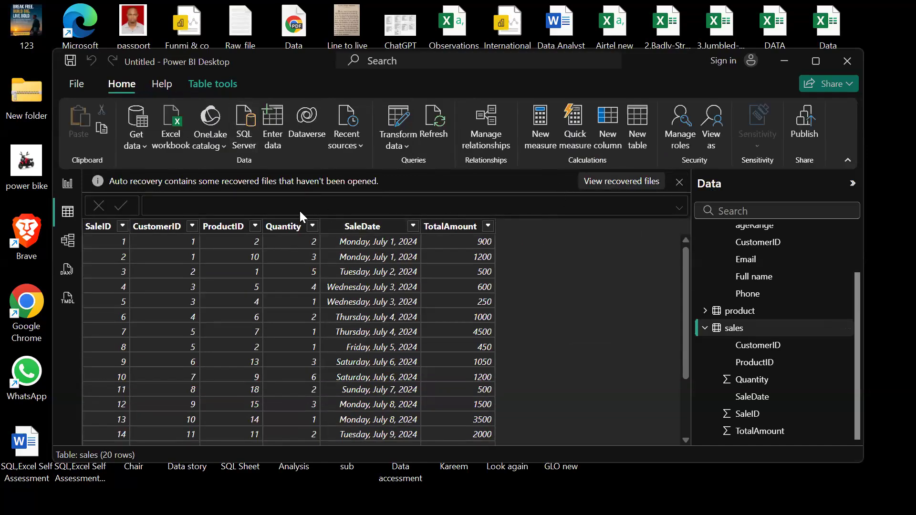
{"action": "left_click", "coordinate": [608, 137]}
{"action": "type", "text": "Averag"}
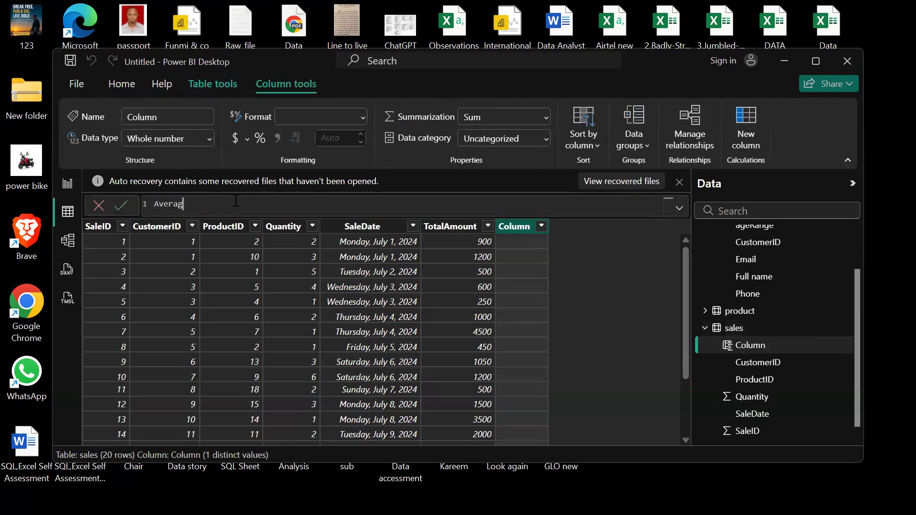
{"action": "type", "text": "e salesAmount ="}
{"action": "type", "text": "av"}
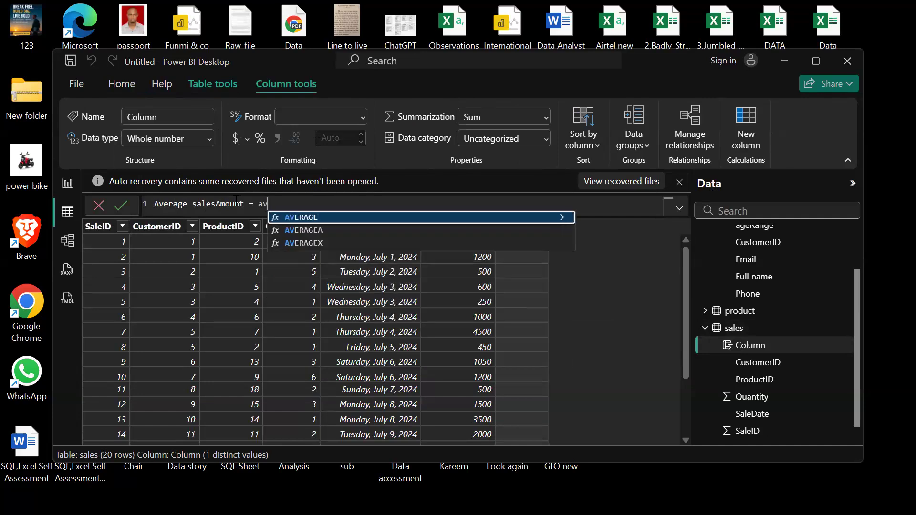
{"action": "left_click", "coordinate": [312, 218]}
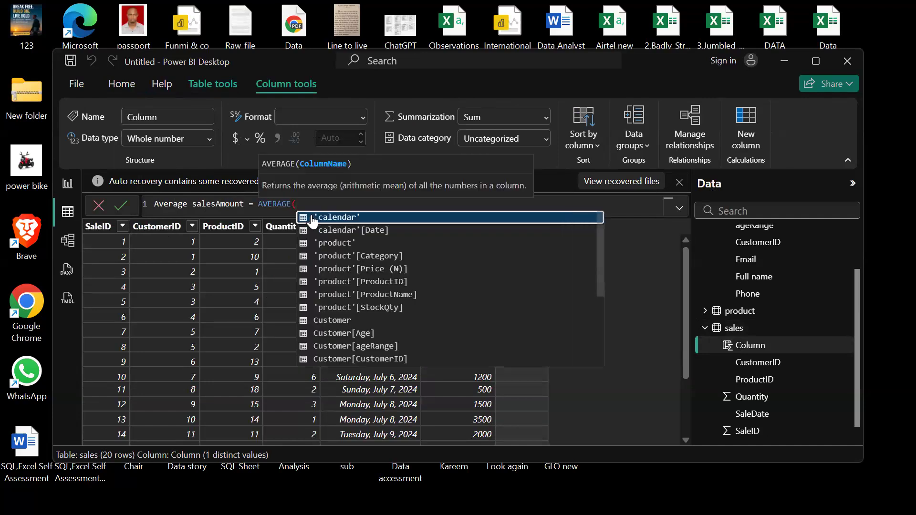
{"action": "type", "text": "("}
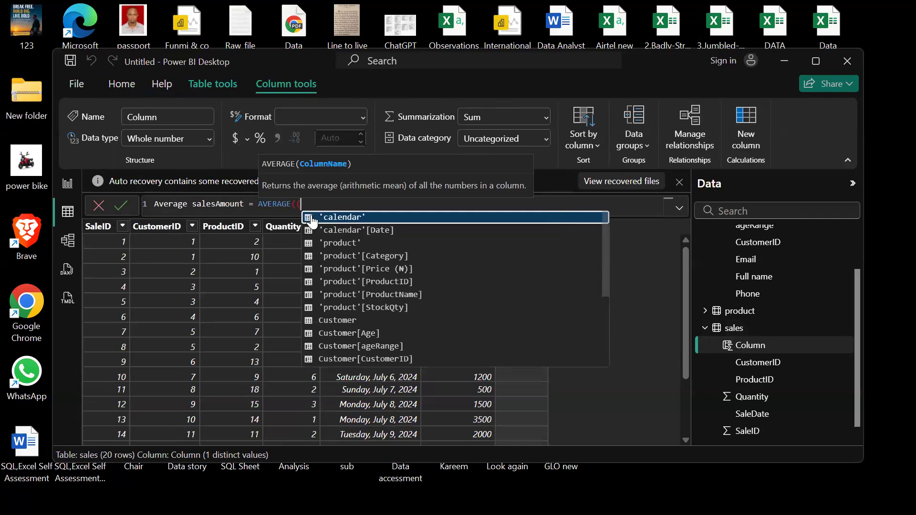
{"action": "scroll", "coordinate": [390, 327], "scroll_direction": "down", "scroll_amount": 4}
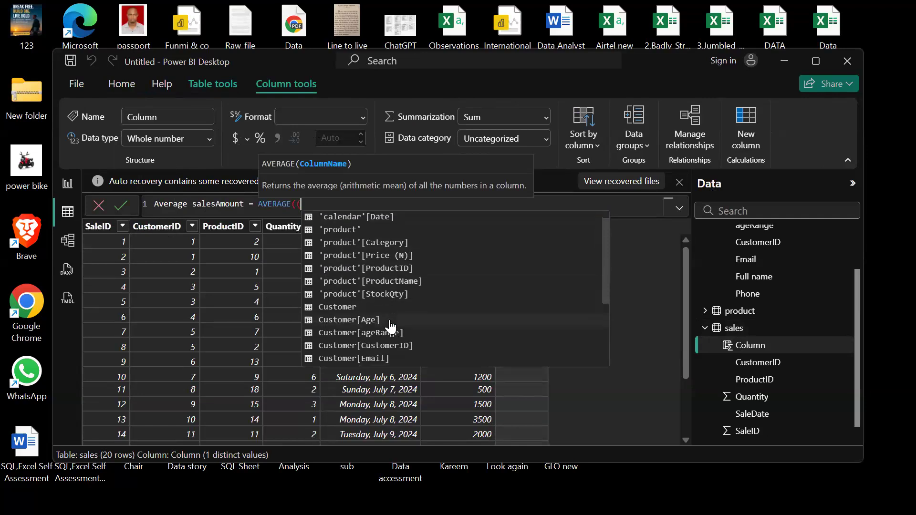
{"action": "scroll", "coordinate": [391, 327], "scroll_direction": "down", "scroll_amount": 1}
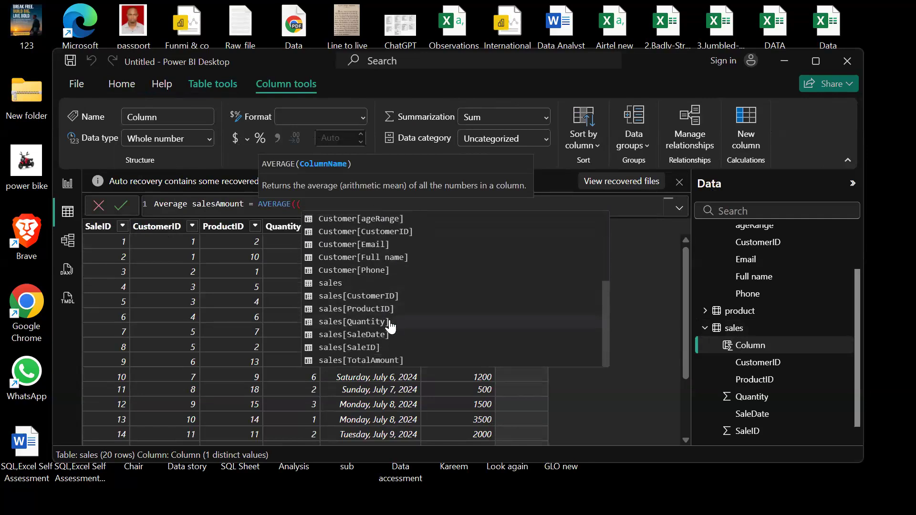
{"action": "left_click", "coordinate": [390, 361]}
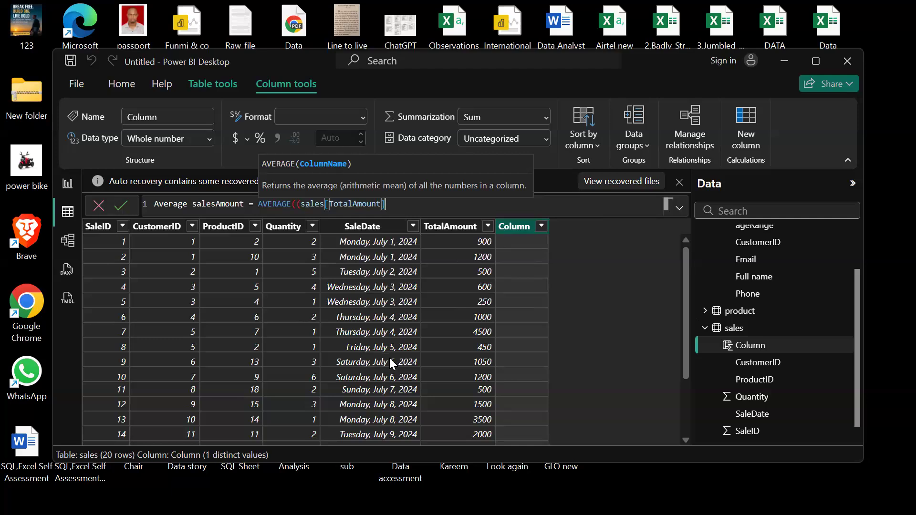
{"action": "type", "text": ")"}
Remove the duplicate opening parenthesis and commit the column formula Average salesAmount = AVERAGE(sales[TotalAmount]).
{"action": "key", "text": "Left"}
{"action": "key", "text": "Left"}
{"action": "key", "text": "Left"}
{"action": "key", "text": "Left"}
{"action": "key", "text": "Left"}
{"action": "key", "text": "Left"}
{"action": "key", "text": "Left"}
{"action": "key", "text": "Left"}
{"action": "key", "text": "Left"}
{"action": "key", "text": "Left"}
{"action": "key", "text": "Left"}
{"action": "key", "text": "Left"}
{"action": "key", "text": "Left"}
{"action": "key", "text": "Left"}
{"action": "key", "text": "Left"}
{"action": "key", "text": "Left"}
{"action": "key", "text": "Left"}
{"action": "key", "text": "Left"}
{"action": "key", "text": "Left"}
{"action": "key", "text": "Left"}
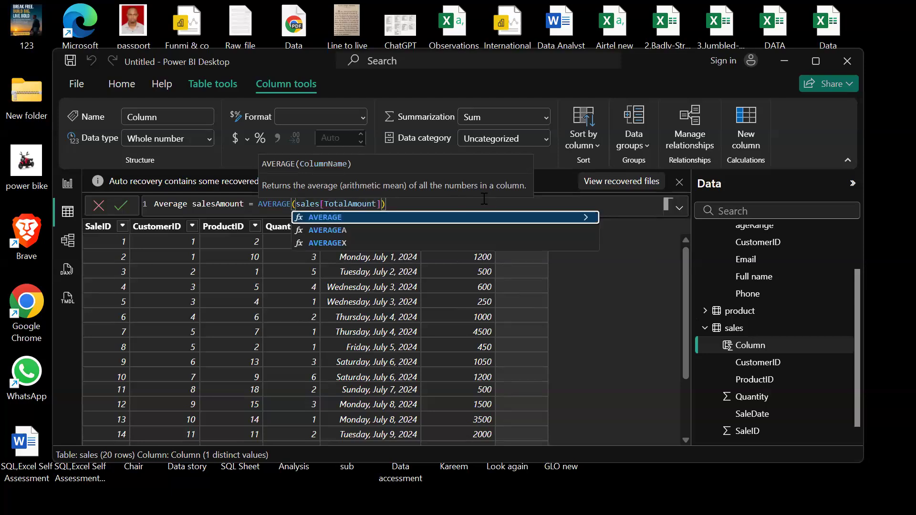
{"action": "left_click", "coordinate": [484, 198]}
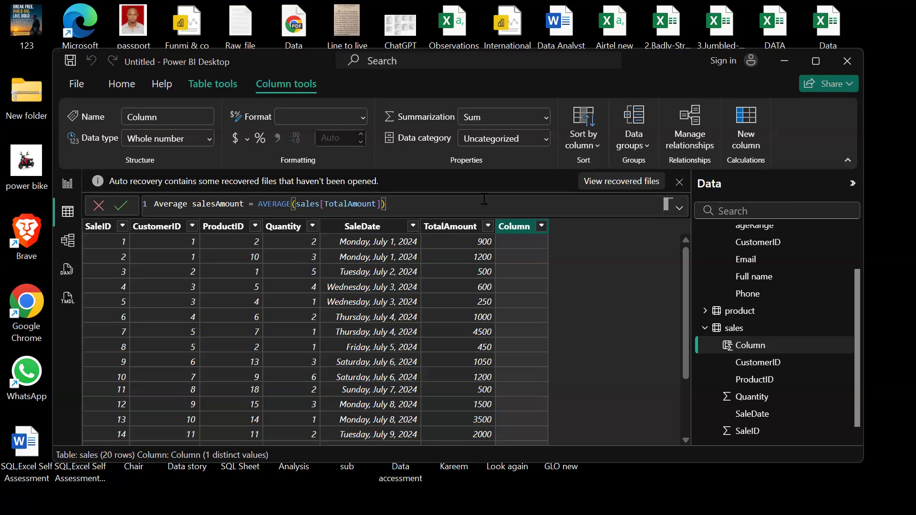
{"action": "key", "text": "Return"}
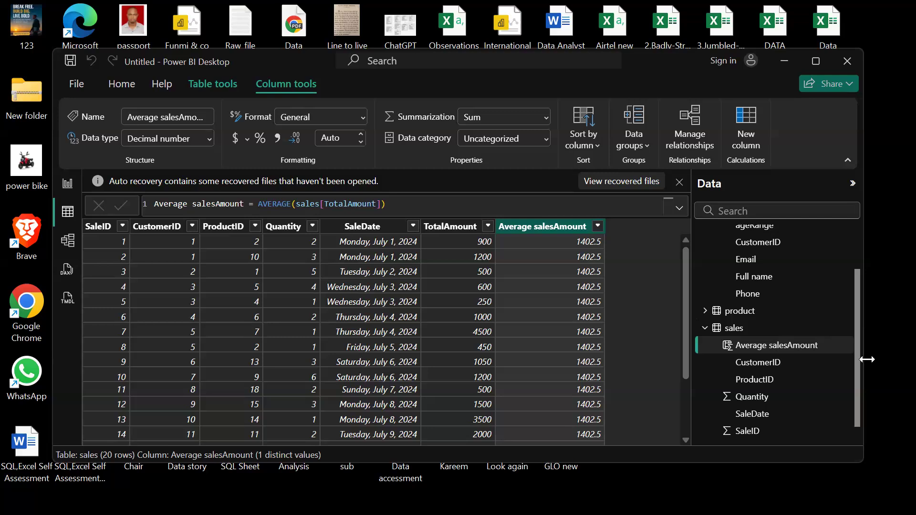
{"action": "scroll", "coordinate": [381, 404], "scroll_direction": "down", "scroll_amount": 2}
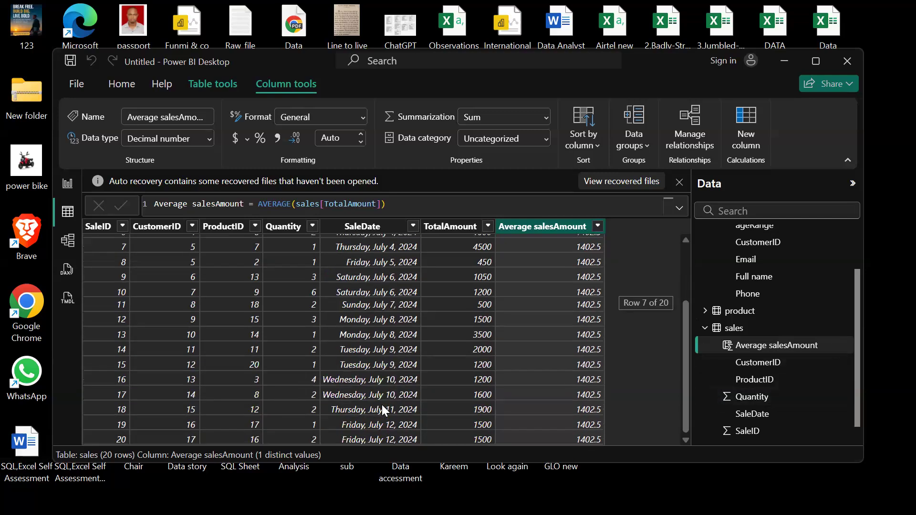
{"action": "scroll", "coordinate": [382, 404], "scroll_direction": "up", "scroll_amount": 2}
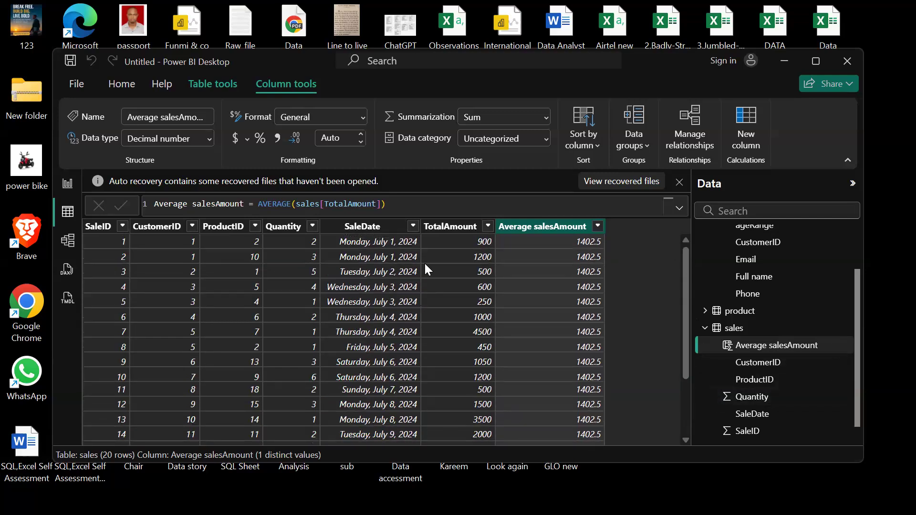
{"action": "scroll", "coordinate": [475, 396], "scroll_direction": "down", "scroll_amount": 2}
{"action": "scroll", "coordinate": [476, 395], "scroll_direction": "up", "scroll_amount": 2}
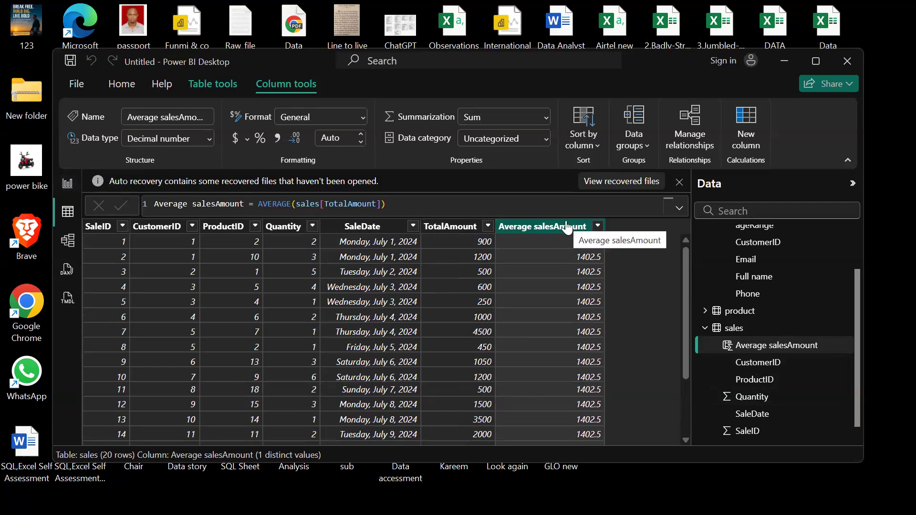
Create a measure in the sales table defined as Avg. SalesAmount = sum(sales[TotalAmount]).
{"action": "left_click", "coordinate": [122, 86]}
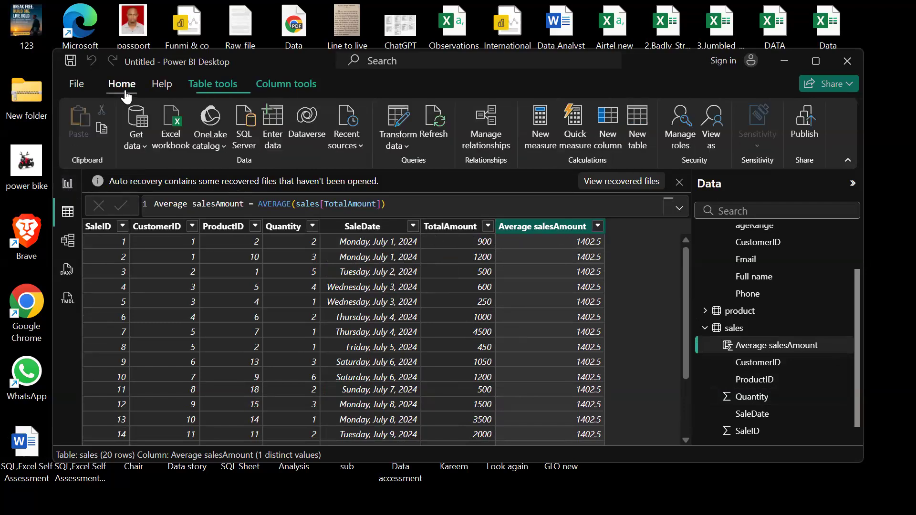
{"action": "left_click", "coordinate": [548, 141]}
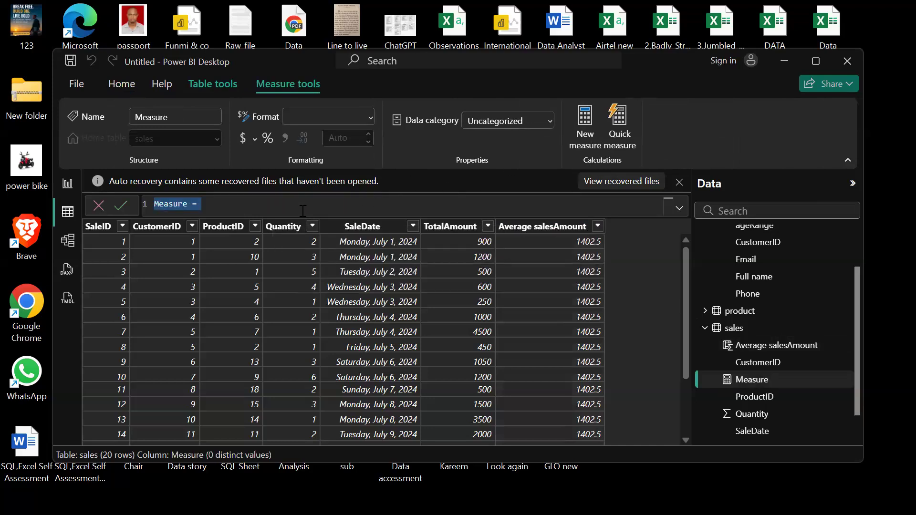
{"action": "type", "text": "Av"}
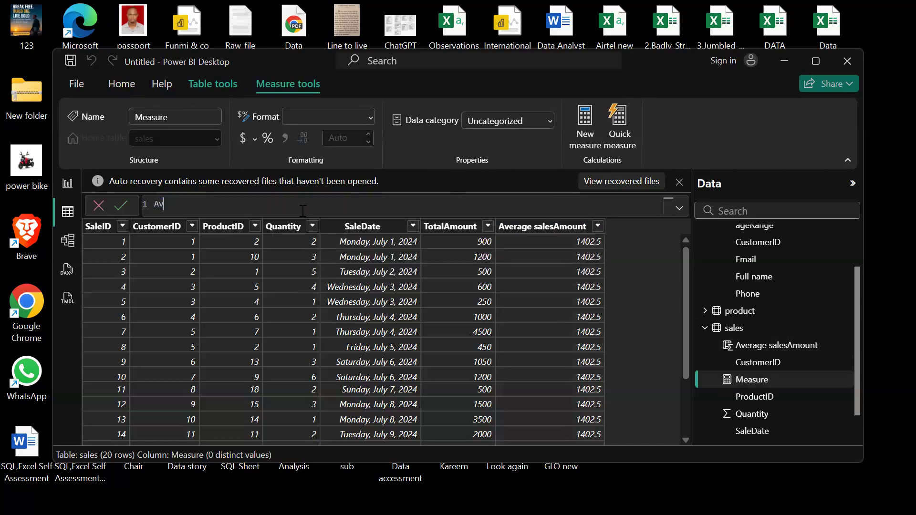
{"action": "type", "text": "g. SalesAmount =s"}
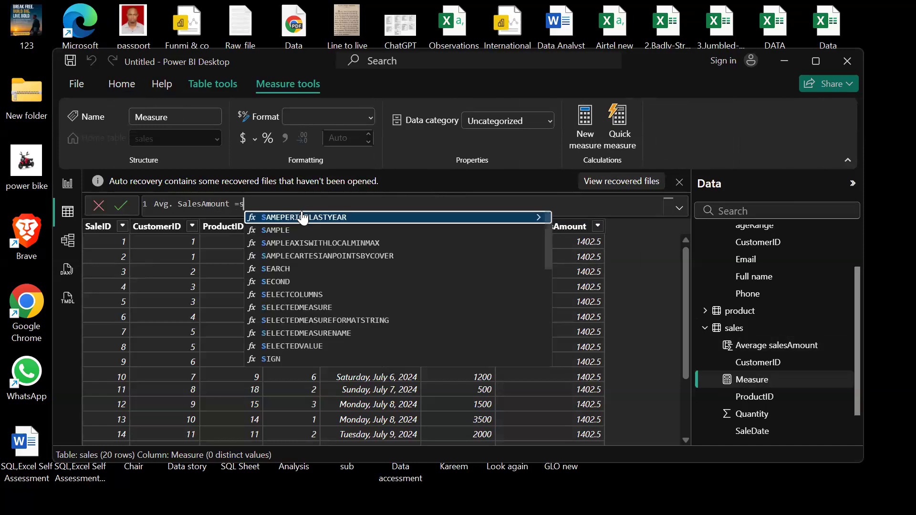
{"action": "type", "text": "um("}
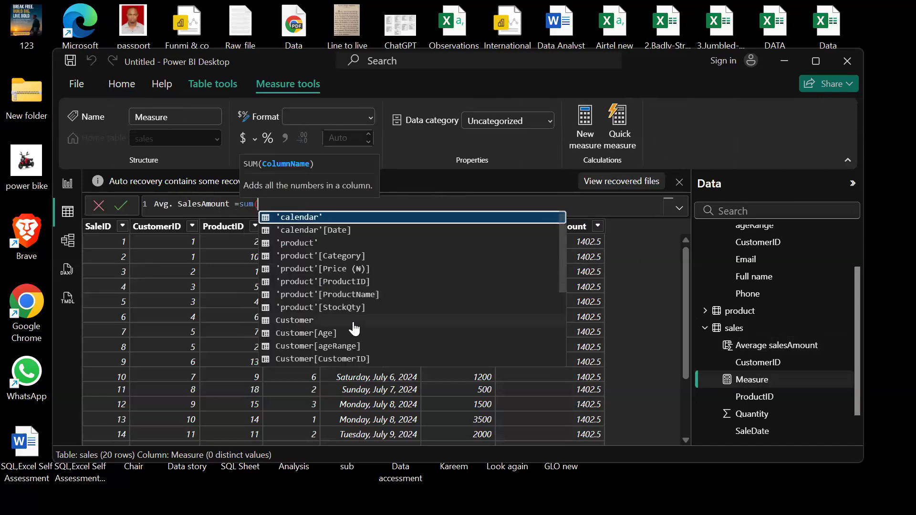
{"action": "scroll", "coordinate": [353, 328], "scroll_direction": "down", "scroll_amount": 4}
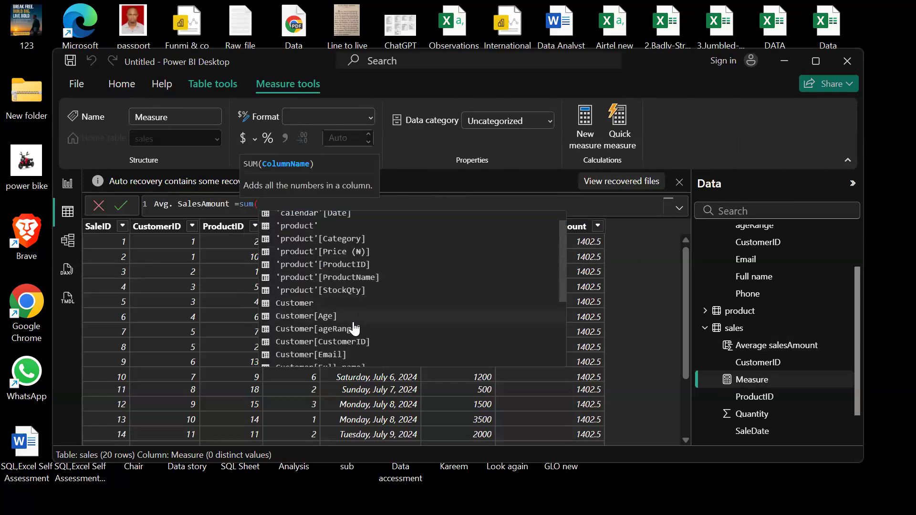
{"action": "scroll", "coordinate": [352, 328], "scroll_direction": "down", "scroll_amount": 1}
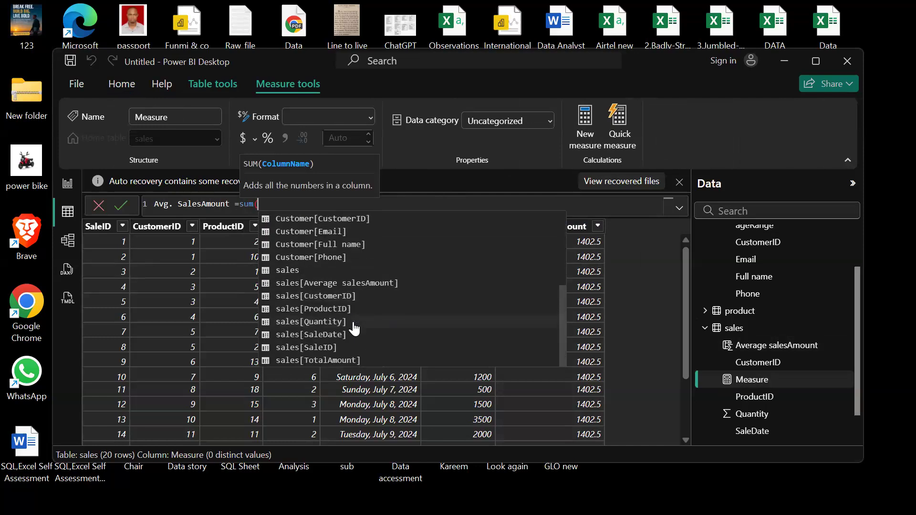
{"action": "left_click", "coordinate": [341, 355]}
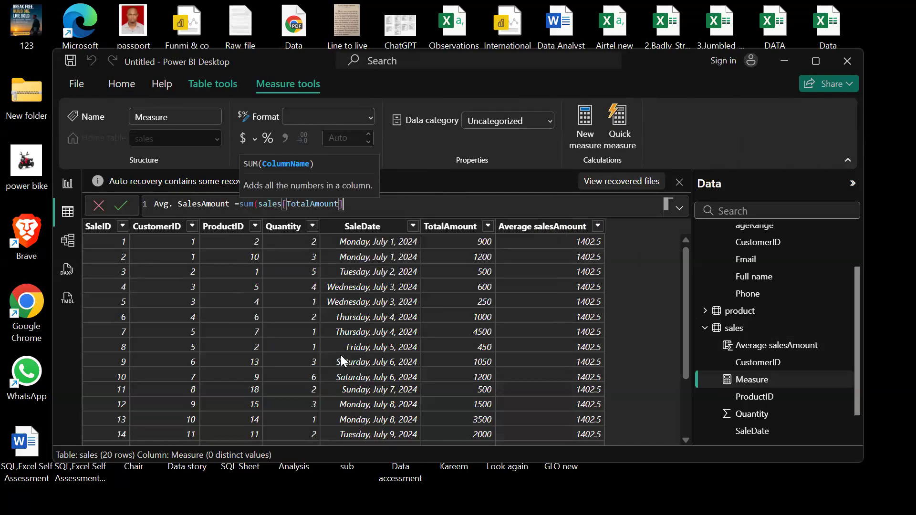
{"action": "type", "text": ")"}
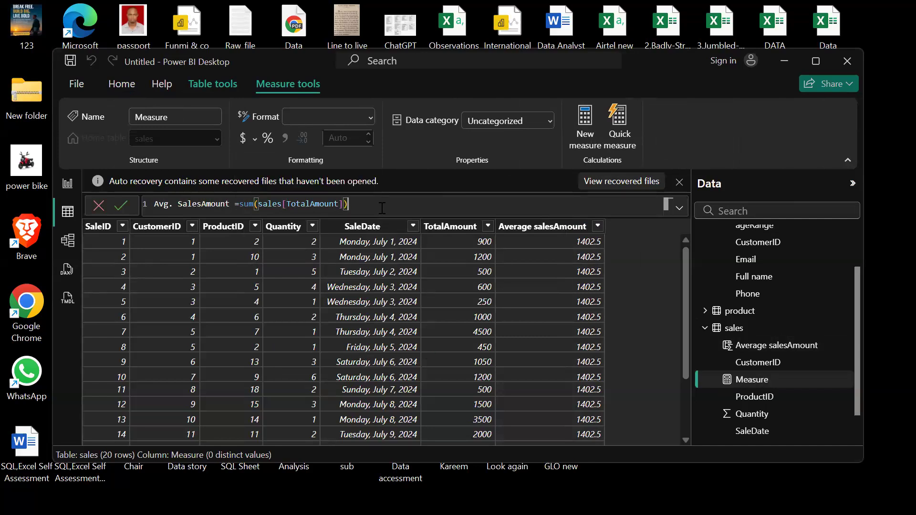
{"action": "key", "text": "Return"}
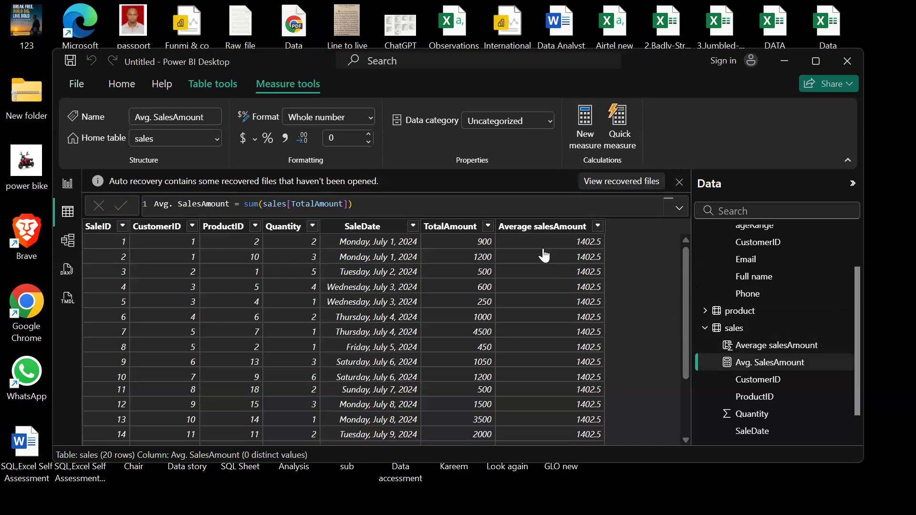
Maximize the window and compare the Average salesAmount column with the Avg. SalesAmount measure in the sales table.
{"action": "left_click", "coordinate": [817, 64]}
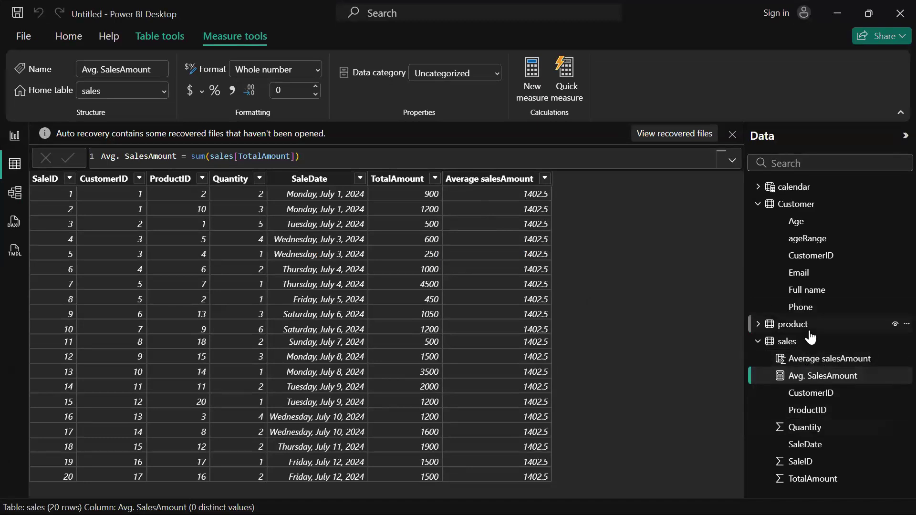
{"action": "left_click", "coordinate": [817, 360]}
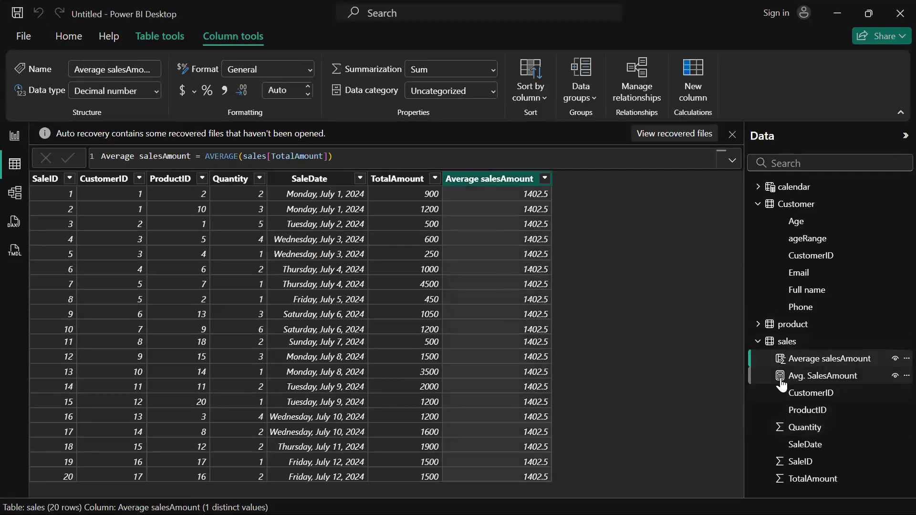
{"action": "left_click", "coordinate": [803, 385]}
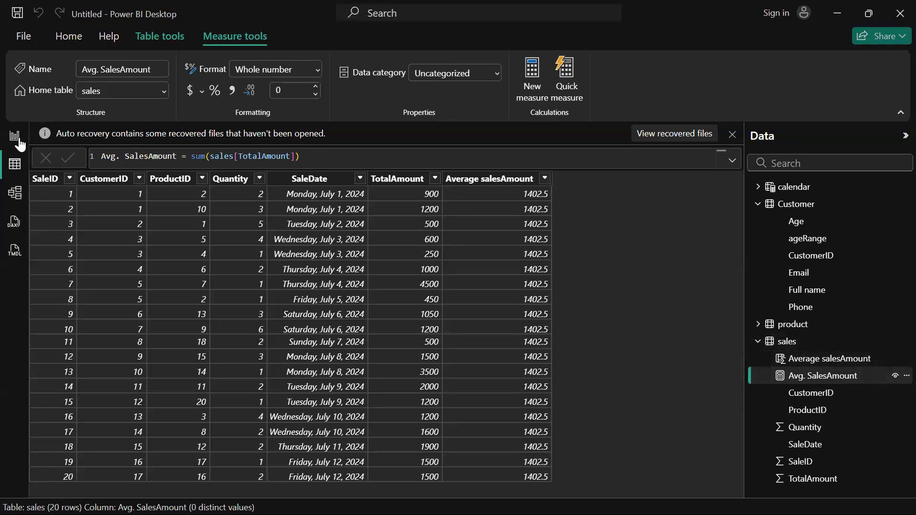
Switch to the report view and add an empty Card visual to Page 1.
{"action": "left_click", "coordinate": [16, 139]}
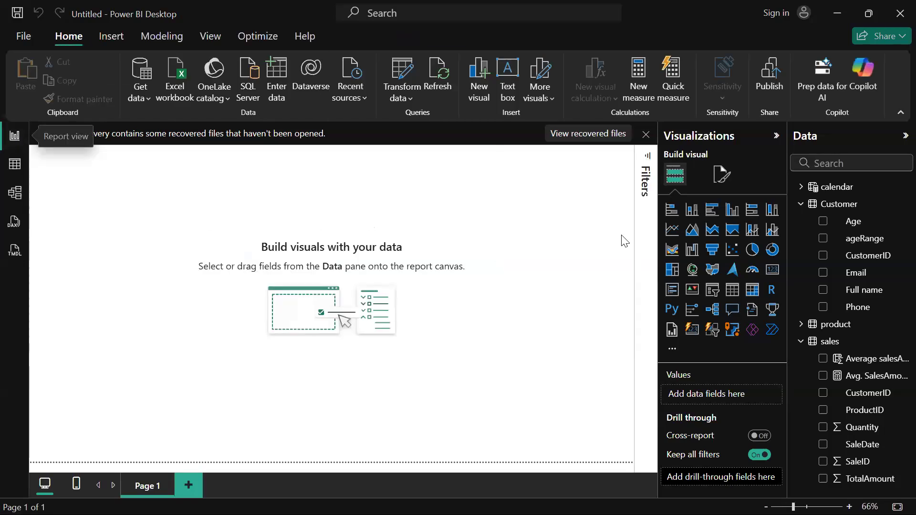
{"action": "left_click_drag", "start_coordinate": [879, 364], "coordinate": [796, 293]}
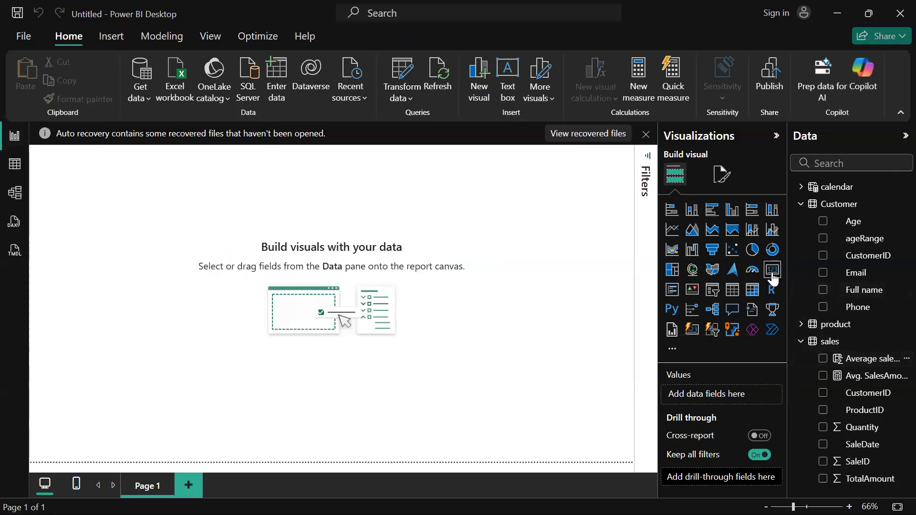
{"action": "left_click", "coordinate": [773, 277]}
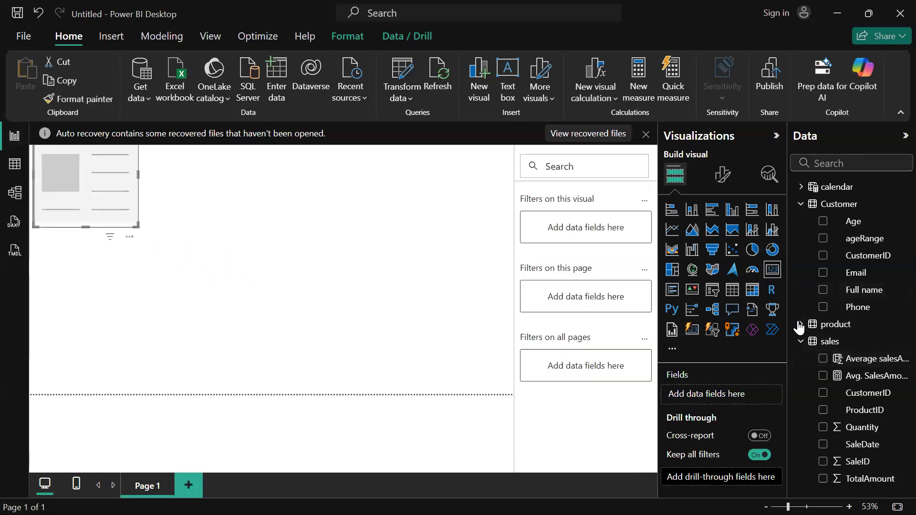
Show the Average salesAmount column in the empty card and move the card slightly lower on Page 1.
{"action": "left_click", "coordinate": [826, 364]}
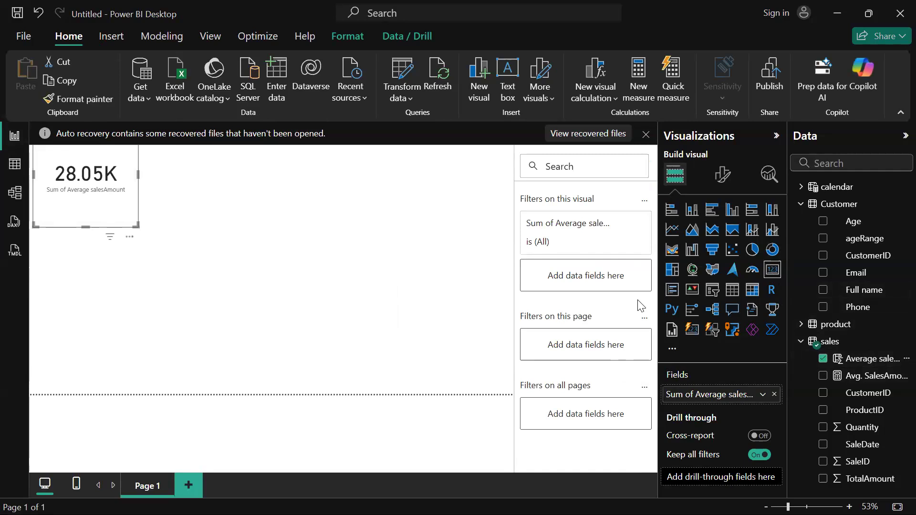
{"action": "left_click_drag", "start_coordinate": [117, 211], "coordinate": [118, 256]}
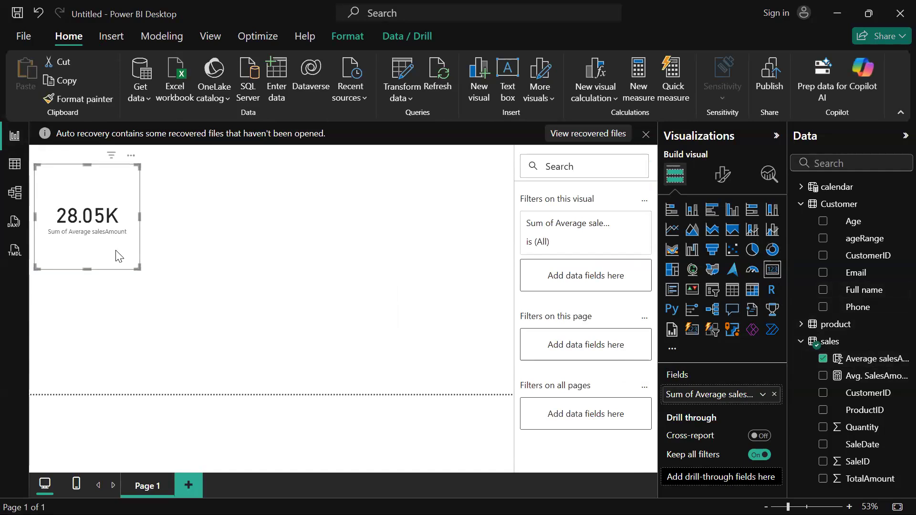
Add a second Card visual below the first one, showing the Avg. SalesAmount measure.
{"action": "left_click", "coordinate": [241, 205]}
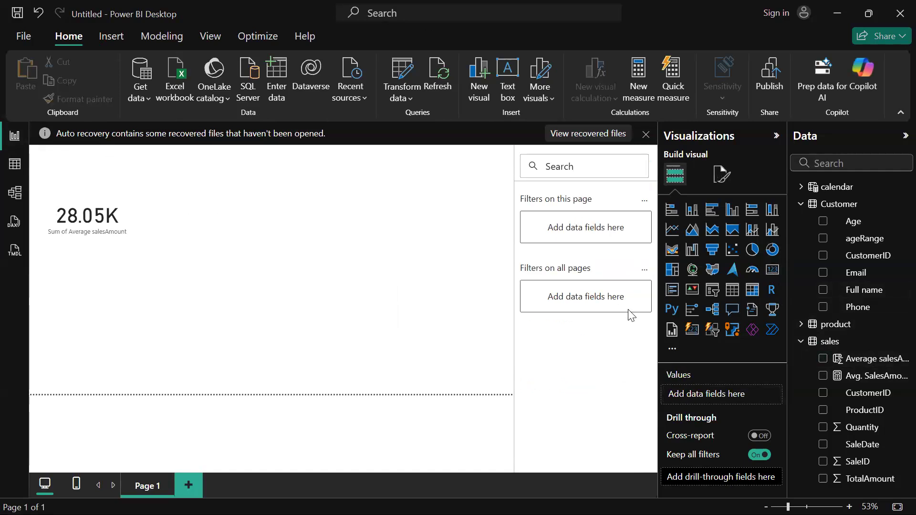
{"action": "left_click", "coordinate": [771, 272]}
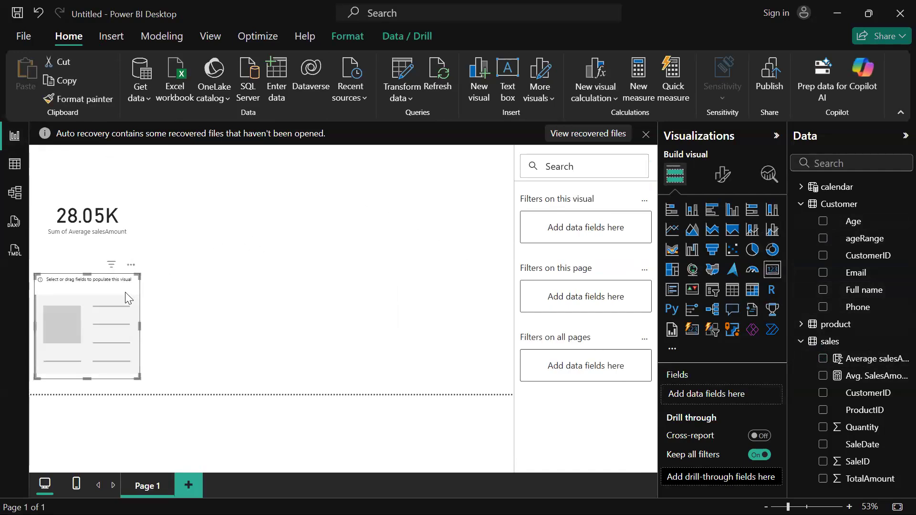
{"action": "left_click", "coordinate": [823, 376]}
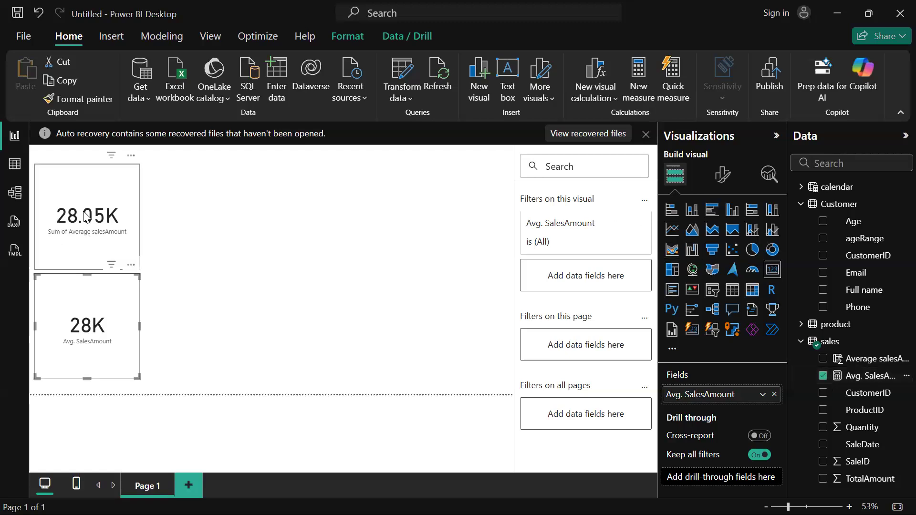
Examine the visual and general format settings of the Average salesAmount card, including its data format and effects.
{"action": "left_click", "coordinate": [108, 203]}
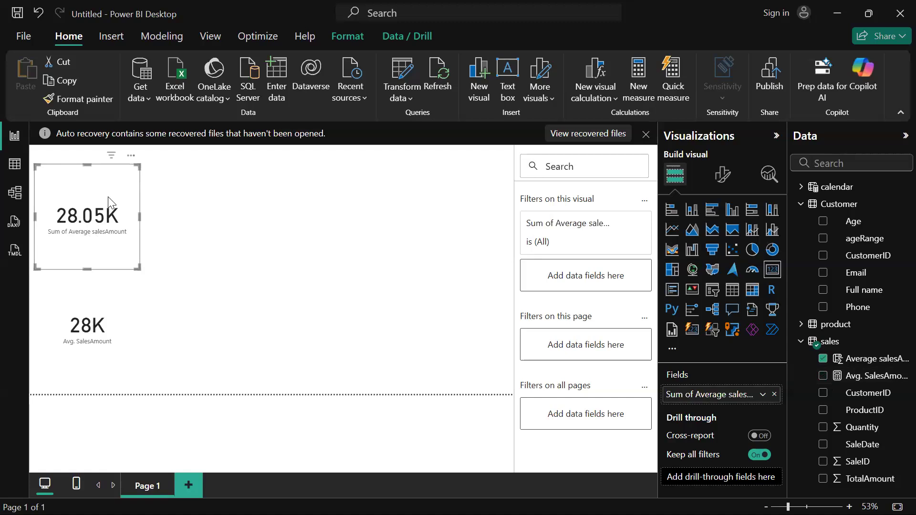
{"action": "left_click", "coordinate": [728, 179]}
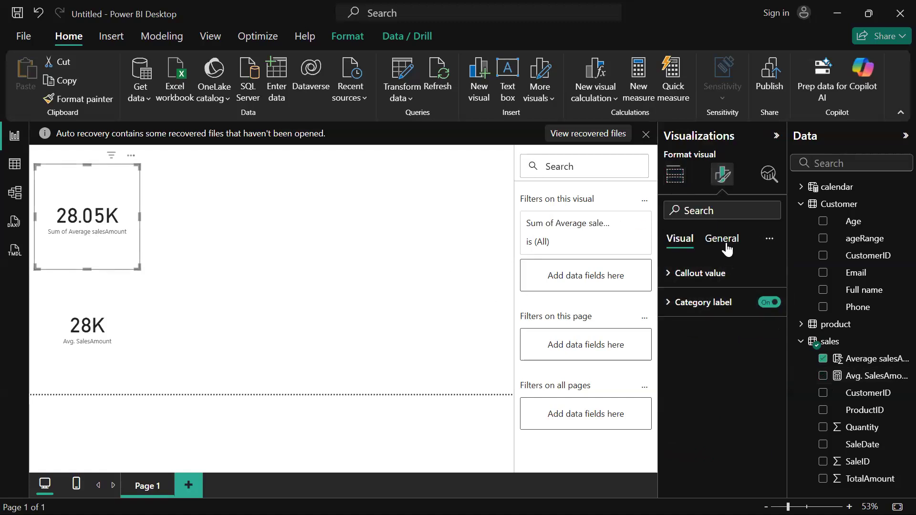
{"action": "left_click", "coordinate": [725, 242]}
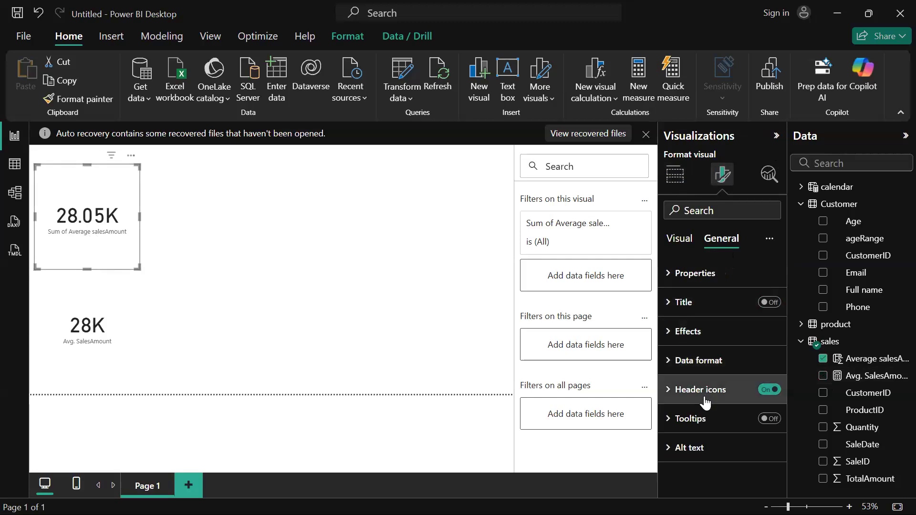
{"action": "left_click", "coordinate": [681, 239]}
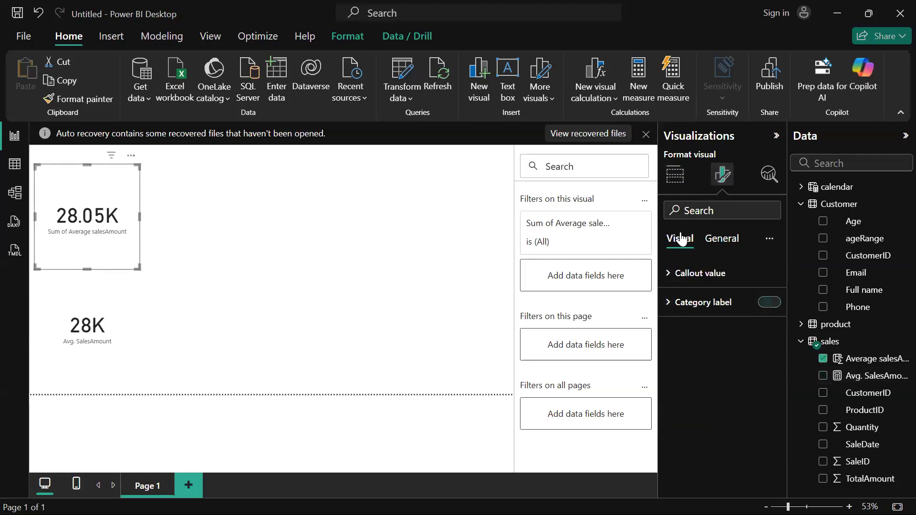
{"action": "left_click", "coordinate": [721, 244]}
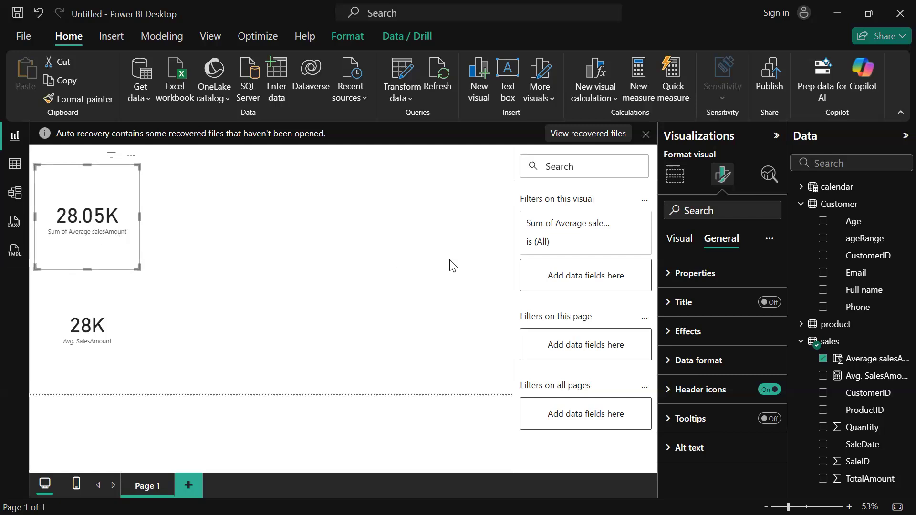
{"action": "left_click", "coordinate": [689, 239]}
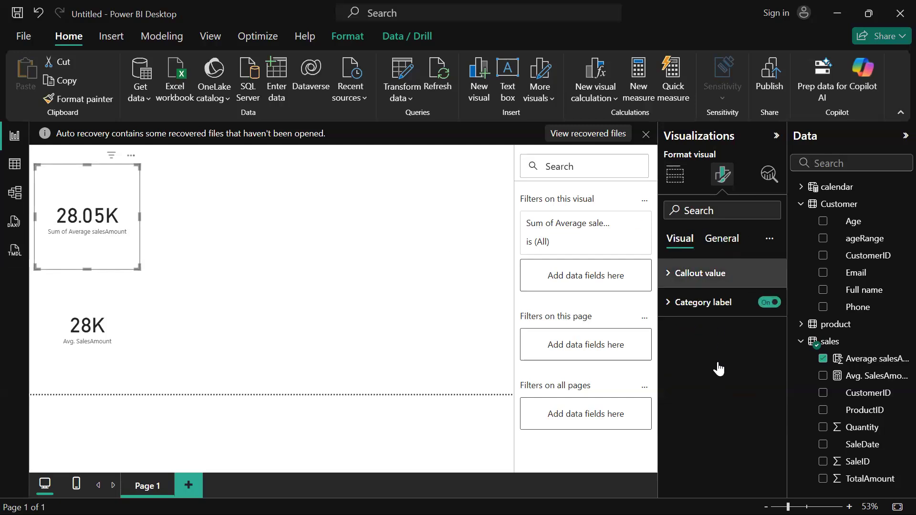
{"action": "key", "text": "Right"}
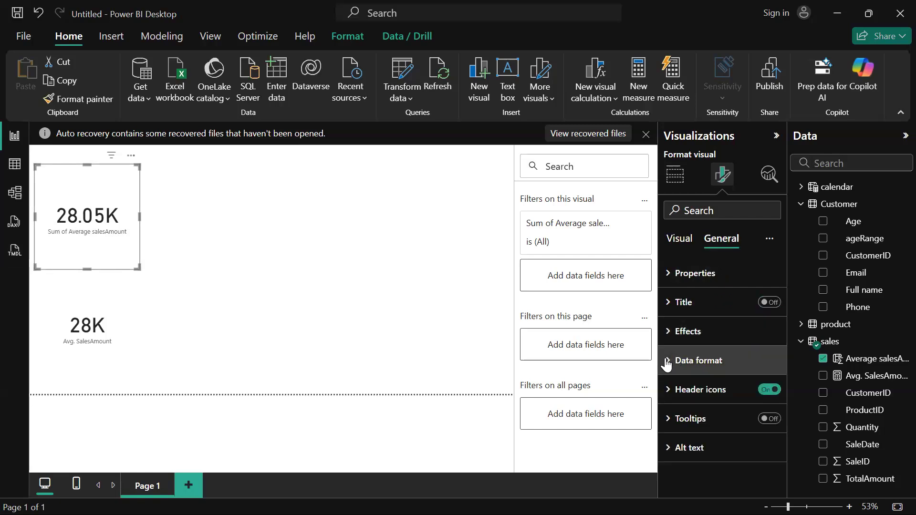
{"action": "left_click", "coordinate": [710, 377]}
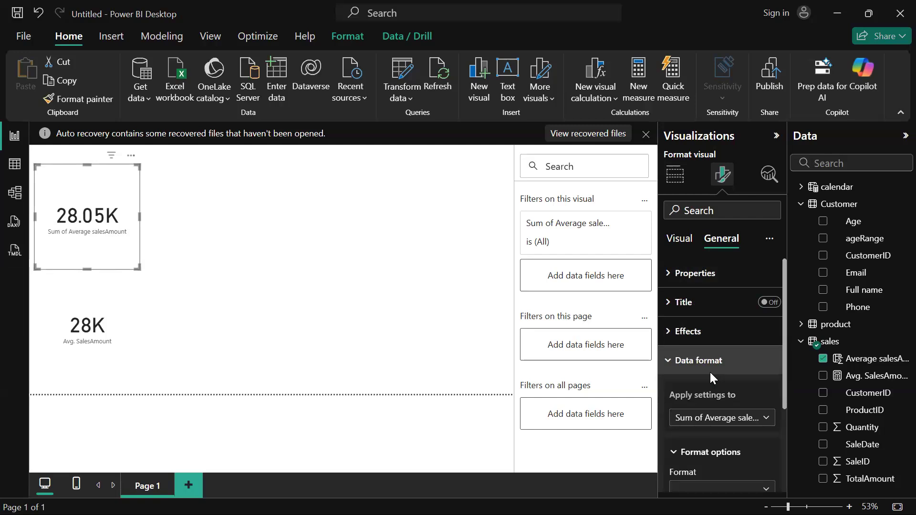
{"action": "scroll", "coordinate": [708, 376], "scroll_direction": "down", "scroll_amount": 2}
{"action": "scroll", "coordinate": [740, 342], "scroll_direction": "up", "scroll_amount": 1}
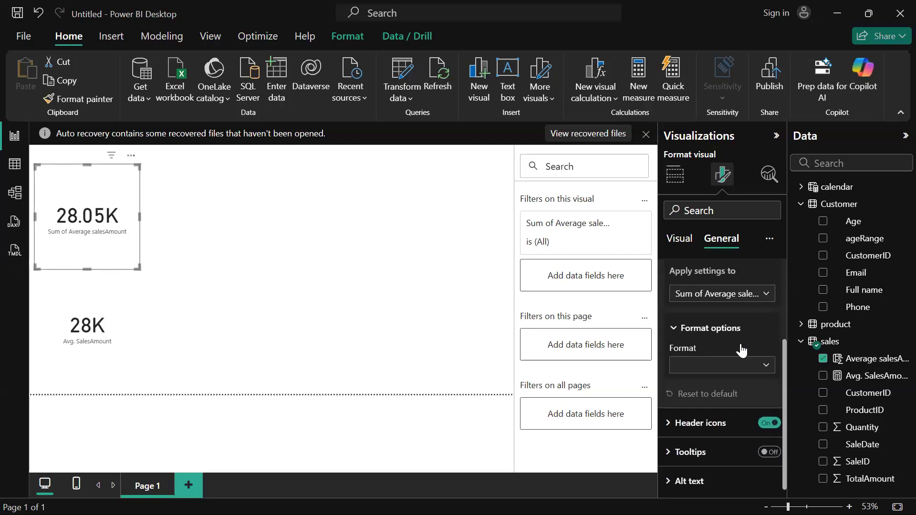
{"action": "scroll", "coordinate": [739, 341], "scroll_direction": "up", "scroll_amount": 3}
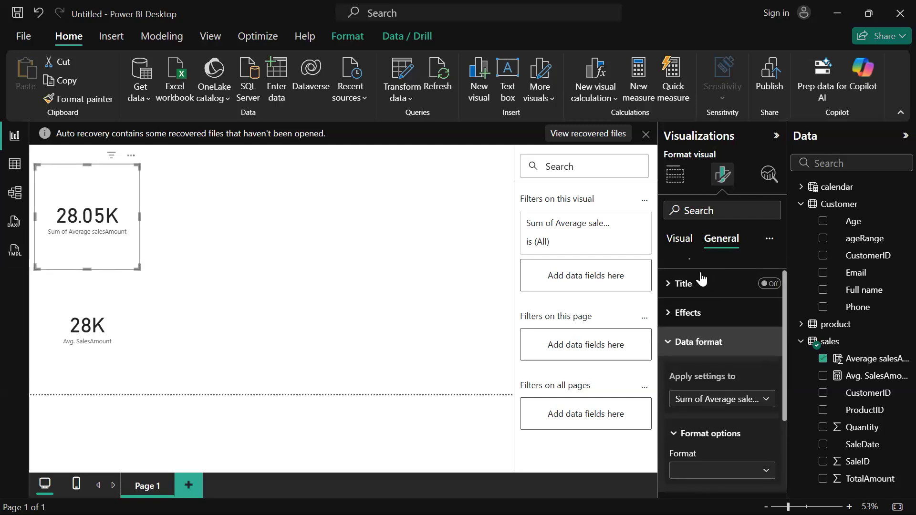
{"action": "scroll", "coordinate": [670, 293], "scroll_direction": "down", "scroll_amount": 1}
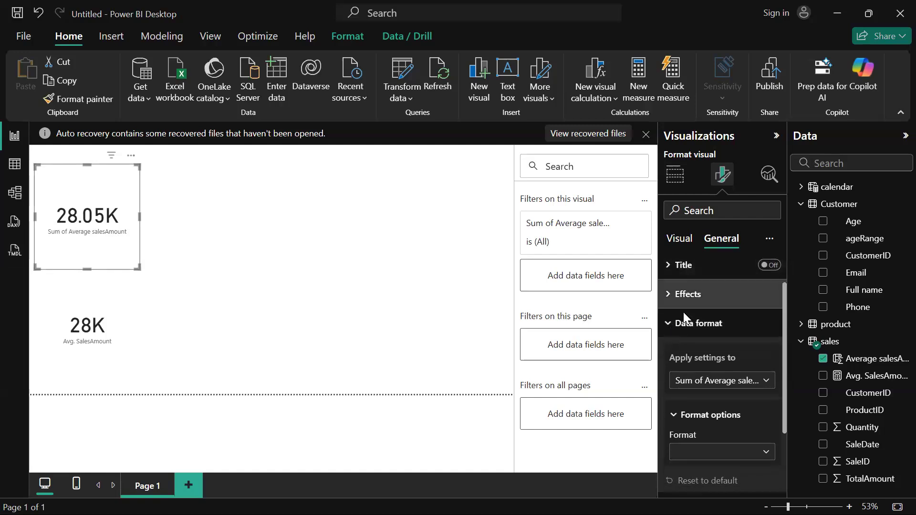
{"action": "left_click", "coordinate": [683, 293]}
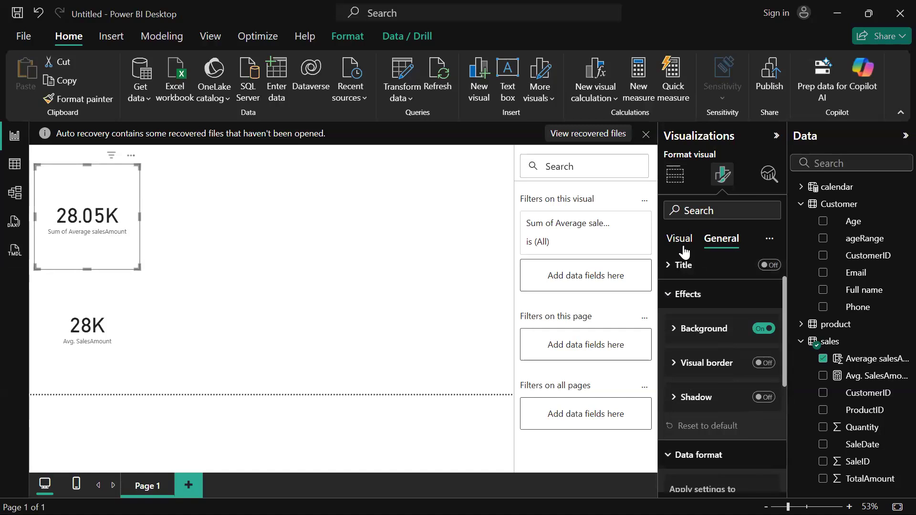
{"action": "scroll", "coordinate": [684, 252], "scroll_direction": "down", "scroll_amount": 1}
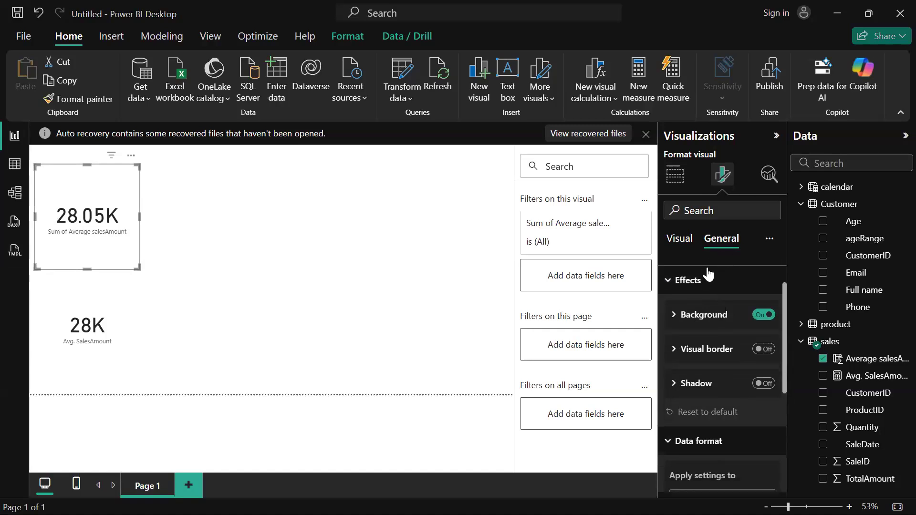
Set the display units of the Average salesAmount card's callout value to None.
{"action": "left_click", "coordinate": [679, 238]}
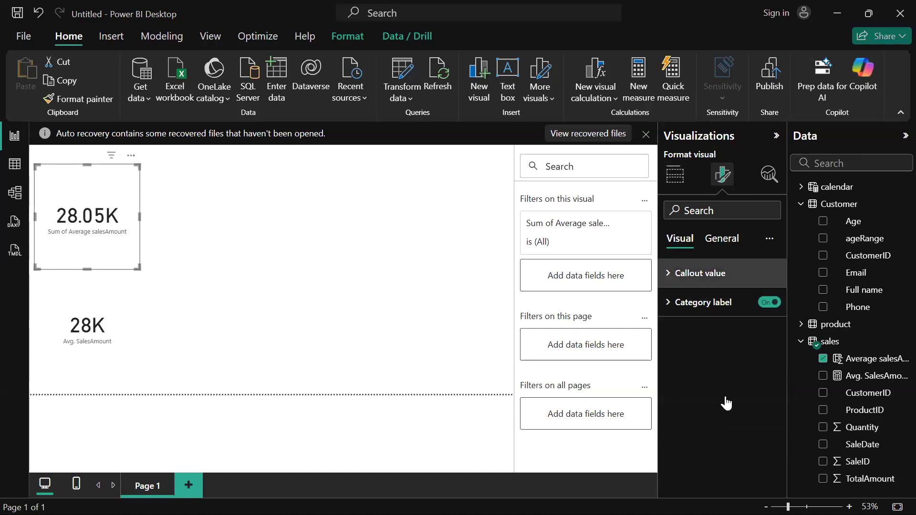
{"action": "scroll", "coordinate": [749, 433], "scroll_direction": "down", "scroll_amount": 3}
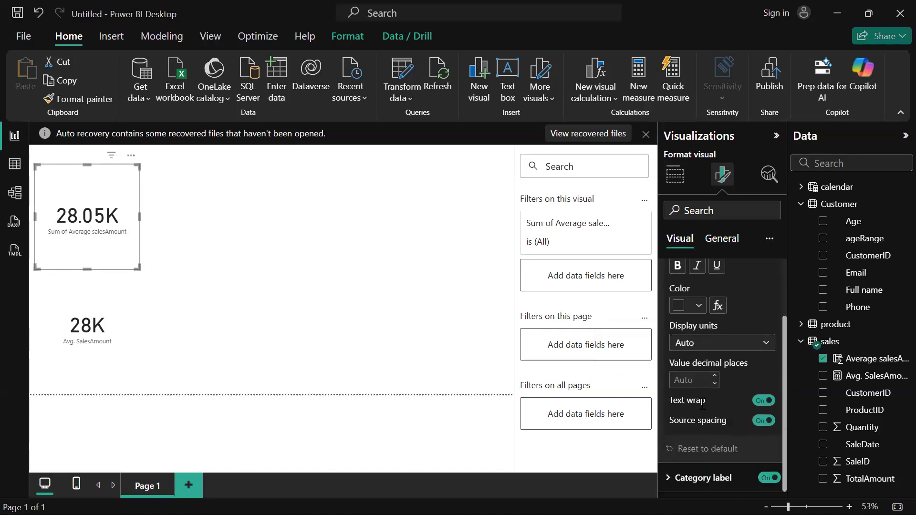
{"action": "left_click", "coordinate": [766, 344]}
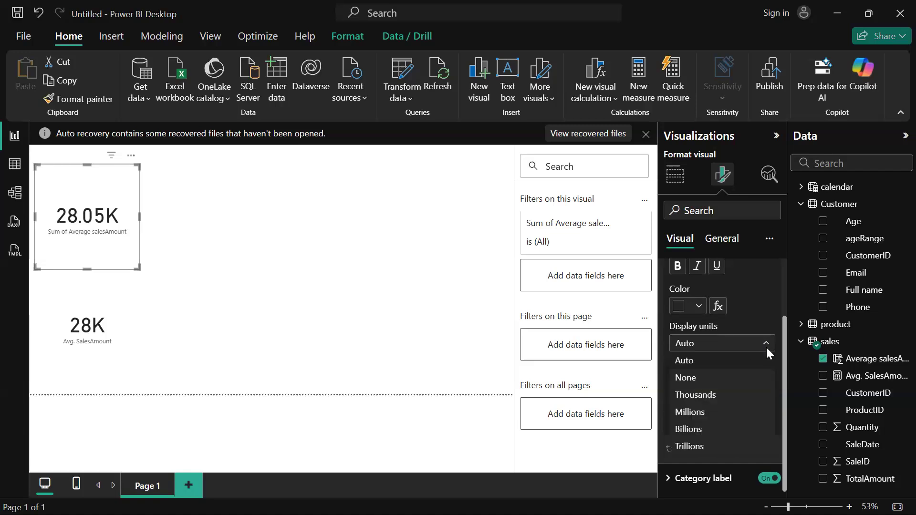
{"action": "left_click", "coordinate": [727, 384]}
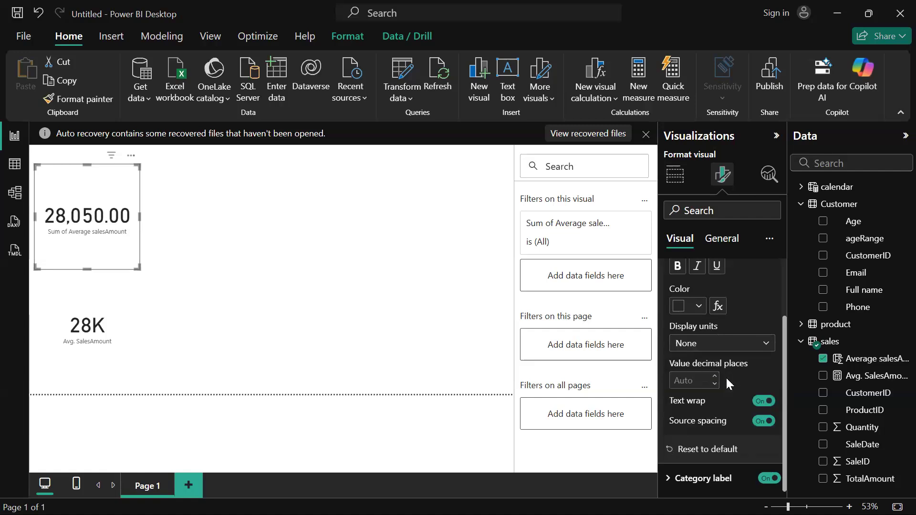
Set the callout value's display units on the Average salesAmount card to Thousands, then collapse its settings and deselect the card.
{"action": "left_click", "coordinate": [764, 353]}
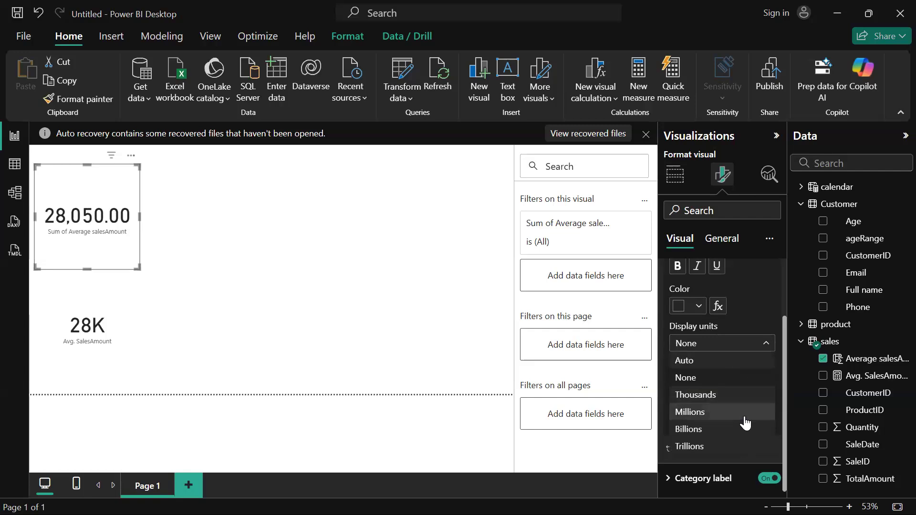
{"action": "left_click", "coordinate": [728, 395]}
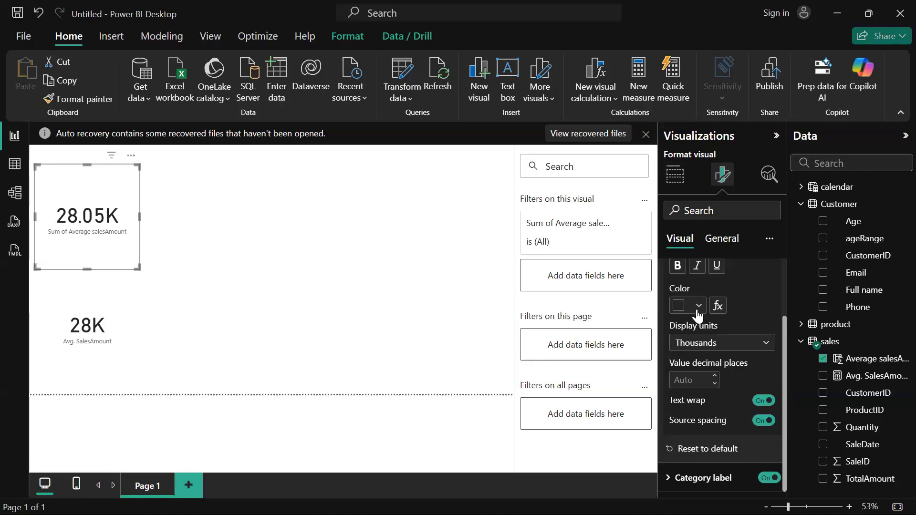
{"action": "scroll", "coordinate": [688, 290], "scroll_direction": "up", "scroll_amount": 3}
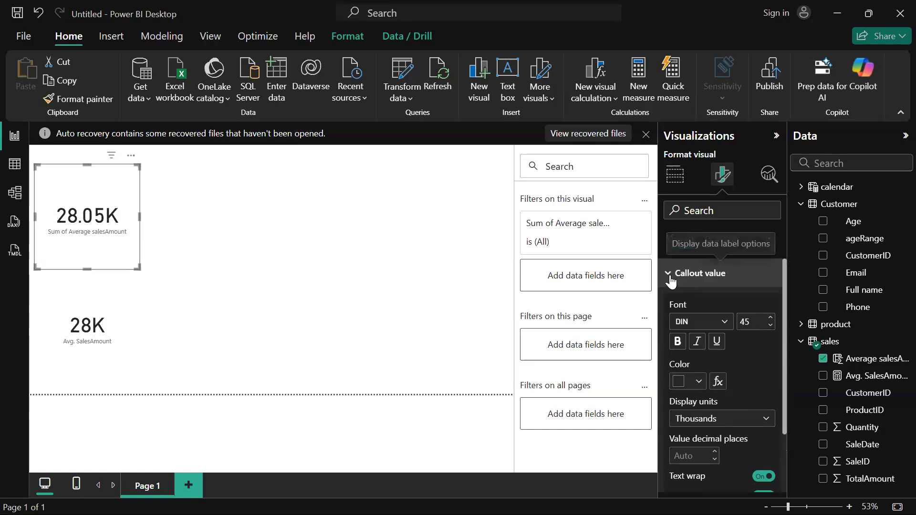
{"action": "left_click", "coordinate": [670, 279]}
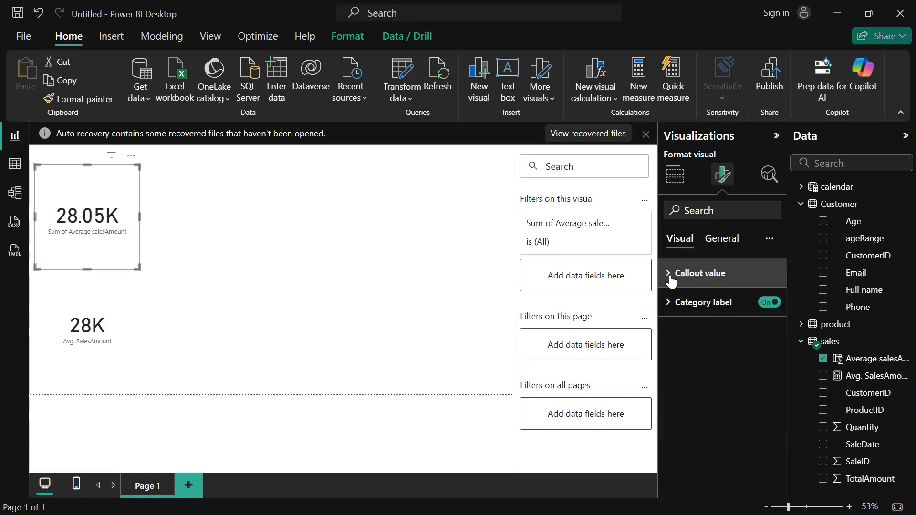
{"action": "left_click", "coordinate": [246, 170]}
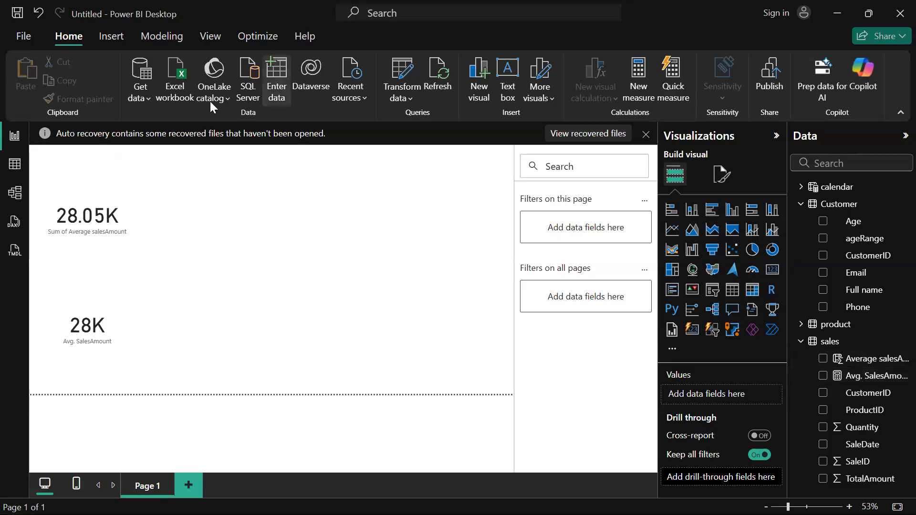
Switch to the table view, restore the window to a smaller size and review the Average salesAmount column's formula.
{"action": "left_click", "coordinate": [20, 168]}
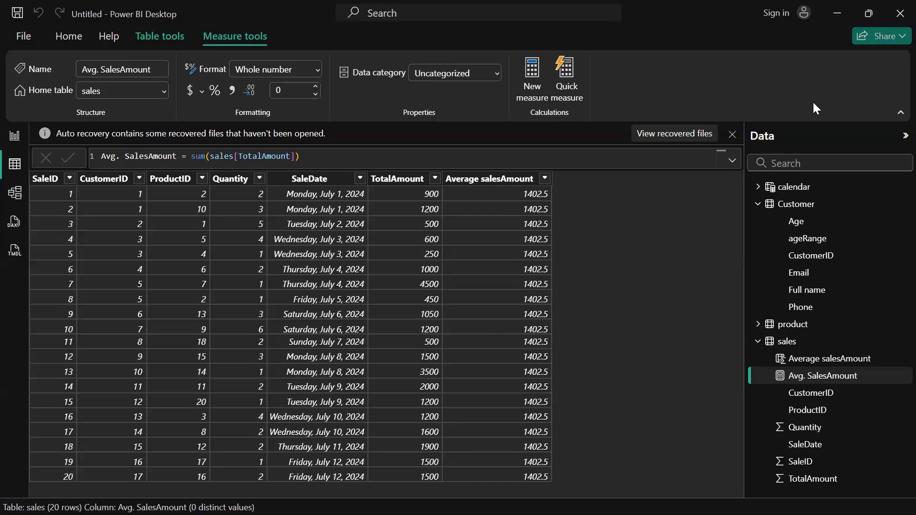
{"action": "left_click", "coordinate": [868, 13]}
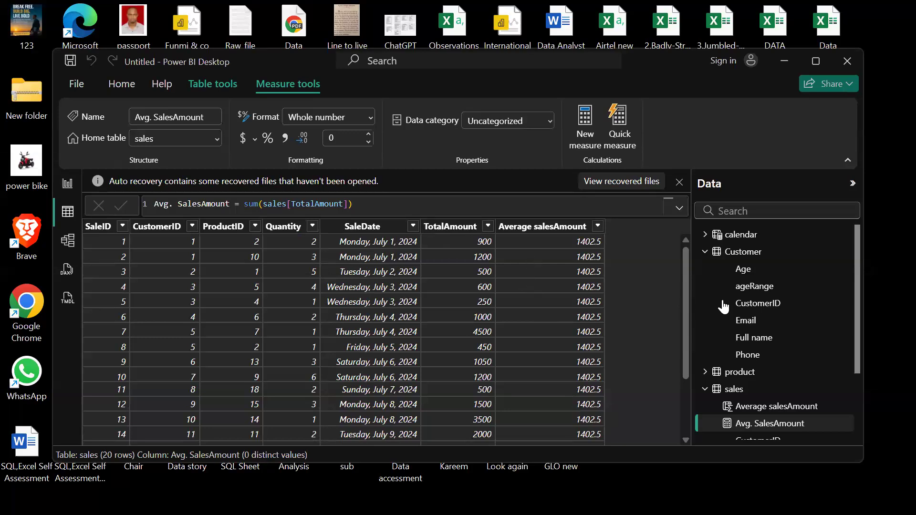
{"action": "scroll", "coordinate": [754, 331], "scroll_direction": "down", "scroll_amount": 3}
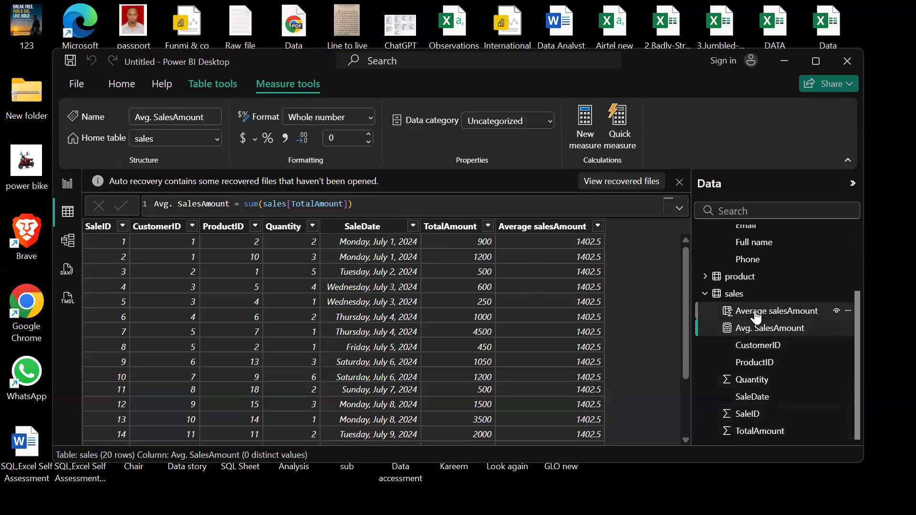
{"action": "left_click", "coordinate": [755, 317]}
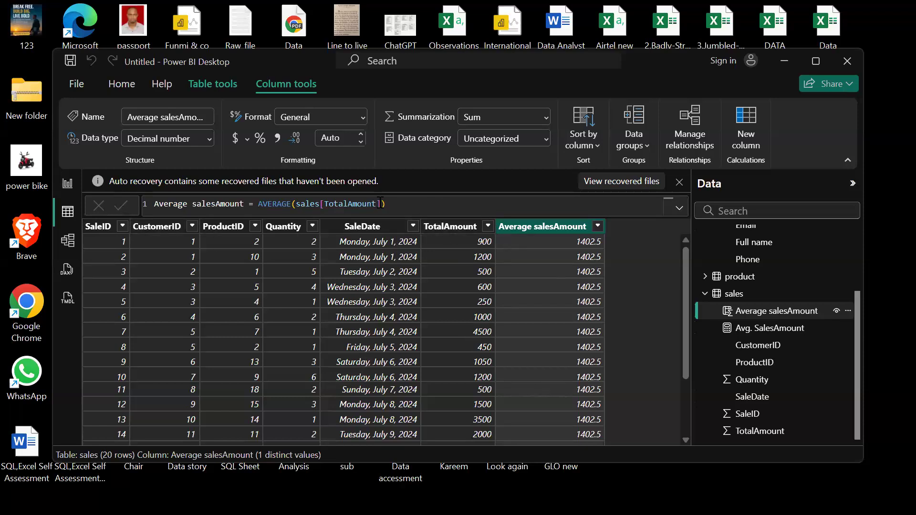
Create a measure named Total salesAmount in the sales table with the formula sum(sales[TotalAmount]).
{"action": "left_click", "coordinate": [119, 84]}
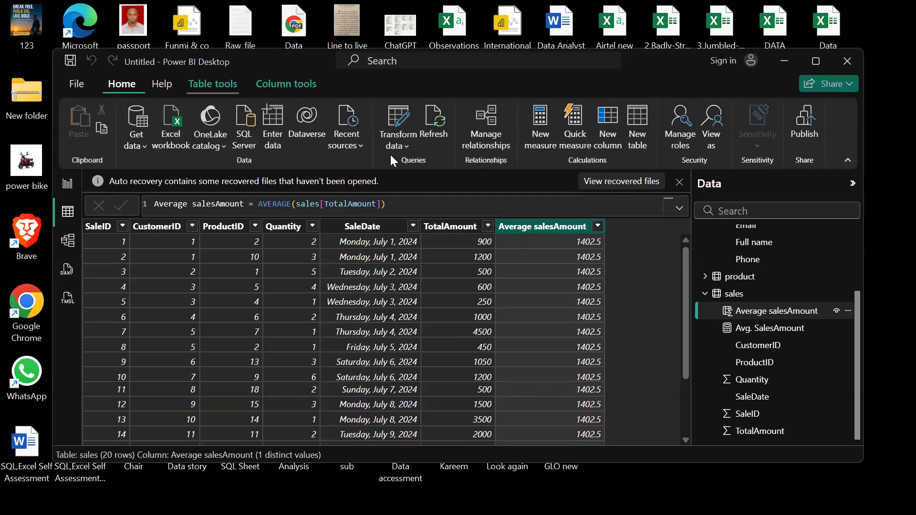
{"action": "left_click", "coordinate": [545, 138]}
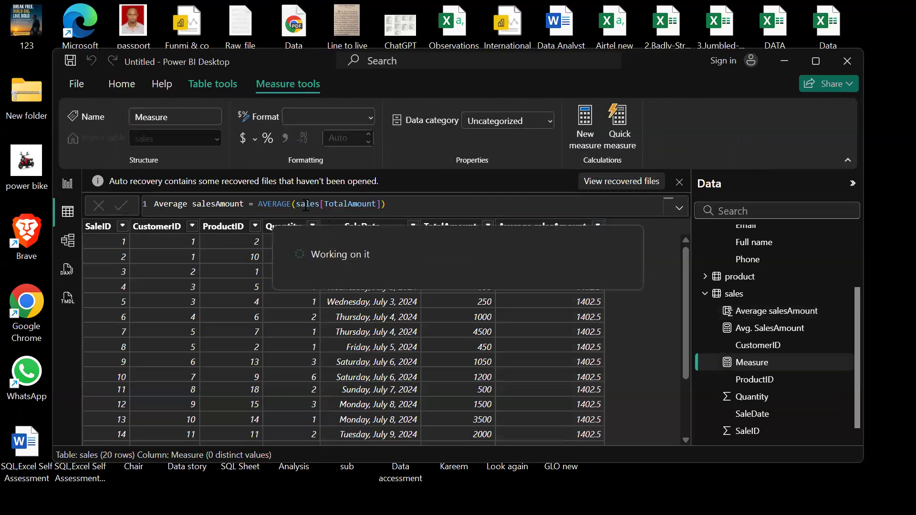
{"action": "type", "text": "T"}
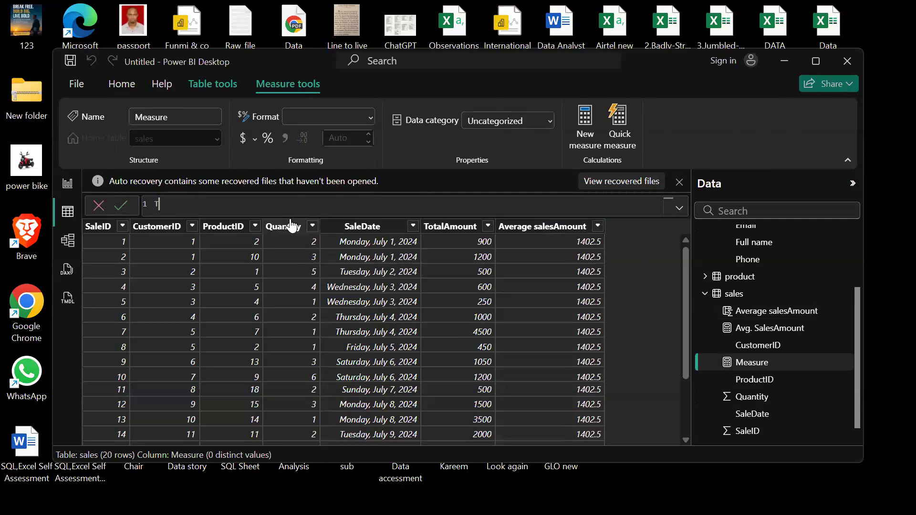
{"action": "type", "text": "otal salesAmount = su"}
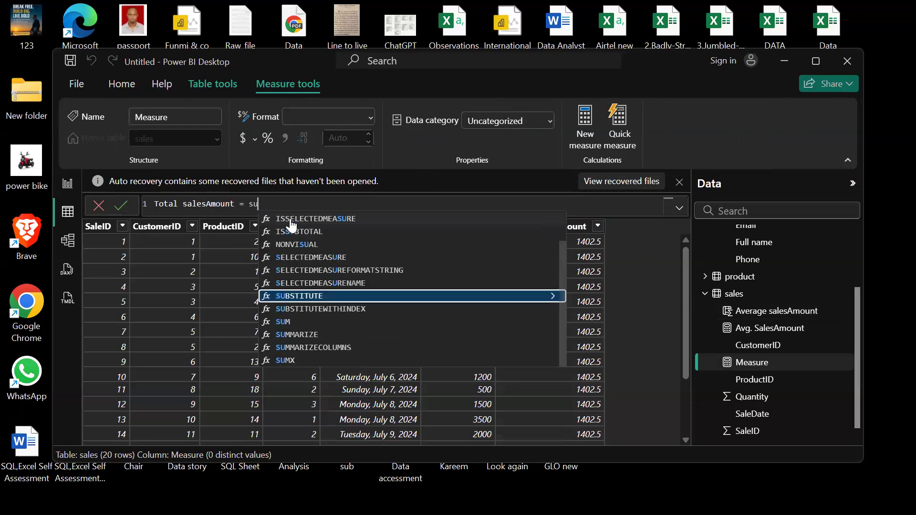
{"action": "type", "text": "m("}
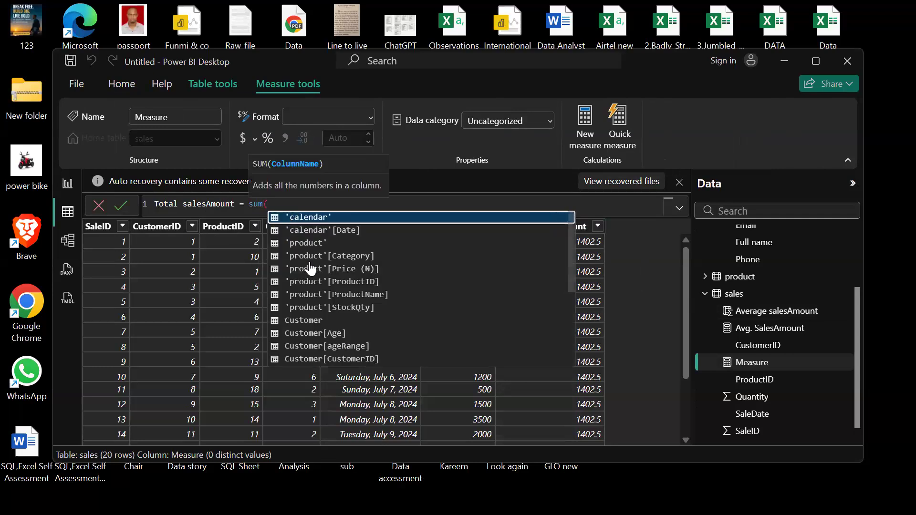
{"action": "scroll", "coordinate": [358, 331], "scroll_direction": "down", "scroll_amount": 4}
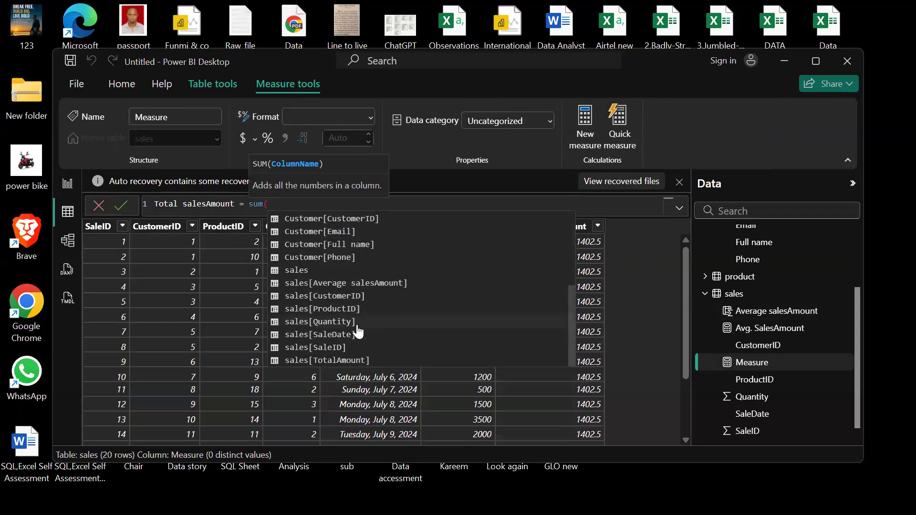
{"action": "left_click", "coordinate": [345, 360]}
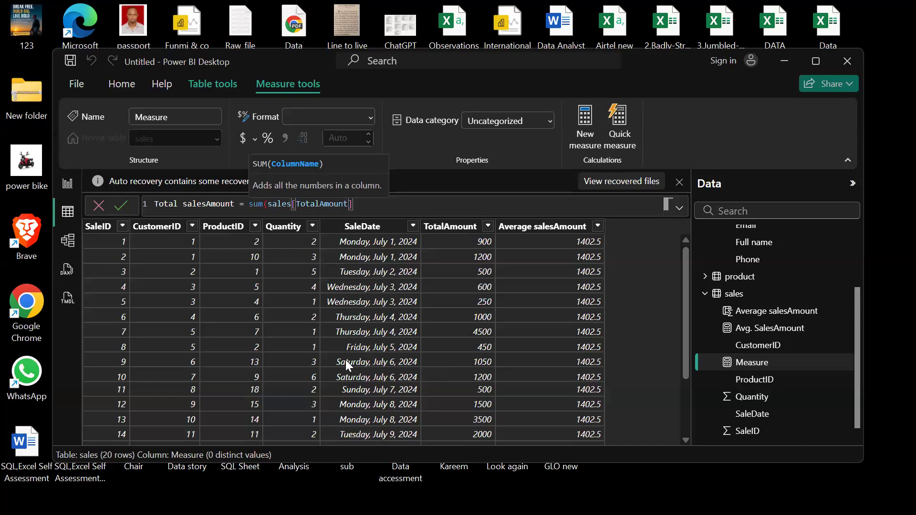
{"action": "type", "text": ")"}
{"action": "key", "text": "Return"}
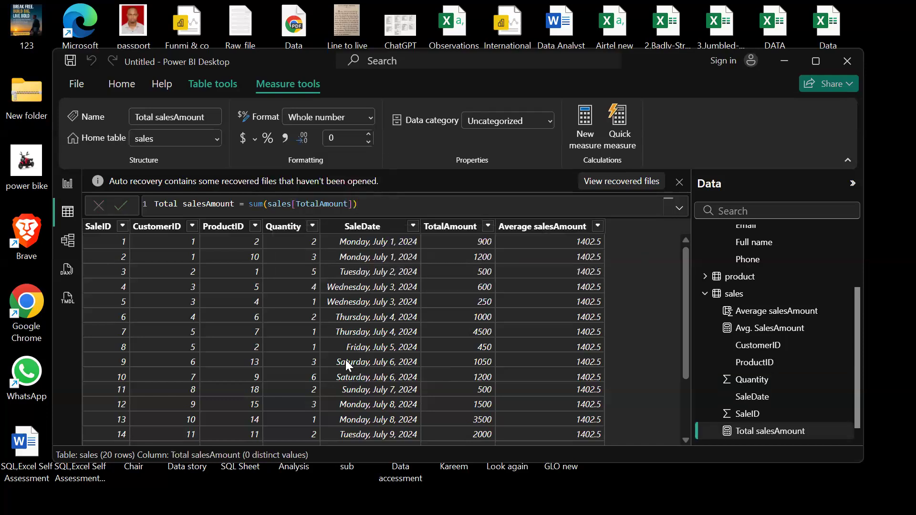
Switch to the report view, maximize the window and bring the sales table's measures into view.
{"action": "left_click", "coordinate": [68, 187]}
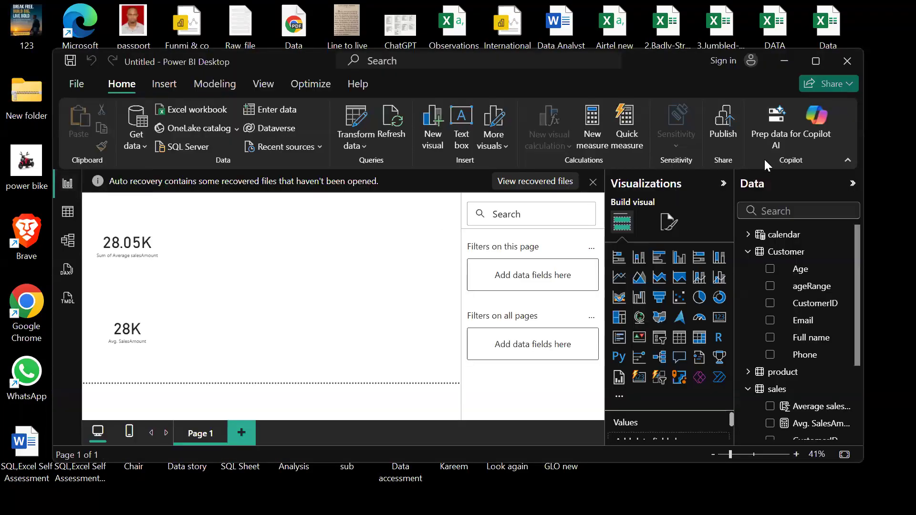
{"action": "left_click", "coordinate": [815, 60]}
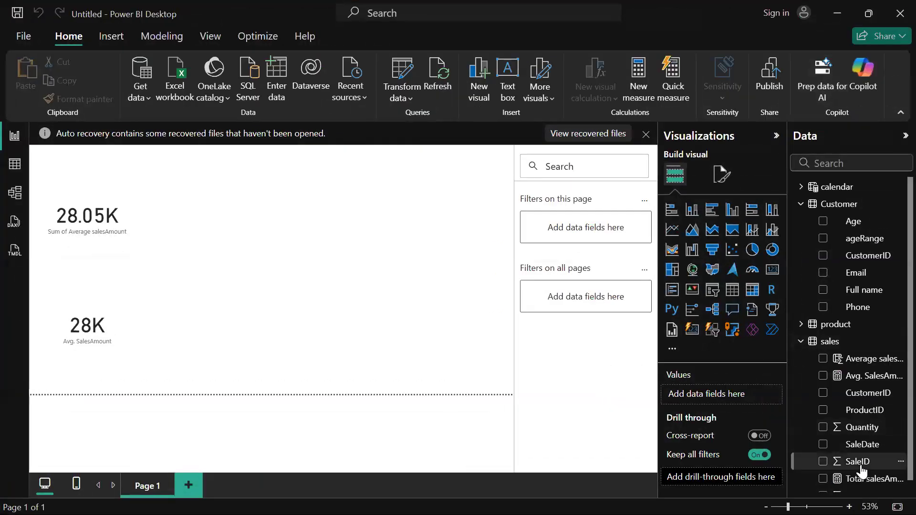
{"action": "scroll", "coordinate": [857, 402], "scroll_direction": "down", "scroll_amount": 1}
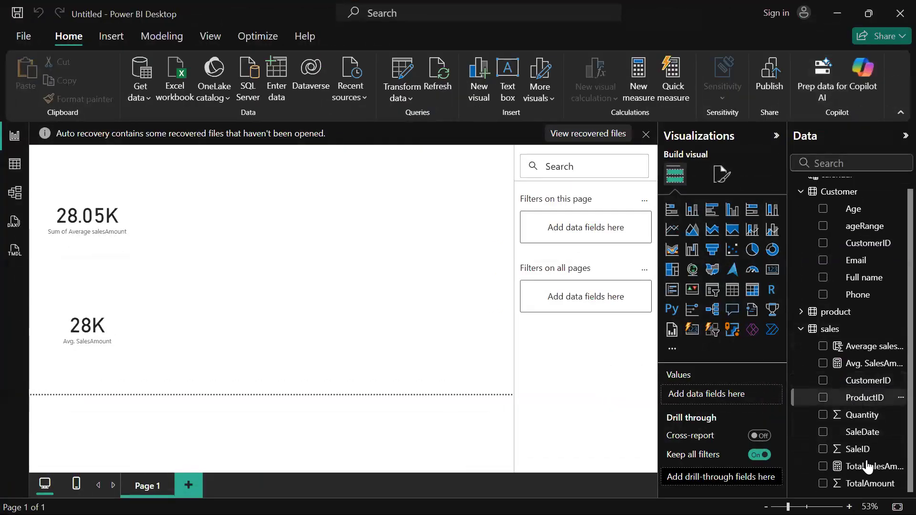
Add a card visual showing the Total salesAmount measure and delete it from the report page.
{"action": "left_click", "coordinate": [772, 270]}
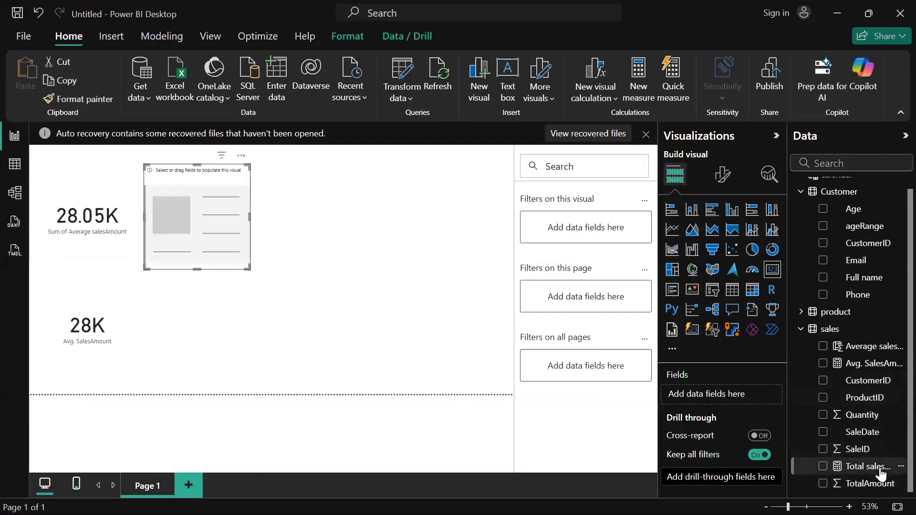
{"action": "left_click_drag", "start_coordinate": [881, 475], "coordinate": [221, 236]}
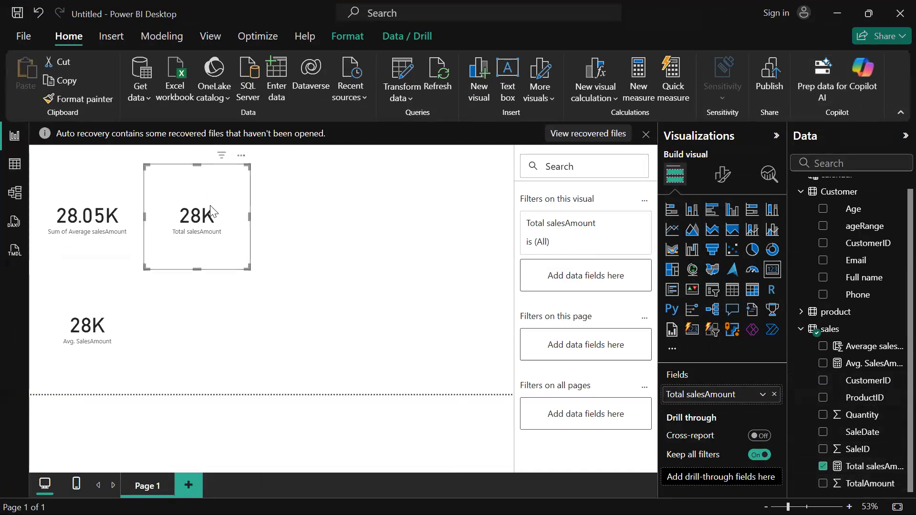
{"action": "key", "text": "Delete"}
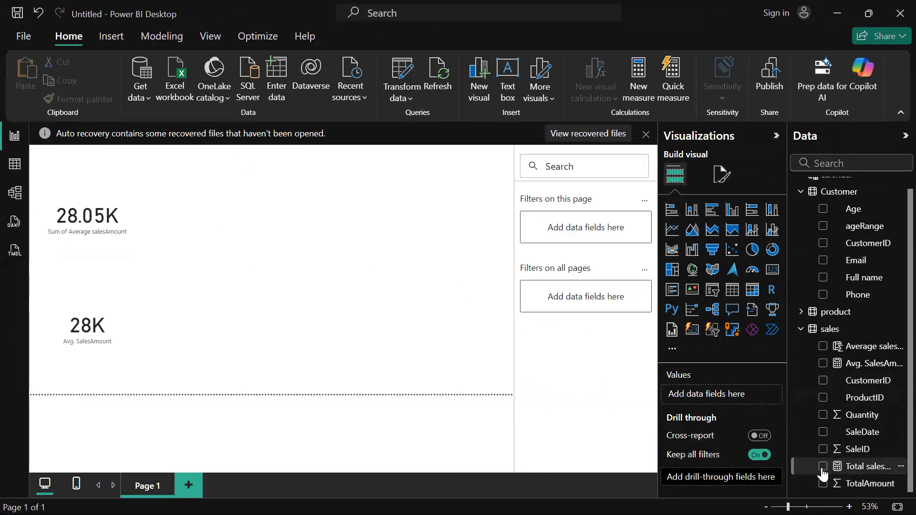
Insert a blank card beside the Average salesAmount card and include the Total salesAmount measure in it.
{"action": "left_click", "coordinate": [771, 270]}
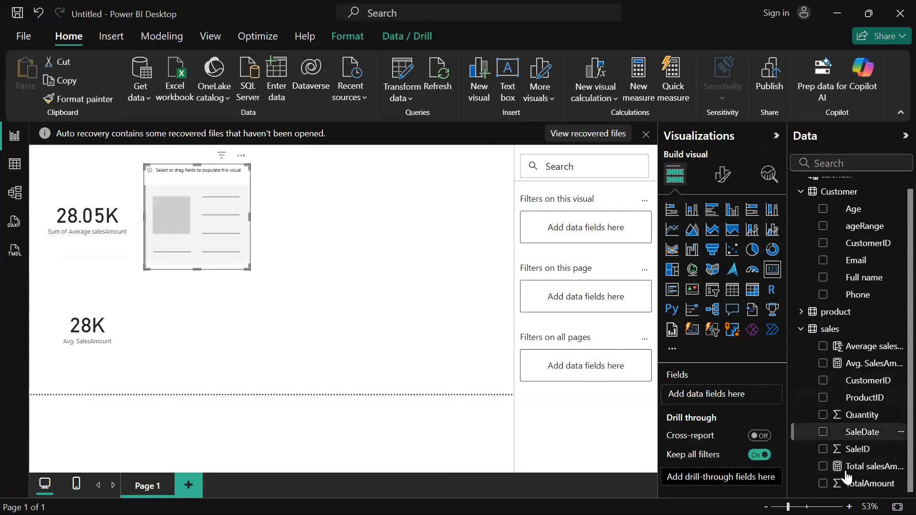
{"action": "left_click", "coordinate": [823, 467]}
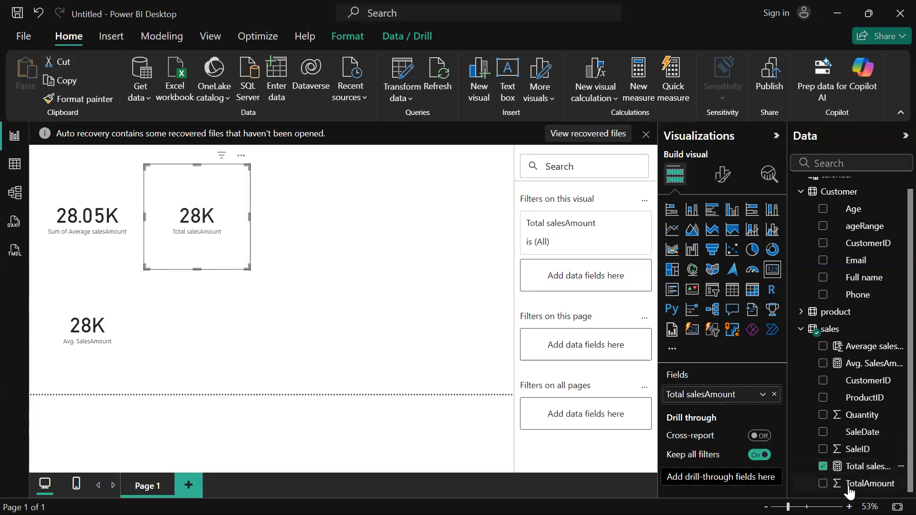
Review the Total salesAmount measure's formula and the sales table's columns, return to the report view and deselect the card.
{"action": "left_click", "coordinate": [861, 473]}
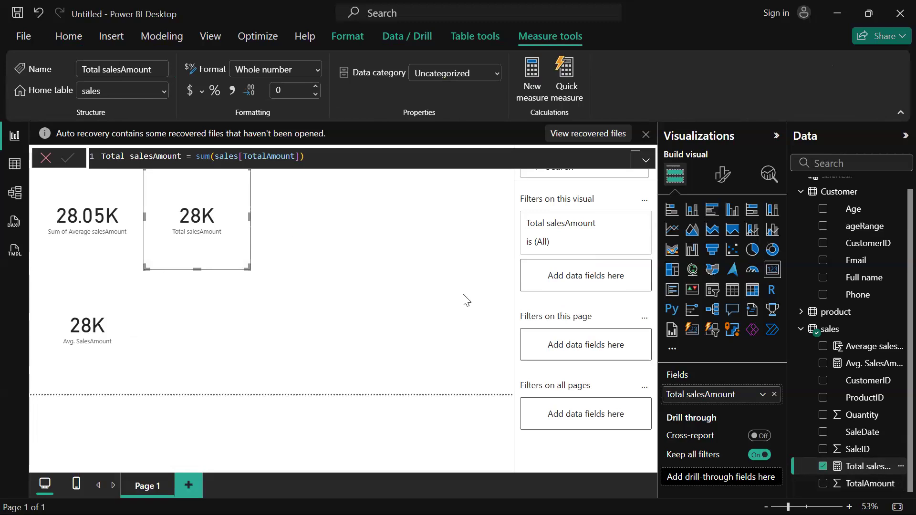
{"action": "left_click", "coordinate": [18, 173]}
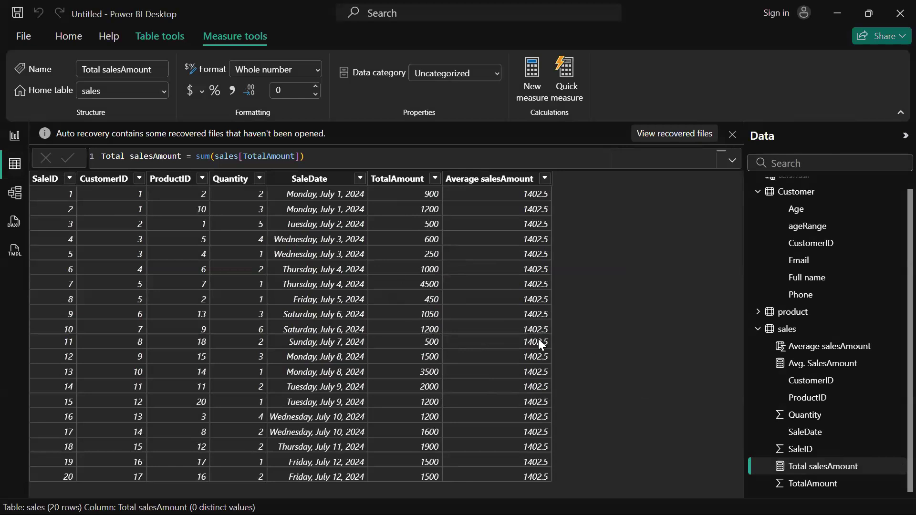
{"action": "left_click", "coordinate": [15, 142]}
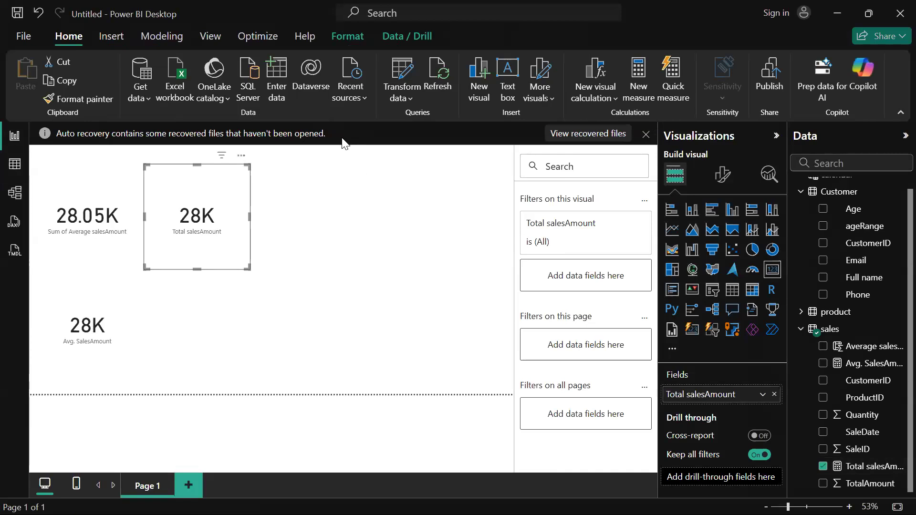
{"action": "left_click", "coordinate": [313, 259]}
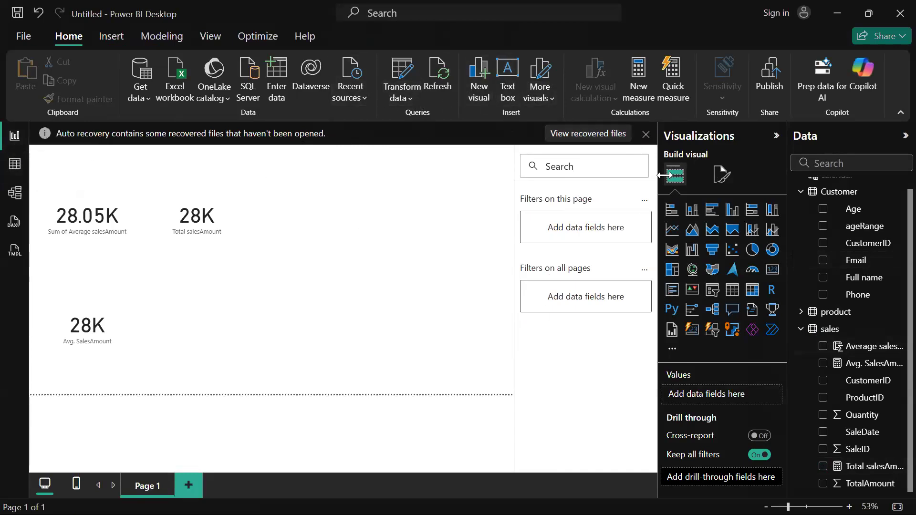
Start a new measure in the table view of the sales table and name it Total transaction.
{"action": "left_click", "coordinate": [14, 165]}
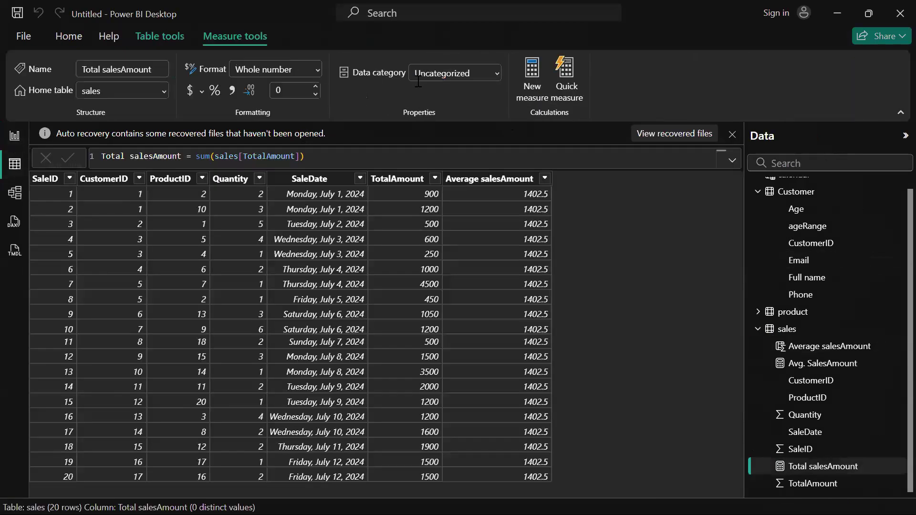
{"action": "left_click", "coordinate": [59, 39]}
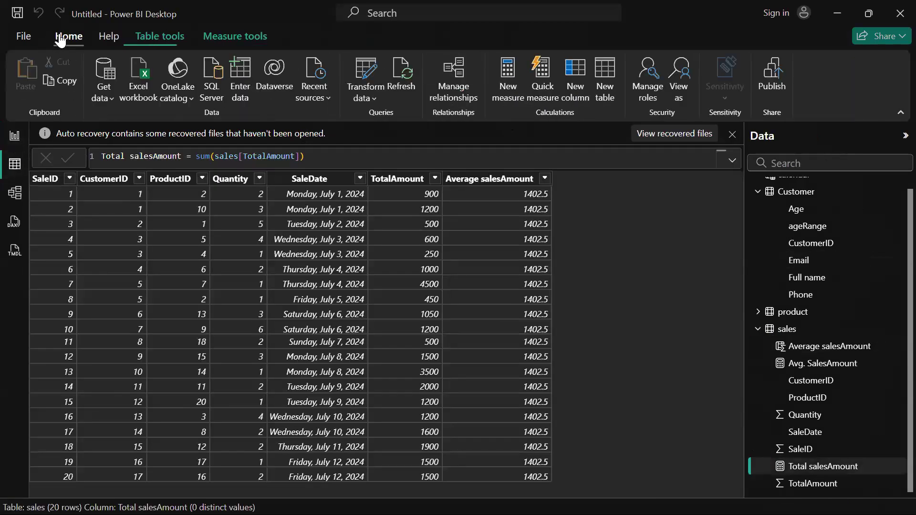
{"action": "left_click", "coordinate": [510, 93]}
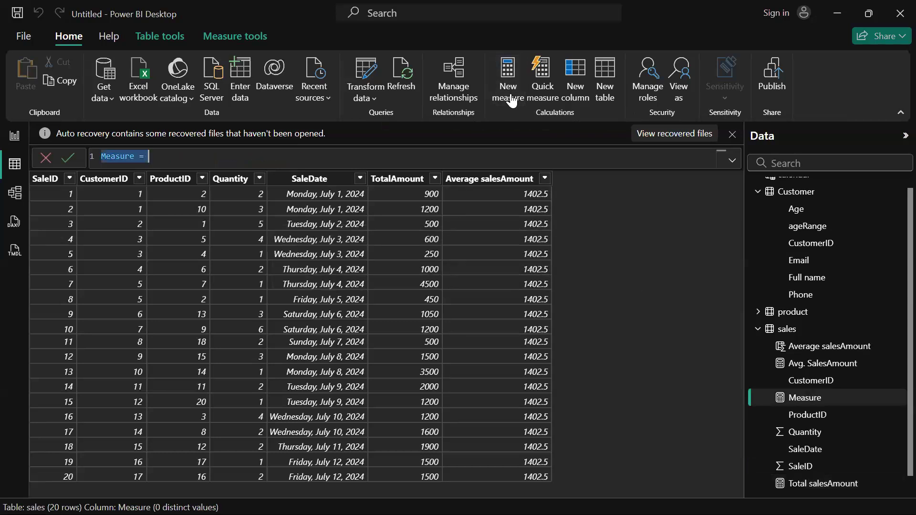
{"action": "left_click", "coordinate": [169, 152]}
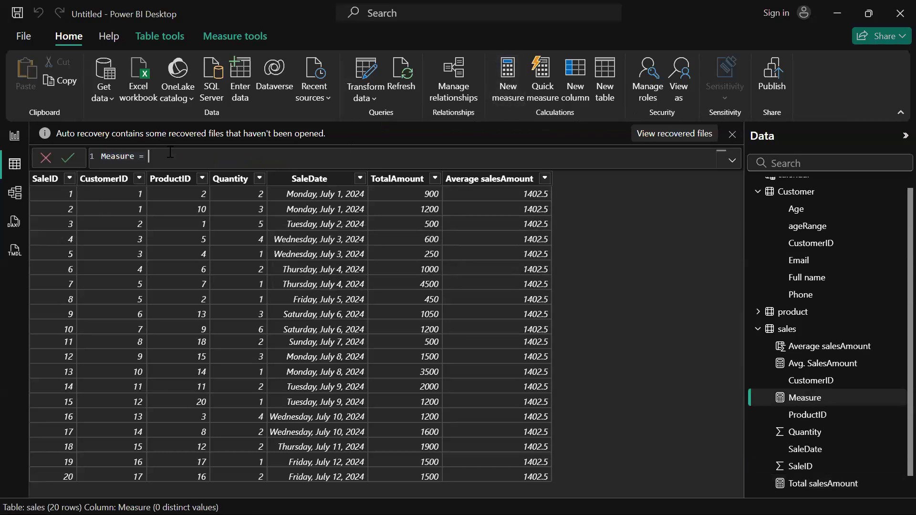
{"action": "key", "text": "ctrl+a"}
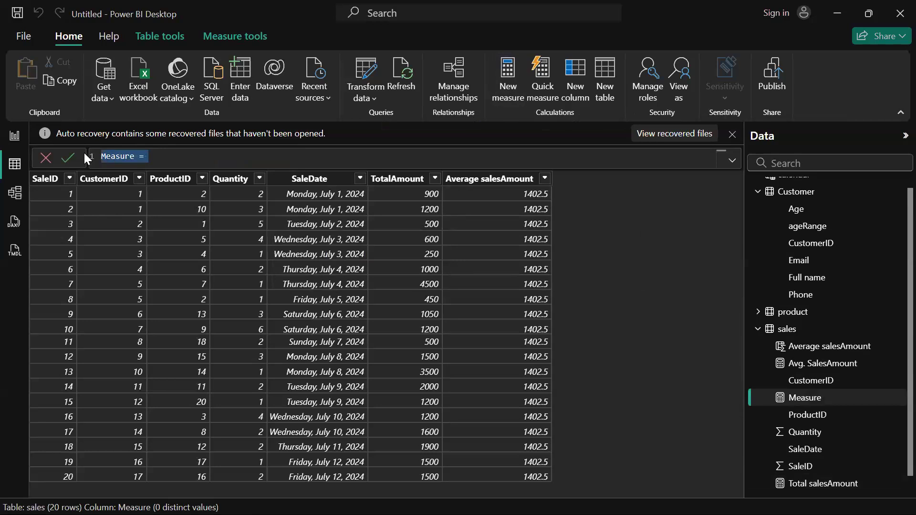
{"action": "type", "text": "Total "}
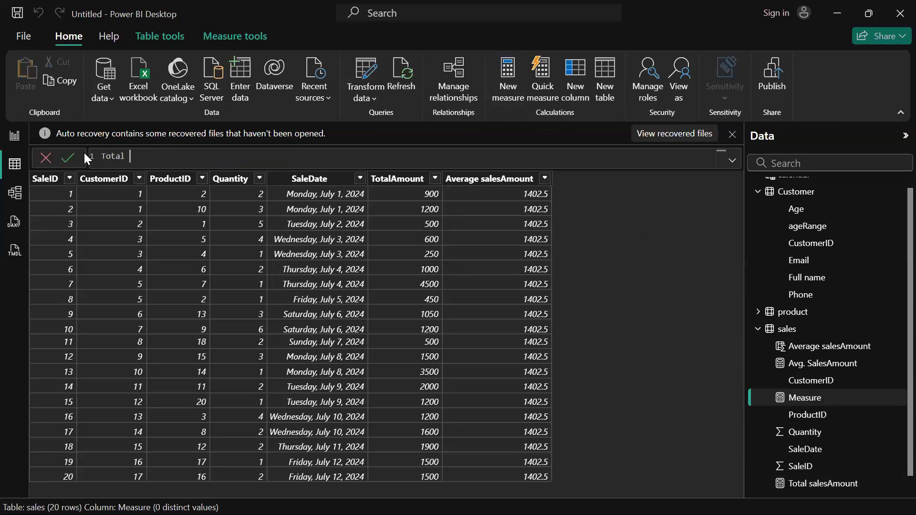
{"action": "type", "text": "transaction = r"}
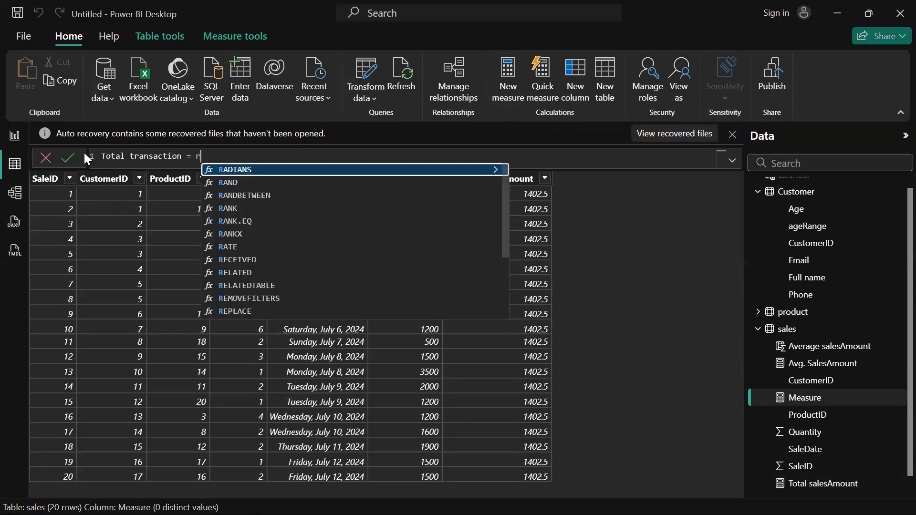
Define the Total transaction measure as COUNTROWS('sales'), commit it and return to the report view.
{"action": "type", "text": "ow"}
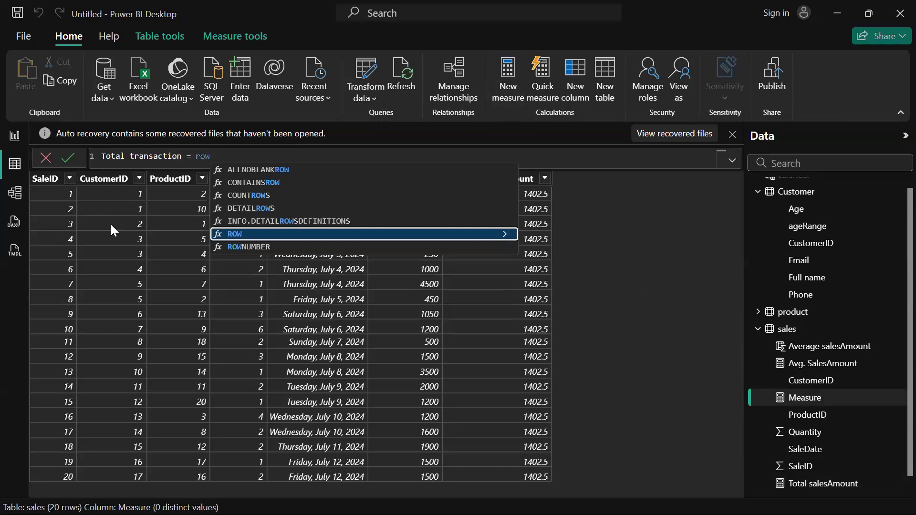
{"action": "left_click", "coordinate": [269, 196]}
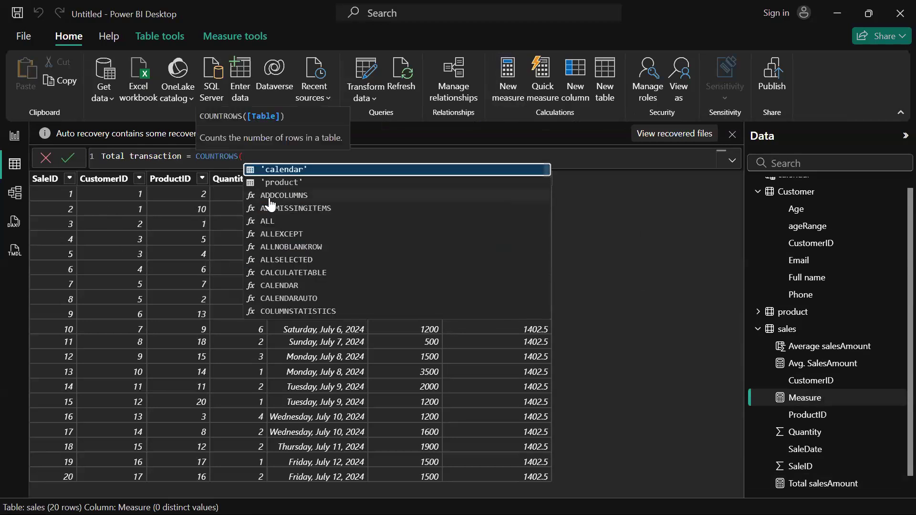
{"action": "scroll", "coordinate": [313, 285], "scroll_direction": "down", "scroll_amount": 4}
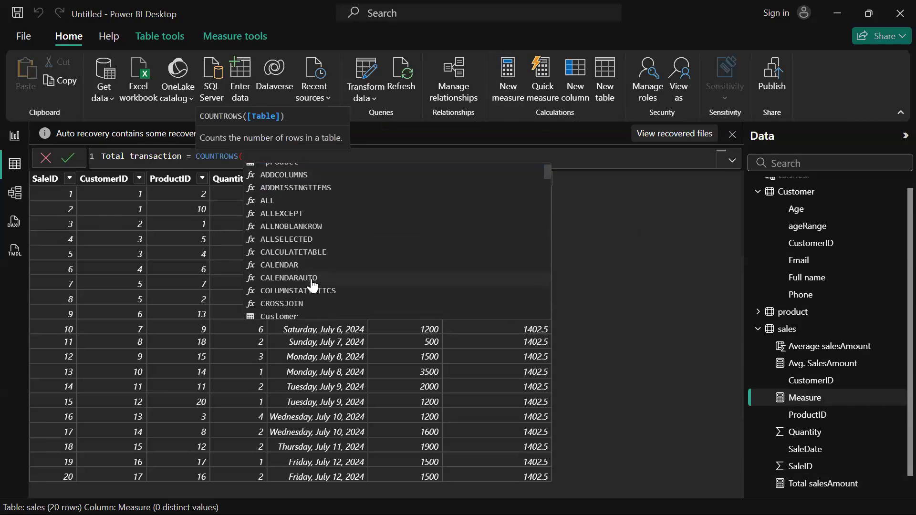
{"action": "scroll", "coordinate": [312, 285], "scroll_direction": "down", "scroll_amount": 3}
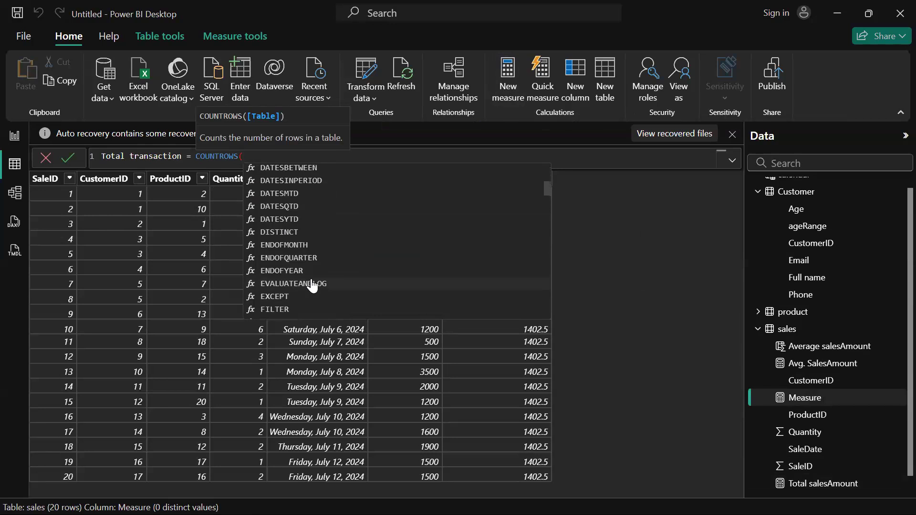
{"action": "type", "text": "'"}
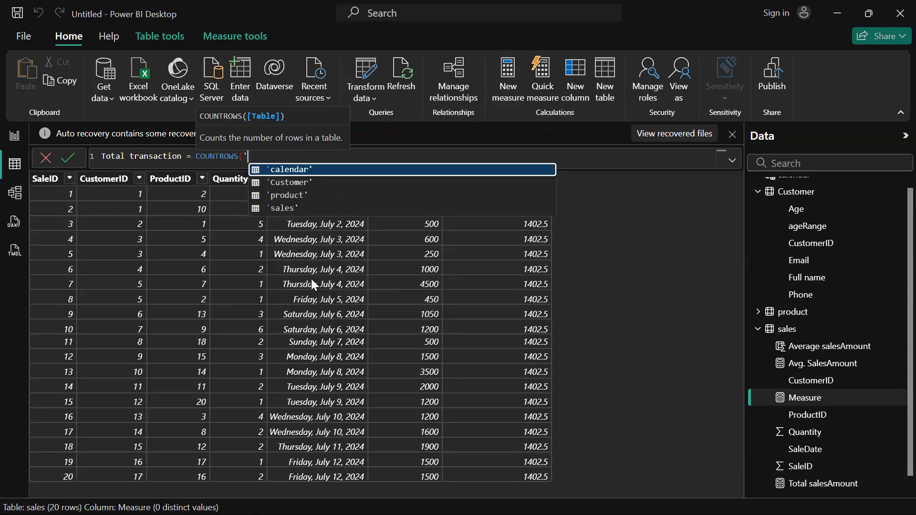
{"action": "left_click", "coordinate": [297, 207]}
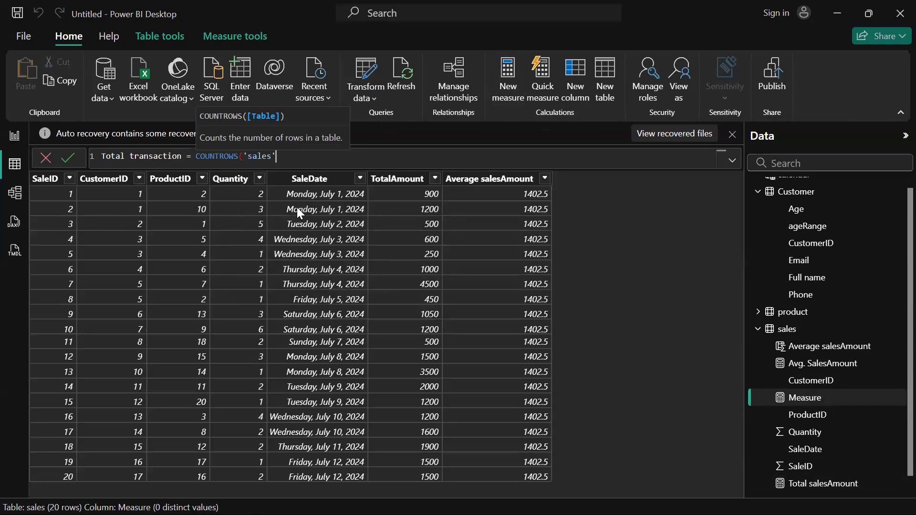
{"action": "type", "text": ")"}
{"action": "key", "text": "Return"}
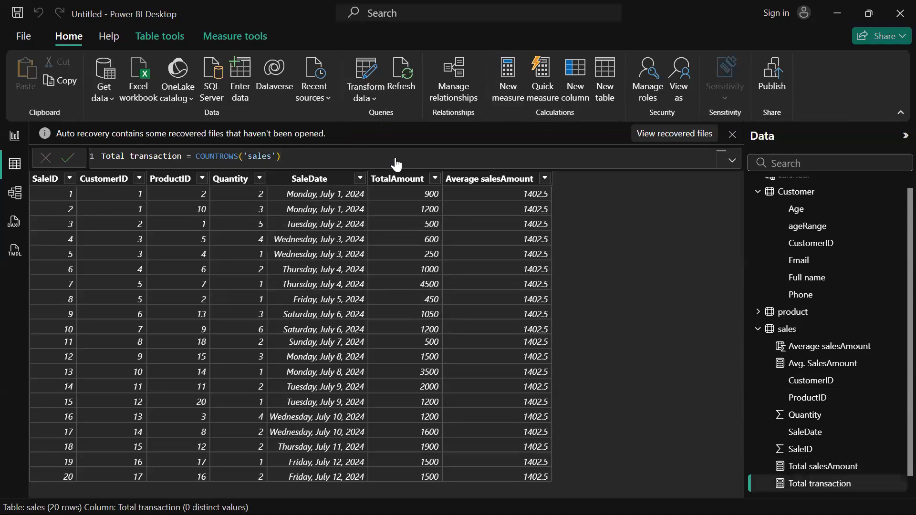
{"action": "left_click", "coordinate": [15, 136]}
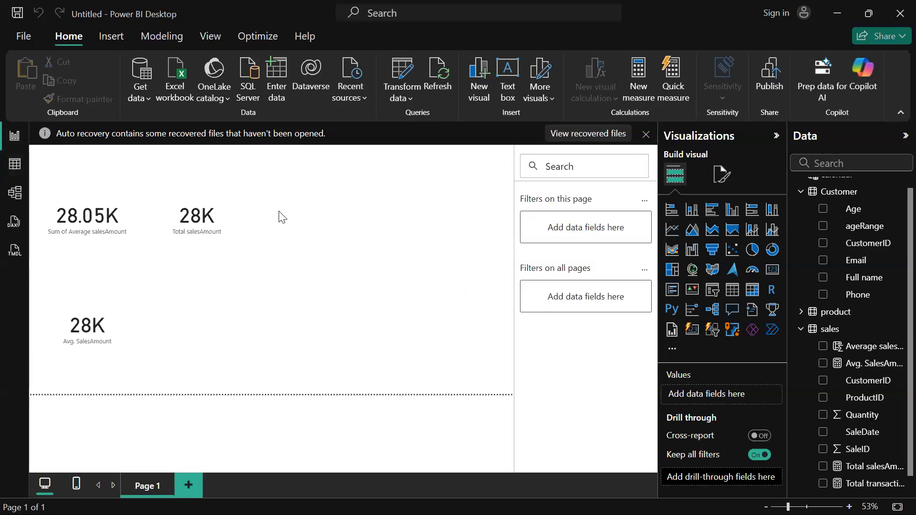
Insert a new card beside the Avg. SalesAmount card and show the Total transaction measure in it.
{"action": "left_click", "coordinate": [772, 269]}
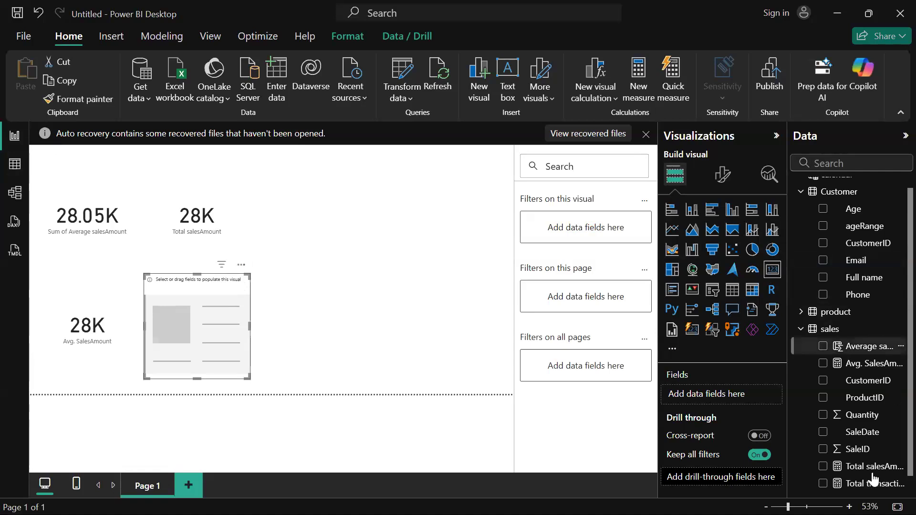
{"action": "scroll", "coordinate": [868, 420], "scroll_direction": "down", "scroll_amount": 1}
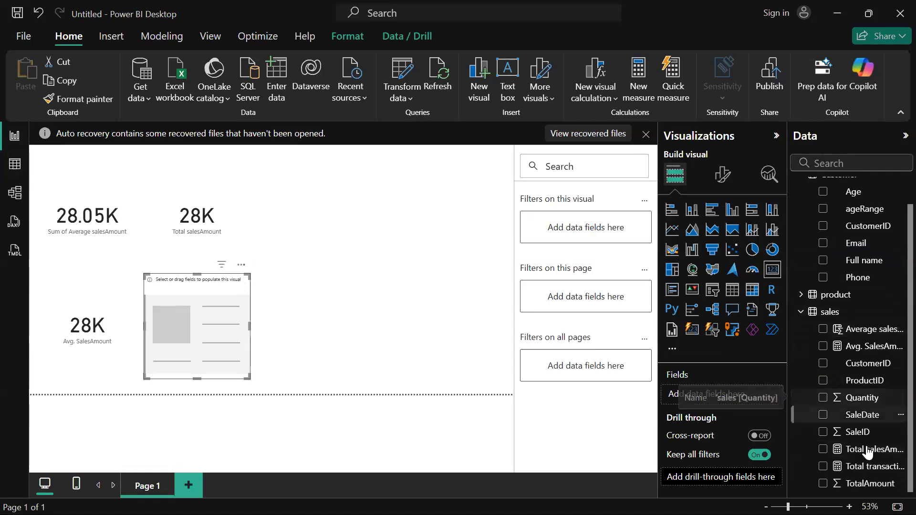
{"action": "left_click", "coordinate": [822, 466]}
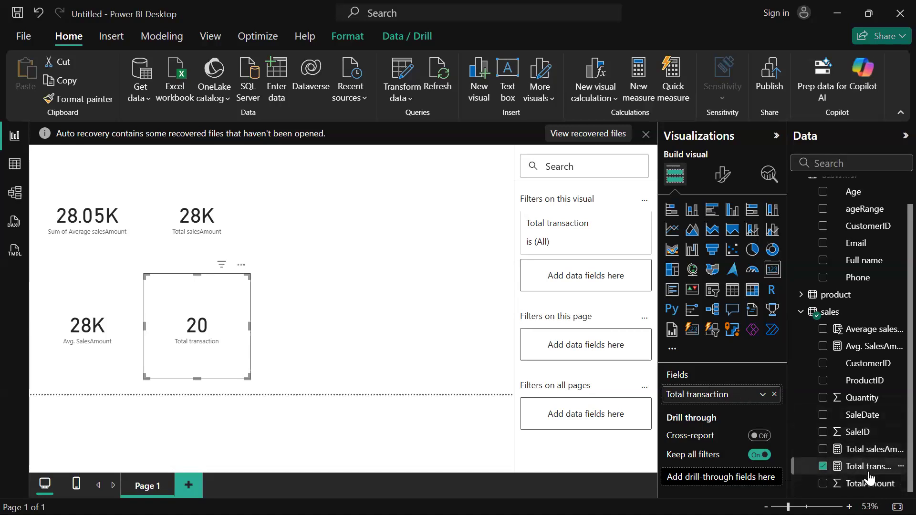
Redefine the Avg. SalesAmount measure as AVERAGE(sales[TotalAmount]) and commit the formula.
{"action": "left_click", "coordinate": [867, 347]}
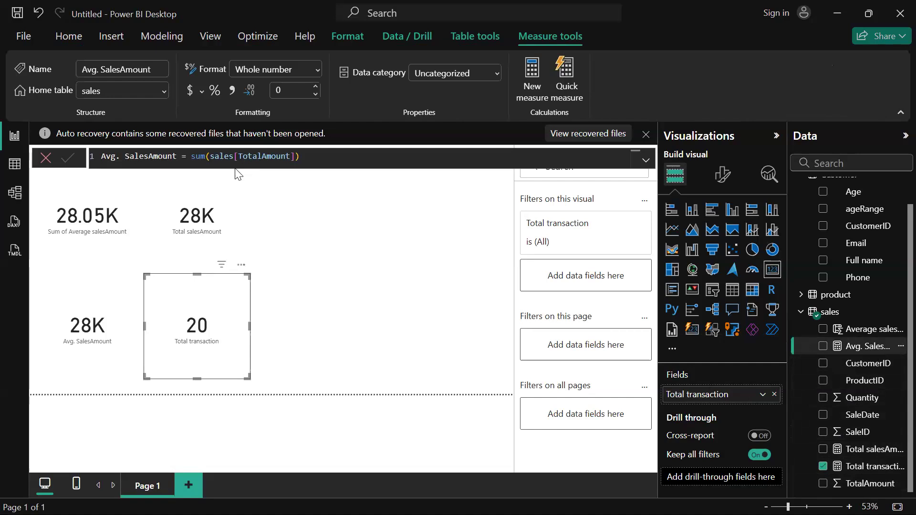
{"action": "double_click", "coordinate": [207, 159]}
{"action": "key", "text": "BackSpace"}
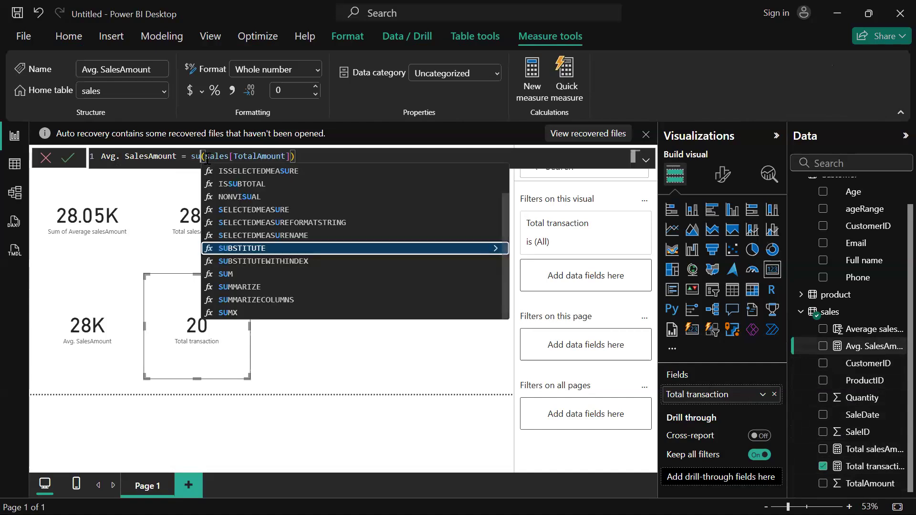
{"action": "key", "text": "Escape"}
{"action": "type", "text": "av"}
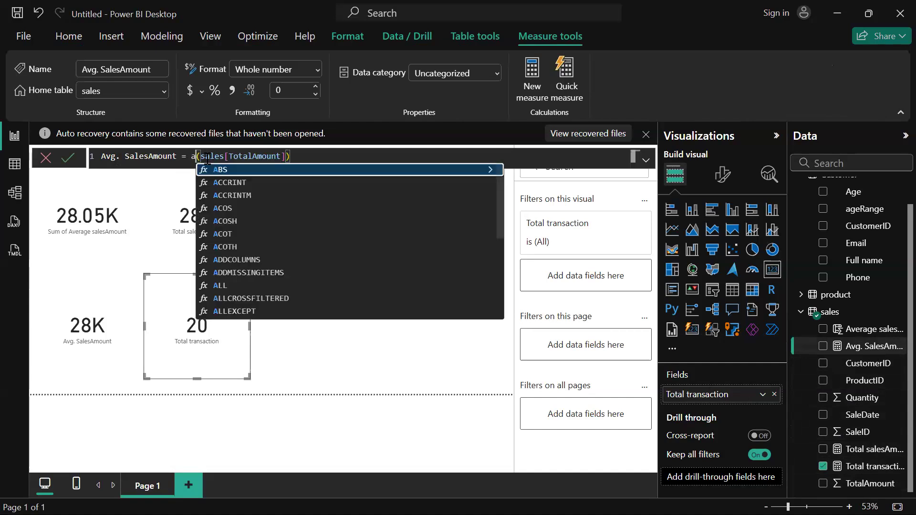
{"action": "left_click", "coordinate": [239, 171]}
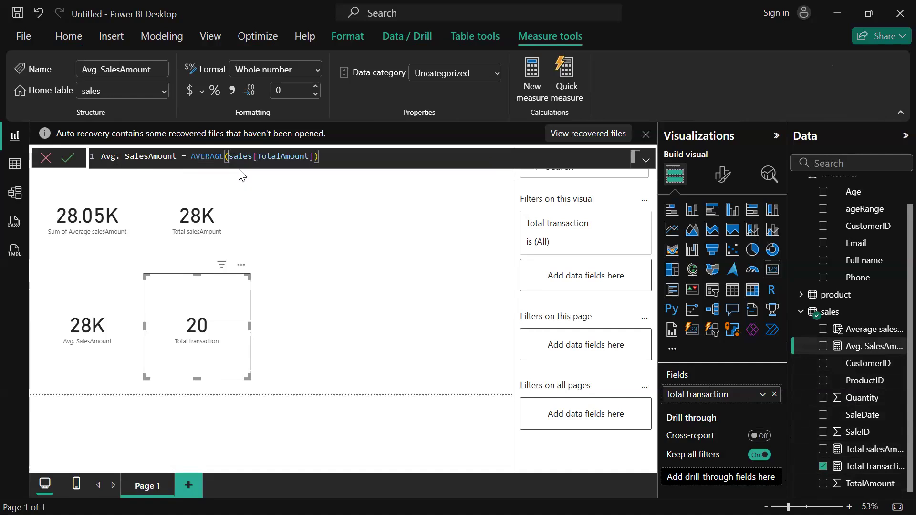
{"action": "left_click", "coordinate": [360, 160]}
{"action": "key", "text": "Return"}
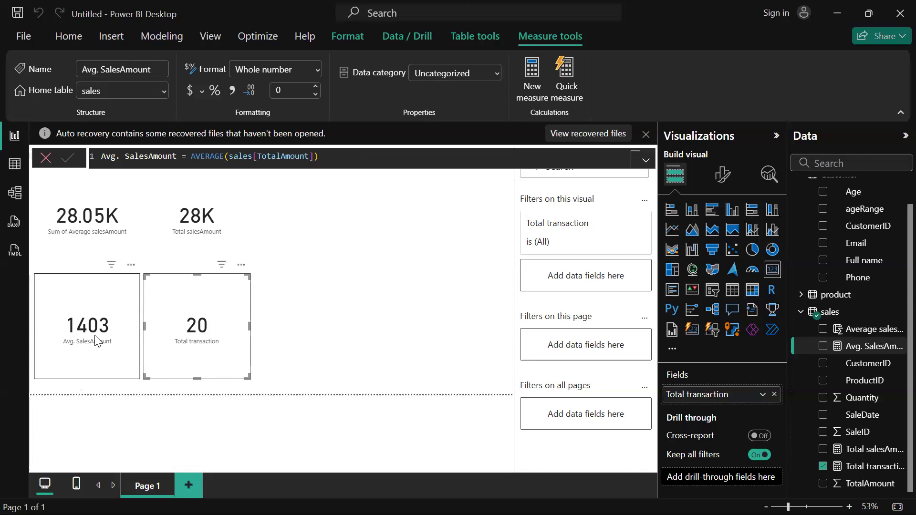
Check the Average salesAmount column's formula, set its card to aggregate by Average instead of Sum, and deselect the card.
{"action": "left_click", "coordinate": [859, 335]}
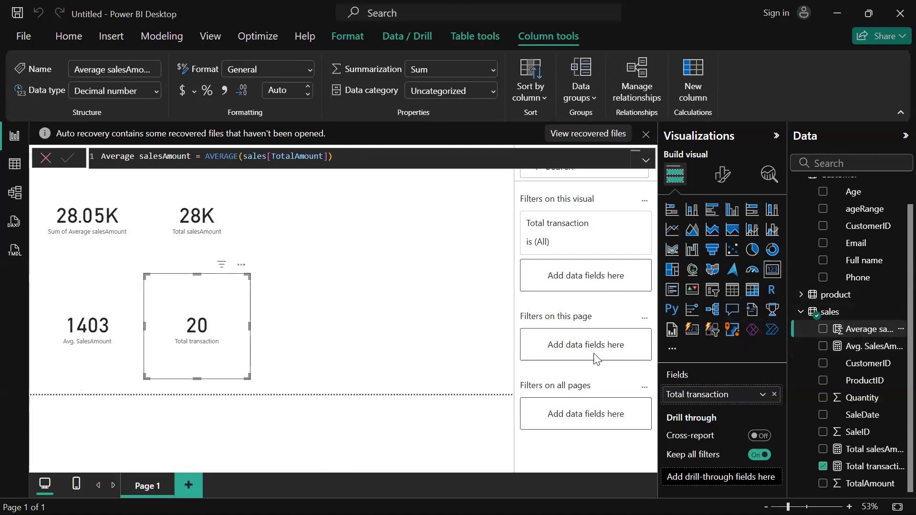
{"action": "left_click", "coordinate": [114, 254]}
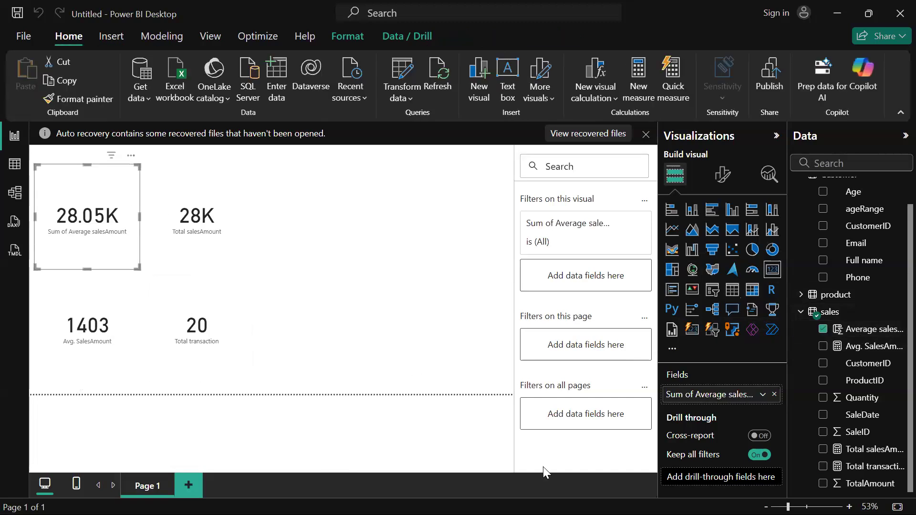
{"action": "left_click", "coordinate": [763, 396]}
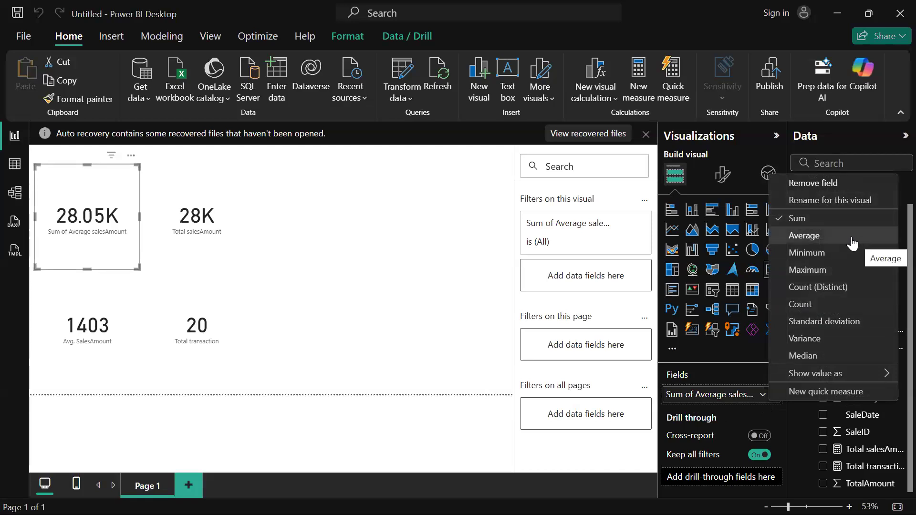
{"action": "left_click", "coordinate": [851, 238]}
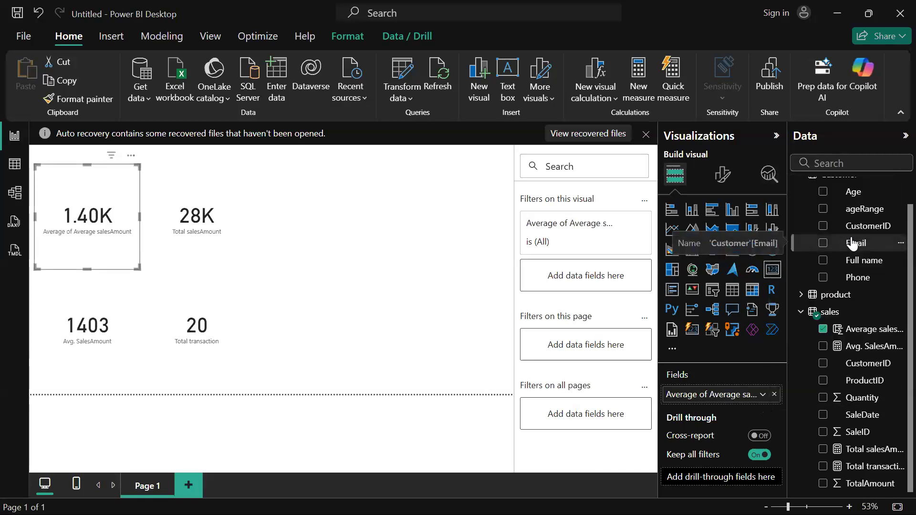
{"action": "left_click", "coordinate": [348, 262]}
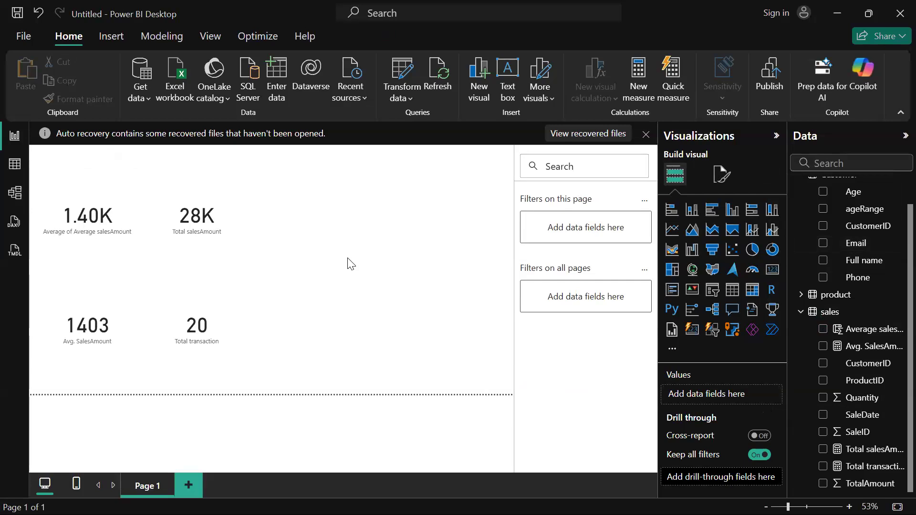
Compare the sales table's data with the report cards and display the Total transaction measure's formula in the report view.
{"action": "left_click", "coordinate": [16, 165]}
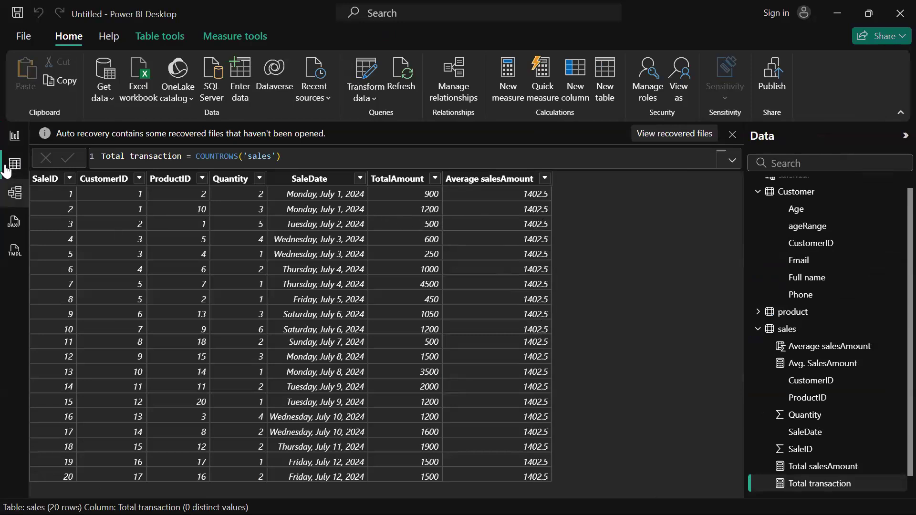
{"action": "left_click", "coordinate": [14, 136]}
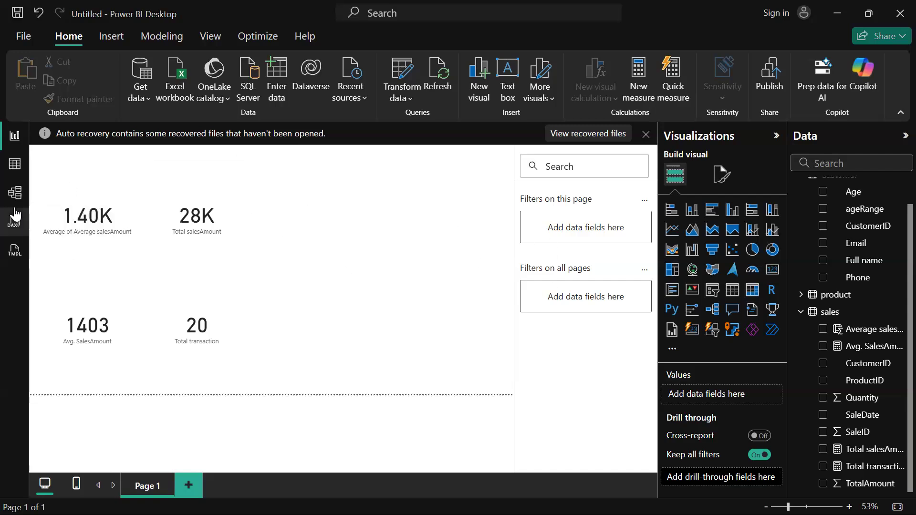
{"action": "left_click", "coordinate": [16, 168]}
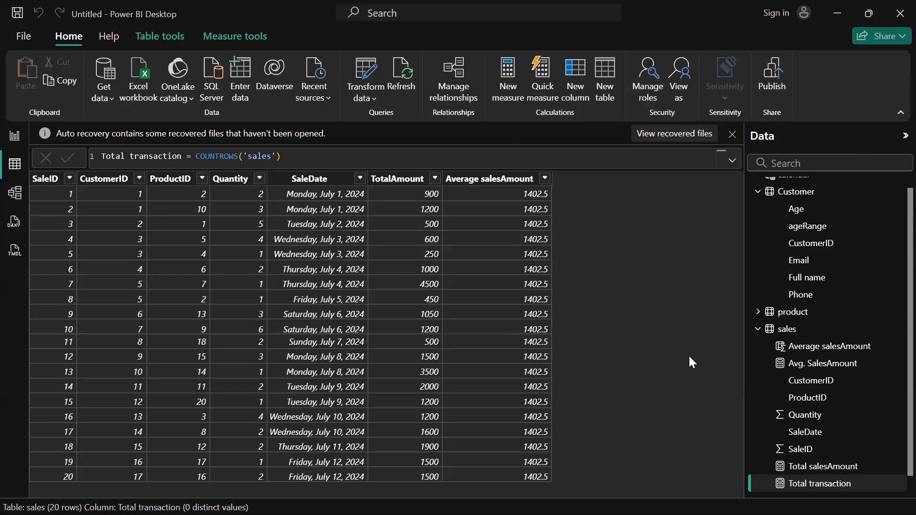
{"action": "left_click", "coordinate": [14, 136]}
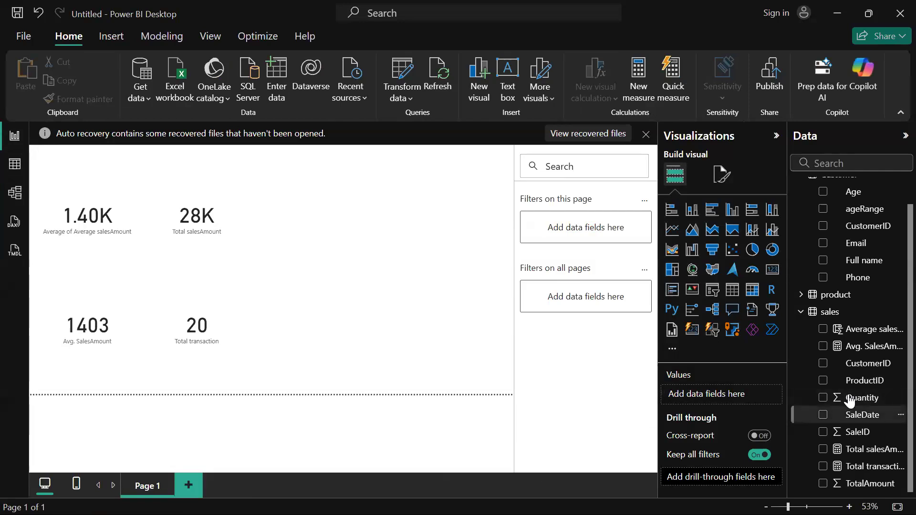
{"action": "left_click", "coordinate": [868, 469]}
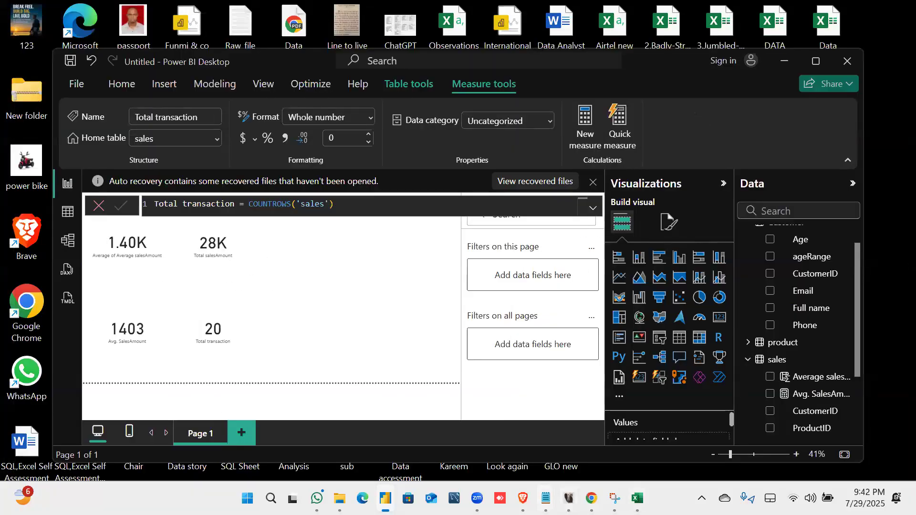
Switch to Notepad, bring up the "20- 30" note with the DAX definitions, minimize the other notes and reposition its window.
{"action": "mouse_move", "coordinate": [539, 505]}
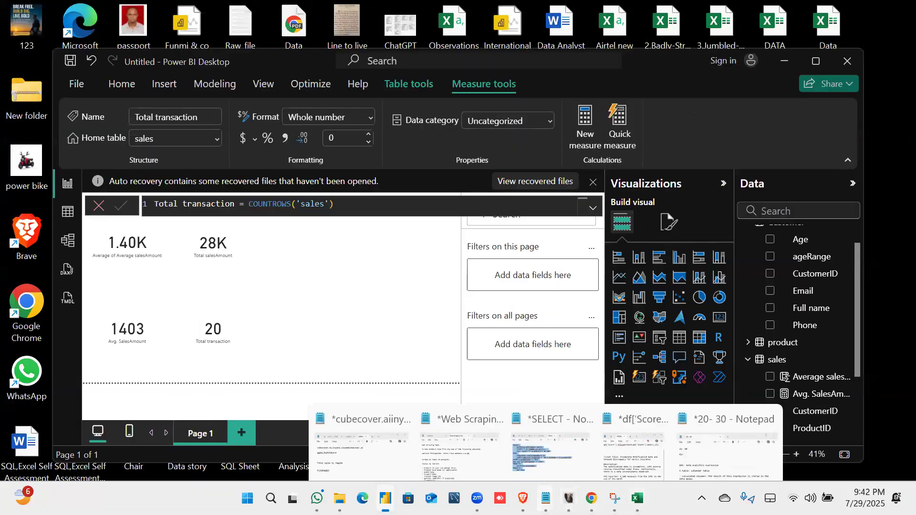
{"action": "left_click", "coordinate": [540, 448]}
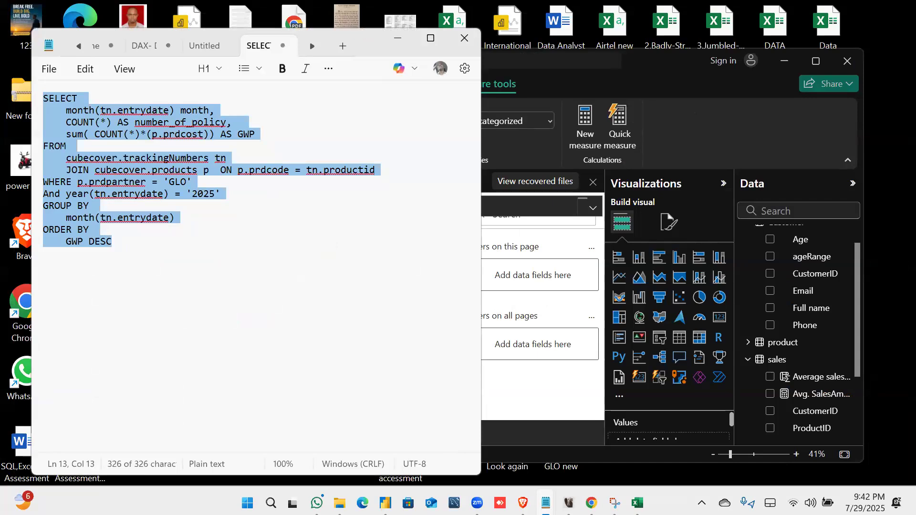
{"action": "mouse_move", "coordinate": [545, 502]}
{"action": "left_click", "coordinate": [366, 434]}
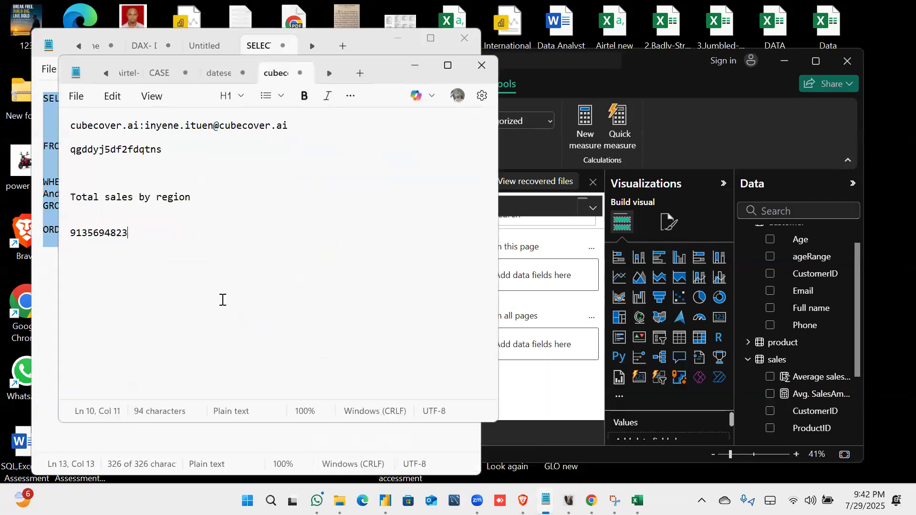
{"action": "mouse_move", "coordinate": [545, 502]}
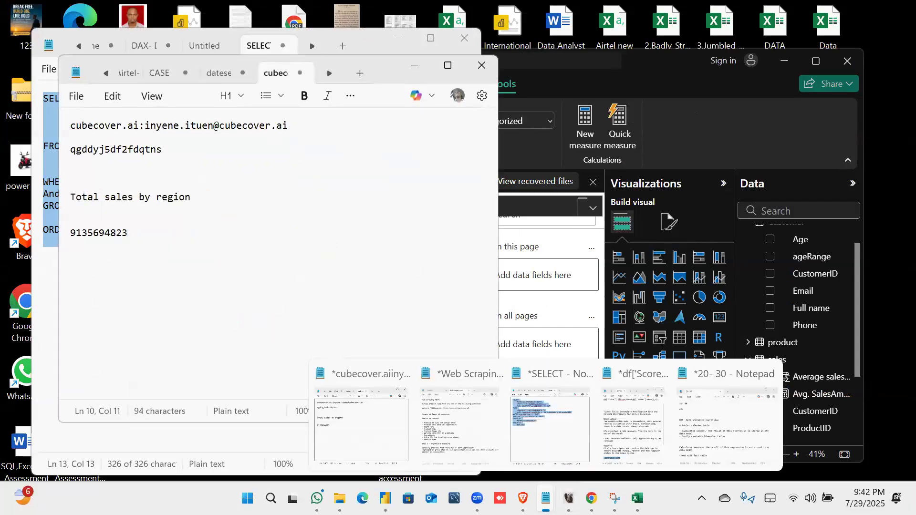
{"action": "left_click", "coordinate": [698, 431]}
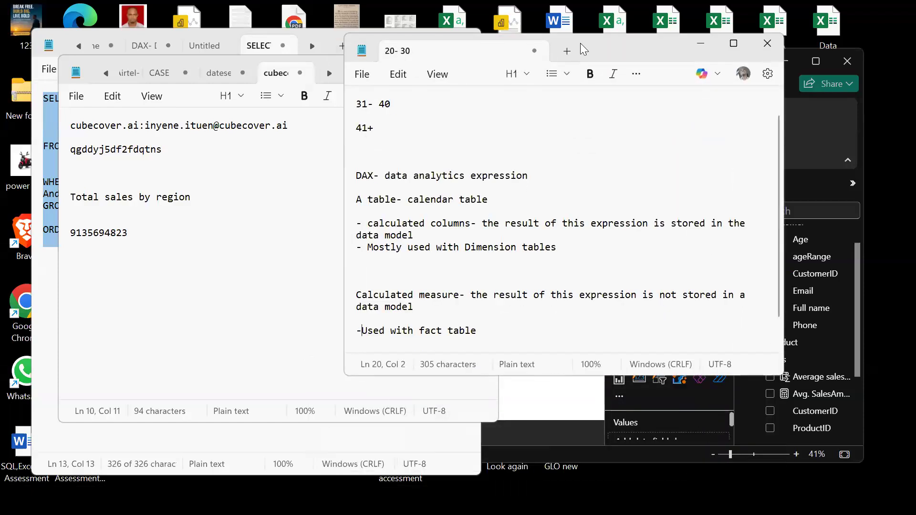
{"action": "left_click_drag", "start_coordinate": [598, 43], "coordinate": [597, 46]}
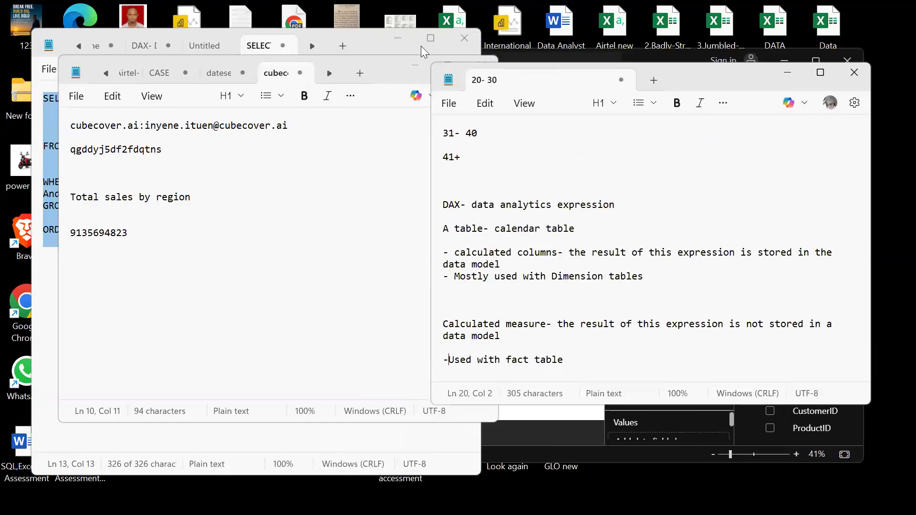
{"action": "left_click", "coordinate": [399, 39]}
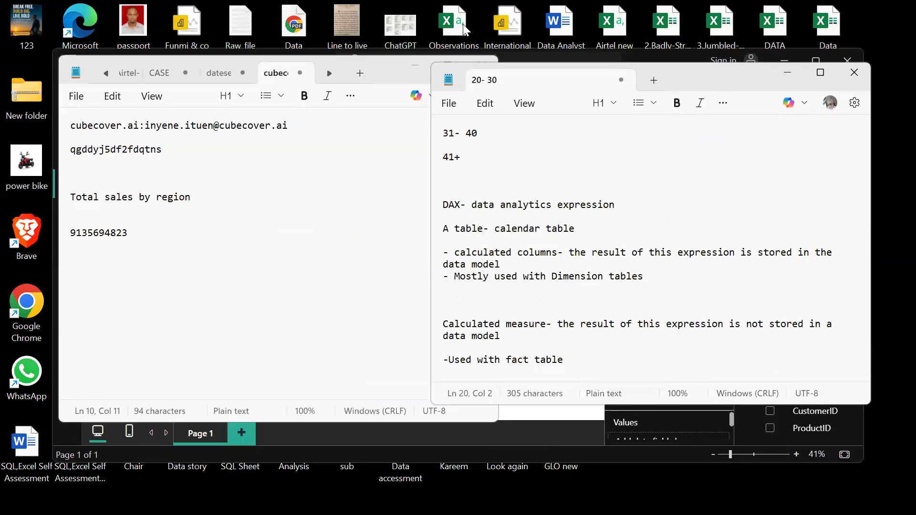
{"action": "left_click", "coordinate": [415, 64]}
{"action": "left_click_drag", "start_coordinate": [690, 74], "coordinate": [486, 46]}
Add the line "DAX measure is used to perform aggregation function on numeric columns" below "-Used with fact table" in the note.
{"action": "scroll", "coordinate": [490, 300], "scroll_direction": "down", "scroll_amount": 1}
{"action": "left_click", "coordinate": [369, 306]}
{"action": "key", "text": "Return"}
{"action": "key", "text": "Return"}
{"action": "type", "text": "D"}
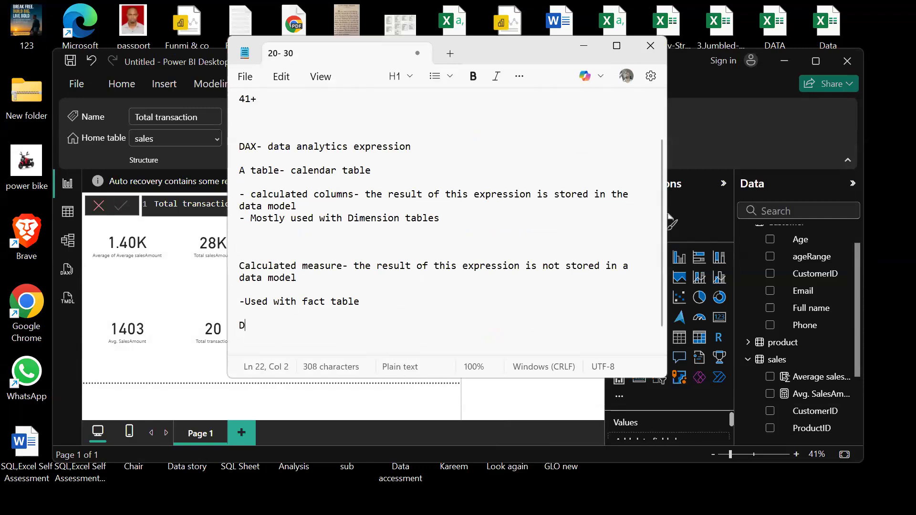
{"action": "type", "text": "AX meas"}
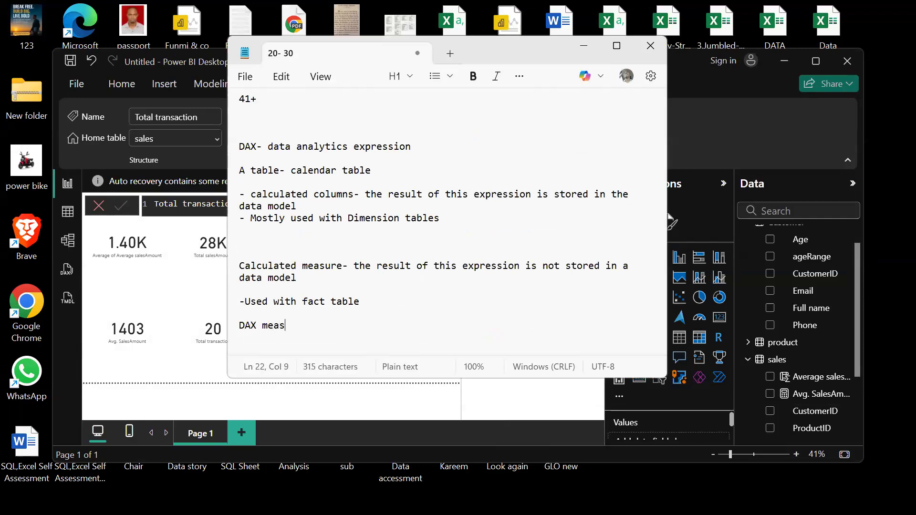
{"action": "type", "text": "ure is u"}
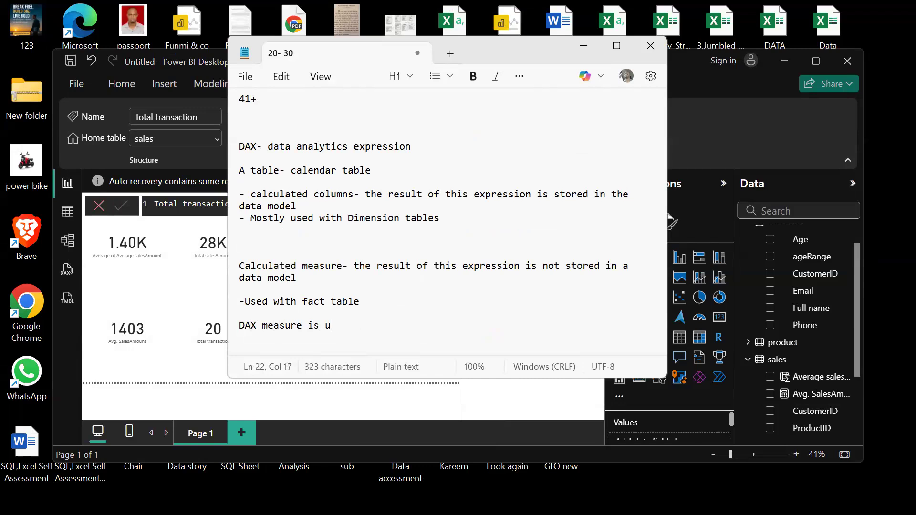
{"action": "type", "text": "sed to "}
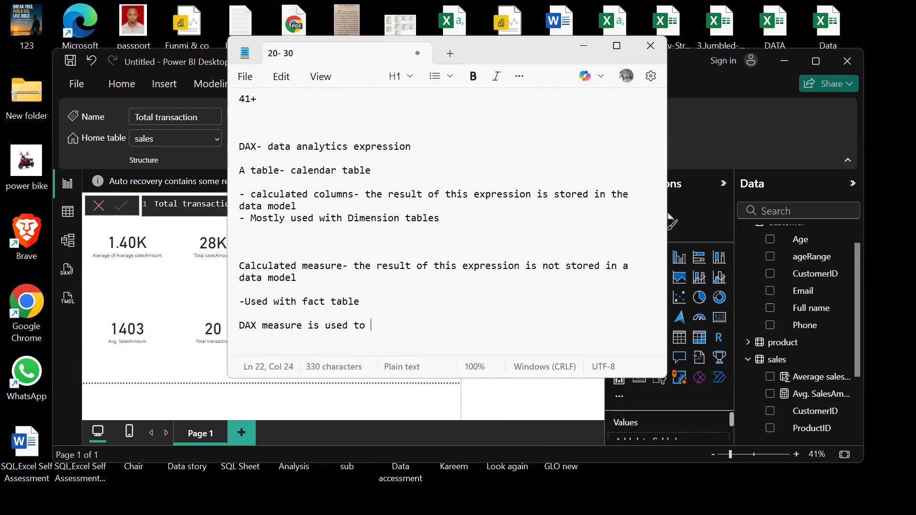
{"action": "type", "text": "perform aggreg"}
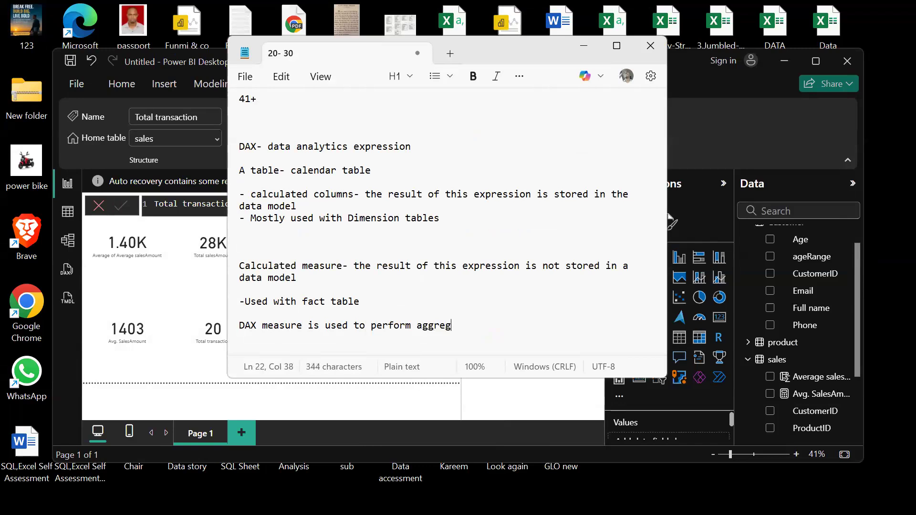
{"action": "type", "text": "ation function on f"}
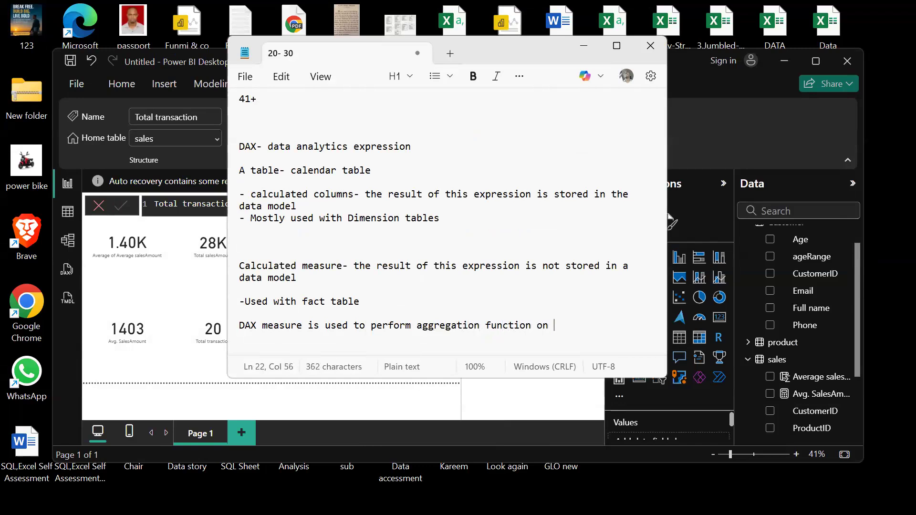
{"action": "key", "text": "BackSpace"}
{"action": "key", "text": "BackSpace"}
{"action": "type", "text": "numeric columns"}
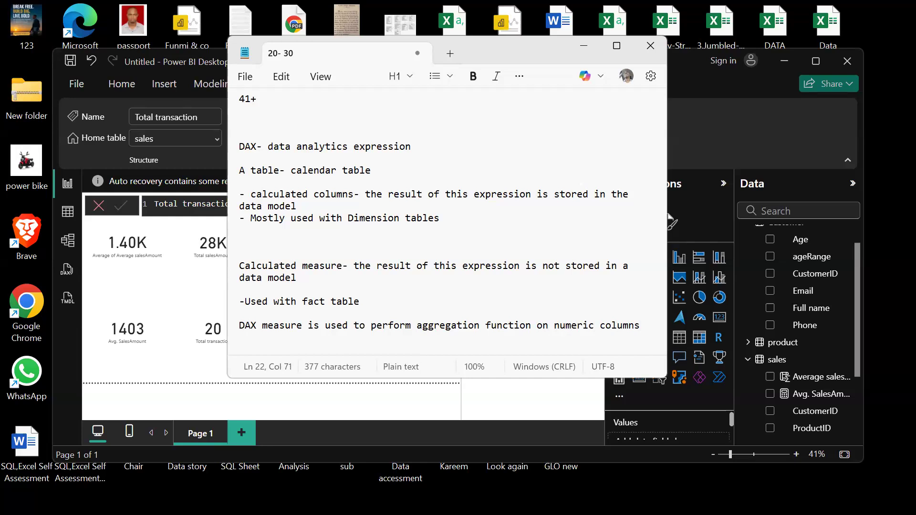
Minimize the note to view the Power BI report and its cards, and bring the "20- 30" note back up.
{"action": "left_click", "coordinate": [584, 46]}
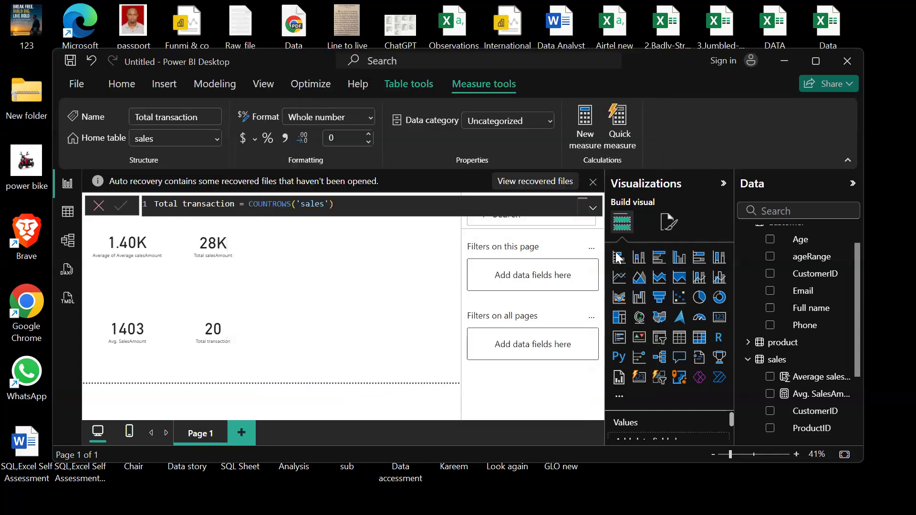
{"action": "left_click", "coordinate": [817, 61]}
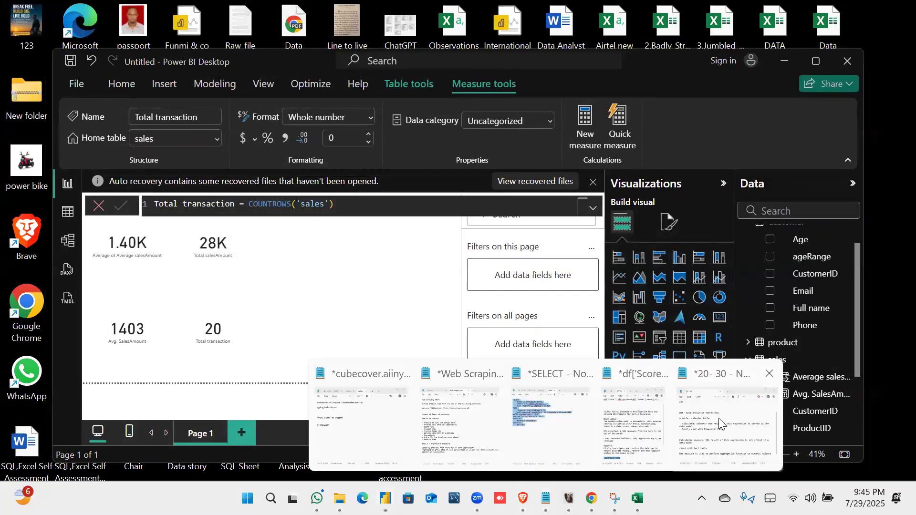
{"action": "left_click", "coordinate": [718, 417]}
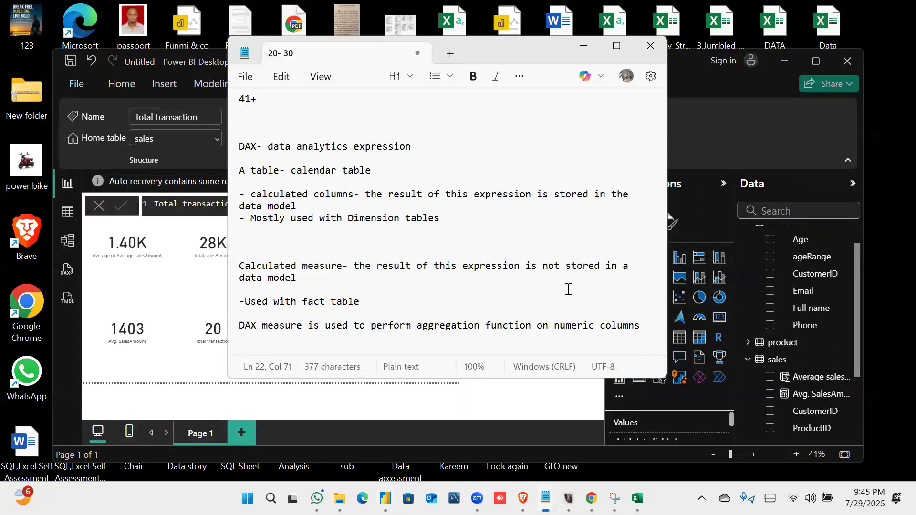
Add the line "Using DAX measure calculate the following" below the DAX measure explanation in the note.
{"action": "key", "text": "Down"}
{"action": "key", "text": "Return"}
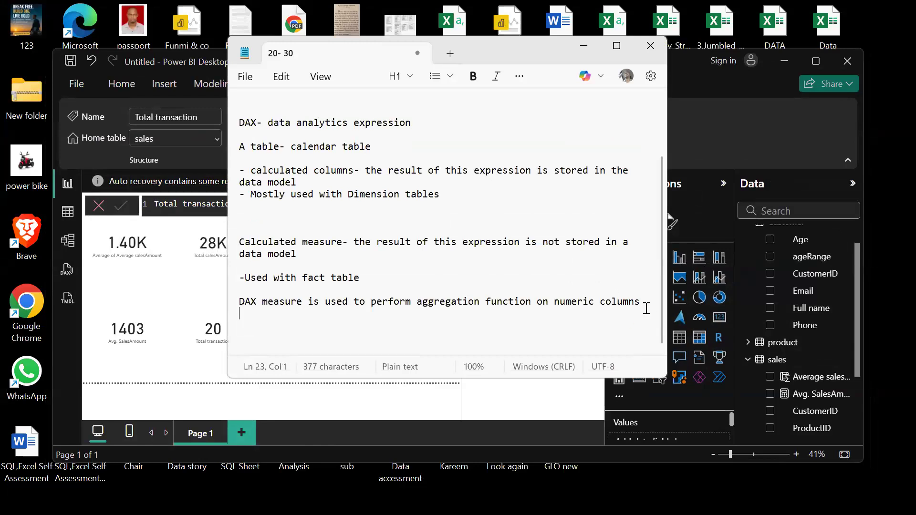
{"action": "key", "text": "Return"}
{"action": "key", "text": "Return"}
{"action": "type", "text": "Using DAX "}
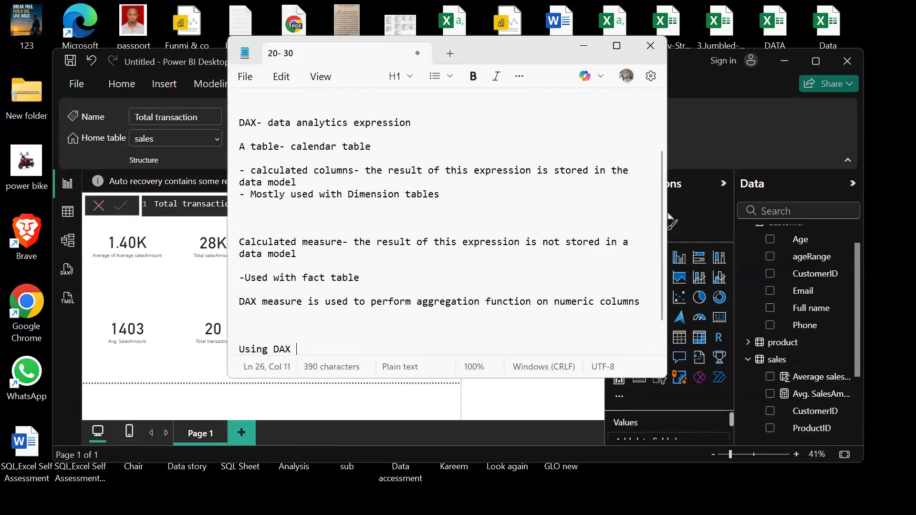
{"action": "type", "text": "measure "}
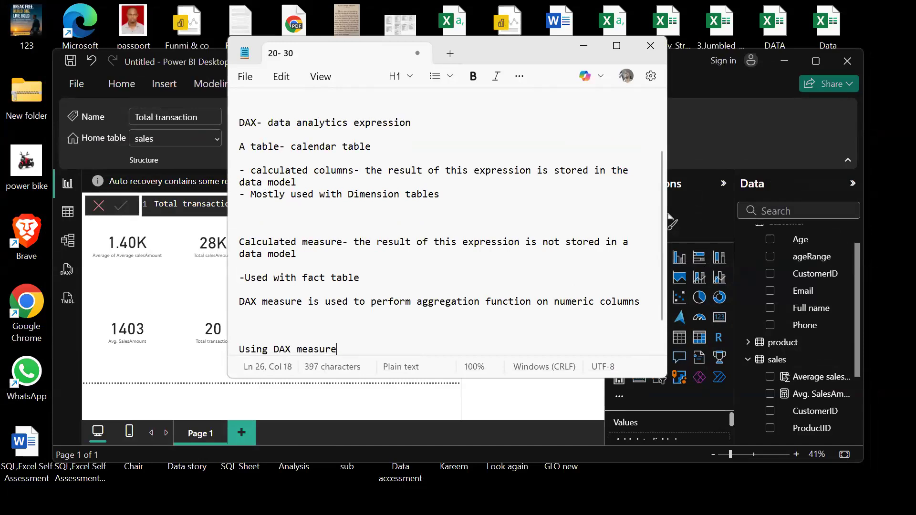
{"action": "type", "text": "cal"}
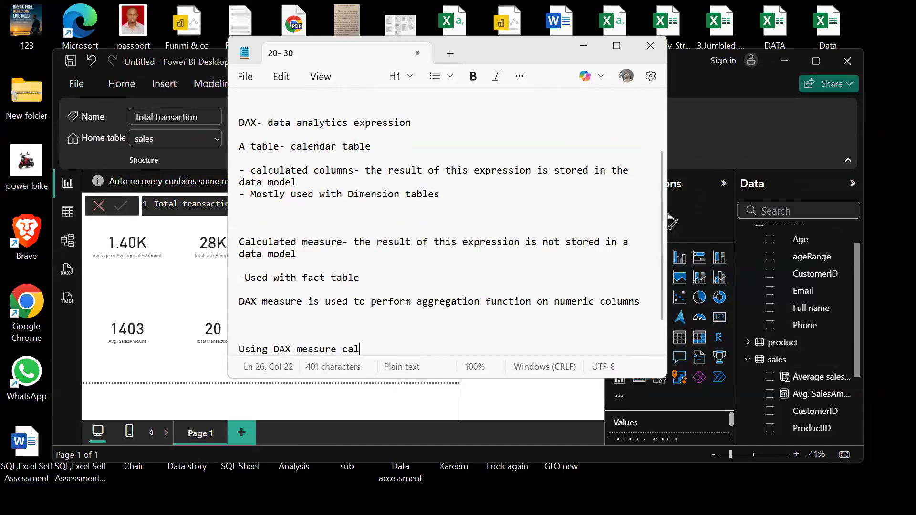
{"action": "type", "text": "ulate the "}
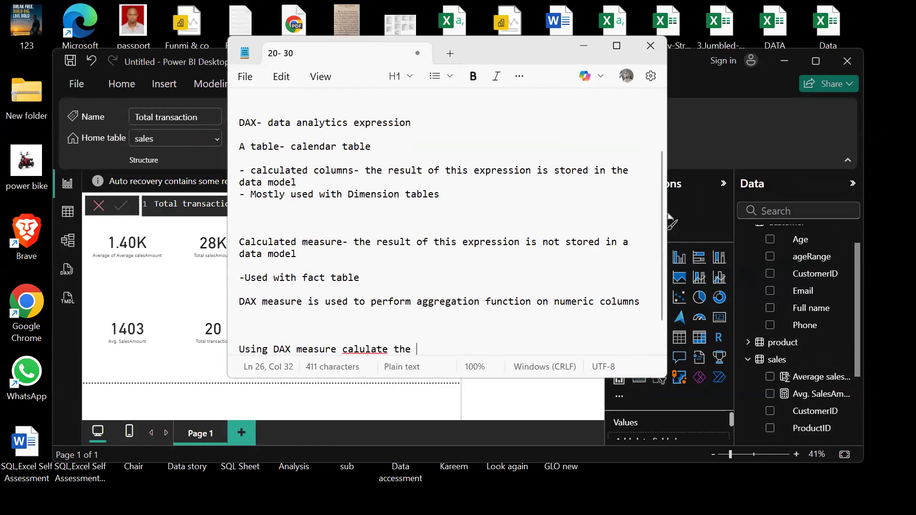
{"action": "type", "text": "following"}
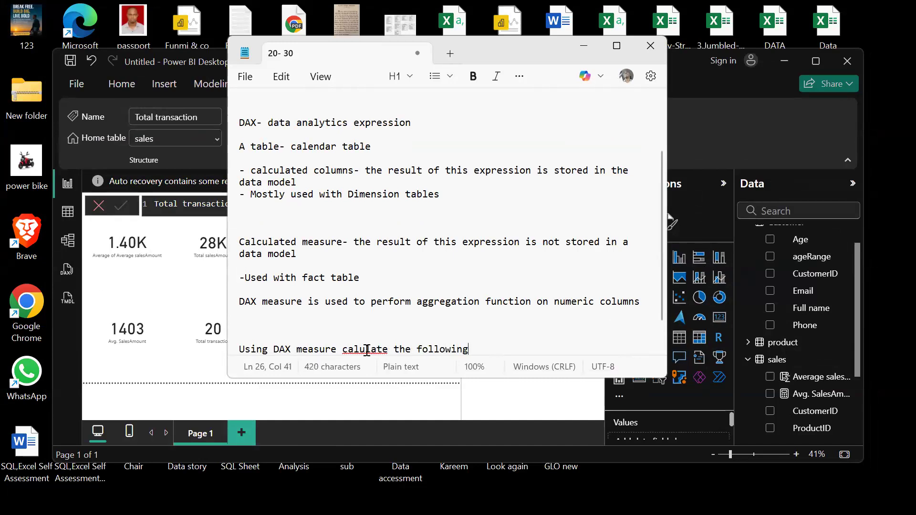
Correct the spelling of "calculate" in the new line, end it with a colon and leave a blank line below.
{"action": "right_click", "coordinate": [363, 349]}
{"action": "left_click", "coordinate": [453, 372]}
{"action": "left_click", "coordinate": [480, 349]}
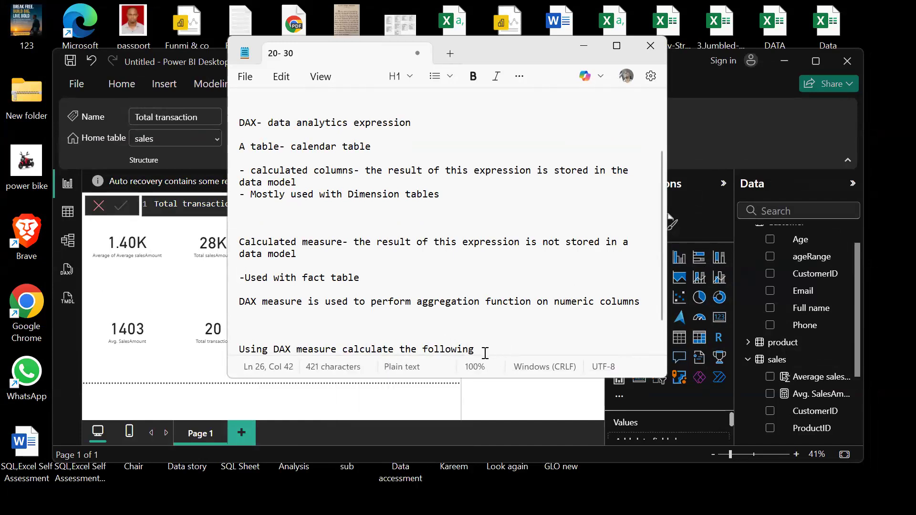
{"action": "type", "text": ":"}
{"action": "key", "text": "Return"}
{"action": "key", "text": "Return"}
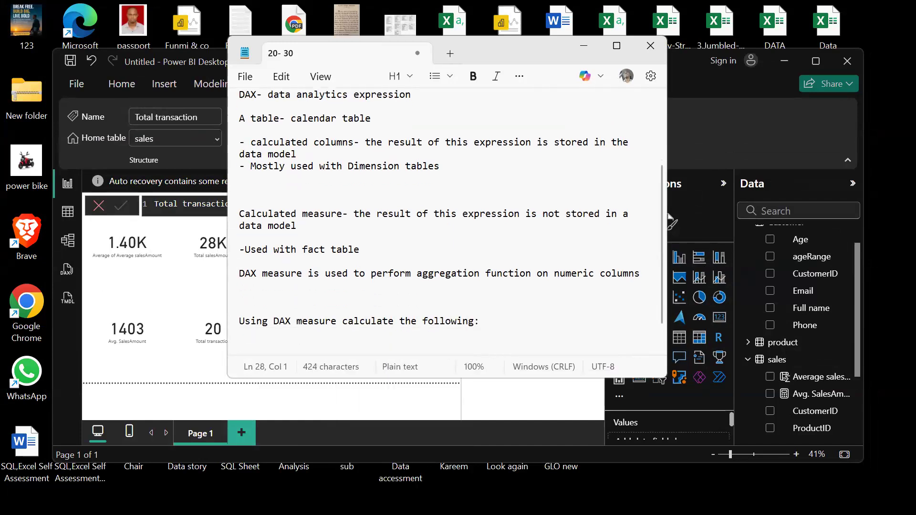
{"action": "type", "text": "Minimum sal"}
{"action": "key", "text": "BackSpace"}
{"action": "key", "text": "BackSpace"}
{"action": "key", "text": "BackSpace"}
{"action": "key", "text": "BackSpace"}
{"action": "key", "text": "BackSpace"}
{"action": "key", "text": "BackSpace"}
{"action": "key", "text": "BackSpace"}
{"action": "key", "text": "BackSpace"}
{"action": "key", "text": "BackSpace"}
{"action": "key", "text": "BackSpace"}
{"action": "key", "text": "BackSpace"}
List the exercise items "Lowest sales value", "Highest sales value" and "Highest sales volume" on separate lines of the note.
{"action": "type", "text": "Lowest "}
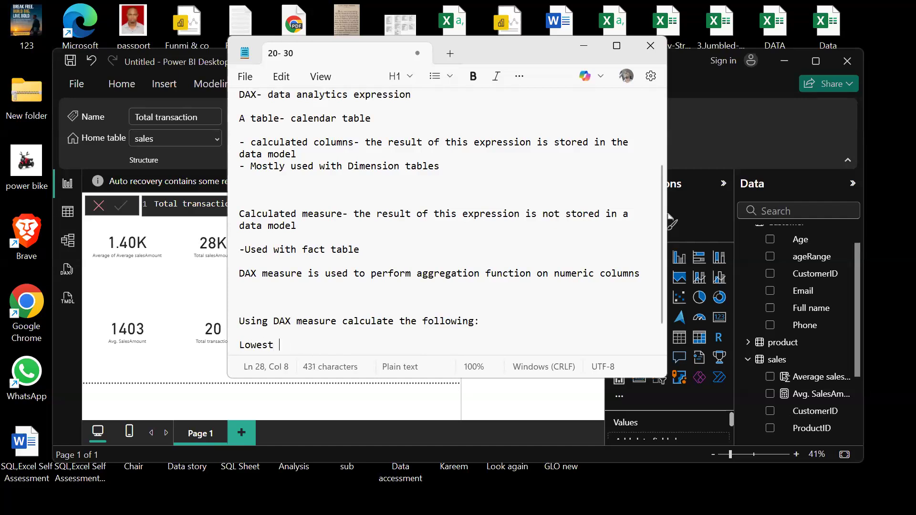
{"action": "type", "text": "sale"}
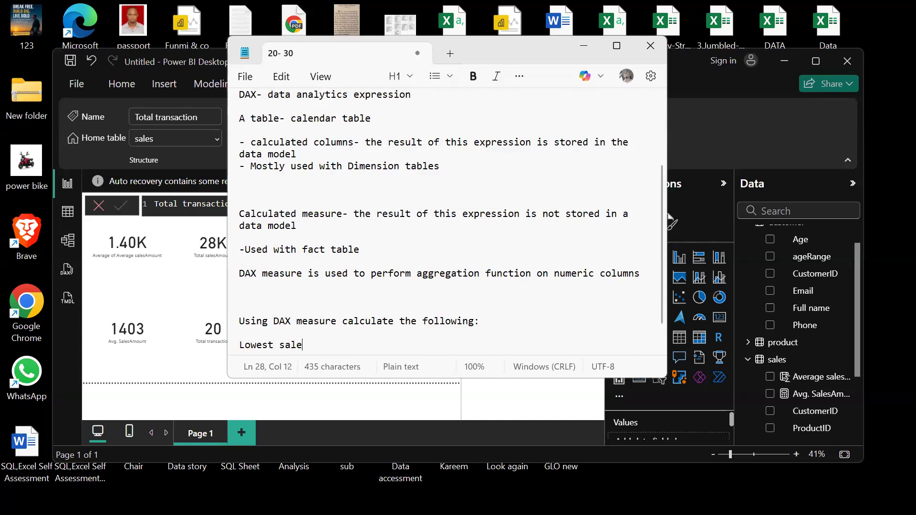
{"action": "type", "text": "s value"}
{"action": "key", "text": "Return"}
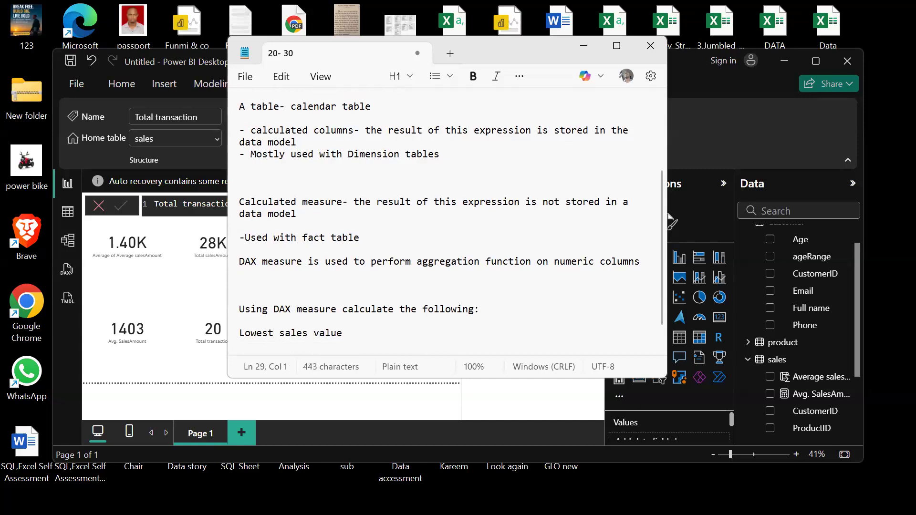
{"action": "key", "text": "Return"}
{"action": "type", "text": "Hig"}
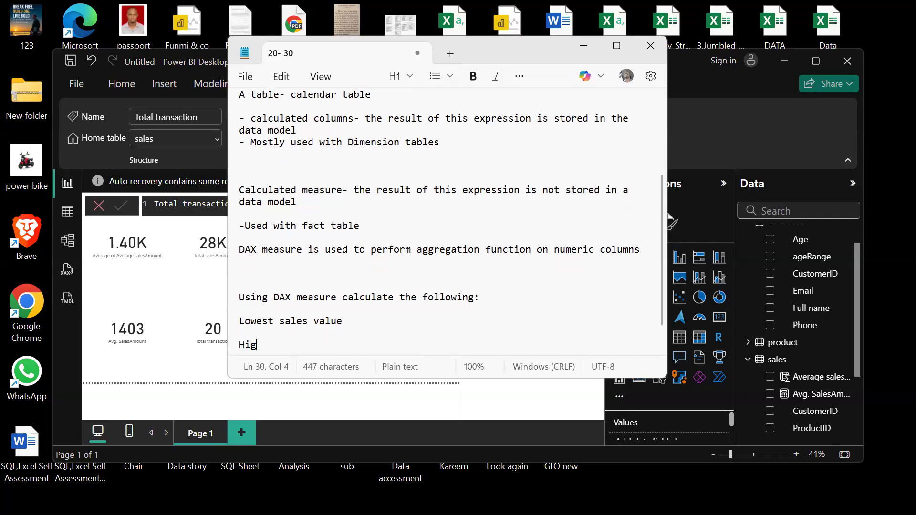
{"action": "type", "text": "hest sales "}
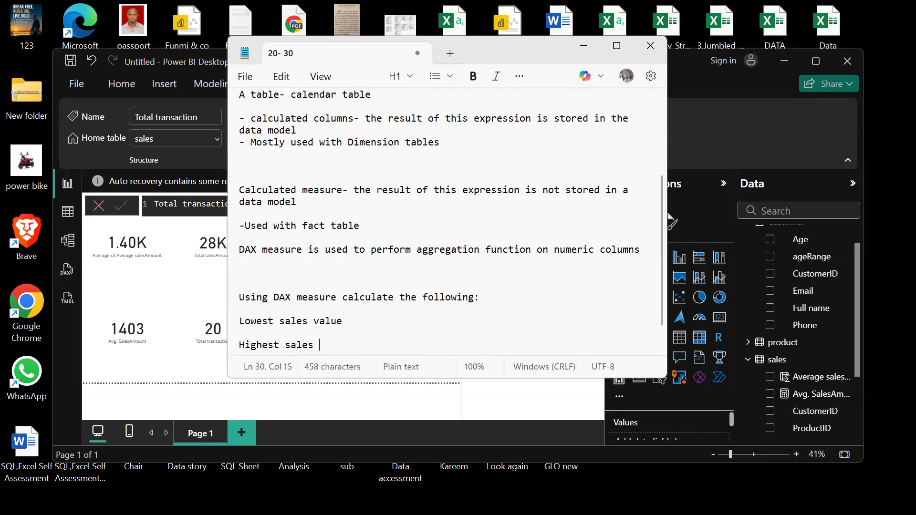
{"action": "type", "text": "value"}
{"action": "key", "text": "Return"}
{"action": "key", "text": "Return"}
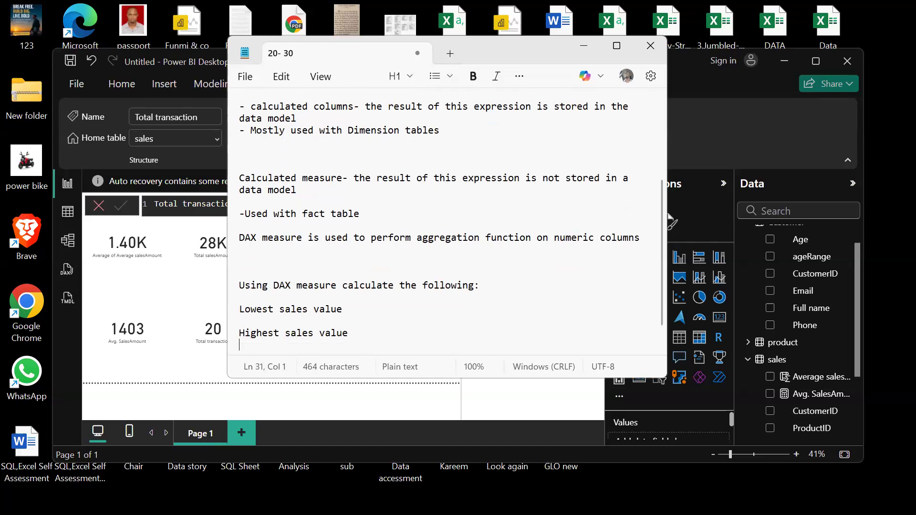
{"action": "type", "text": "Highest sales volume"}
{"action": "key", "text": "Return"}
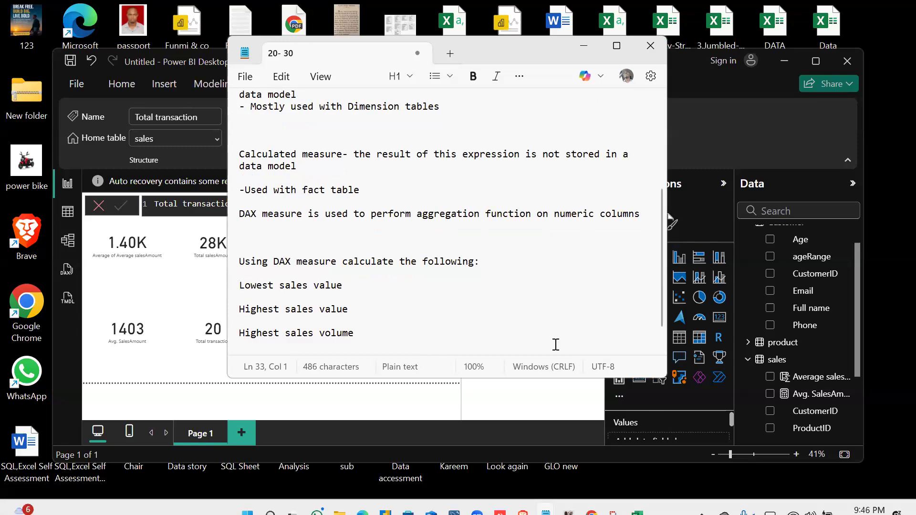
Minimize the note, maximize the Power BI window and delete the Average of Average salesAmount card.
{"action": "left_click", "coordinate": [583, 50]}
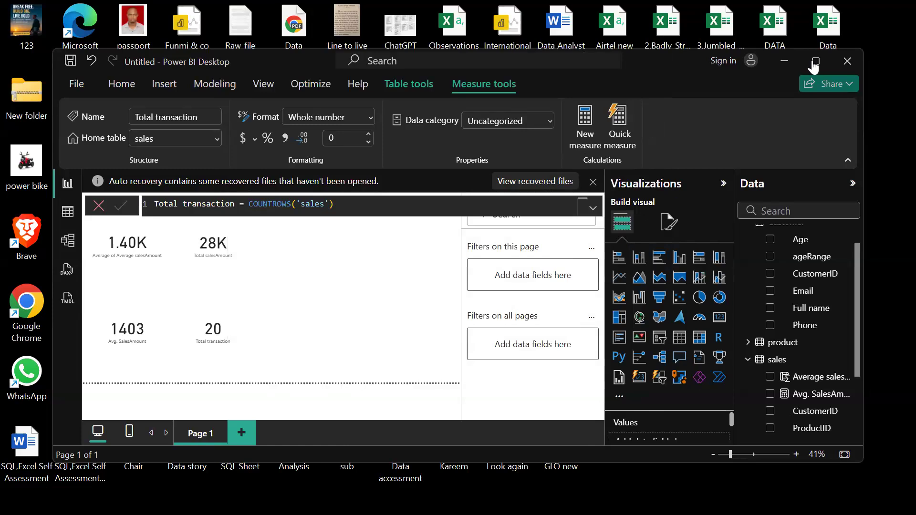
{"action": "key", "text": "super+Up"}
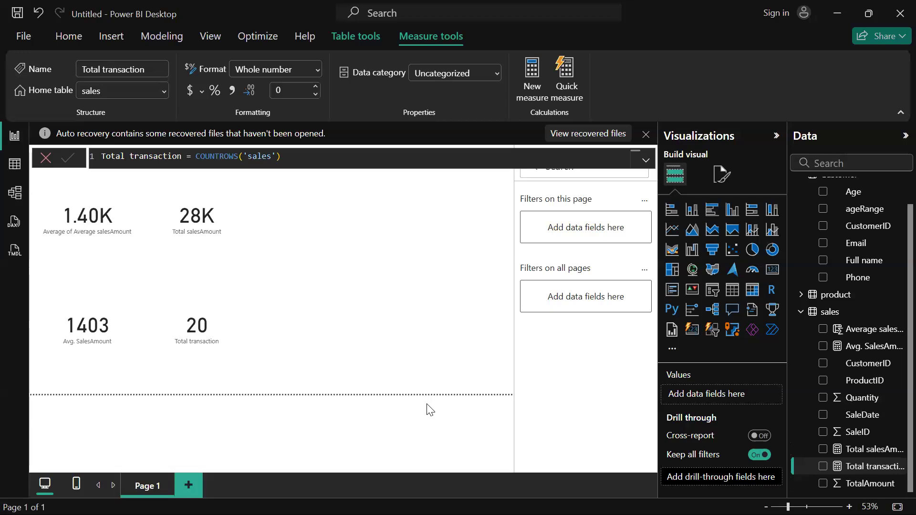
{"action": "left_click", "coordinate": [81, 233]}
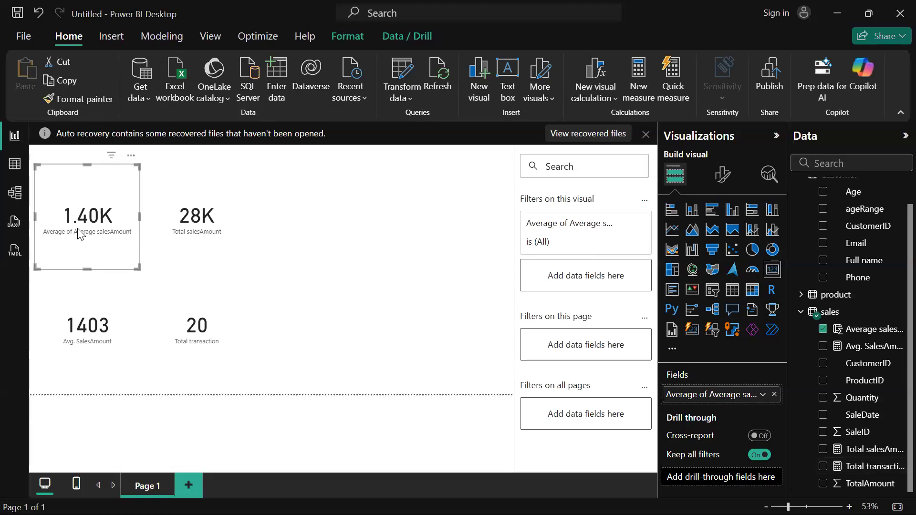
{"action": "key", "text": "Delete"}
Arrange the Avg. SalesAmount, Total salesAmount and Total transaction cards in a single row at the top of the report page.
{"action": "left_click_drag", "start_coordinate": [98, 327], "coordinate": [90, 182]}
{"action": "left_click_drag", "start_coordinate": [92, 224], "coordinate": [111, 208]}
{"action": "left_click_drag", "start_coordinate": [219, 308], "coordinate": [336, 212]}
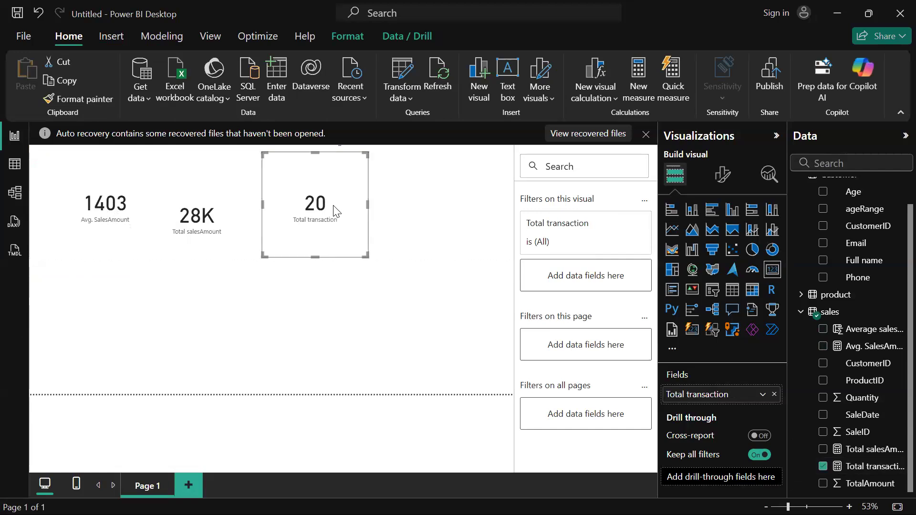
{"action": "left_click_drag", "start_coordinate": [226, 210], "coordinate": [226, 219]}
{"action": "left_click", "coordinate": [292, 285]}
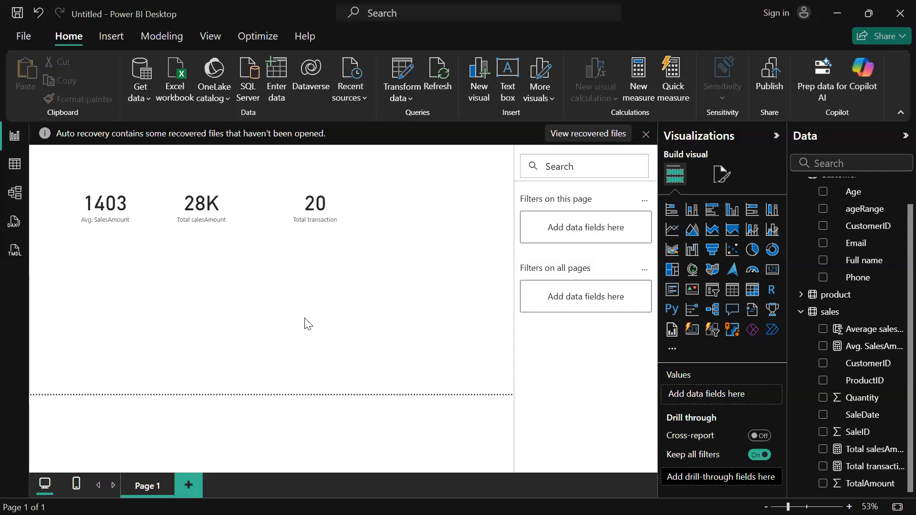
Swap the Total salesAmount and Avg. SalesAmount cards so Total salesAmount comes first, and align the Total transaction card with them.
{"action": "left_click_drag", "start_coordinate": [116, 219], "coordinate": [236, 307]}
{"action": "left_click_drag", "start_coordinate": [214, 204], "coordinate": [99, 197]}
{"action": "left_click_drag", "start_coordinate": [212, 264], "coordinate": [193, 183]}
{"action": "left_click", "coordinate": [287, 315]}
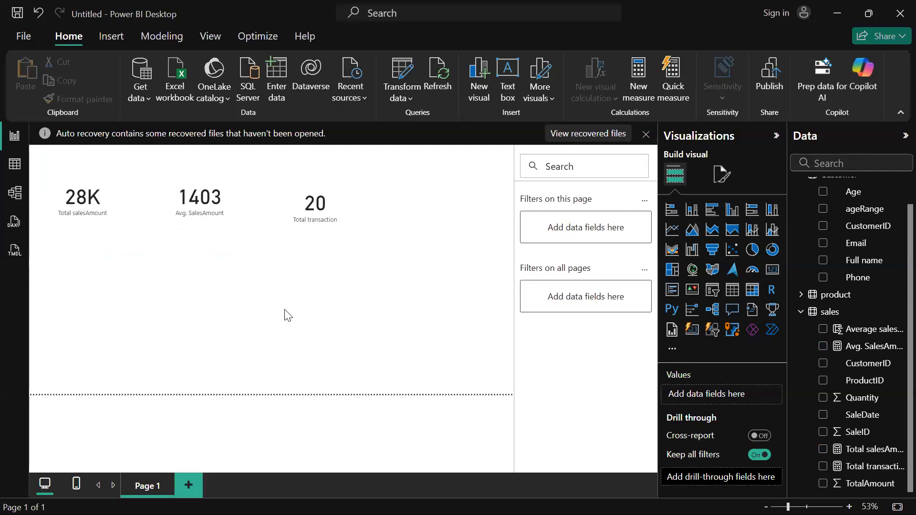
{"action": "left_click", "coordinate": [328, 191]}
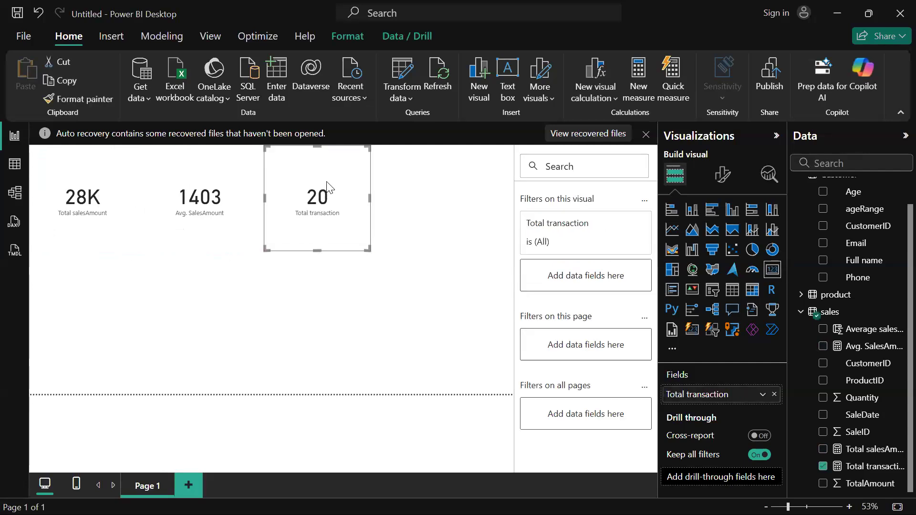
{"action": "left_click", "coordinate": [351, 306]}
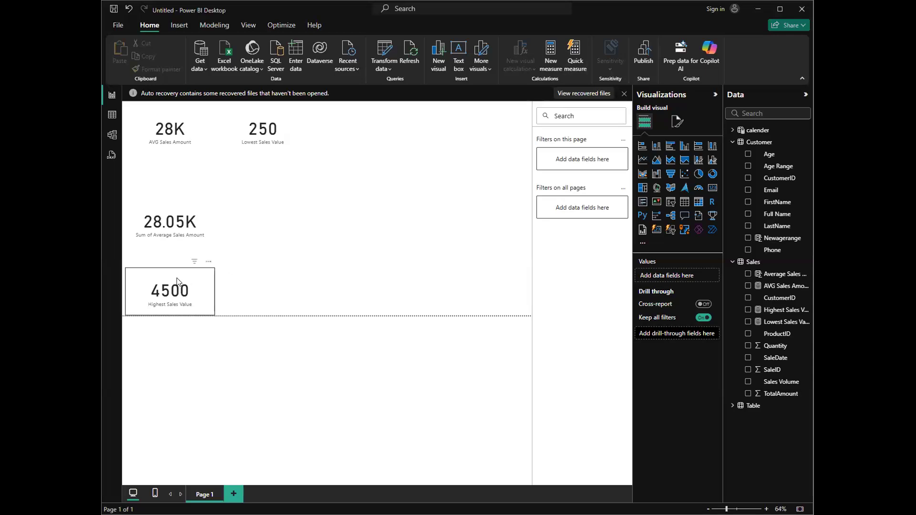
Move the Highest Sales Value card beside the Lowest Sales Value card in the shared report.
{"action": "left_click_drag", "start_coordinate": [186, 281], "coordinate": [382, 134]}
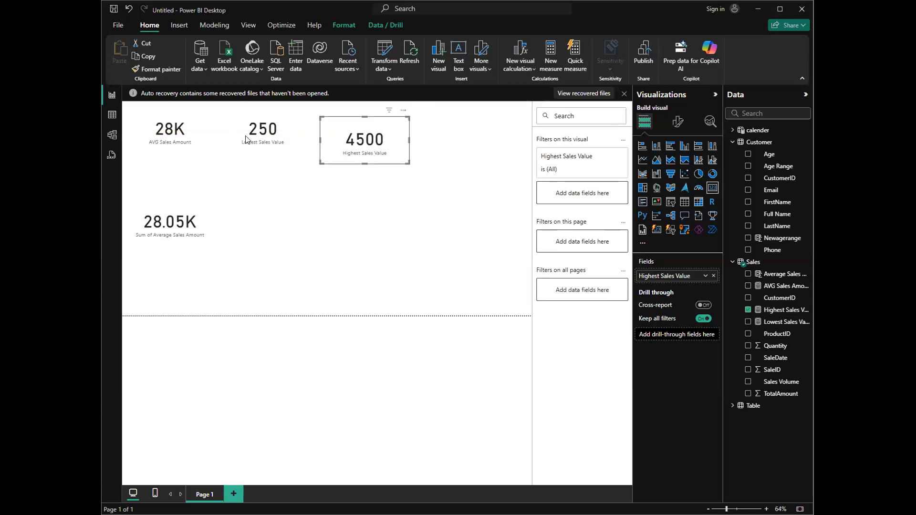
{"action": "left_click", "coordinate": [270, 160]}
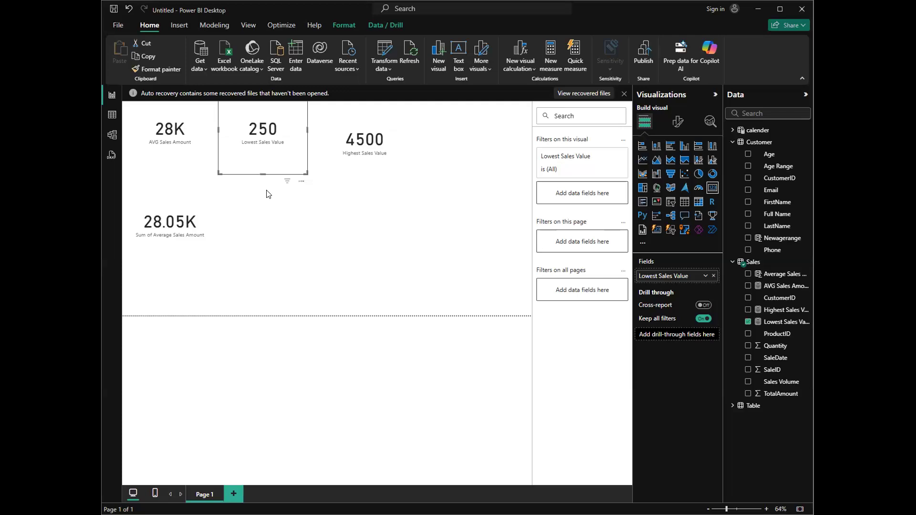
{"action": "key", "text": "Tab"}
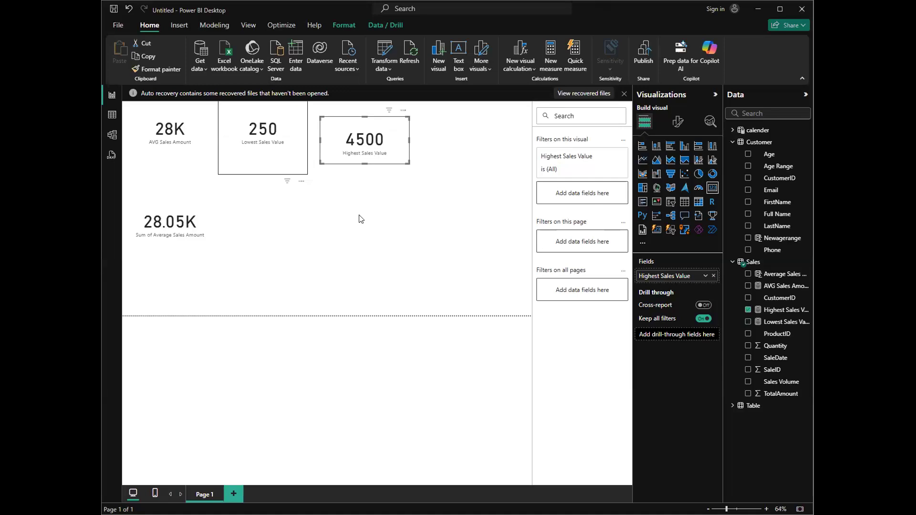
{"action": "left_click", "coordinate": [134, 222]}
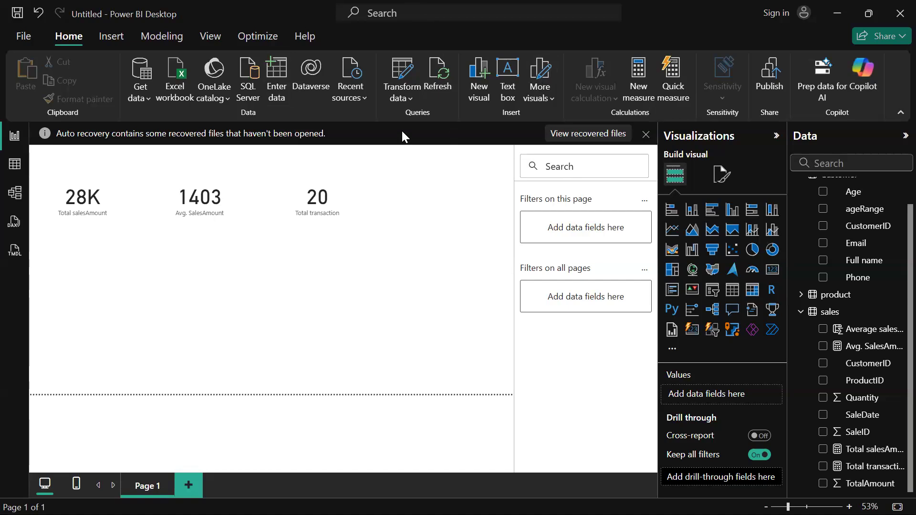
Create a measure named lowest sales value that returns the MIN of the sales table's TotalAmount column.
{"action": "left_click", "coordinate": [640, 91]}
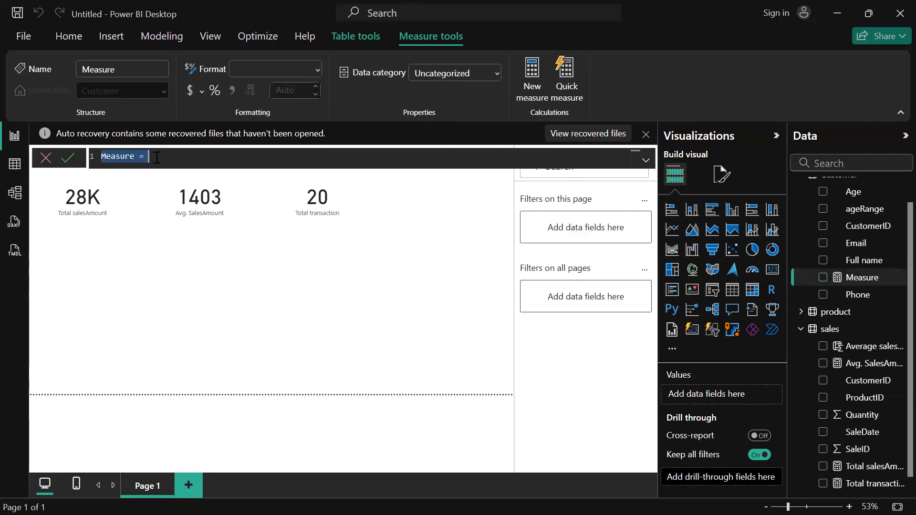
{"action": "key", "text": "BackSpace"}
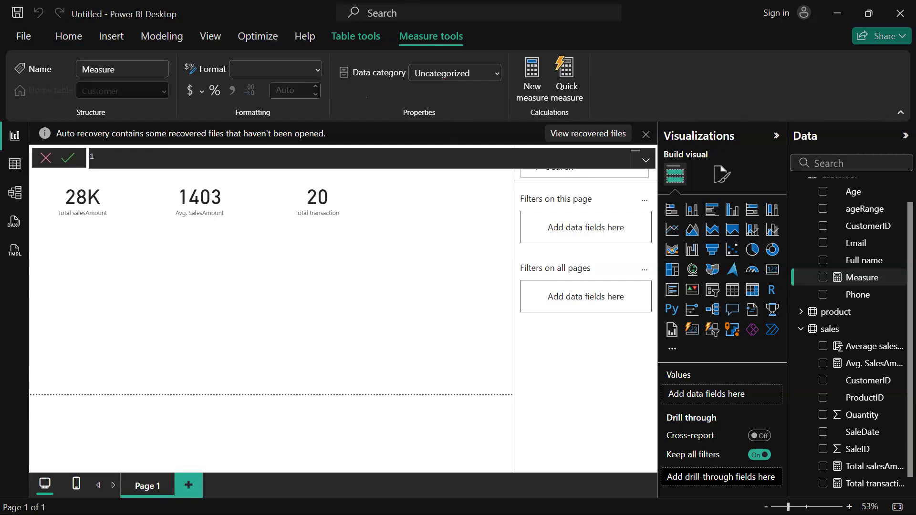
{"action": "type", "text": "lowest sales value = min"}
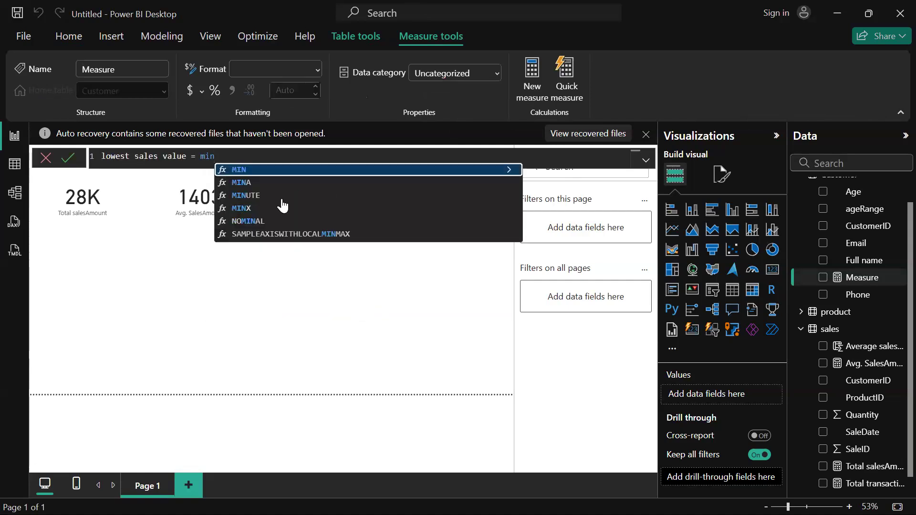
{"action": "key", "text": "Tab"}
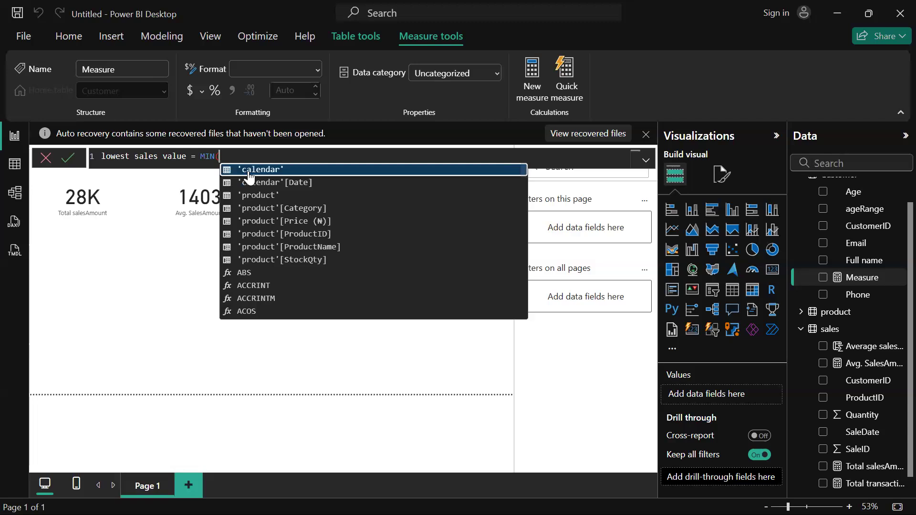
{"action": "scroll", "coordinate": [285, 288], "scroll_direction": "down", "scroll_amount": 3}
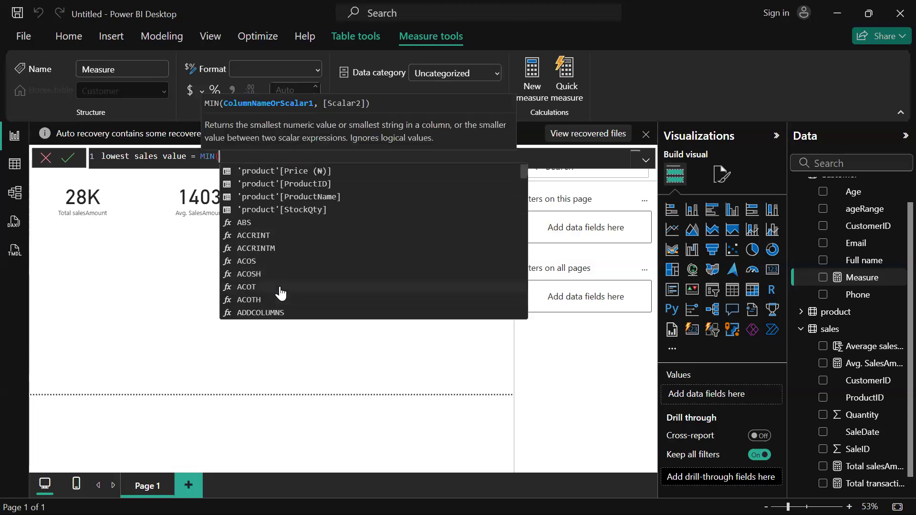
{"action": "scroll", "coordinate": [280, 293], "scroll_direction": "up", "scroll_amount": 3}
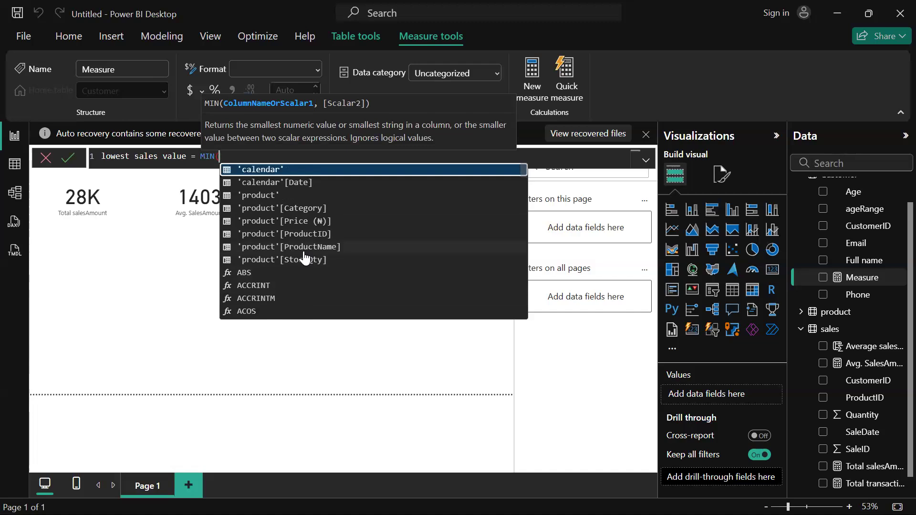
{"action": "type", "text": "'"}
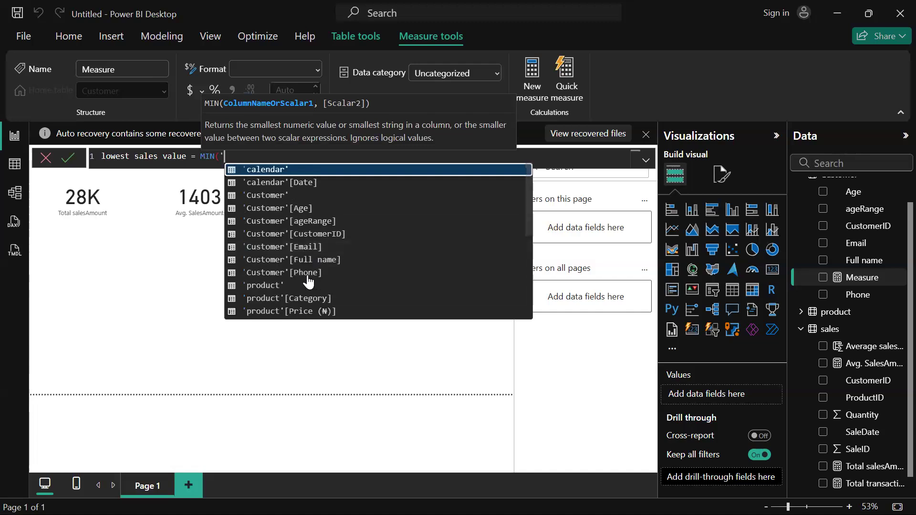
{"action": "scroll", "coordinate": [308, 271], "scroll_direction": "down", "scroll_amount": 4}
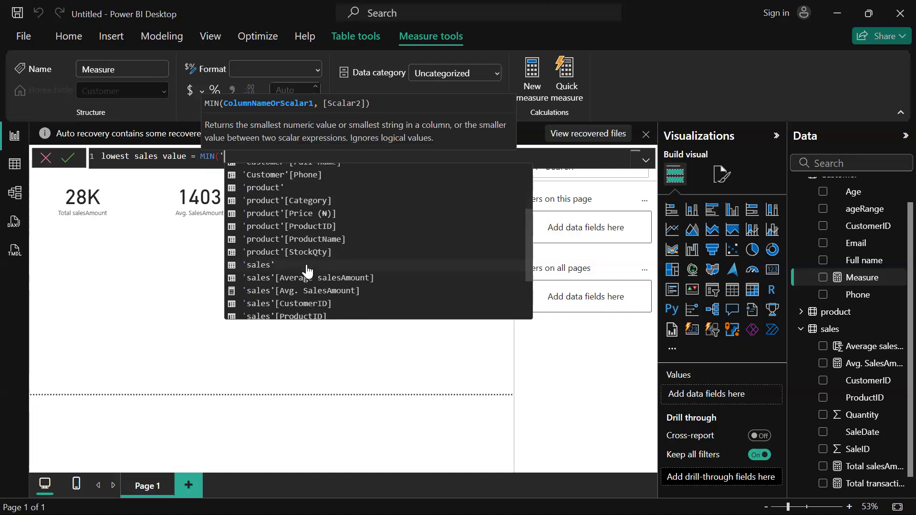
{"action": "scroll", "coordinate": [308, 271], "scroll_direction": "down", "scroll_amount": 2}
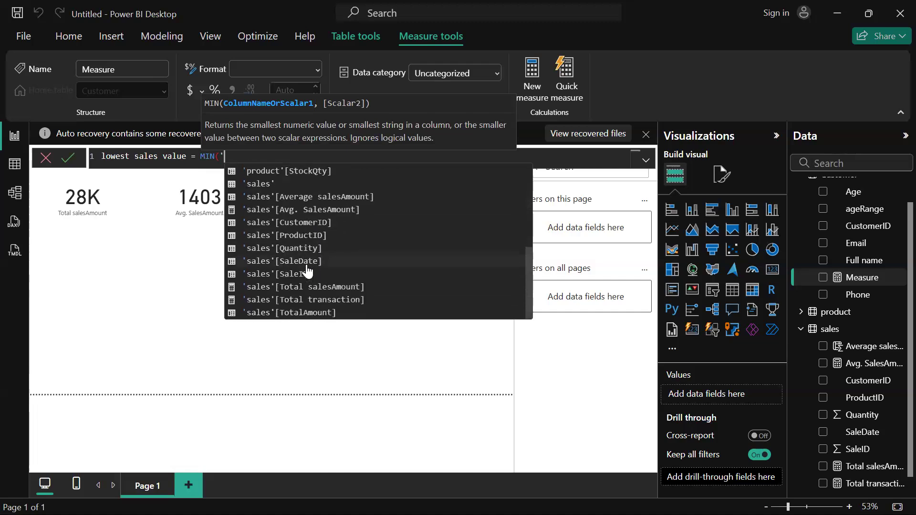
{"action": "left_click", "coordinate": [317, 312]}
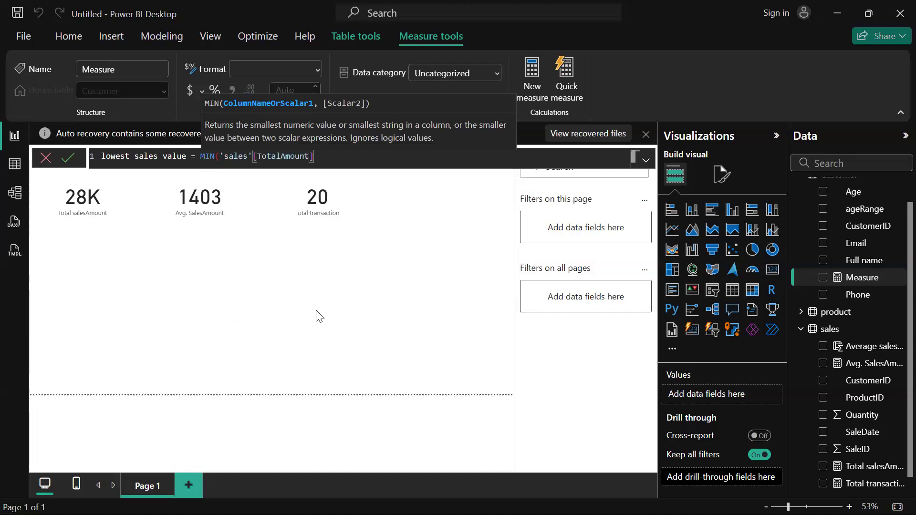
{"action": "type", "text": ")"}
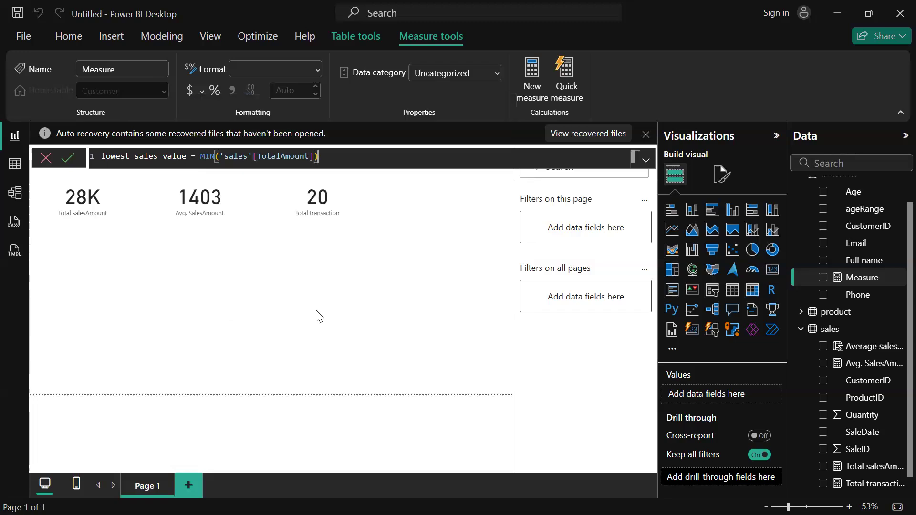
{"action": "key", "text": "Return"}
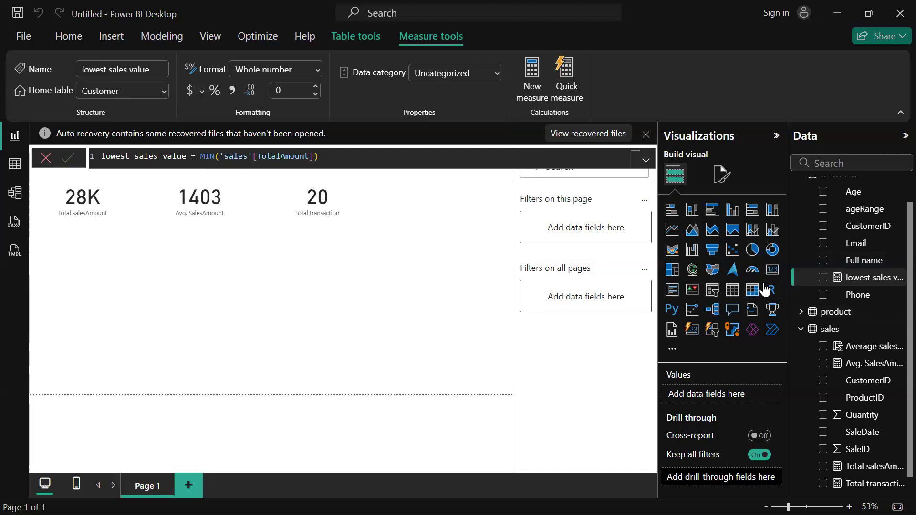
Add a card showing the lowest sales value measure below the Total salesAmount card.
{"action": "left_click", "coordinate": [772, 269]}
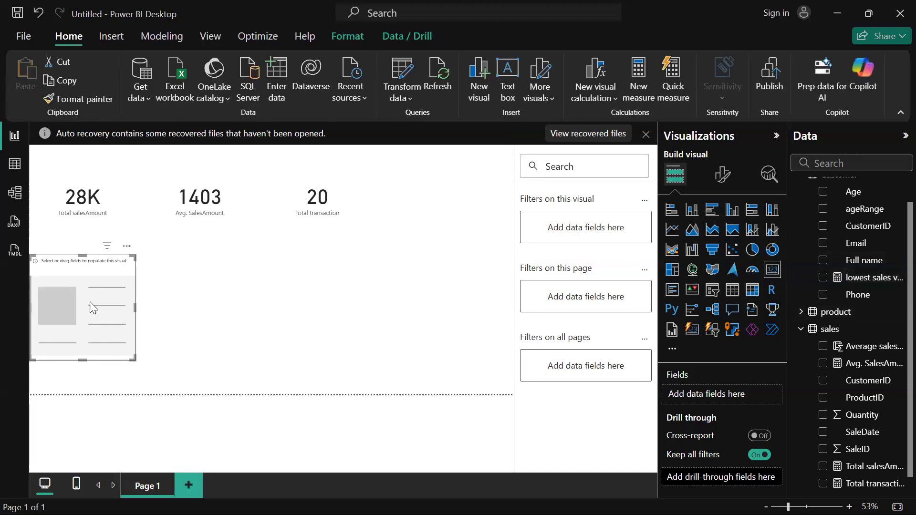
{"action": "mouse_move", "coordinate": [104, 293]}
{"action": "left_mouse_down"}
{"action": "mouse_move", "coordinate": [120, 282]}
{"action": "mouse_move", "coordinate": [108, 290]}
{"action": "left_mouse_up"}
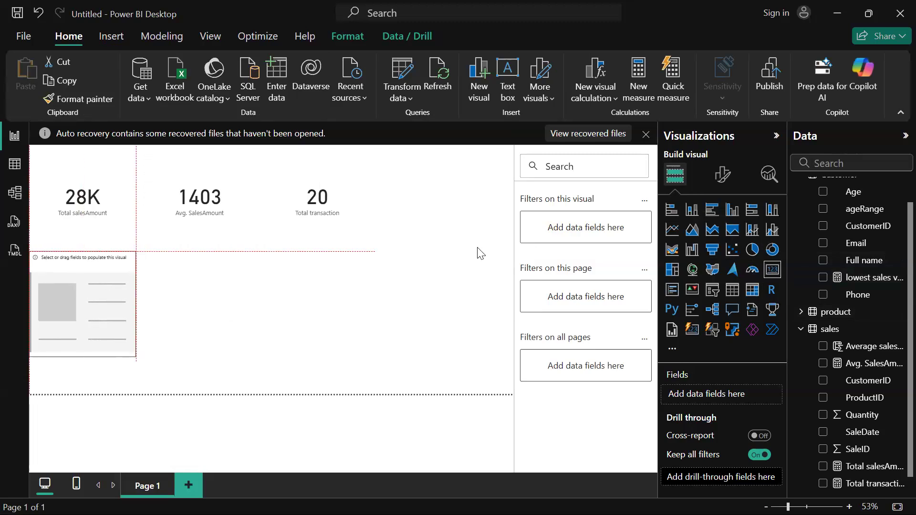
{"action": "left_click", "coordinate": [825, 278]}
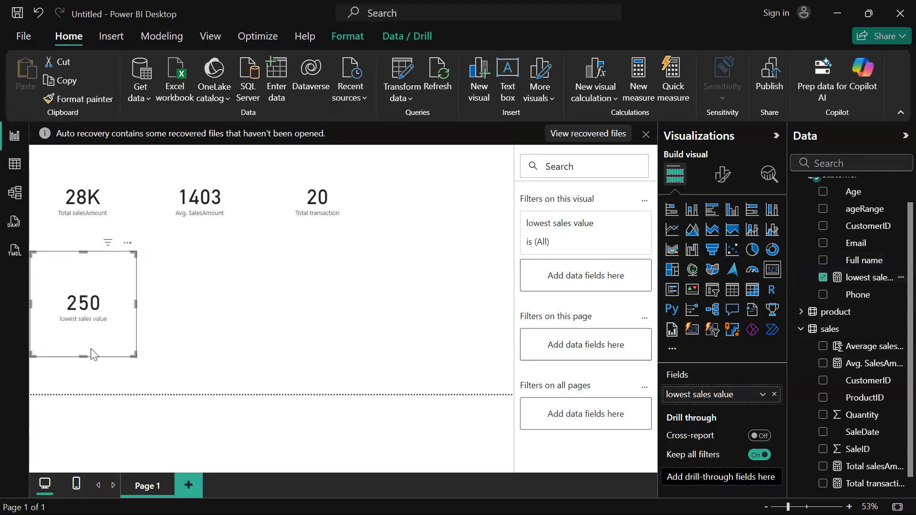
{"action": "left_click", "coordinate": [218, 319]}
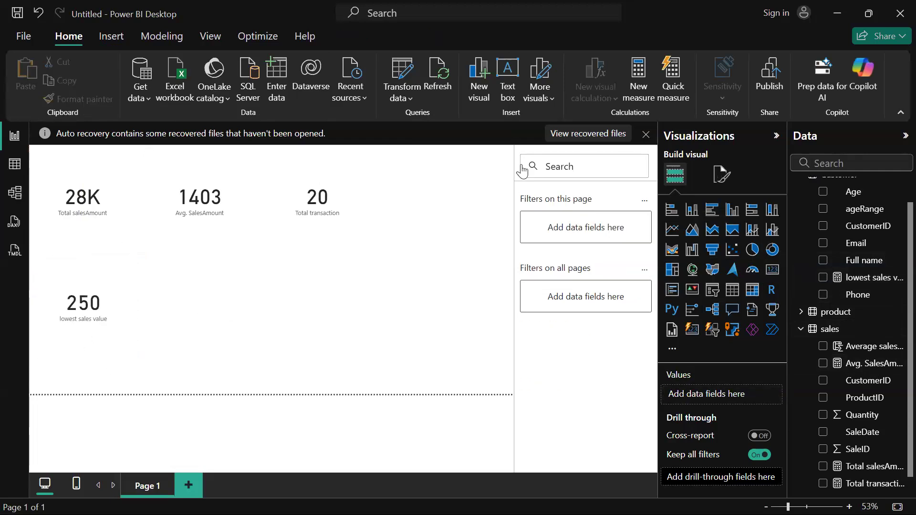
Create a measure named highest sales value that returns the MAX of the sales table's TotalAmount column.
{"action": "left_click", "coordinate": [639, 96]}
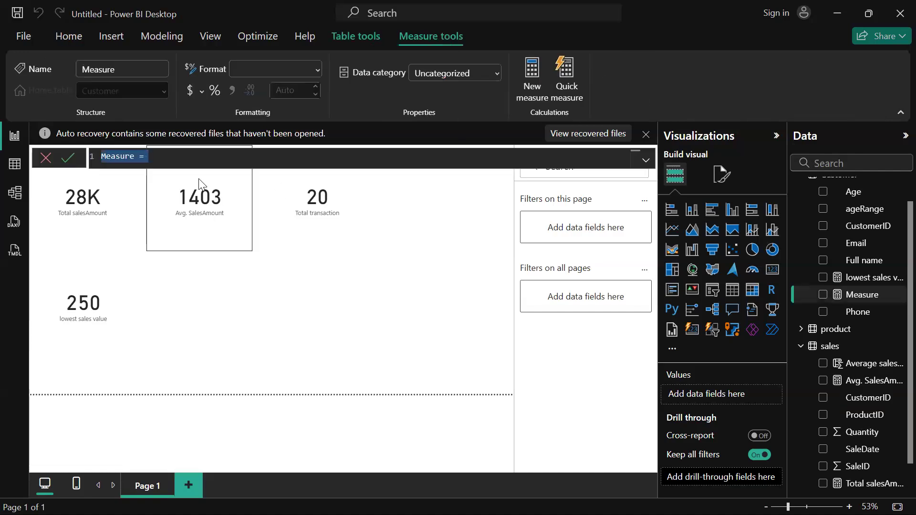
{"action": "type", "text": "hi"}
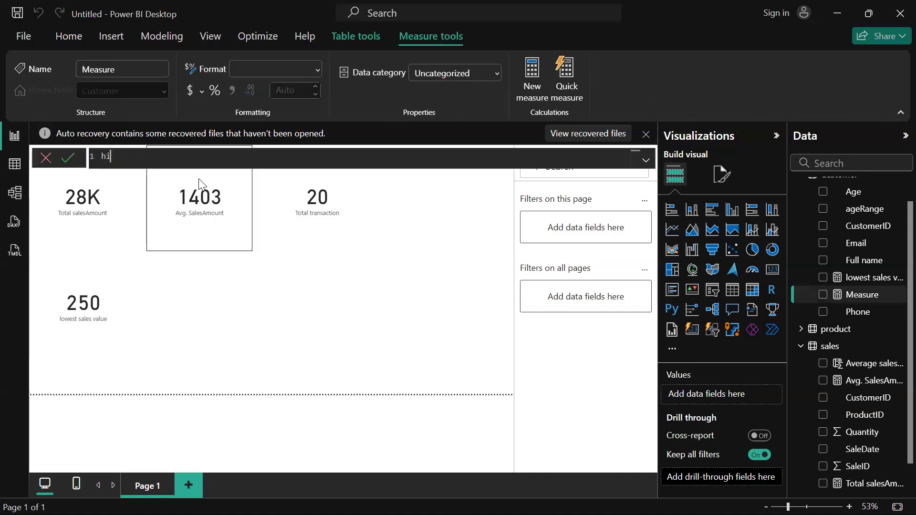
{"action": "type", "text": "ghest sales value = max"}
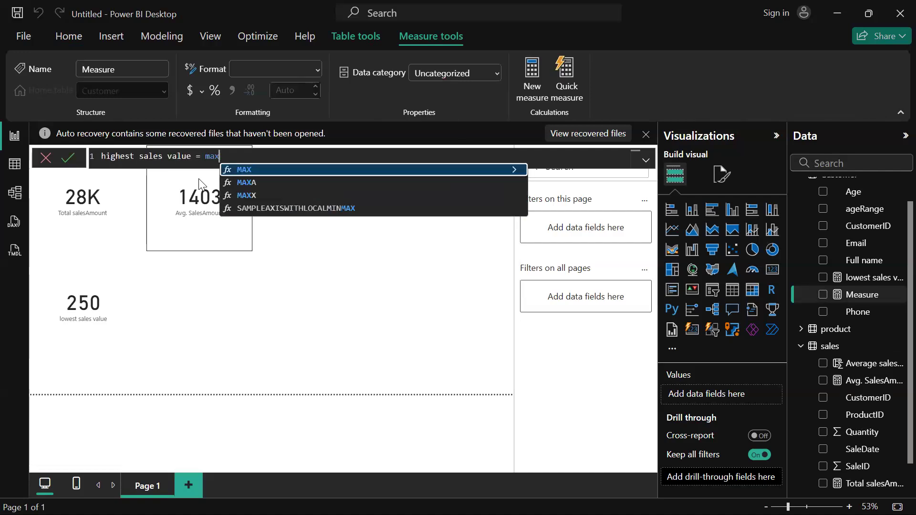
{"action": "type", "text": "("}
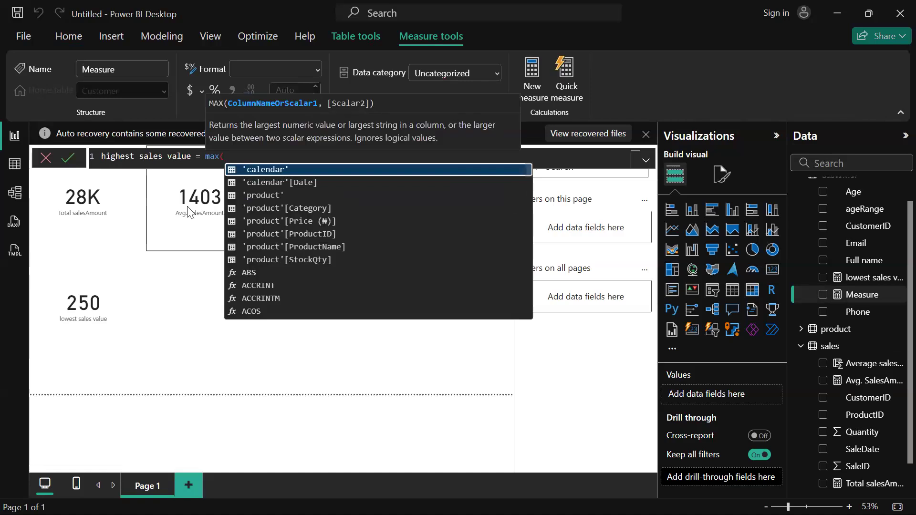
{"action": "type", "text": "'"}
{"action": "scroll", "coordinate": [312, 289], "scroll_direction": "down", "scroll_amount": 2}
{"action": "scroll", "coordinate": [312, 290], "scroll_direction": "down", "scroll_amount": 2}
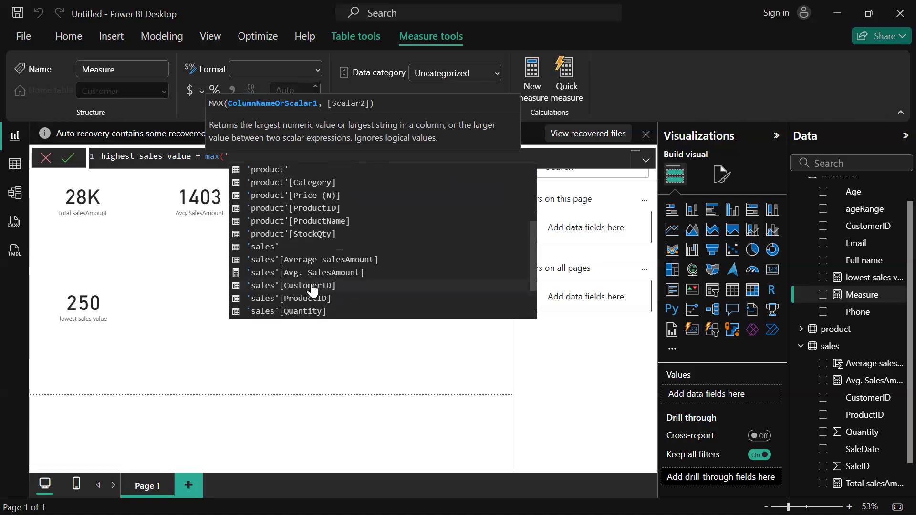
{"action": "scroll", "coordinate": [312, 290], "scroll_direction": "down", "scroll_amount": 2}
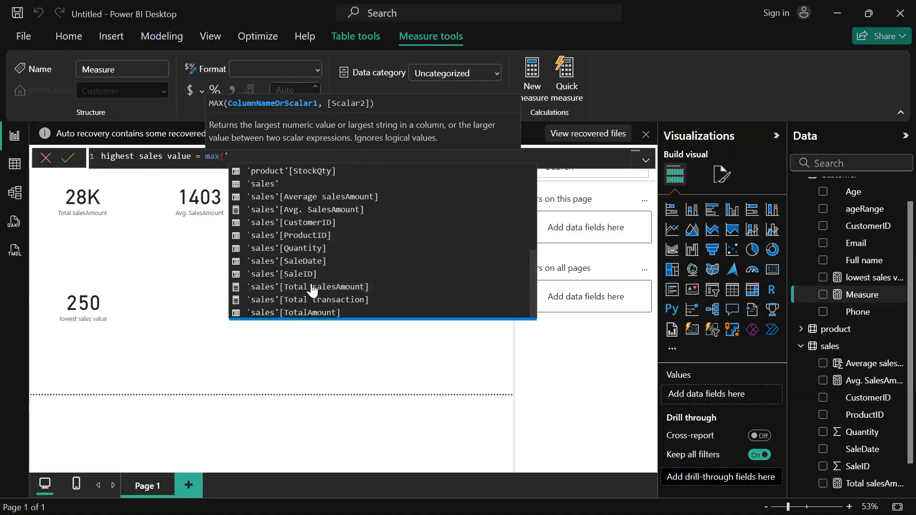
{"action": "left_click", "coordinate": [337, 313]}
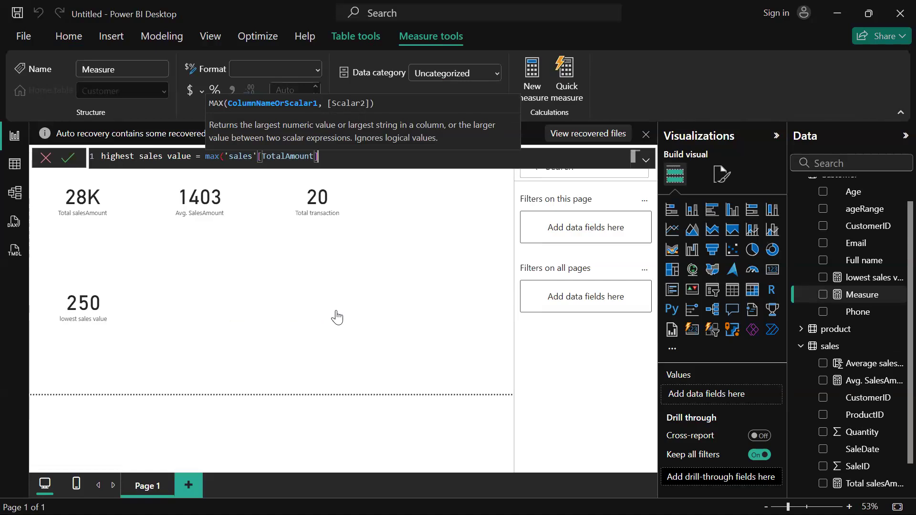
{"action": "type", "text": ")"}
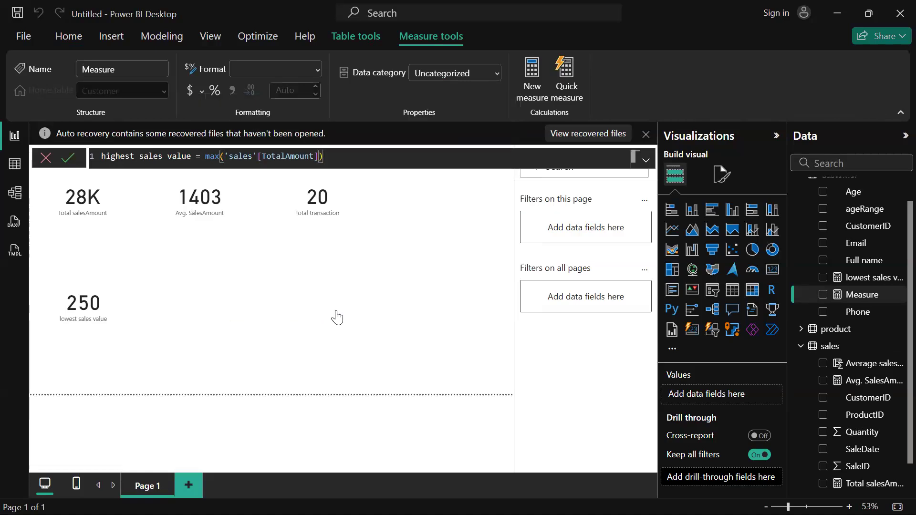
{"action": "key", "text": "Return"}
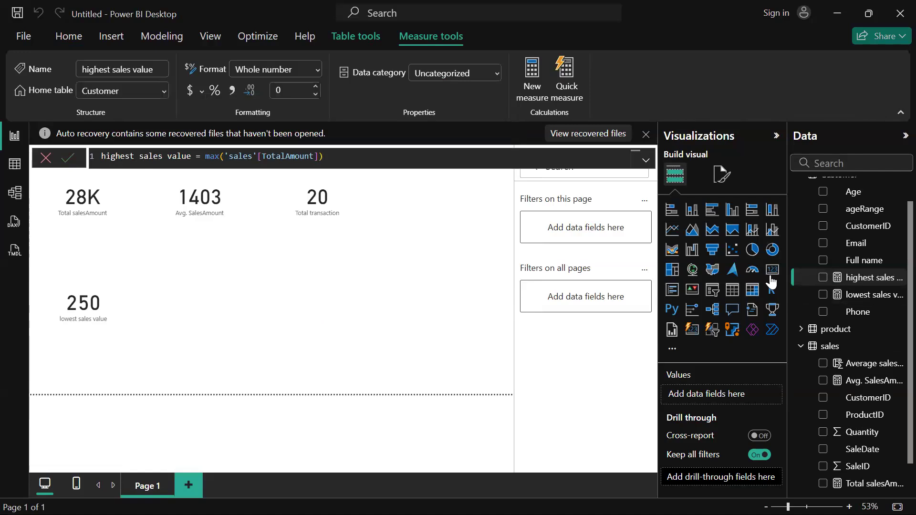
Add a card showing the highest sales value measure beside the lowest sales value card.
{"action": "left_click", "coordinate": [771, 276]}
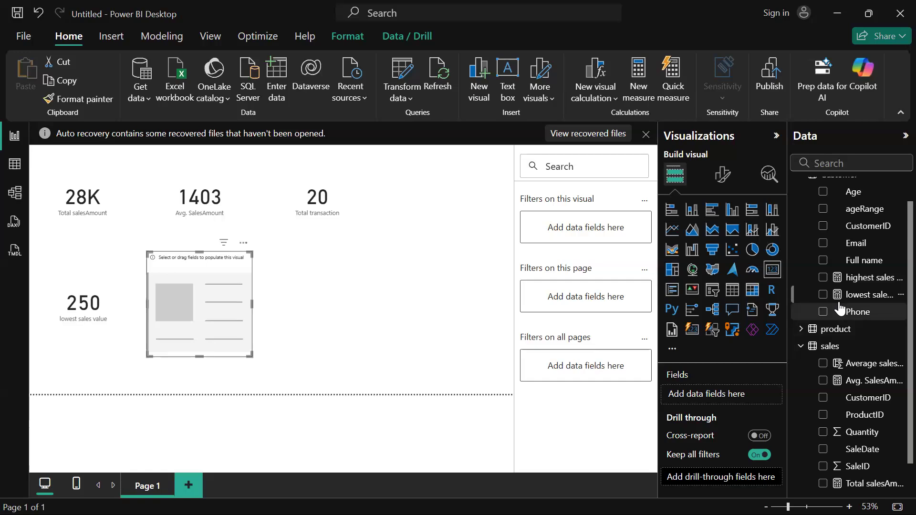
{"action": "left_click", "coordinate": [822, 278]}
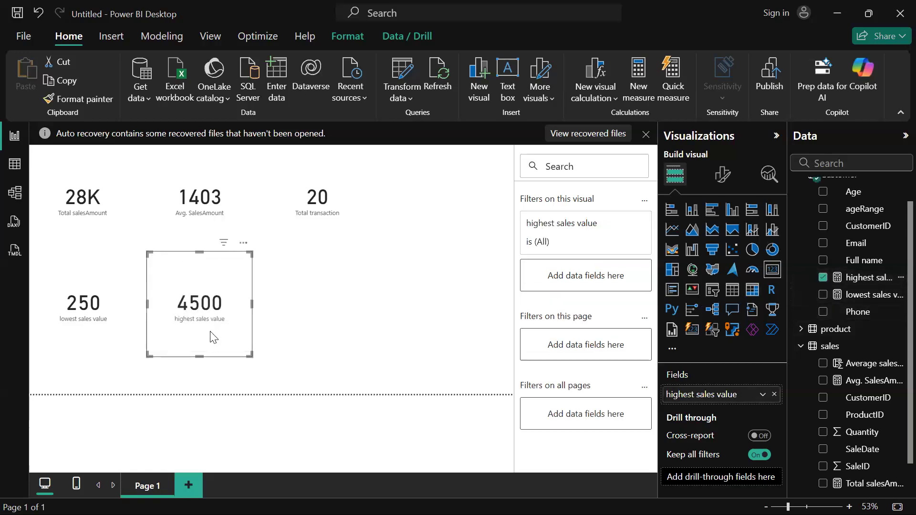
{"action": "left_click_drag", "start_coordinate": [223, 309], "coordinate": [240, 285]}
{"action": "left_click", "coordinate": [341, 293]}
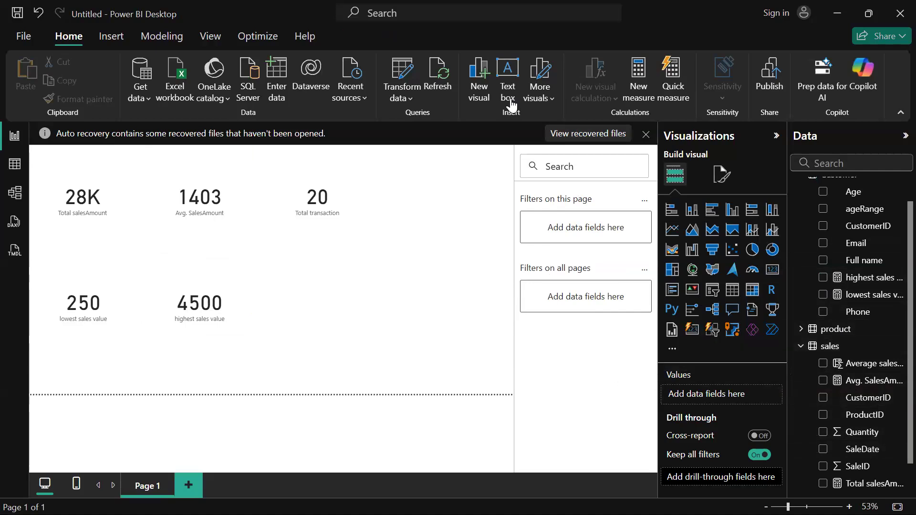
Create a measure named highest sales vol. that returns the MAX of the sales table's Quantity column.
{"action": "left_click", "coordinate": [644, 88]}
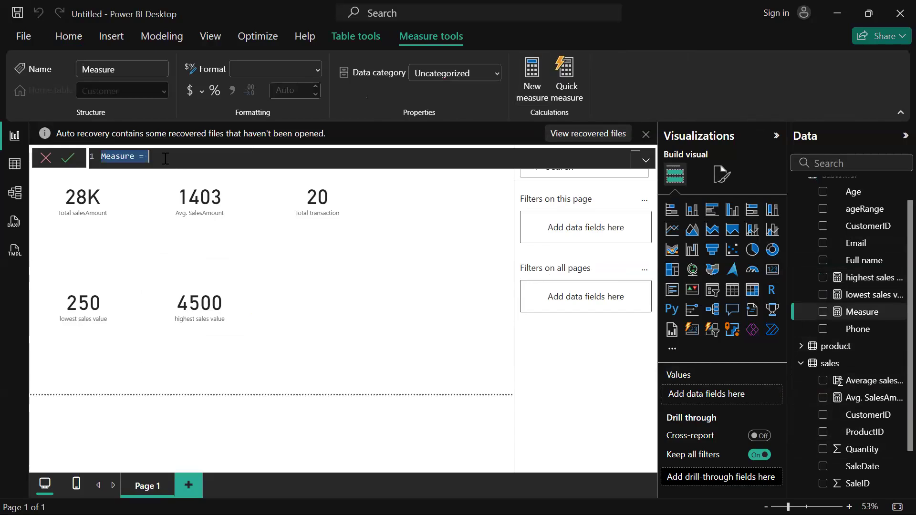
{"action": "type", "text": "h"}
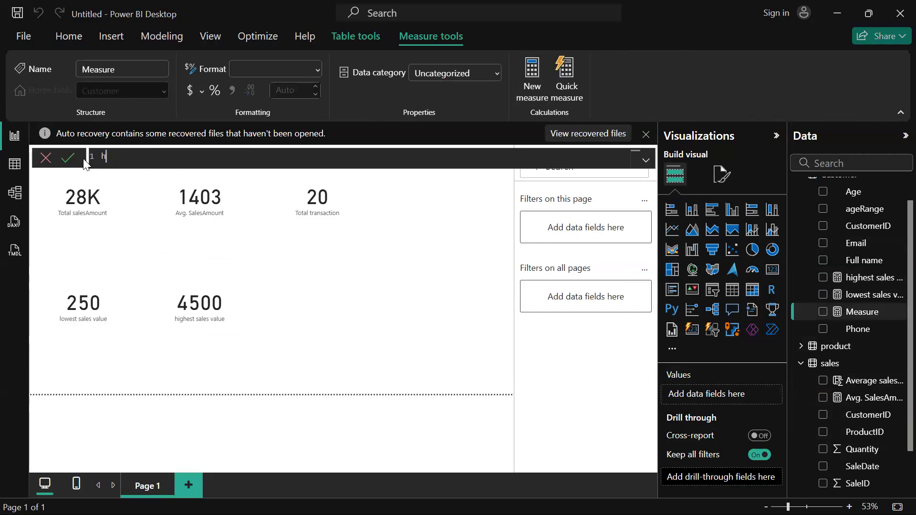
{"action": "type", "text": "ighest sales vol. = ma"}
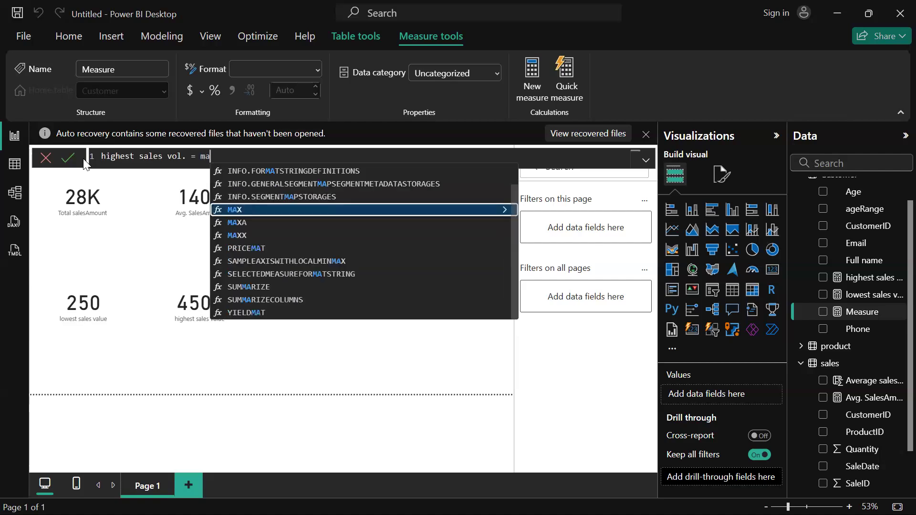
{"action": "type", "text": "x"}
{"action": "left_click", "coordinate": [241, 173]}
{"action": "type", "text": "'"}
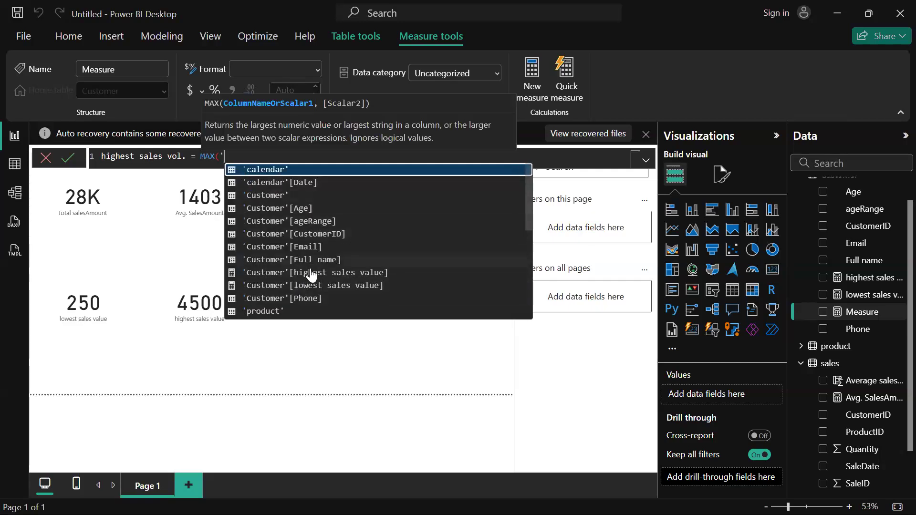
{"action": "scroll", "coordinate": [311, 276], "scroll_direction": "down", "scroll_amount": 3}
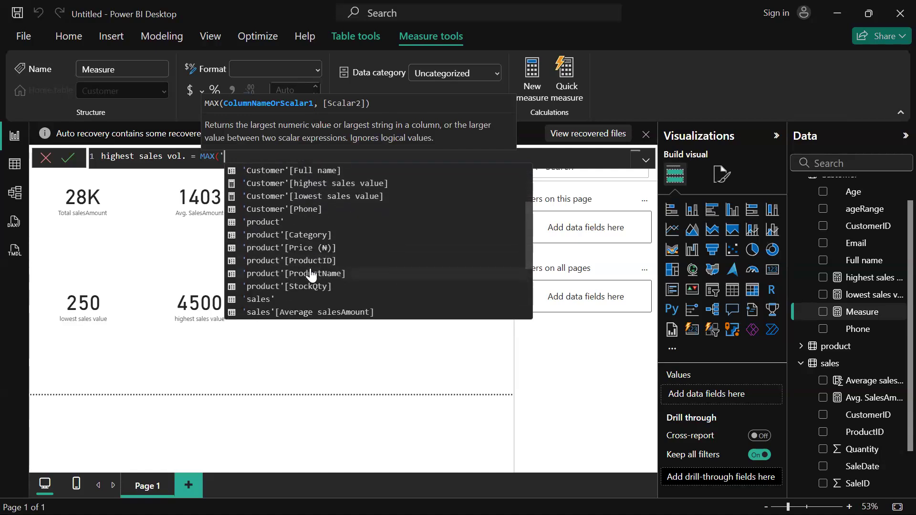
{"action": "scroll", "coordinate": [311, 275], "scroll_direction": "down", "scroll_amount": 2}
{"action": "scroll", "coordinate": [305, 246], "scroll_direction": "down", "scroll_amount": 1}
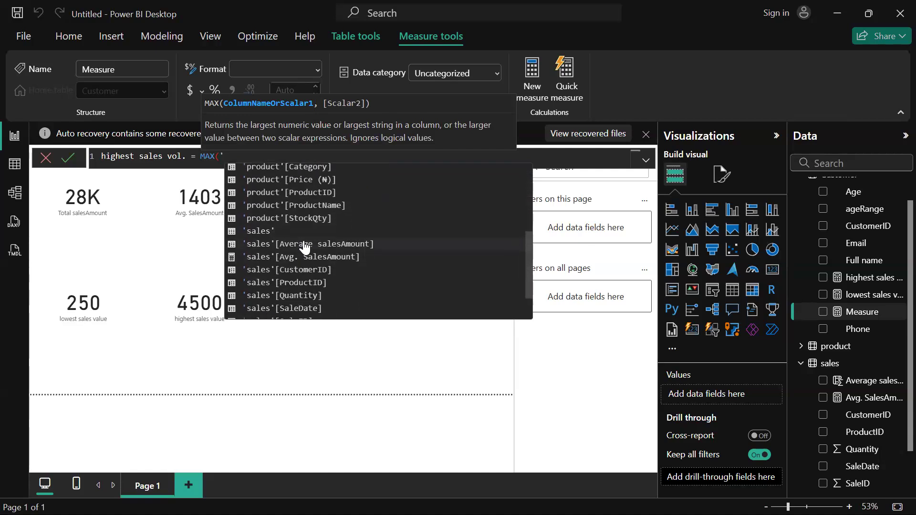
{"action": "scroll", "coordinate": [305, 246], "scroll_direction": "down", "scroll_amount": 4}
{"action": "scroll", "coordinate": [305, 250], "scroll_direction": "up", "scroll_amount": 3}
{"action": "scroll", "coordinate": [305, 250], "scroll_direction": "up", "scroll_amount": 1}
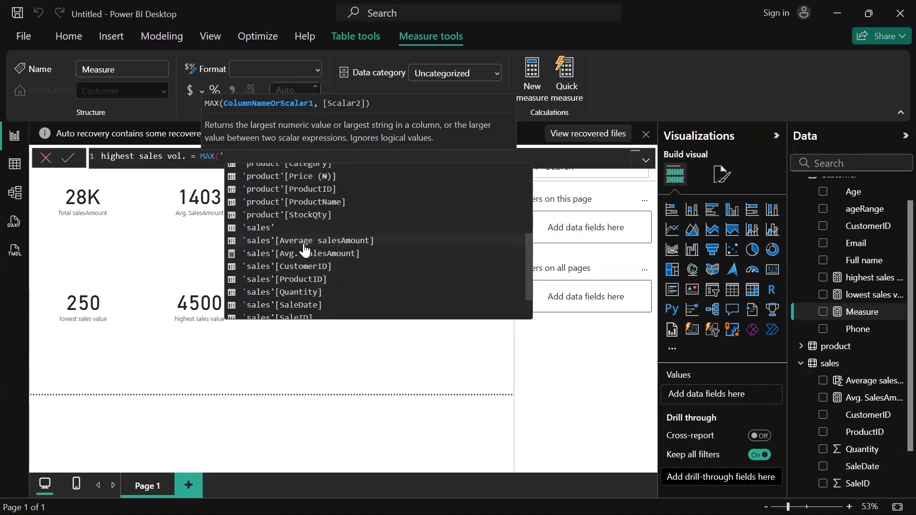
{"action": "scroll", "coordinate": [305, 250], "scroll_direction": "down", "scroll_amount": 2}
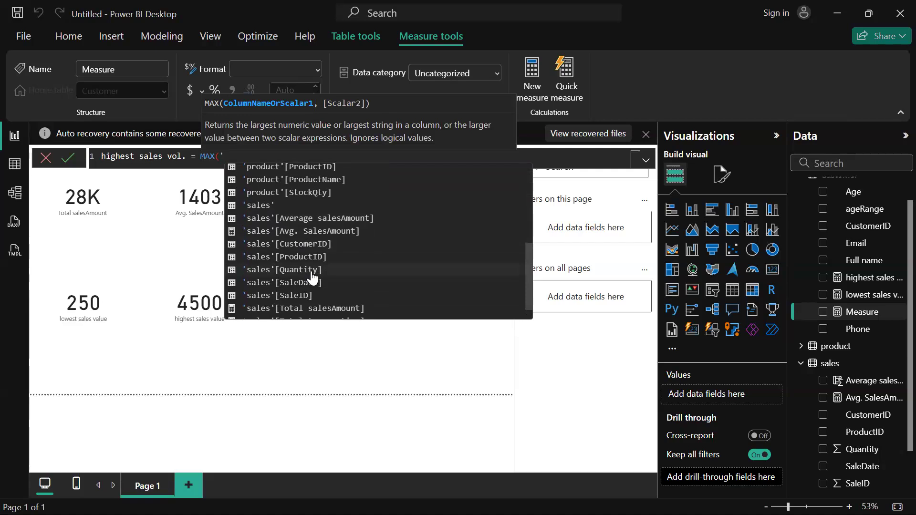
{"action": "left_click", "coordinate": [311, 270]}
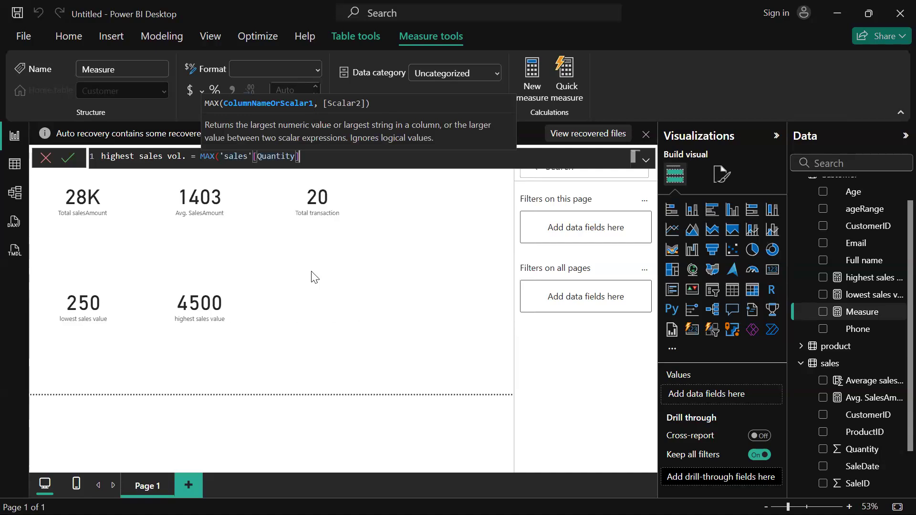
{"action": "type", "text": ")"}
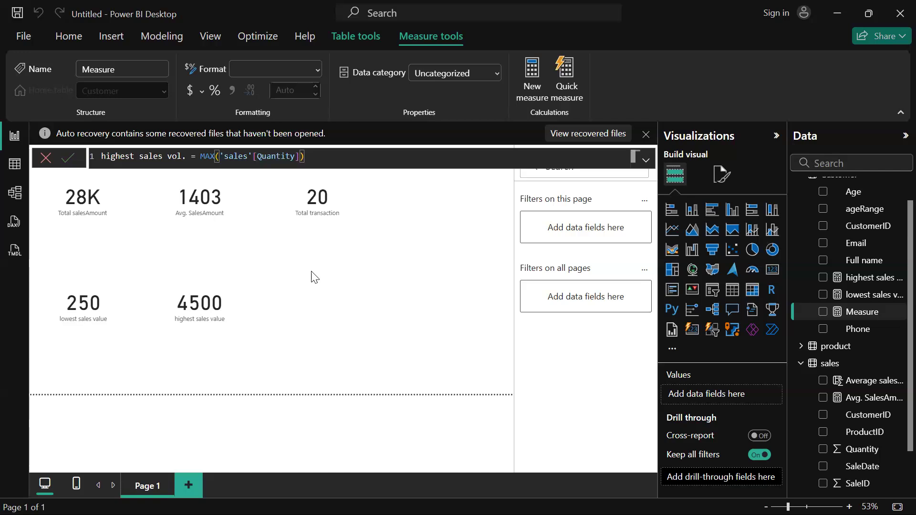
{"action": "key", "text": "Return"}
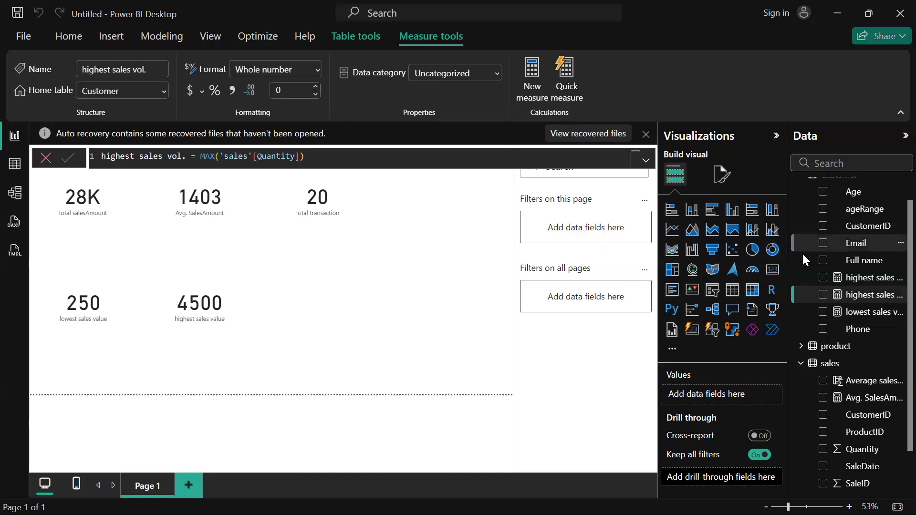
Add a card showing the highest sales vol. measure beside the highest sales value card.
{"action": "left_click", "coordinate": [773, 269]}
{"action": "mouse_move", "coordinate": [335, 297]}
{"action": "left_mouse_down"}
{"action": "mouse_move", "coordinate": [339, 267]}
{"action": "mouse_move", "coordinate": [334, 290]}
{"action": "left_mouse_up"}
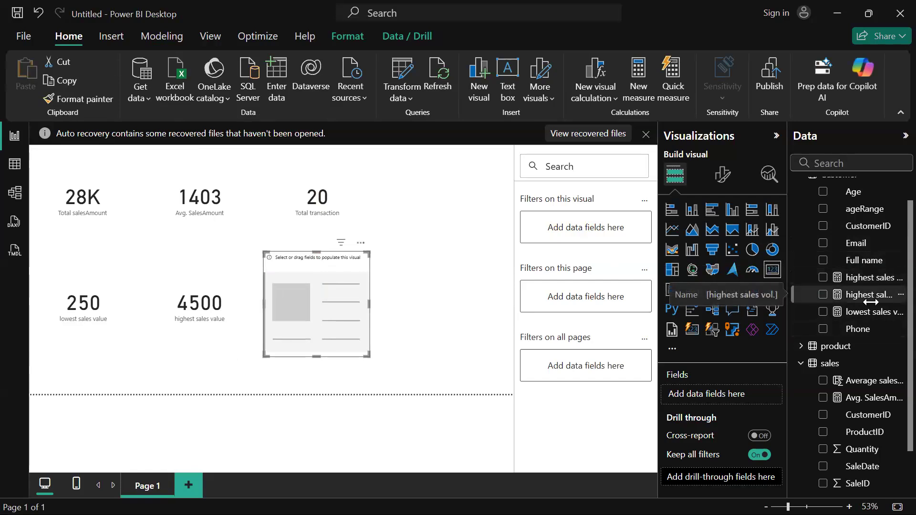
{"action": "left_click", "coordinate": [822, 295]}
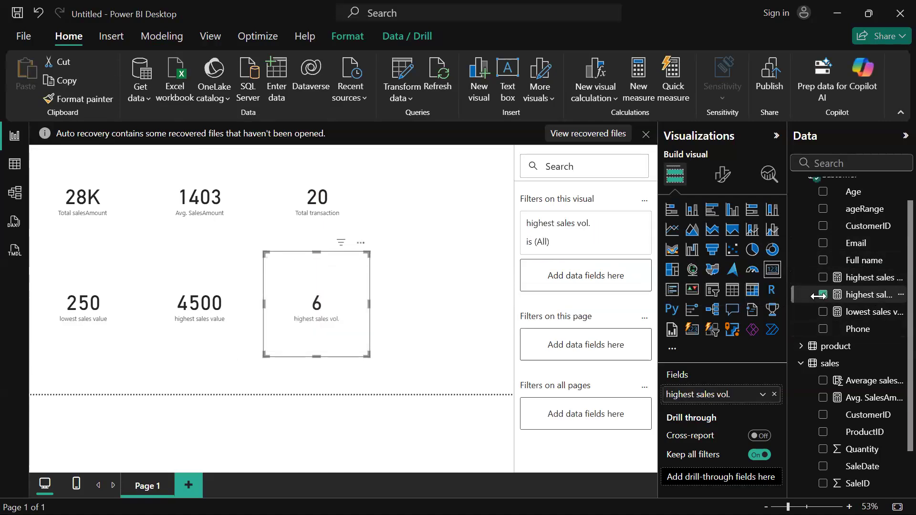
{"action": "left_click", "coordinate": [436, 348]}
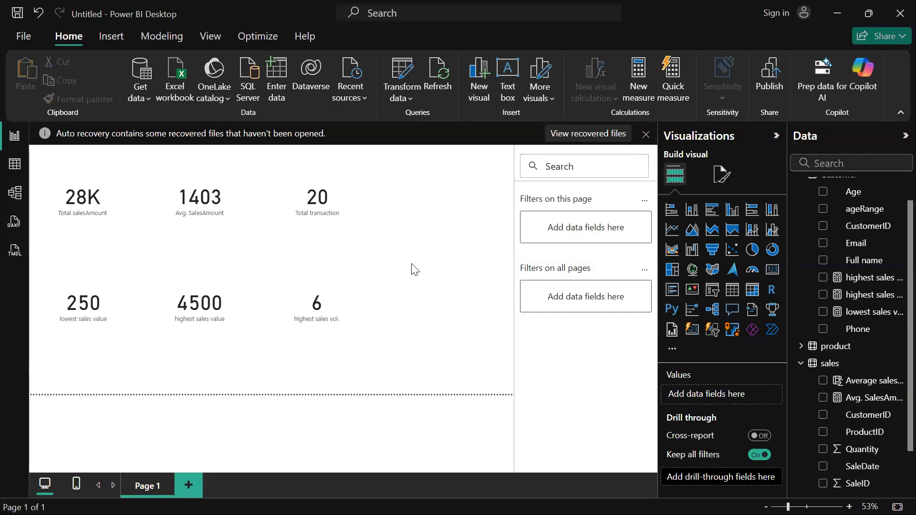
Look over the Customer table's data, including the ageRange column, and return to the report page.
{"action": "left_click", "coordinate": [15, 167]}
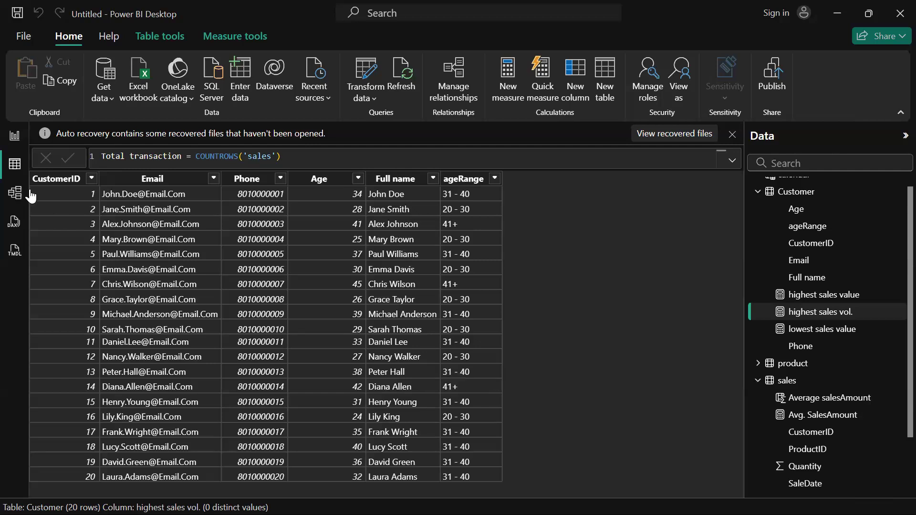
{"action": "left_click", "coordinate": [18, 148]}
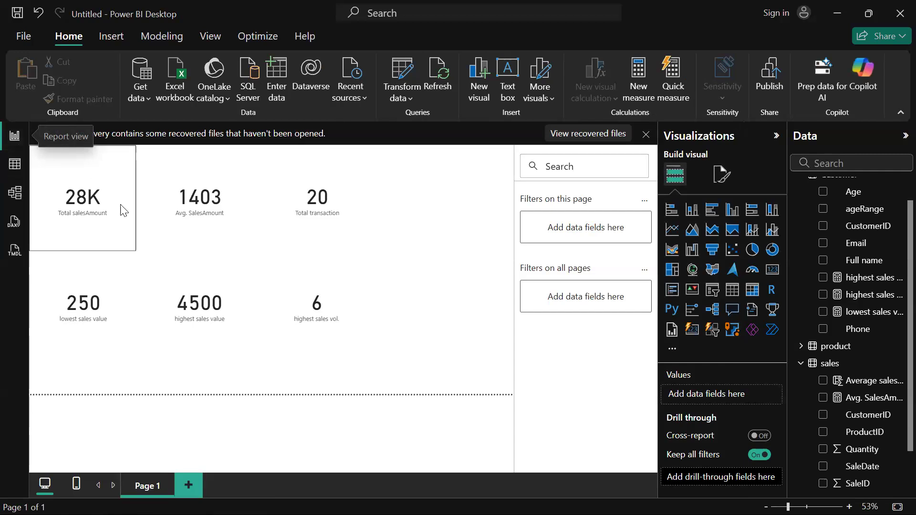
{"action": "left_click", "coordinate": [671, 209]}
{"action": "left_click_drag", "start_coordinate": [427, 279], "coordinate": [433, 180]}
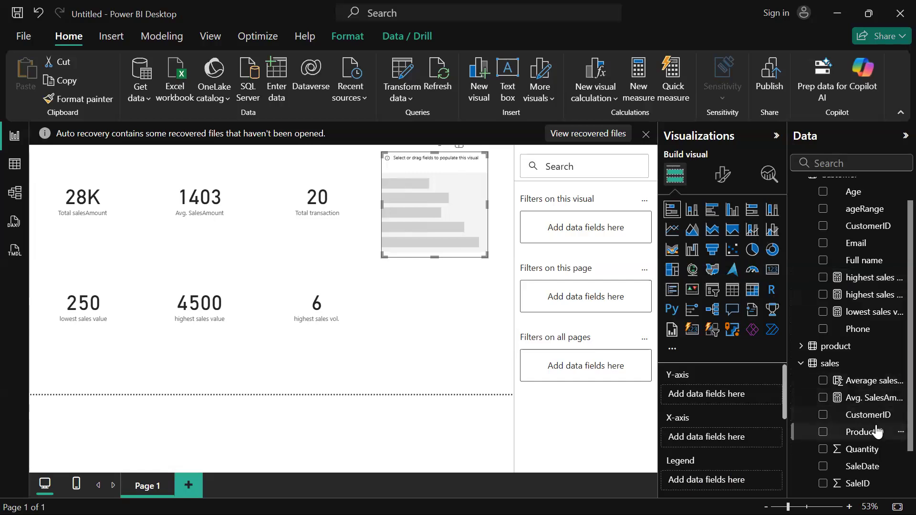
{"action": "scroll", "coordinate": [878, 430], "scroll_direction": "down", "scroll_amount": 1}
{"action": "scroll", "coordinate": [876, 431], "scroll_direction": "down", "scroll_amount": 1}
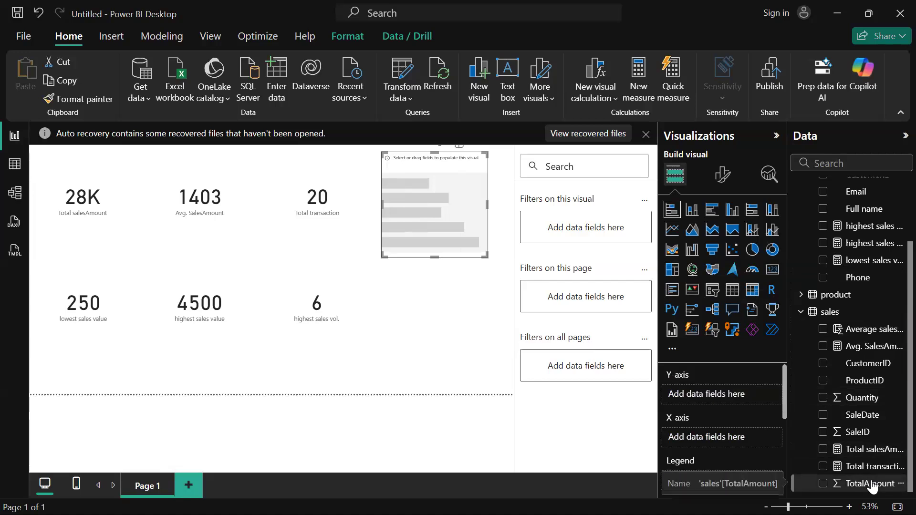
{"action": "left_click_drag", "start_coordinate": [872, 486], "coordinate": [736, 397]}
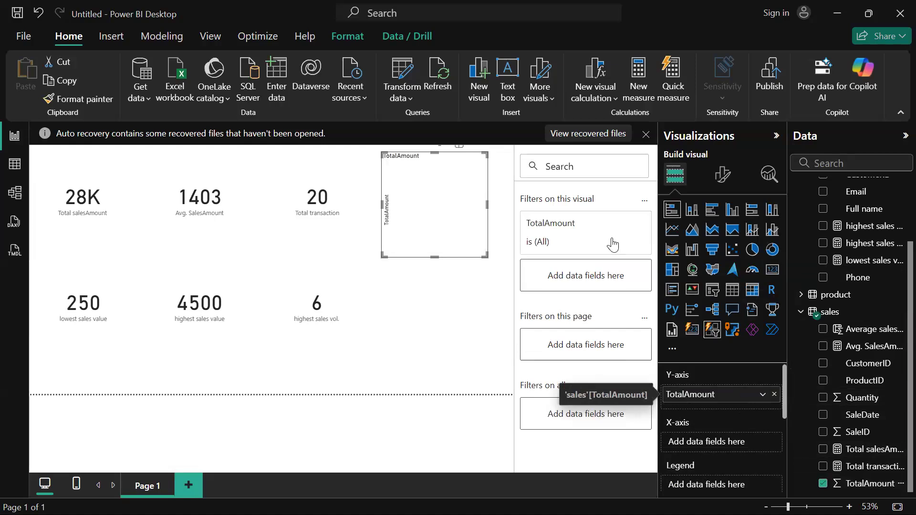
{"action": "scroll", "coordinate": [836, 289], "scroll_direction": "up", "scroll_amount": 3}
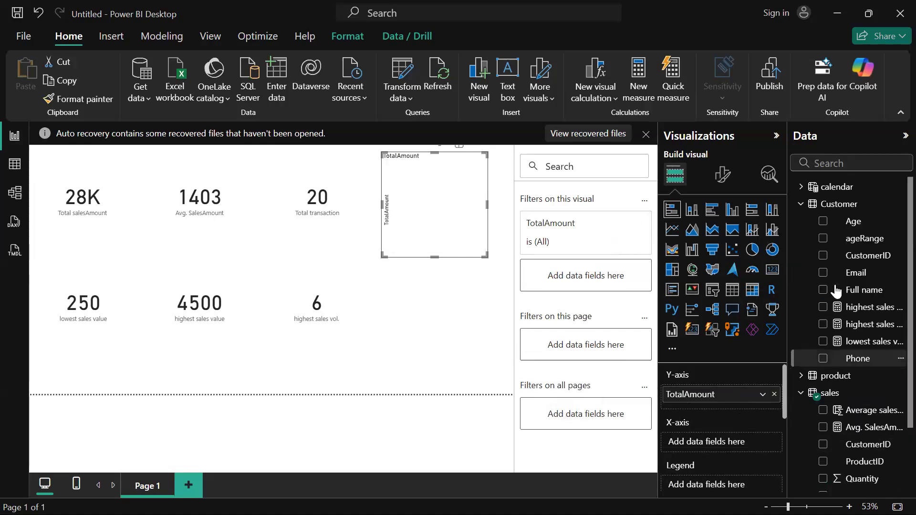
{"action": "left_click", "coordinate": [824, 239]}
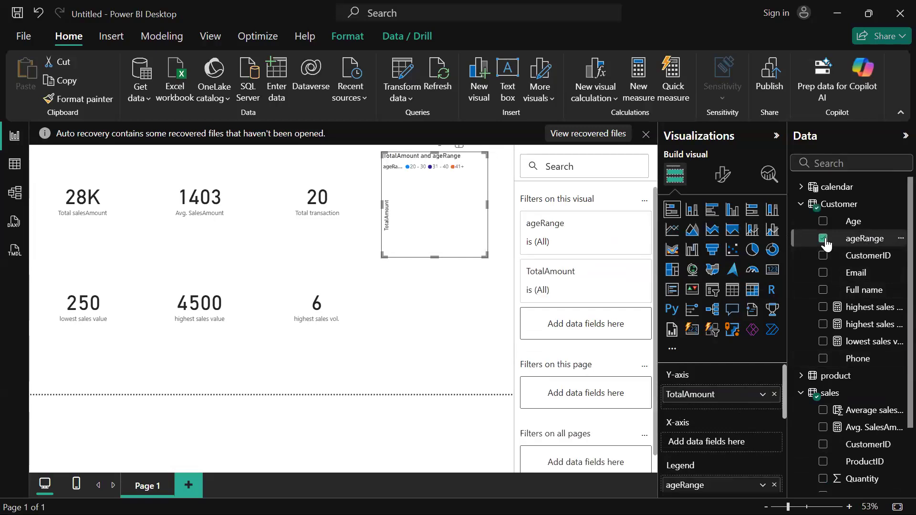
{"action": "scroll", "coordinate": [734, 432], "scroll_direction": "down", "scroll_amount": 2}
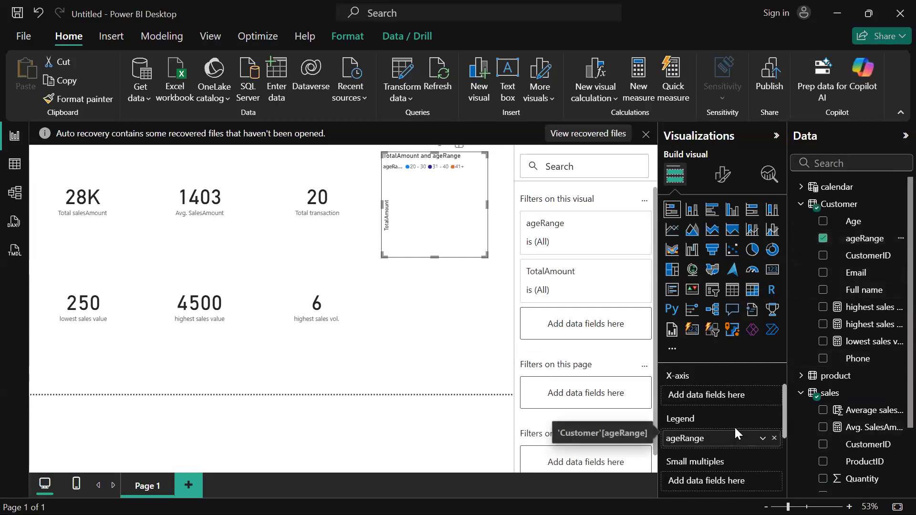
{"action": "scroll", "coordinate": [735, 427], "scroll_direction": "up", "scroll_amount": 2}
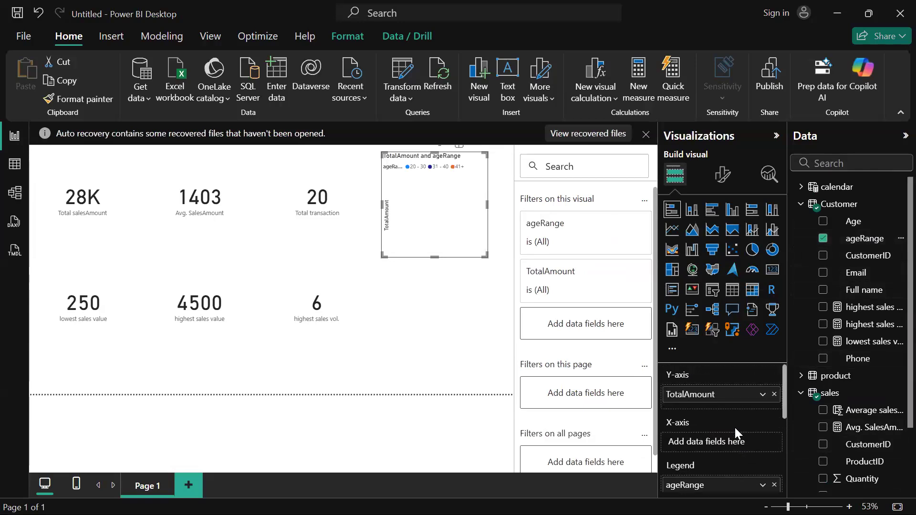
{"action": "left_click", "coordinate": [775, 395]}
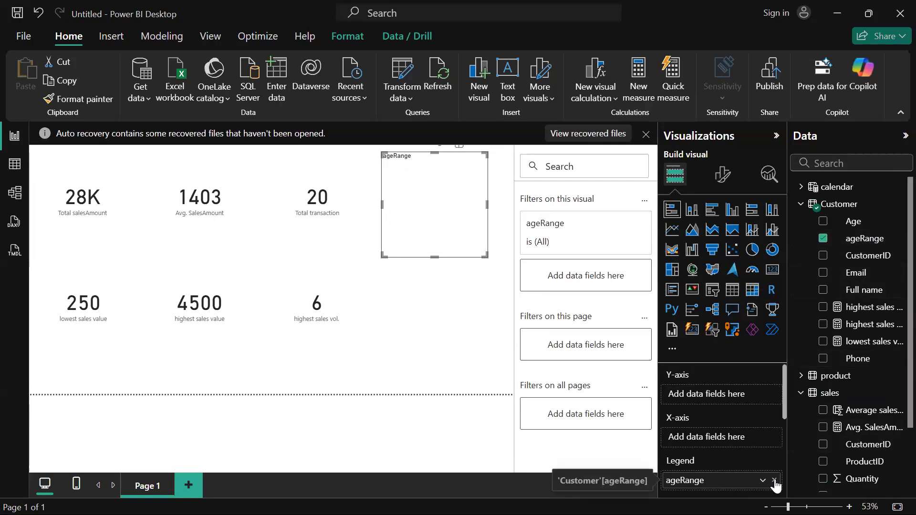
{"action": "left_click", "coordinate": [774, 480]}
{"action": "left_click", "coordinate": [454, 309]}
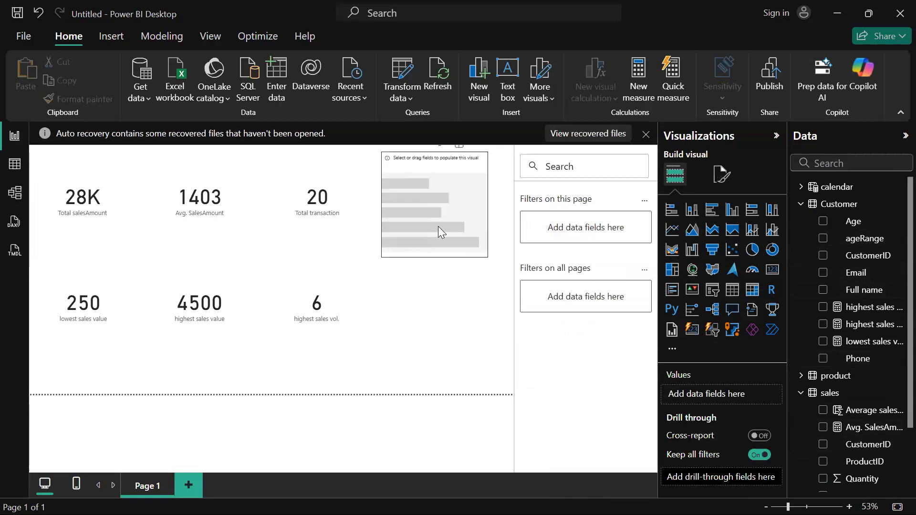
{"action": "left_click", "coordinate": [437, 226]}
{"action": "key", "text": "Delete"}
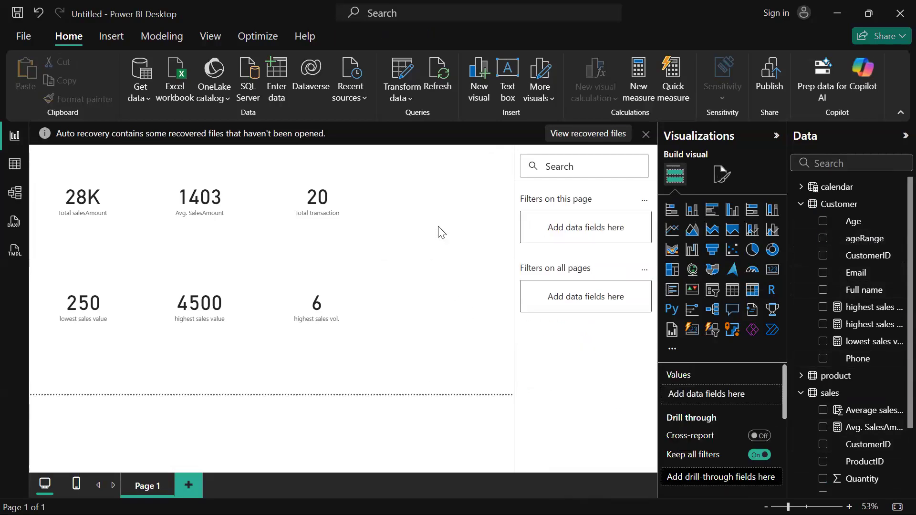
Add a table visual beside the Total transaction card showing the Customer ageRange and the sum of the sales TotalAmount.
{"action": "left_click", "coordinate": [736, 294]}
{"action": "left_click_drag", "start_coordinate": [439, 255], "coordinate": [441, 150]}
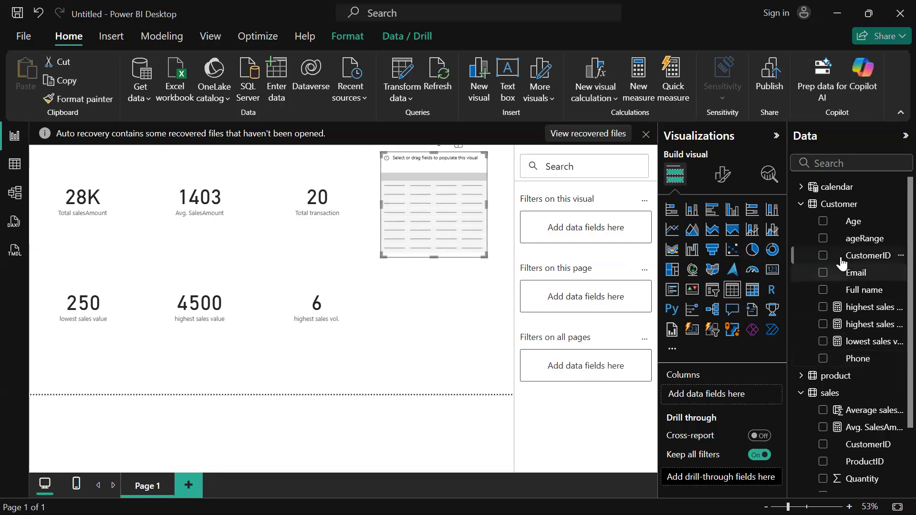
{"action": "left_click", "coordinate": [822, 239]}
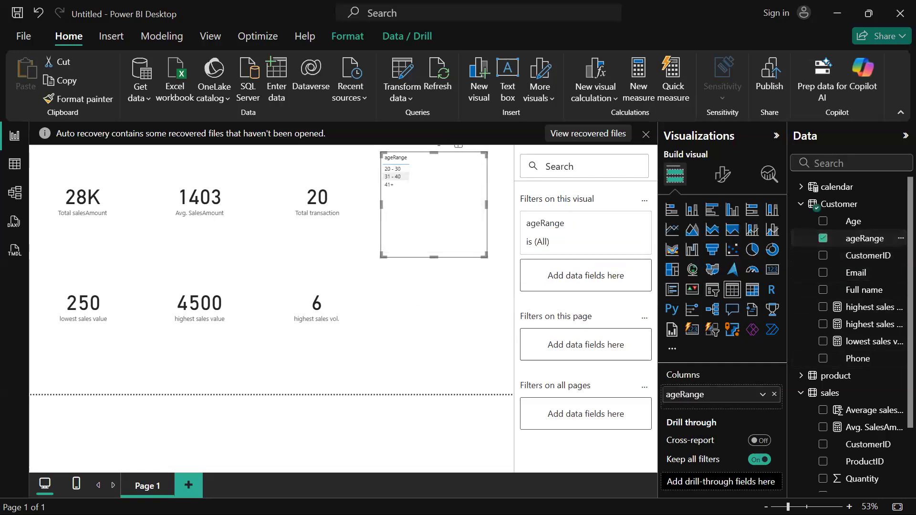
{"action": "scroll", "coordinate": [849, 469], "scroll_direction": "down", "scroll_amount": 3}
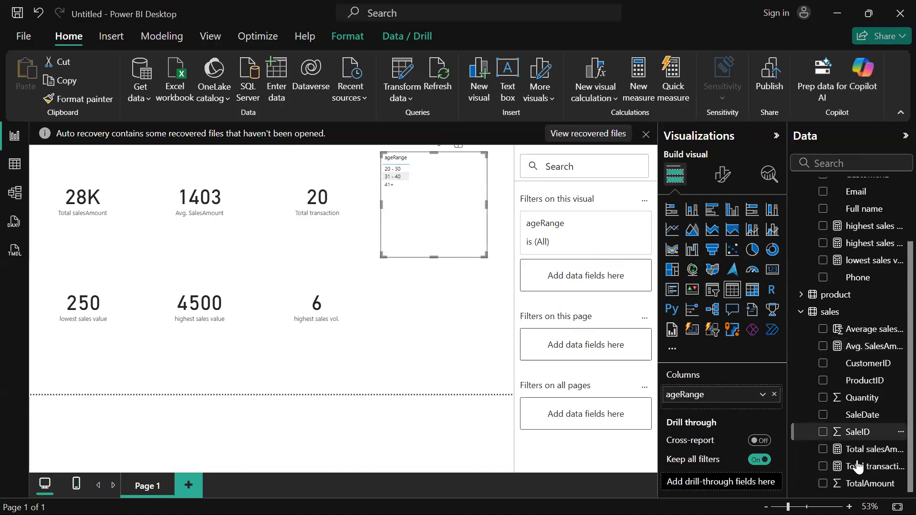
{"action": "left_click", "coordinate": [823, 483]}
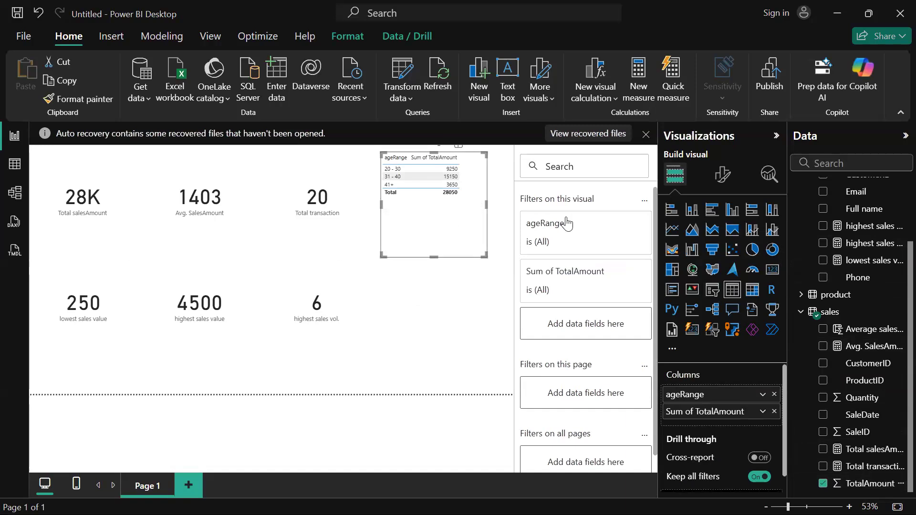
Convert the ageRange table to a clustered bar chart and enlarge it downward and to both sides beside the cards.
{"action": "left_click", "coordinate": [714, 204]}
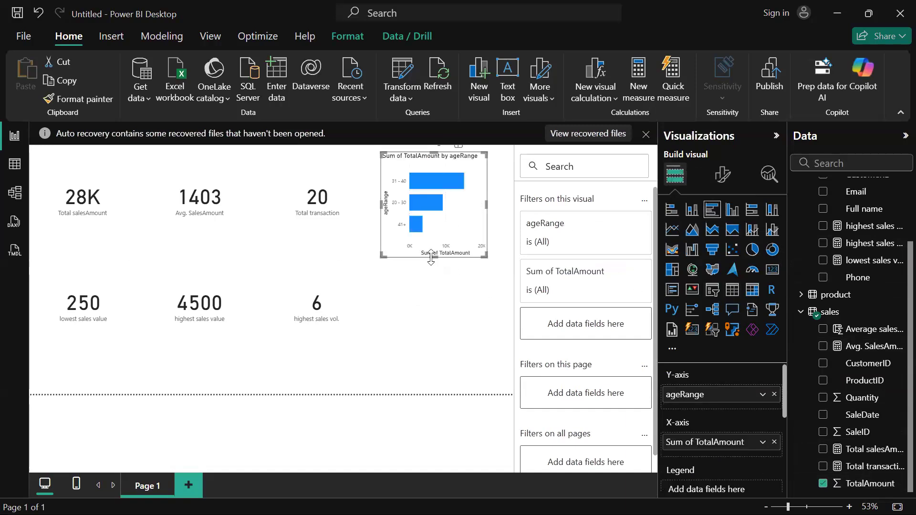
{"action": "left_click_drag", "start_coordinate": [432, 257], "coordinate": [426, 374]}
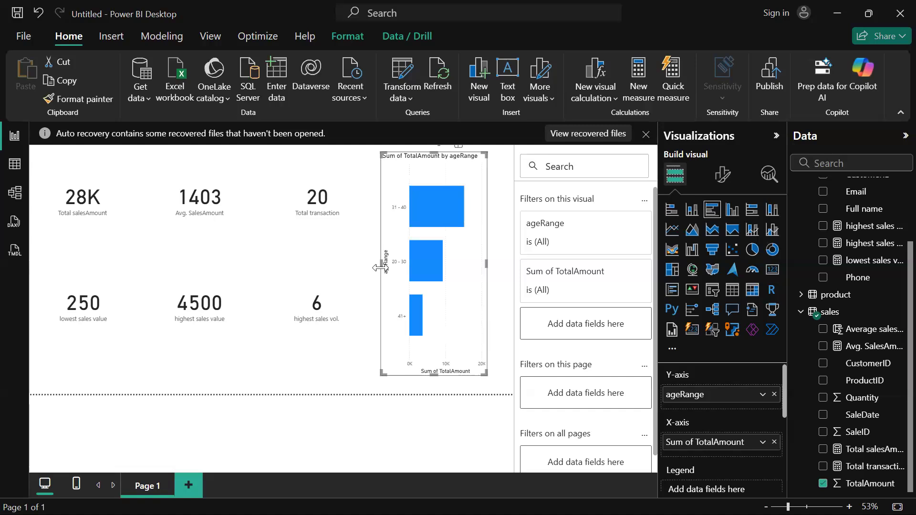
{"action": "left_click", "coordinate": [377, 262]}
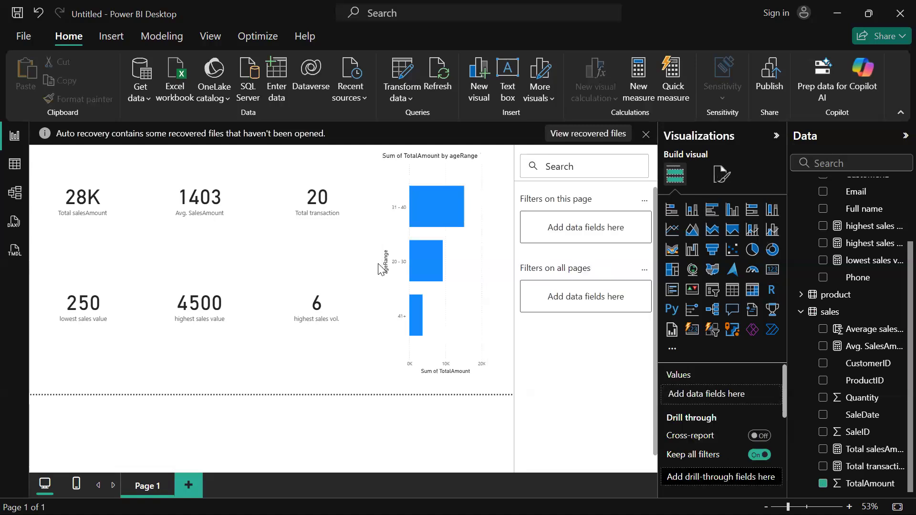
{"action": "left_click", "coordinate": [385, 281]}
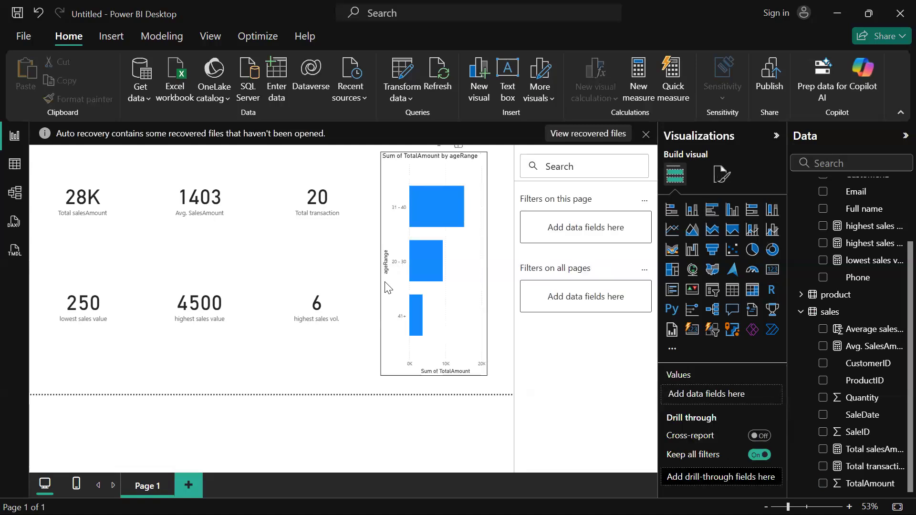
{"action": "left_click_drag", "start_coordinate": [383, 265], "coordinate": [370, 262]}
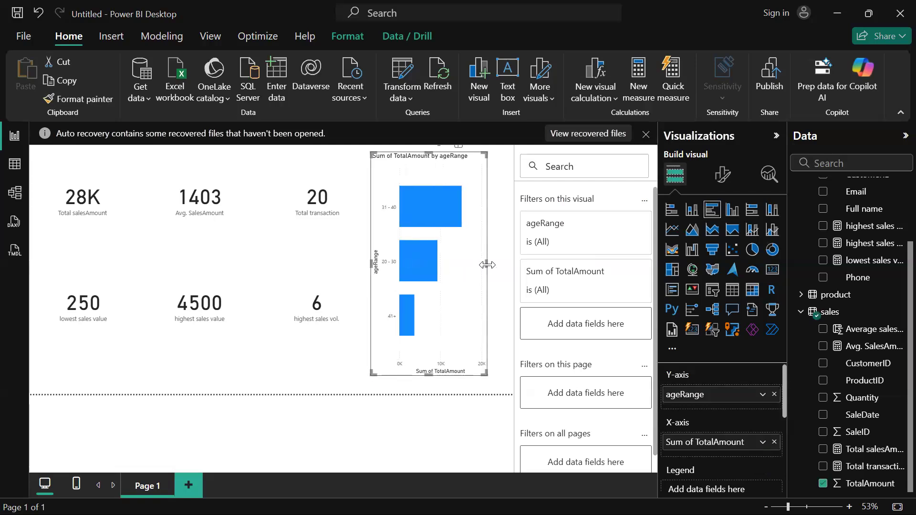
{"action": "left_click_drag", "start_coordinate": [488, 263], "coordinate": [506, 265]}
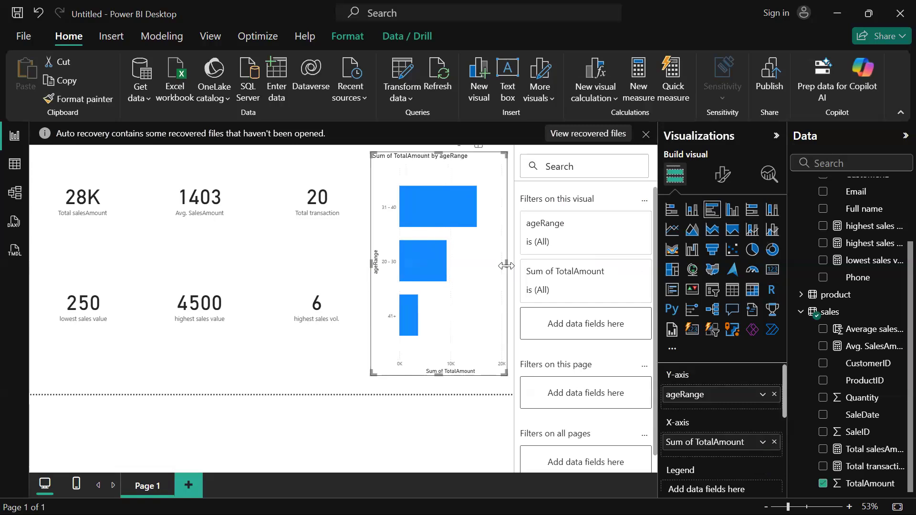
Turn on data labels for the age range bar chart and extend it down to the page's lower edge.
{"action": "left_click", "coordinate": [723, 176]}
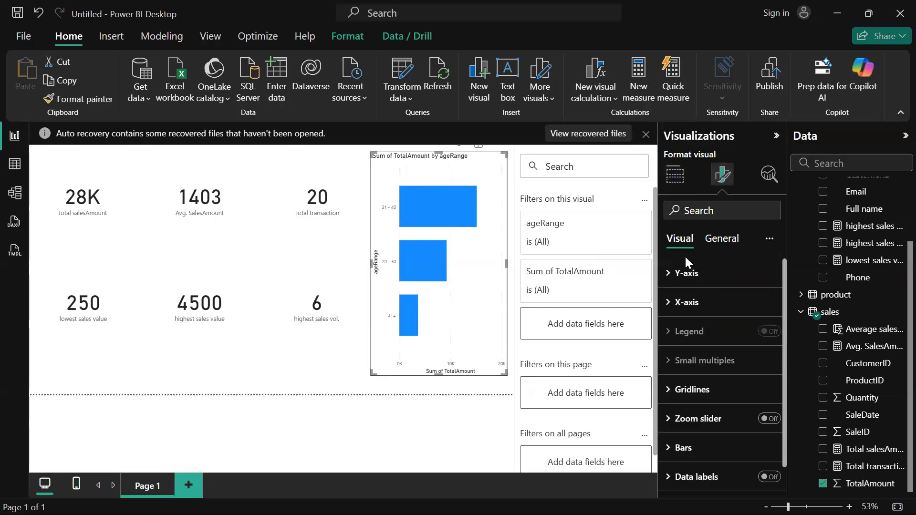
{"action": "scroll", "coordinate": [723, 415], "scroll_direction": "down", "scroll_amount": 1}
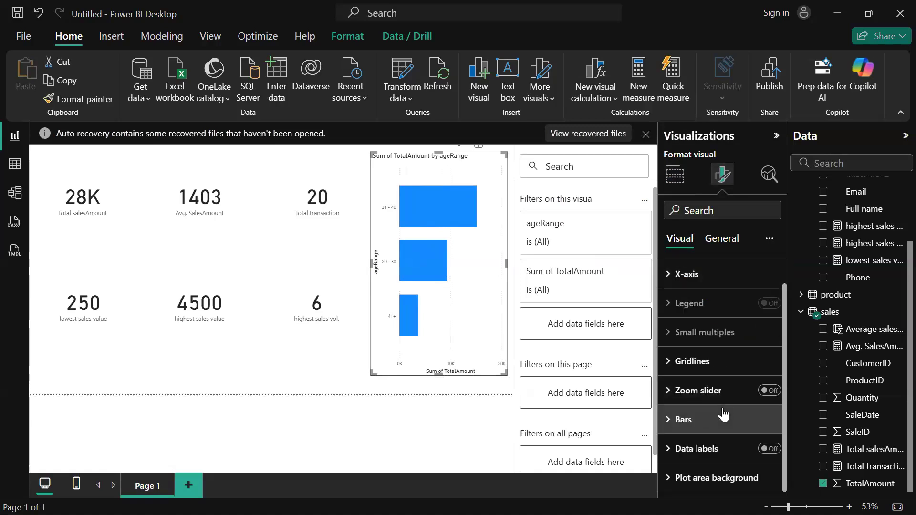
{"action": "left_click", "coordinate": [765, 452]}
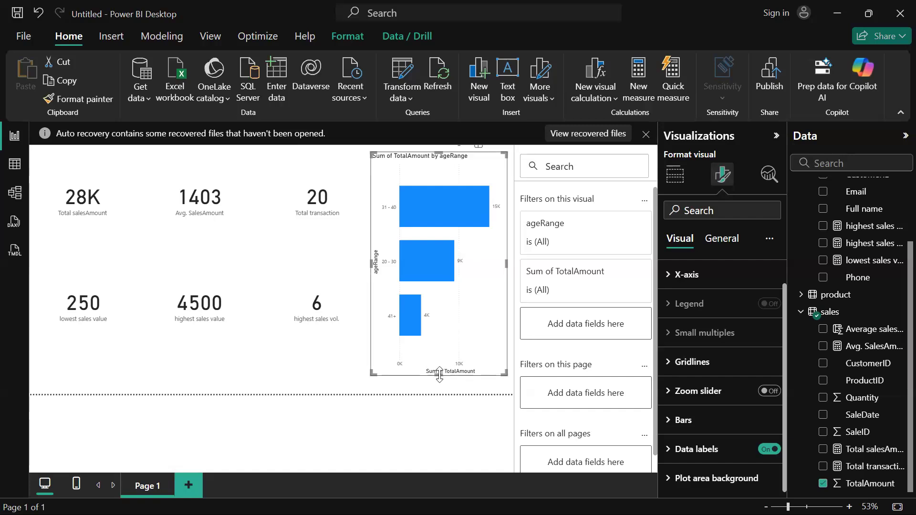
{"action": "left_click_drag", "start_coordinate": [435, 375], "coordinate": [435, 394]}
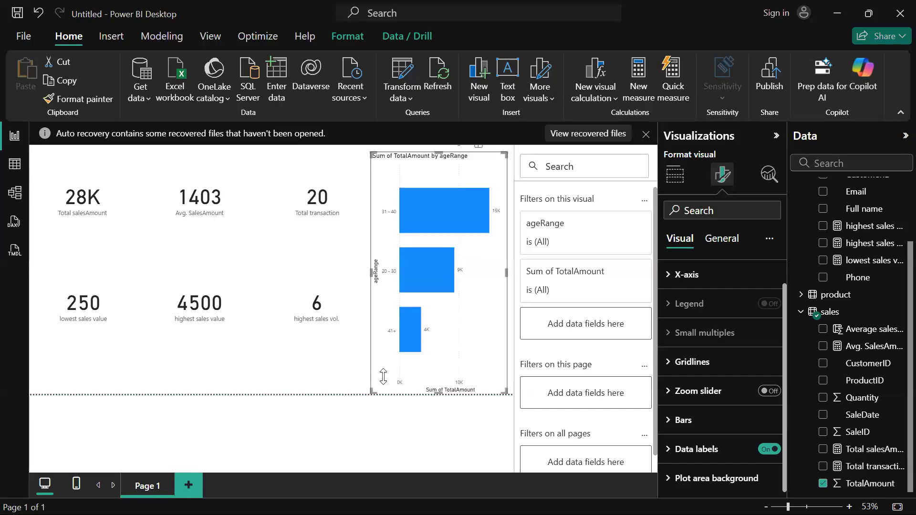
{"action": "left_click", "coordinate": [324, 361]}
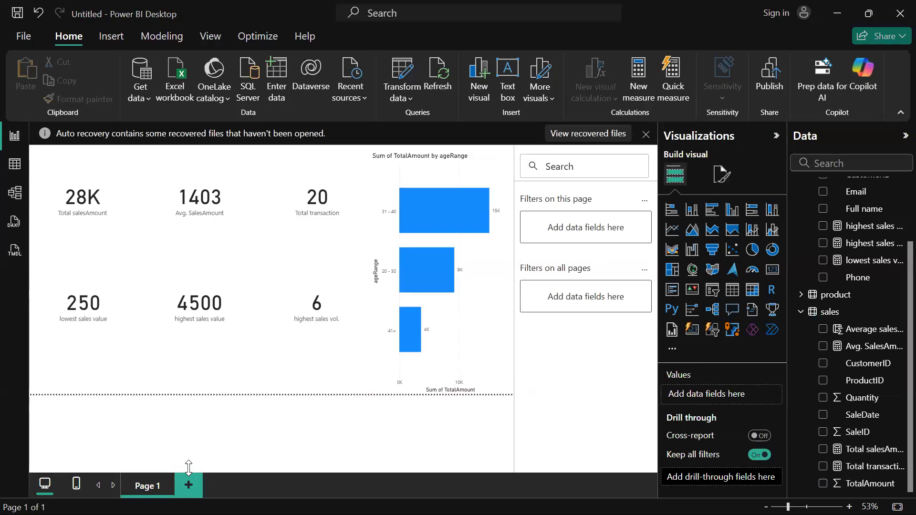
Move the age range bar chart from Page 1 to a new Page 2 and widen it across most of the page.
{"action": "left_click", "coordinate": [189, 487]}
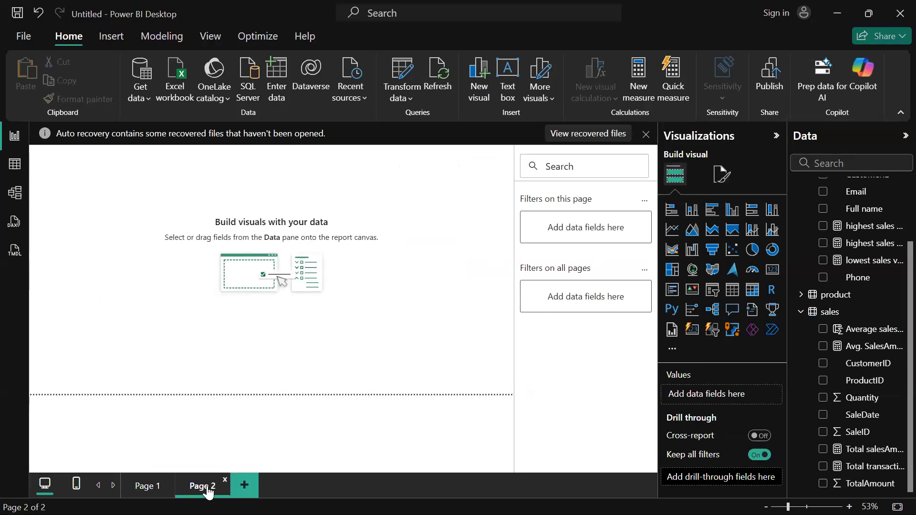
{"action": "left_click", "coordinate": [147, 485]}
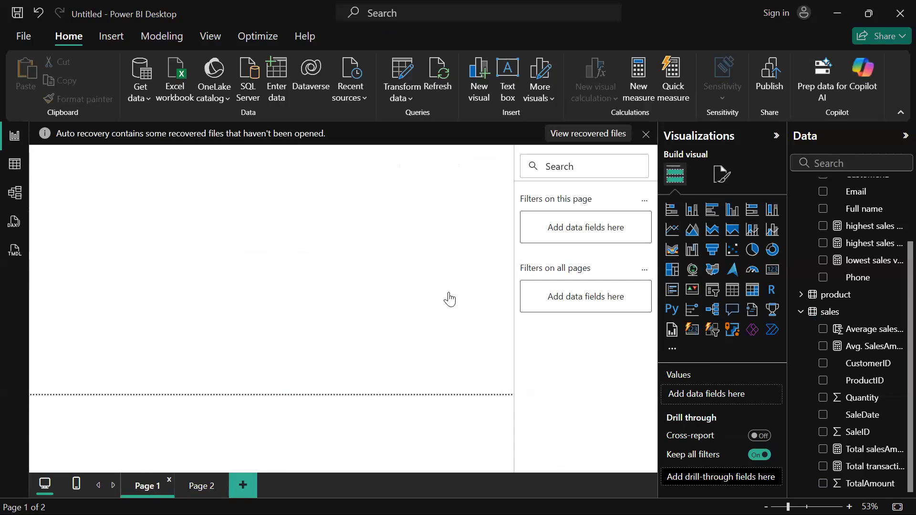
{"action": "left_click", "coordinate": [484, 303]}
{"action": "key", "text": "ctrl+c"}
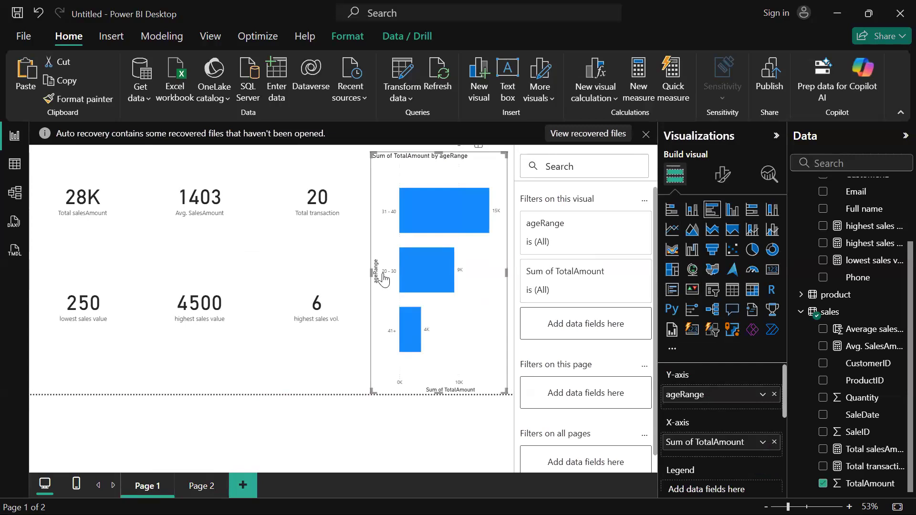
{"action": "key", "text": "Delete"}
{"action": "left_click", "coordinate": [202, 486]}
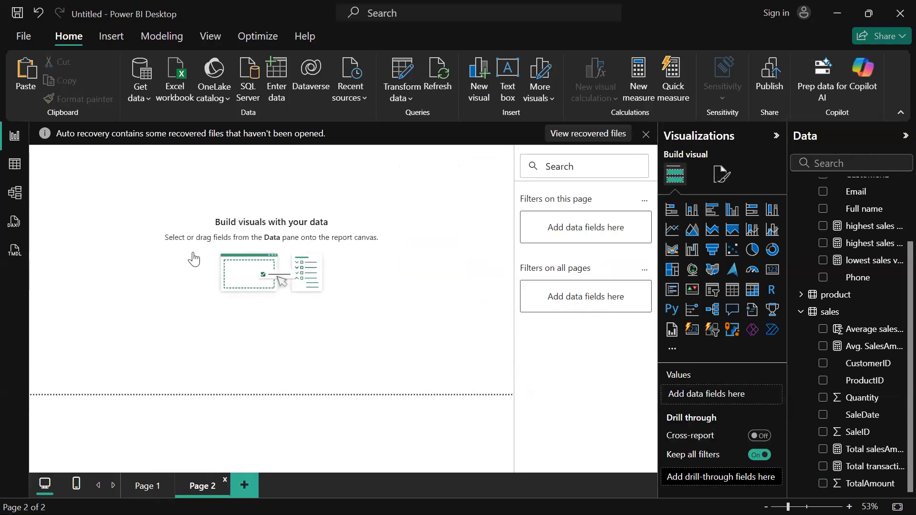
{"action": "key", "text": "ctrl+v"}
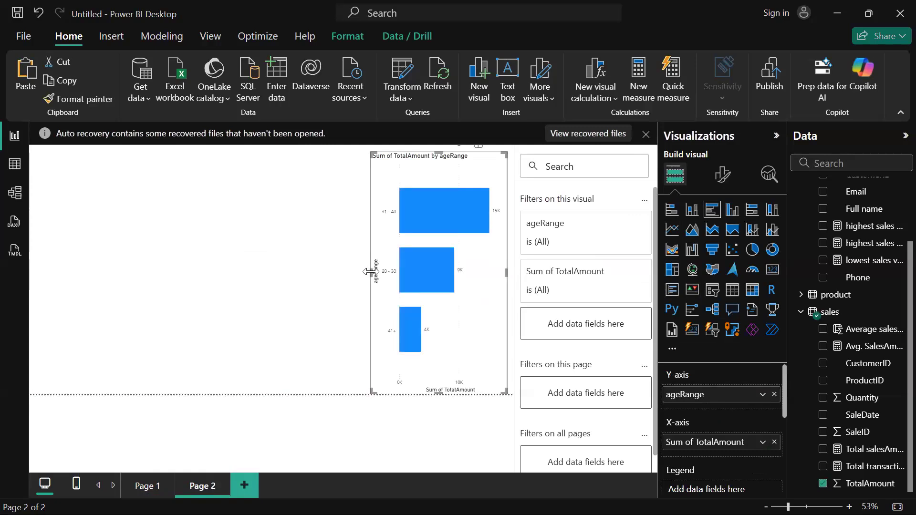
{"action": "left_click_drag", "start_coordinate": [371, 272], "coordinate": [71, 272]}
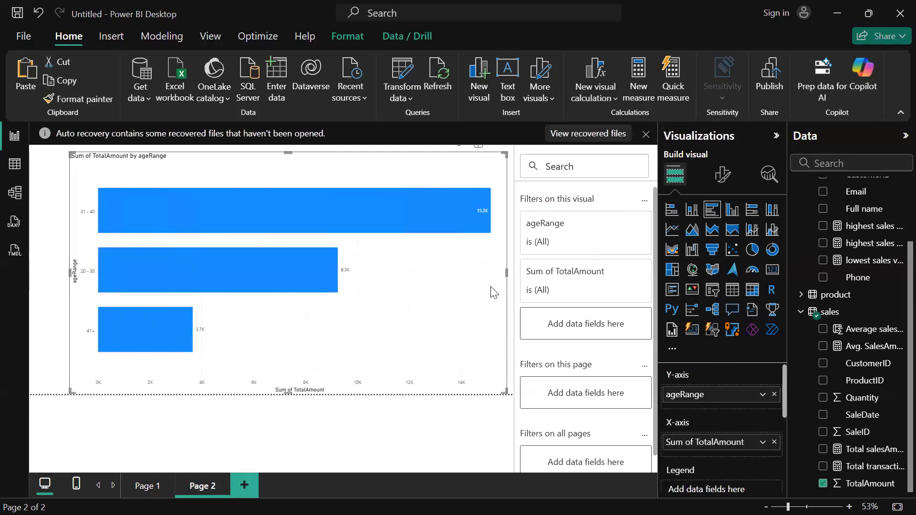
{"action": "left_click_drag", "start_coordinate": [506, 275], "coordinate": [484, 282]}
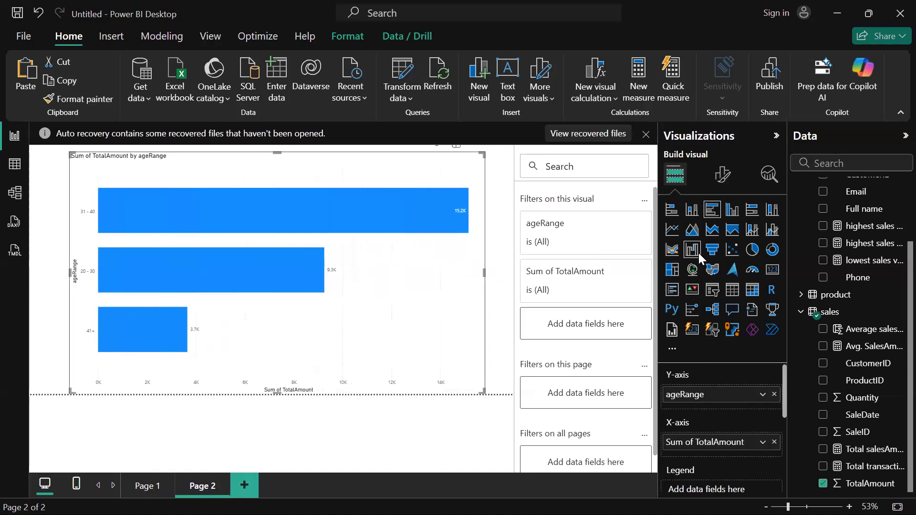
Turn off the Y-axis and X-axis titles of the age range bar chart.
{"action": "left_click", "coordinate": [723, 183]}
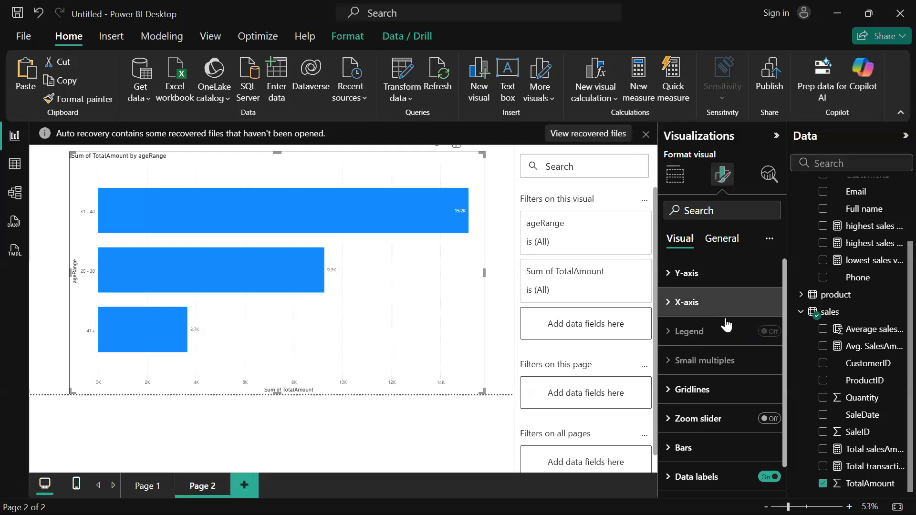
{"action": "left_click", "coordinate": [669, 274]}
{"action": "scroll", "coordinate": [728, 305], "scroll_direction": "down", "scroll_amount": 3}
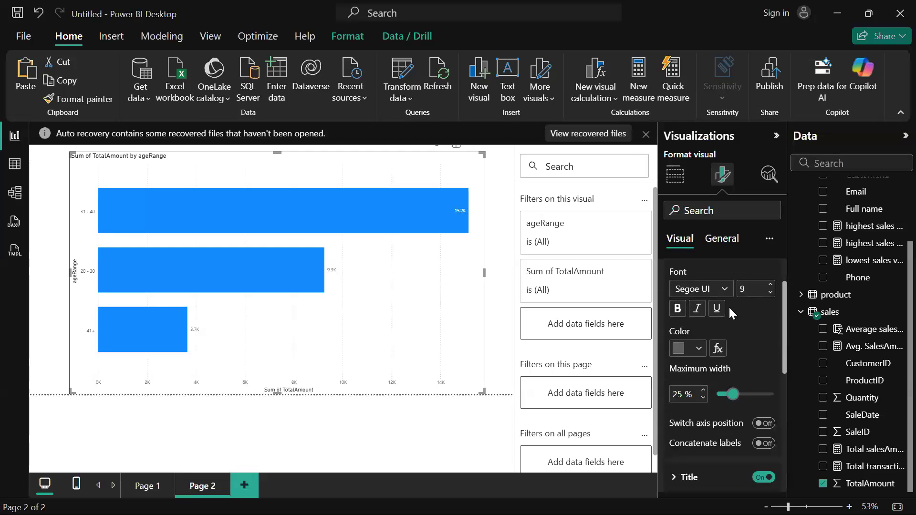
{"action": "scroll", "coordinate": [729, 305], "scroll_direction": "down", "scroll_amount": 4}
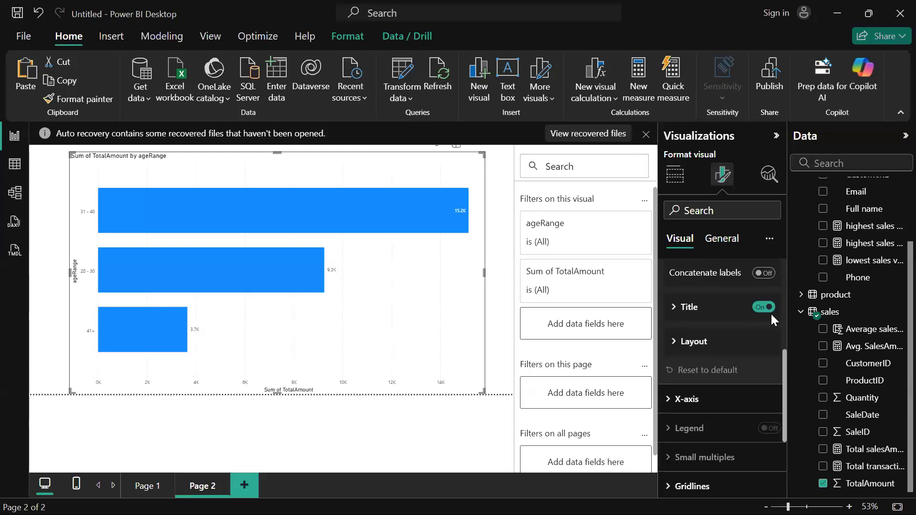
{"action": "left_click", "coordinate": [764, 307]}
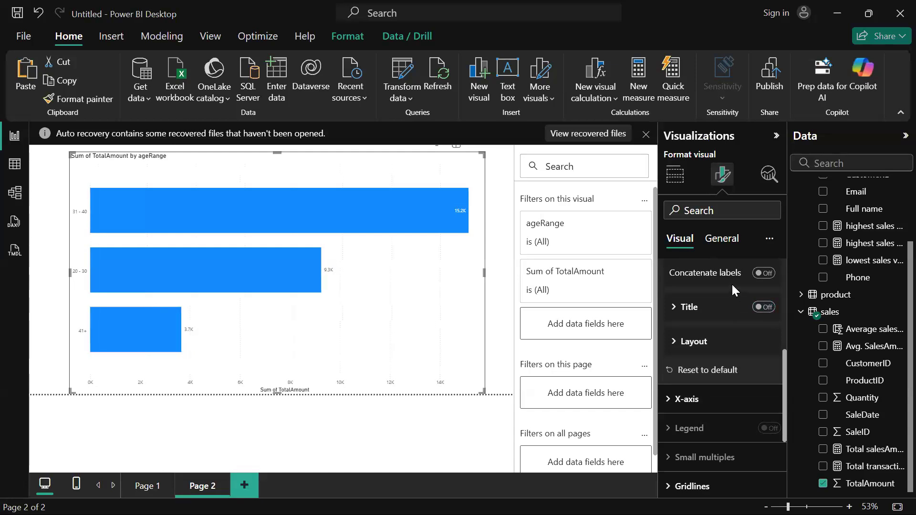
{"action": "scroll", "coordinate": [715, 306], "scroll_direction": "down", "scroll_amount": 2}
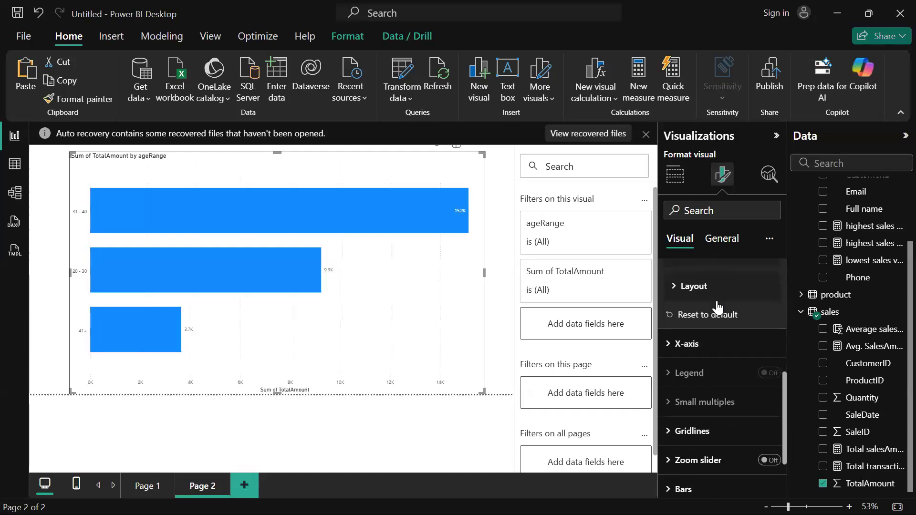
{"action": "left_click", "coordinate": [674, 344]}
{"action": "scroll", "coordinate": [745, 385], "scroll_direction": "down", "scroll_amount": 3}
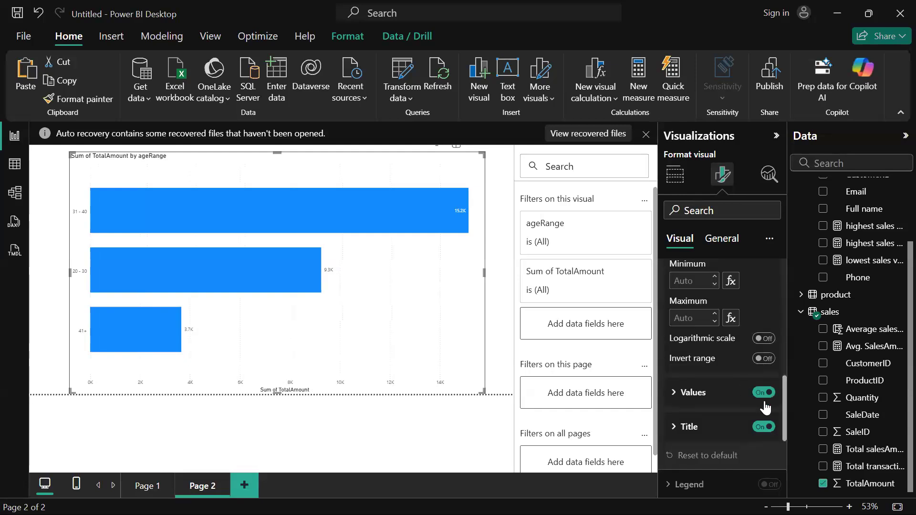
{"action": "left_click", "coordinate": [765, 427]}
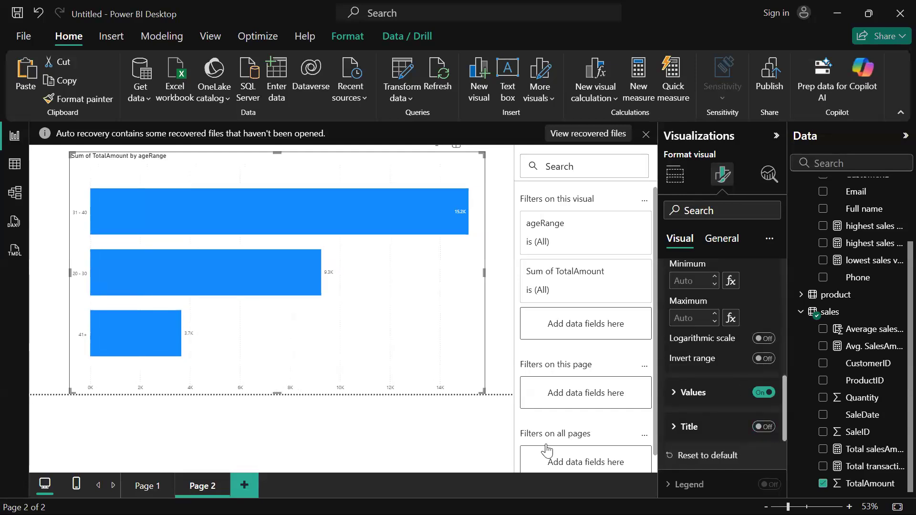
Turn off the vertical gridlines of the age range bar chart.
{"action": "left_click", "coordinate": [675, 175]}
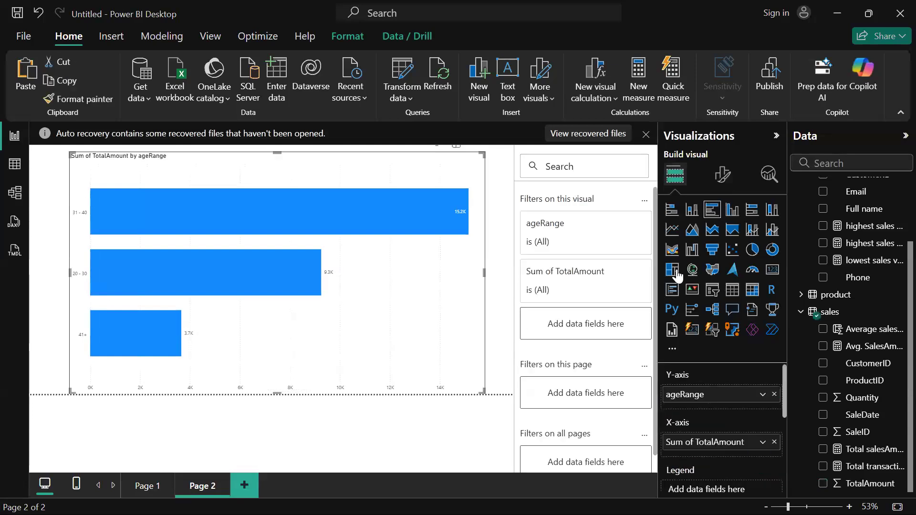
{"action": "left_click", "coordinate": [722, 176]}
{"action": "scroll", "coordinate": [689, 367], "scroll_direction": "down", "scroll_amount": 1}
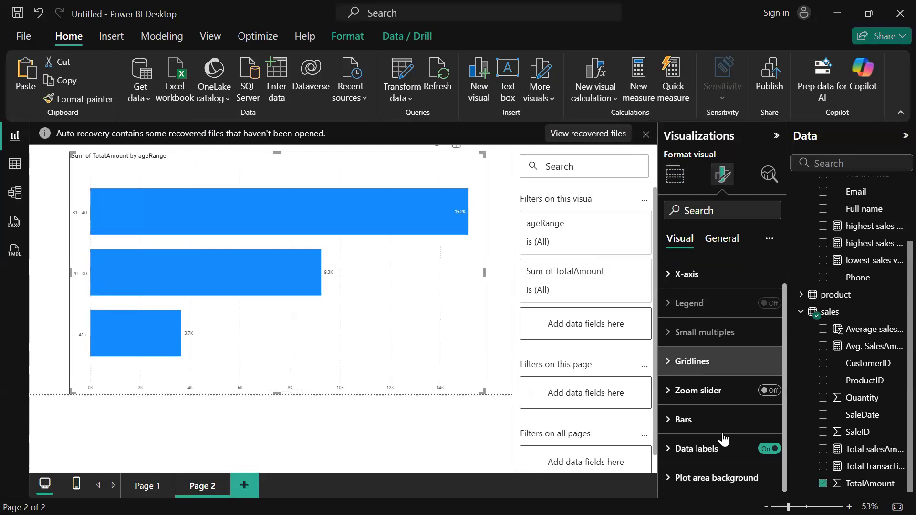
{"action": "left_click", "coordinate": [671, 365]}
{"action": "scroll", "coordinate": [677, 367], "scroll_direction": "down", "scroll_amount": 1}
{"action": "scroll", "coordinate": [715, 374], "scroll_direction": "down", "scroll_amount": 1}
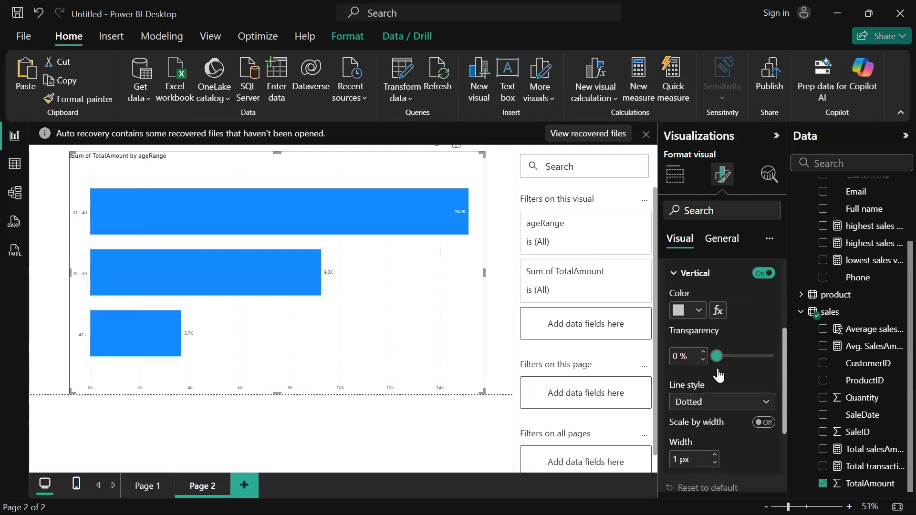
{"action": "scroll", "coordinate": [718, 374], "scroll_direction": "up", "scroll_amount": 3}
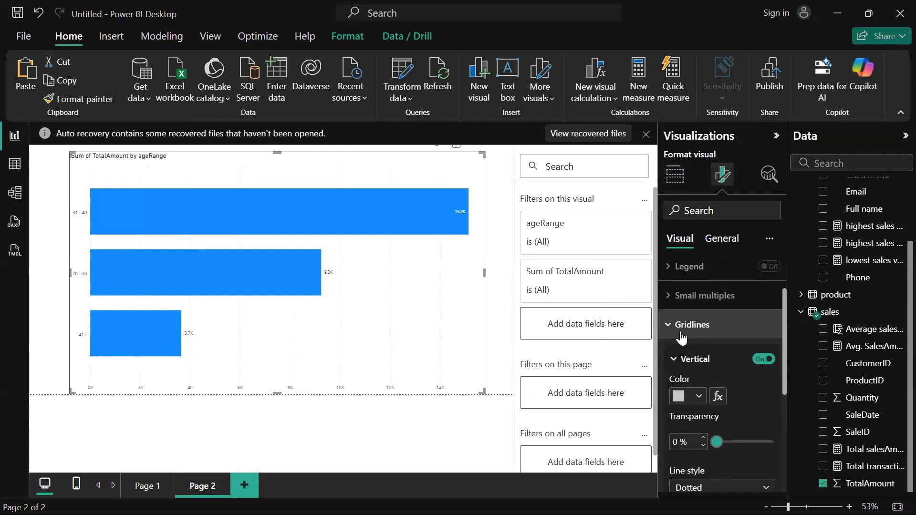
{"action": "left_click", "coordinate": [758, 360]}
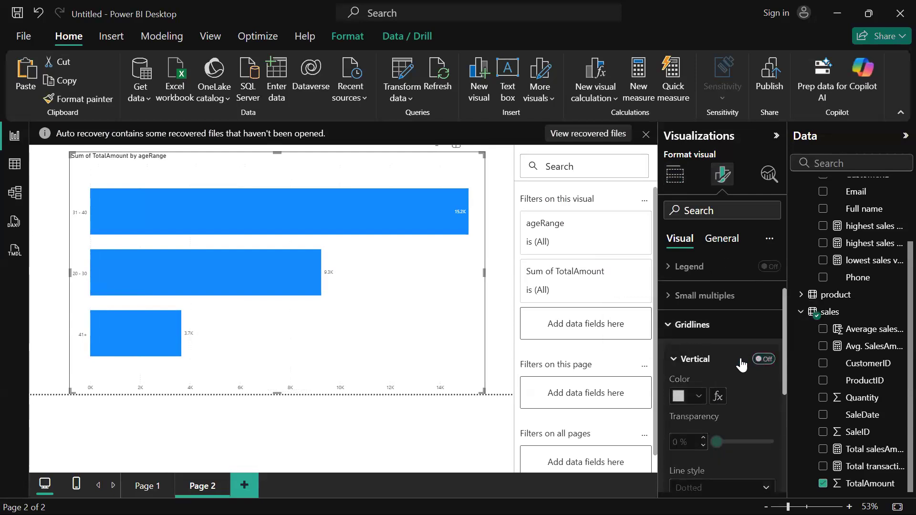
Turn on the visual border around the age range bar chart and deselect the chart.
{"action": "left_click", "coordinate": [718, 237]}
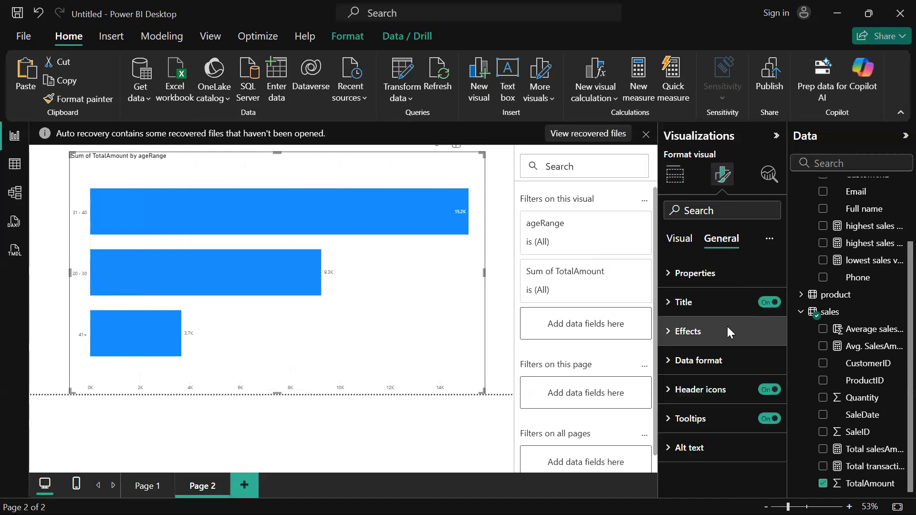
{"action": "left_click", "coordinate": [670, 331]}
{"action": "scroll", "coordinate": [707, 343], "scroll_direction": "down", "scroll_amount": 2}
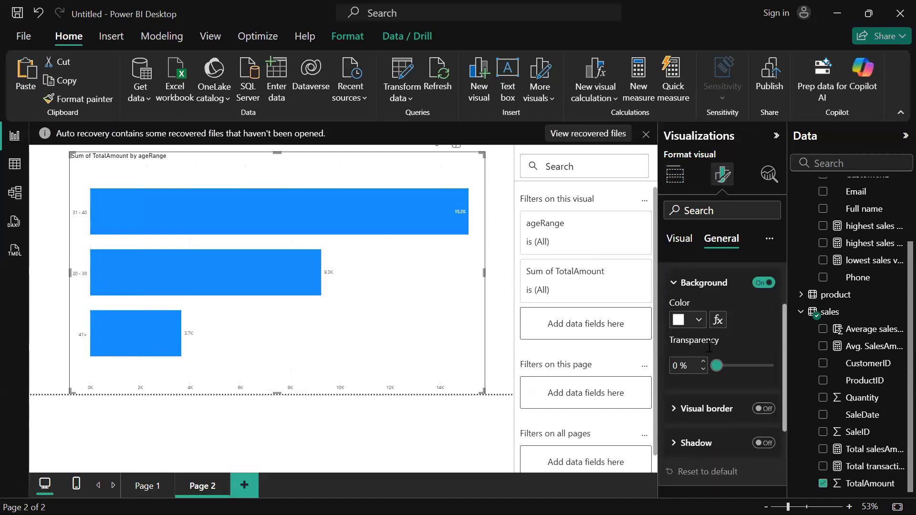
{"action": "scroll", "coordinate": [708, 346], "scroll_direction": "down", "scroll_amount": 3}
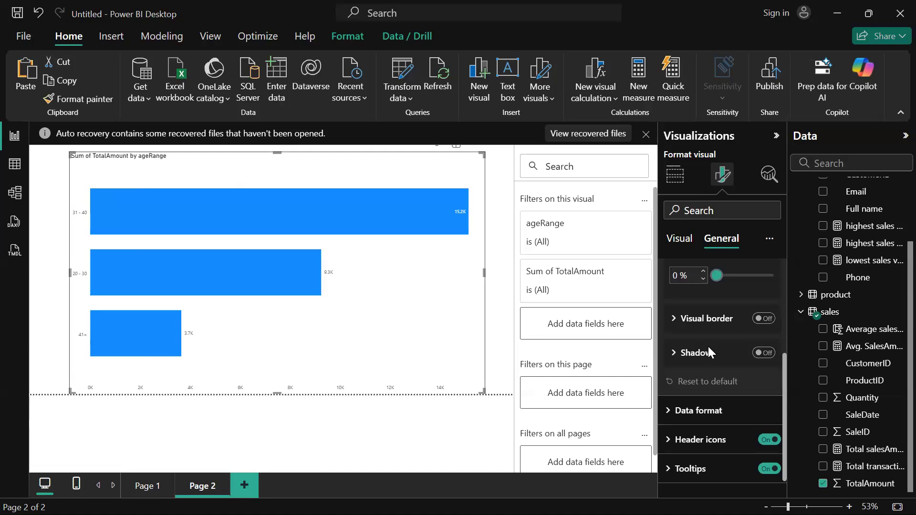
{"action": "left_click", "coordinate": [762, 319]}
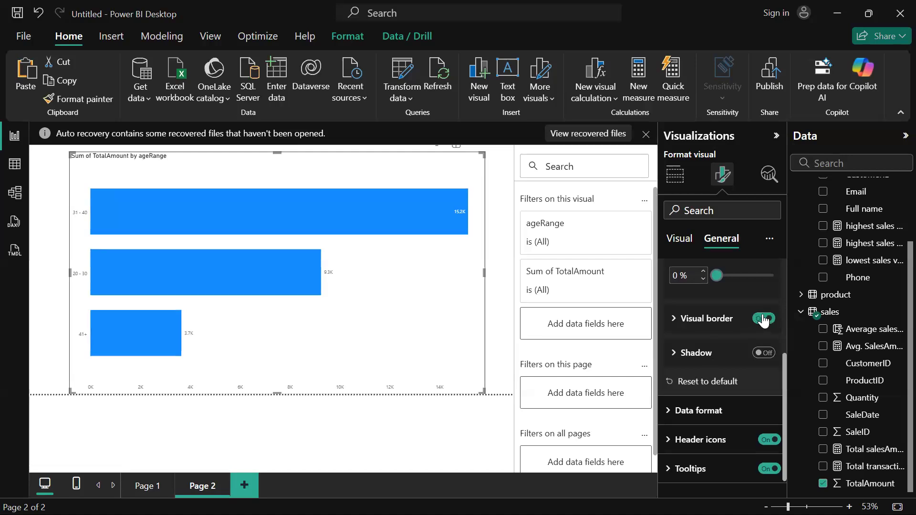
{"action": "left_click", "coordinate": [507, 363]}
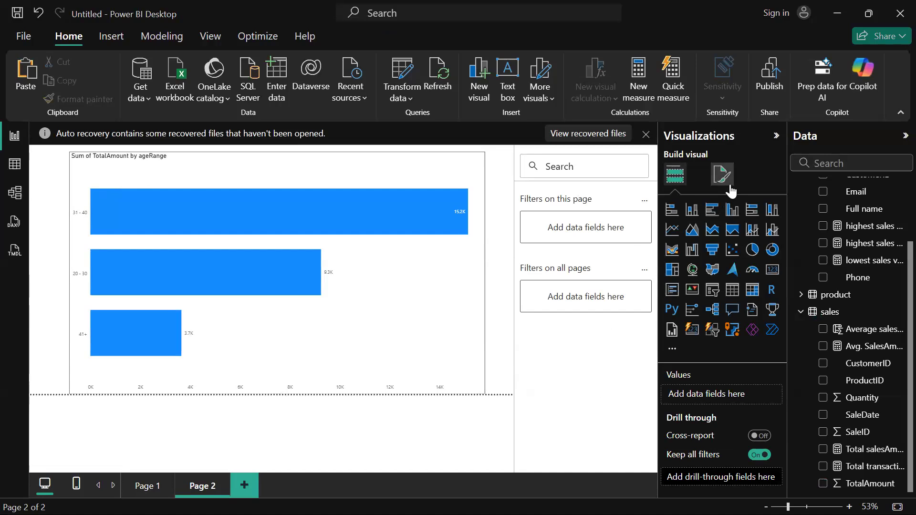
Change the title text of the age range bar chart to "TotalAmount by ageRange".
{"action": "left_click", "coordinate": [473, 308]}
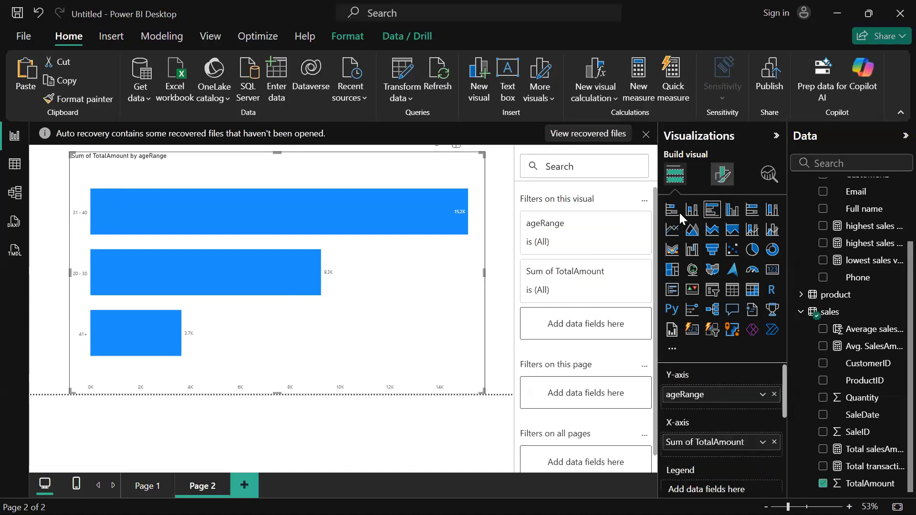
{"action": "left_click", "coordinate": [722, 175]}
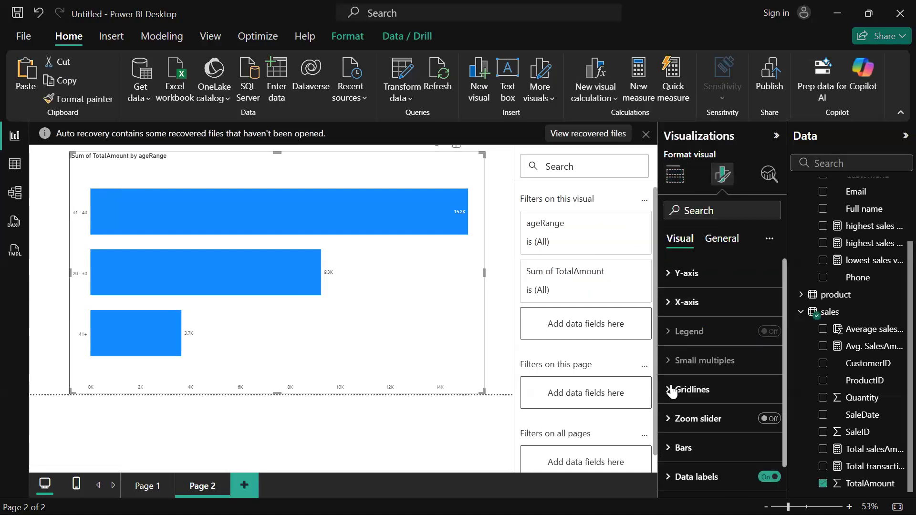
{"action": "left_click", "coordinate": [730, 240]}
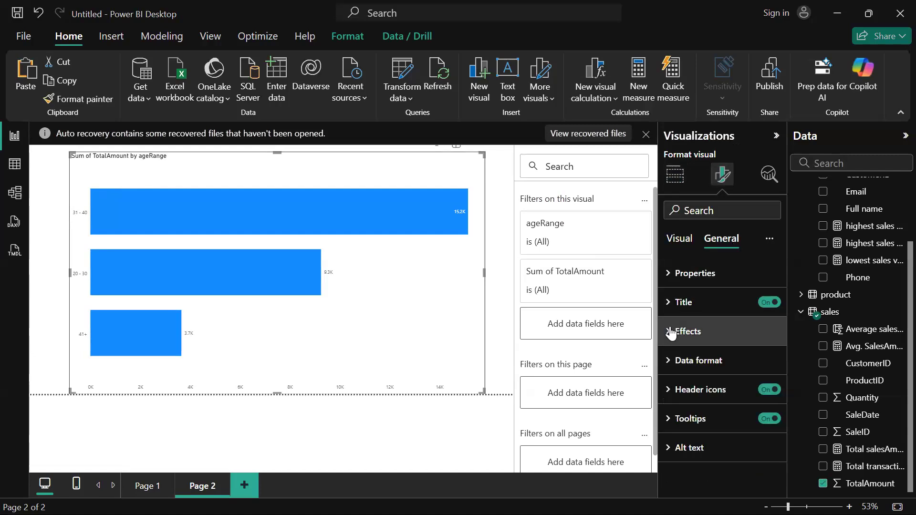
{"action": "left_click", "coordinate": [669, 302]}
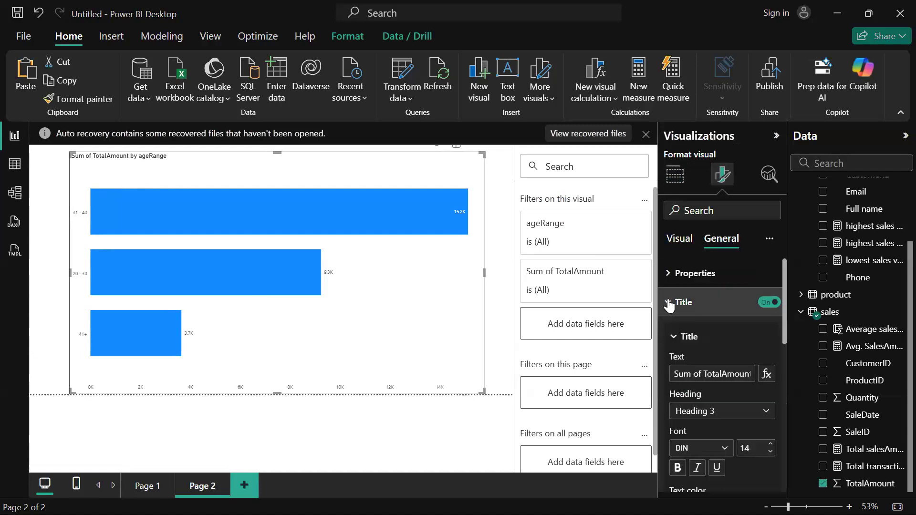
{"action": "left_click", "coordinate": [704, 373]}
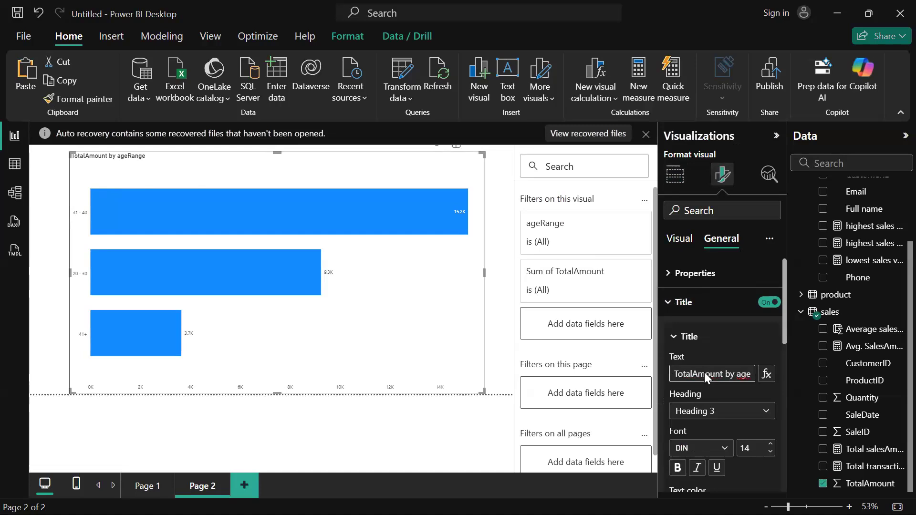
Make the age range bar chart's title bold and center it horizontally, and deselect the chart.
{"action": "left_click", "coordinate": [677, 467]}
{"action": "scroll", "coordinate": [696, 434], "scroll_direction": "down", "scroll_amount": 2}
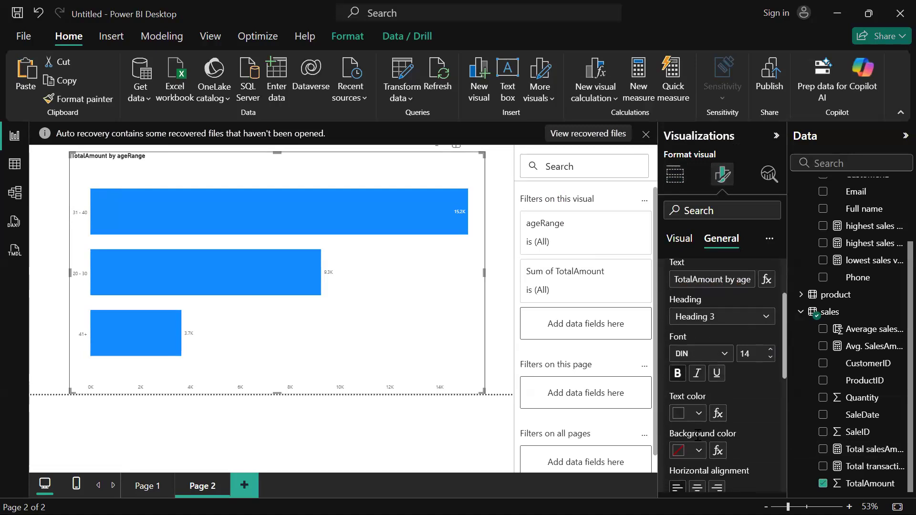
{"action": "scroll", "coordinate": [697, 434], "scroll_direction": "down", "scroll_amount": 1}
{"action": "left_click", "coordinate": [697, 436]}
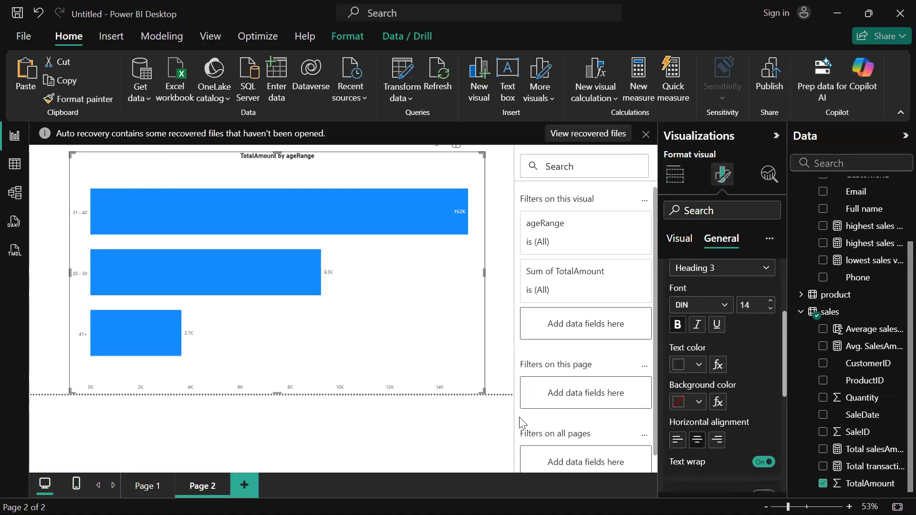
{"action": "left_click", "coordinate": [476, 442]}
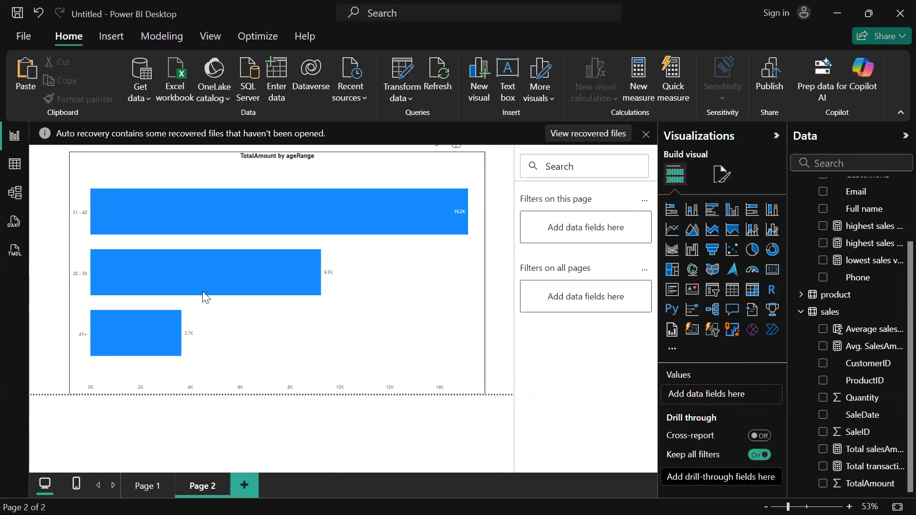
Rename the X-axis field of the age range bar chart to TotalAmount and check the bars' tooltips.
{"action": "mouse_move", "coordinate": [206, 296]}
{"action": "mouse_move", "coordinate": [287, 233]}
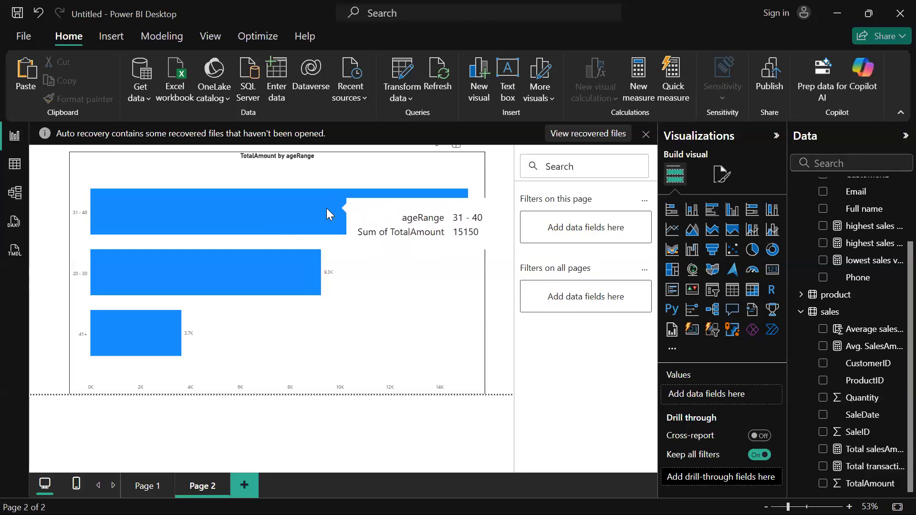
{"action": "left_click", "coordinate": [409, 327]}
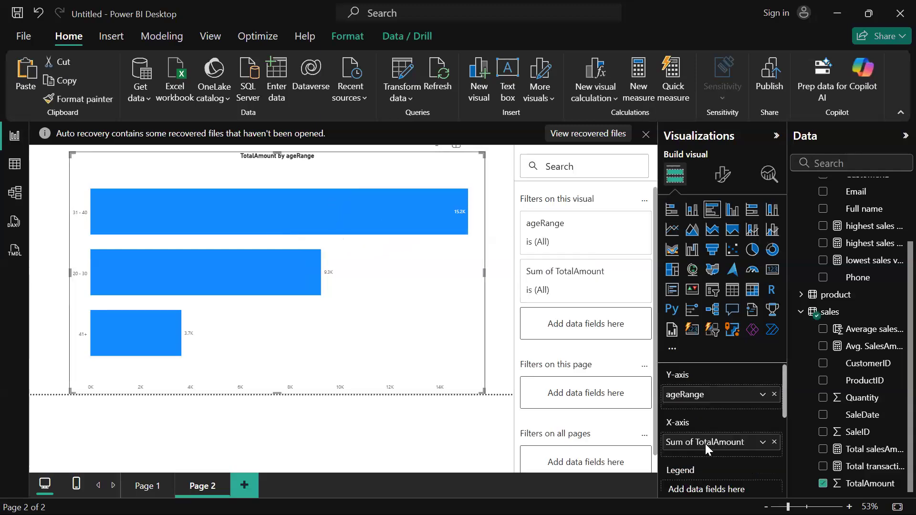
{"action": "double_click", "coordinate": [704, 444]}
{"action": "left_click", "coordinate": [700, 443]}
{"action": "left_click_drag", "start_coordinate": [700, 443], "coordinate": [673, 442]}
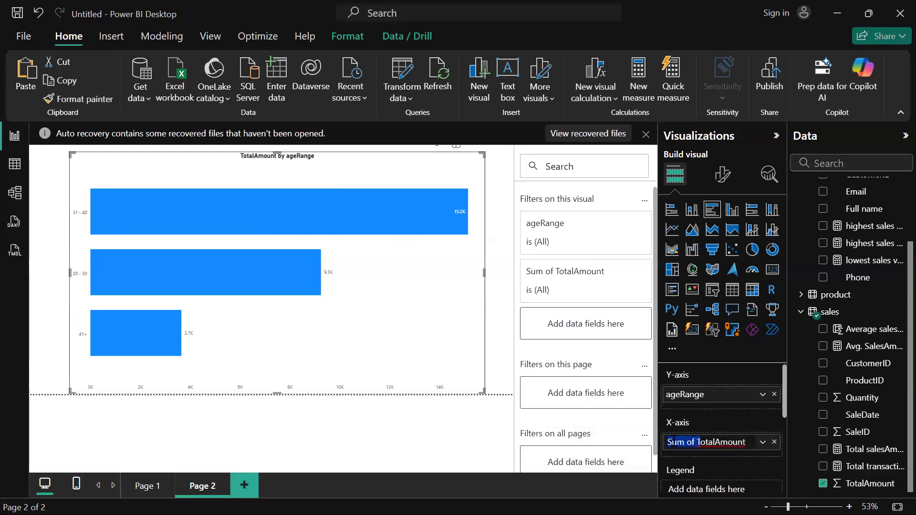
{"action": "left_click", "coordinate": [698, 442]}
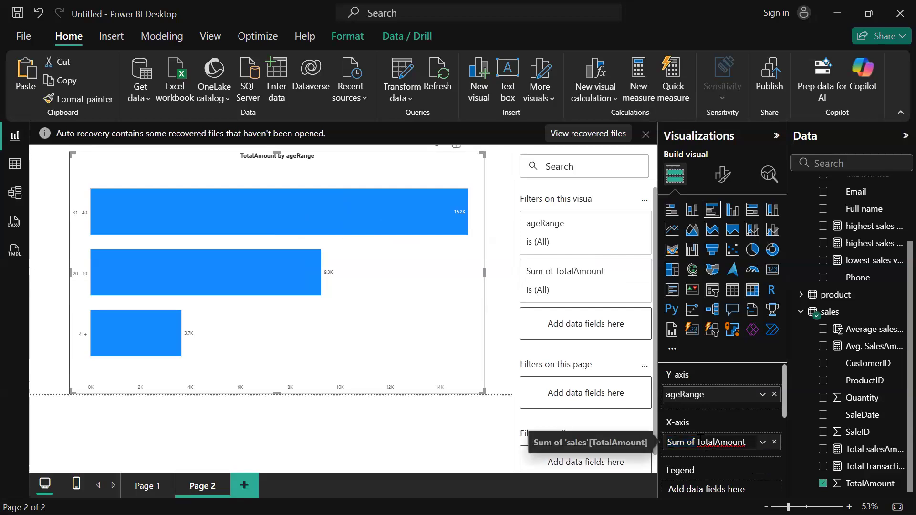
{"action": "key", "text": "BackSpace"}
{"action": "key", "text": "BackSpace"}
{"action": "key", "text": "BackSpace"}
{"action": "key", "text": "BackSpace"}
{"action": "key", "text": "BackSpace"}
{"action": "key", "text": "BackSpace"}
{"action": "key", "text": "BackSpace"}
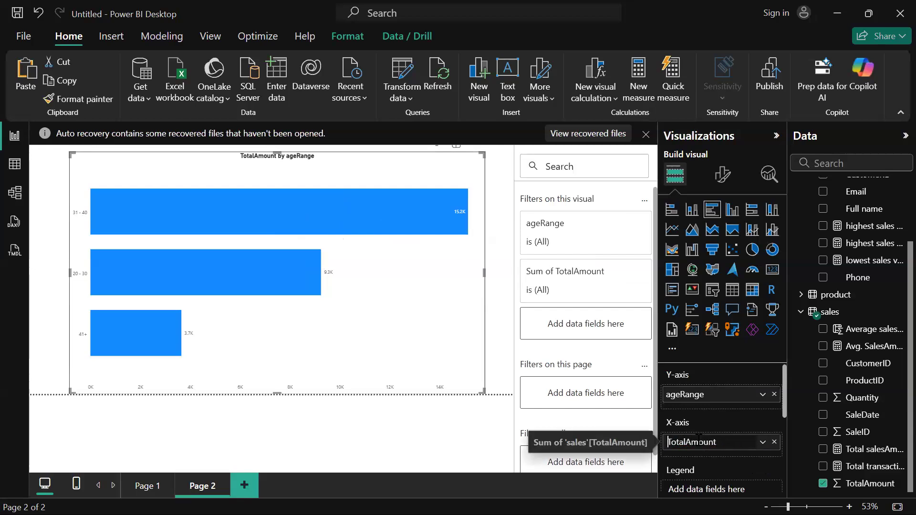
{"action": "key", "text": "Return"}
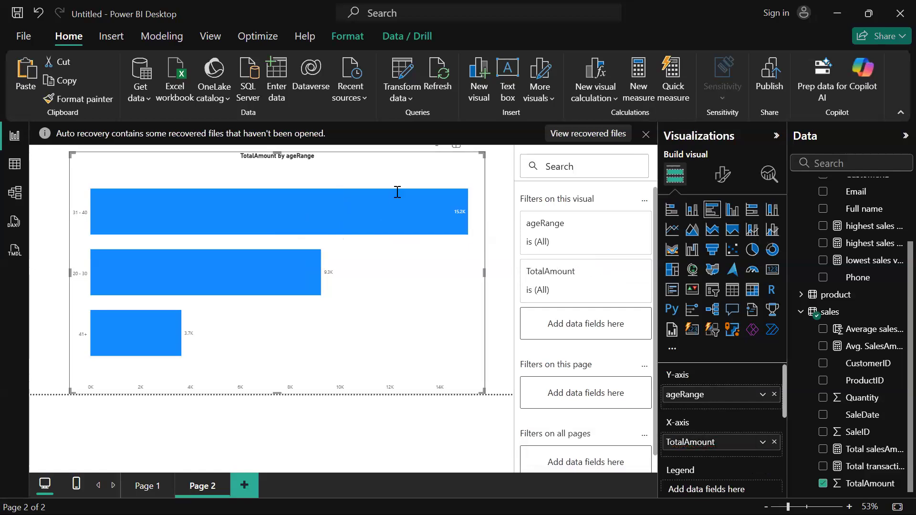
{"action": "left_click", "coordinate": [493, 354]}
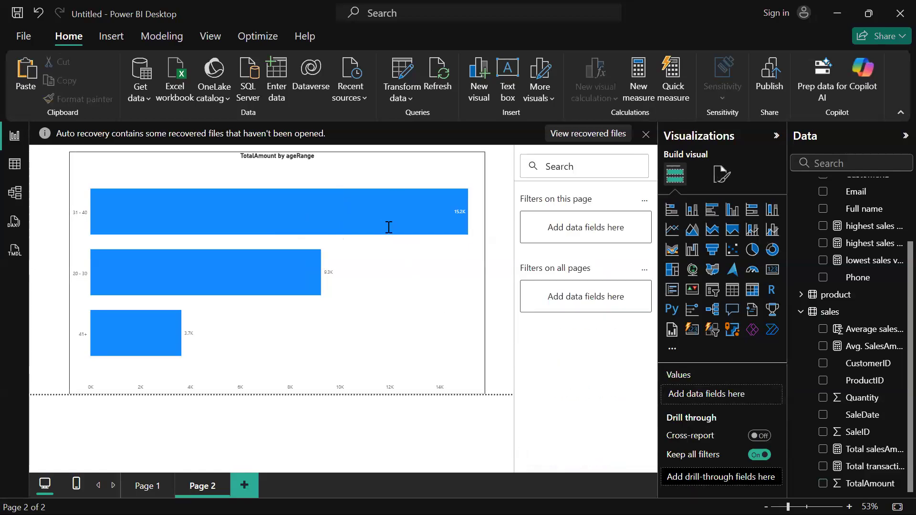
{"action": "mouse_move", "coordinate": [382, 200]}
{"action": "mouse_move", "coordinate": [399, 216]}
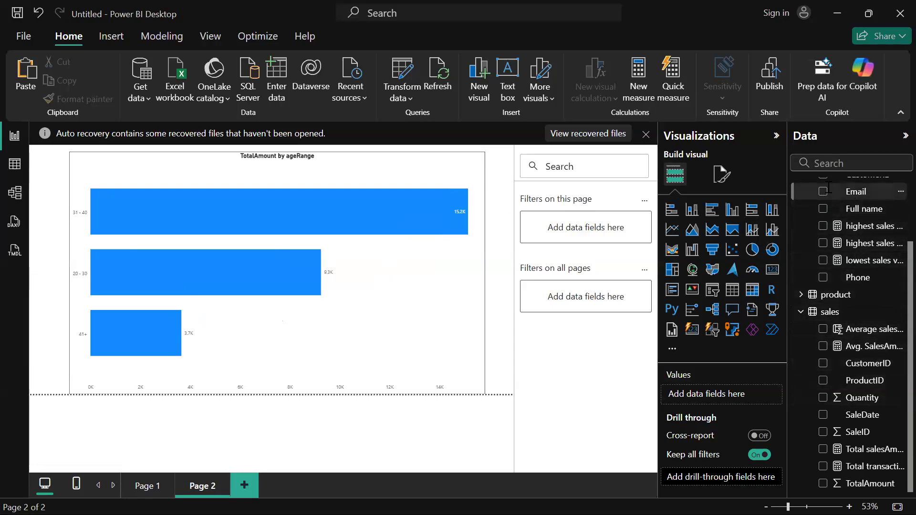
Collapse the Customer and sales tables in the data list and expand the product table.
{"action": "scroll", "coordinate": [828, 187], "scroll_direction": "up", "scroll_amount": 3}
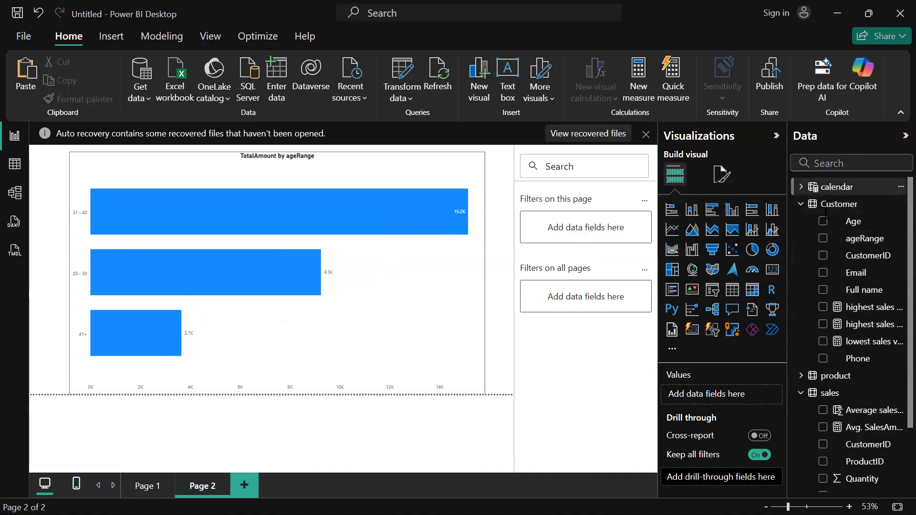
{"action": "left_click", "coordinate": [805, 204]}
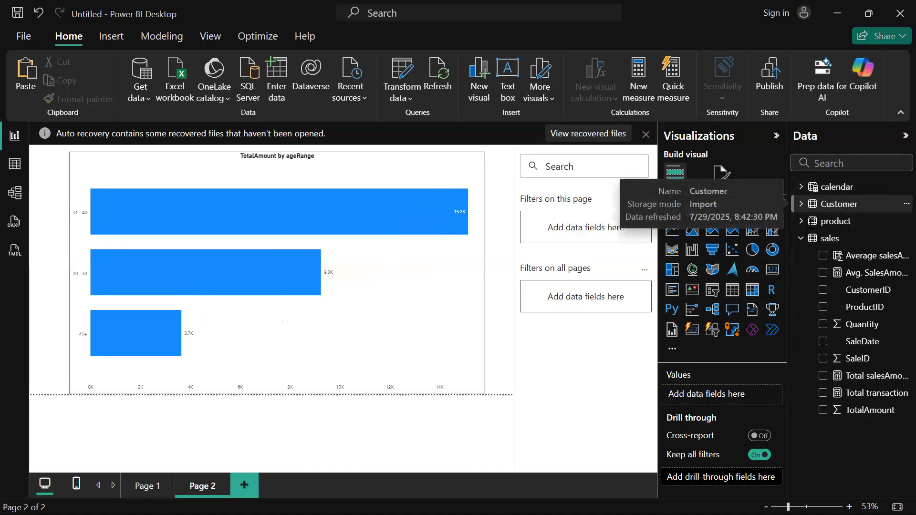
{"action": "left_click", "coordinate": [805, 238]}
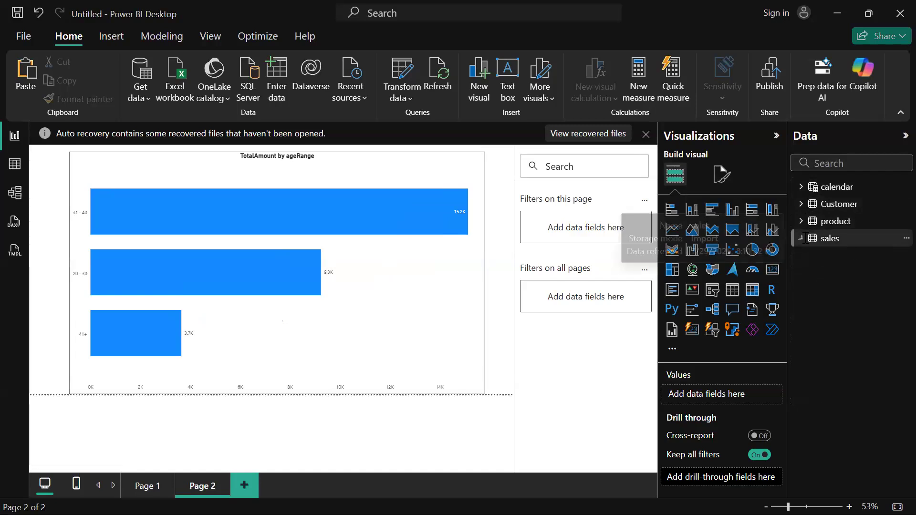
{"action": "left_click", "coordinate": [805, 221]}
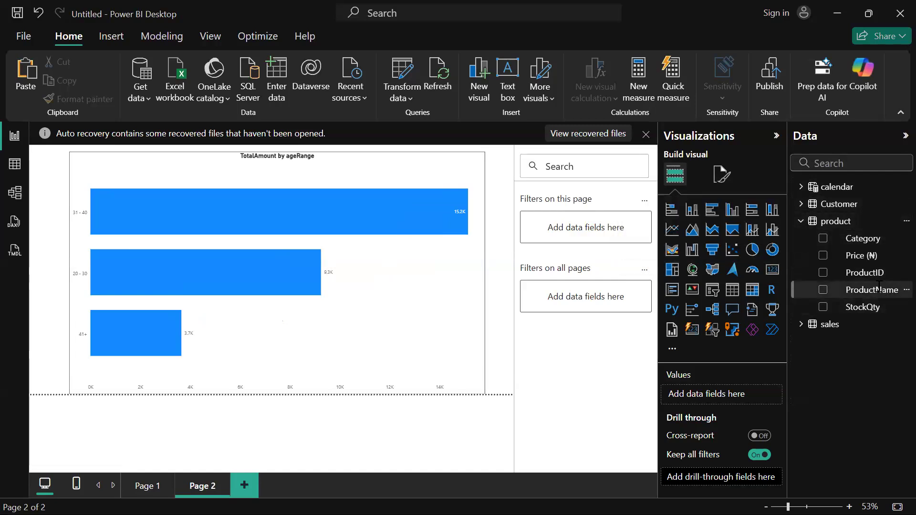
Try ProductName and Category in turn as the legend of the age range bar chart, removing each field again.
{"action": "left_click", "coordinate": [466, 322]}
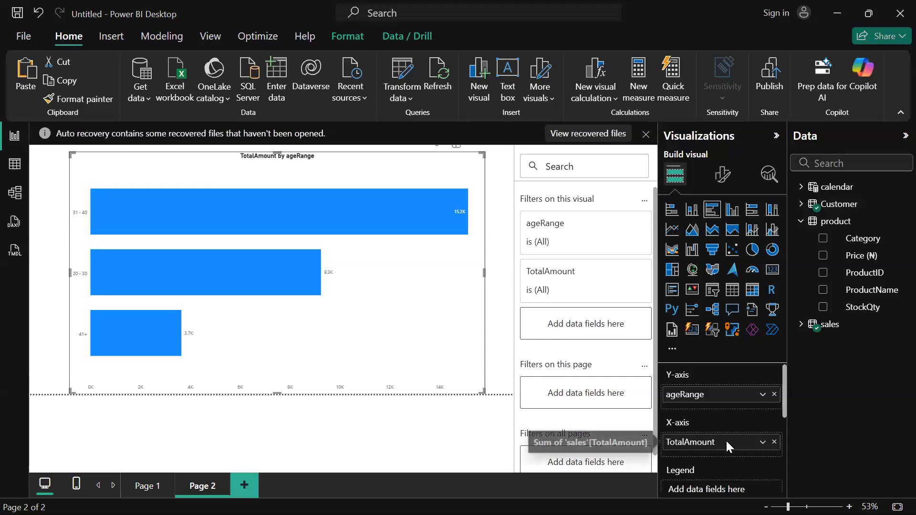
{"action": "scroll", "coordinate": [726, 439], "scroll_direction": "down", "scroll_amount": 1}
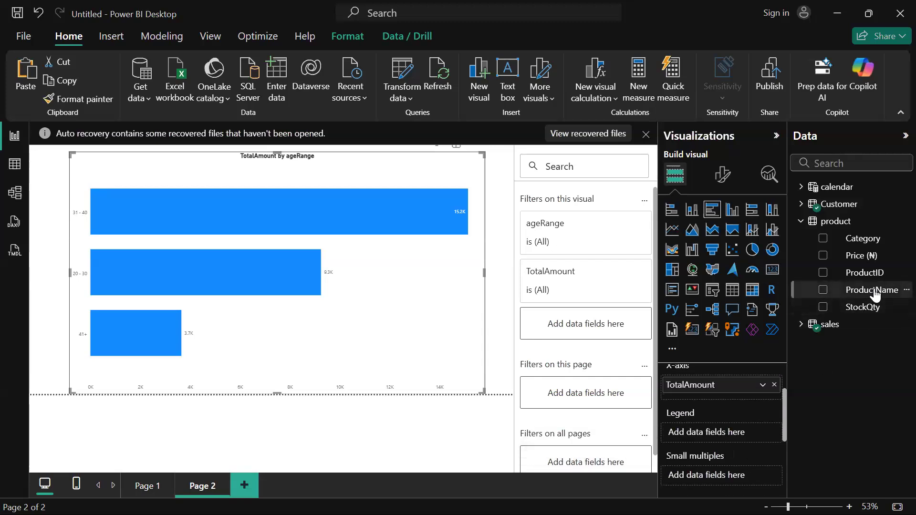
{"action": "left_click_drag", "start_coordinate": [874, 294], "coordinate": [731, 434]}
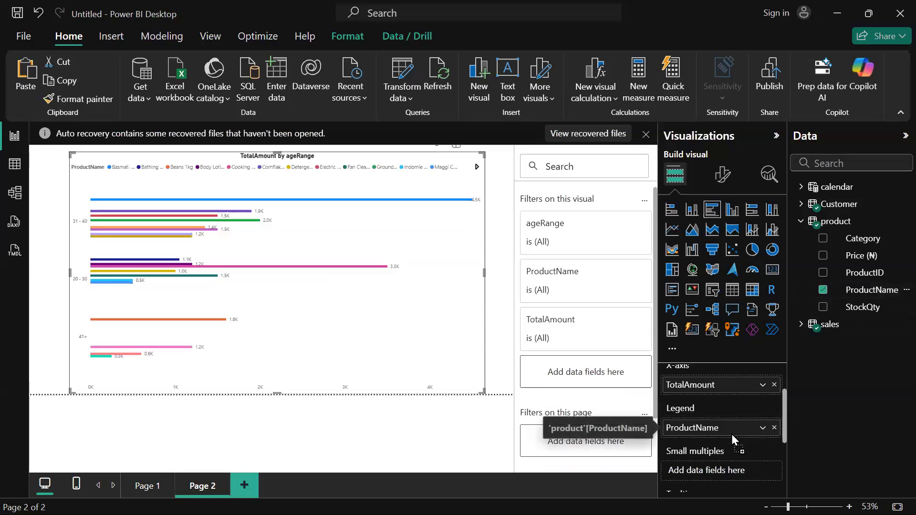
{"action": "left_click", "coordinate": [774, 429]}
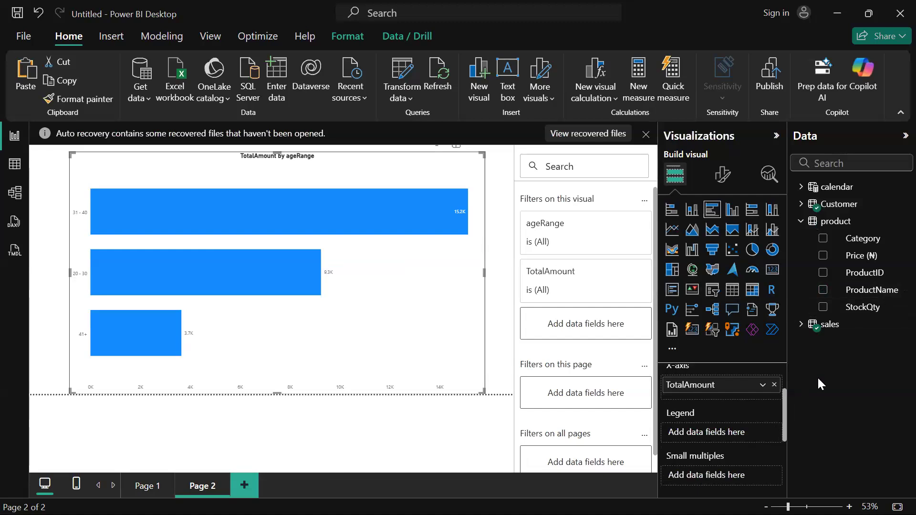
{"action": "left_click_drag", "start_coordinate": [862, 237], "coordinate": [724, 437]}
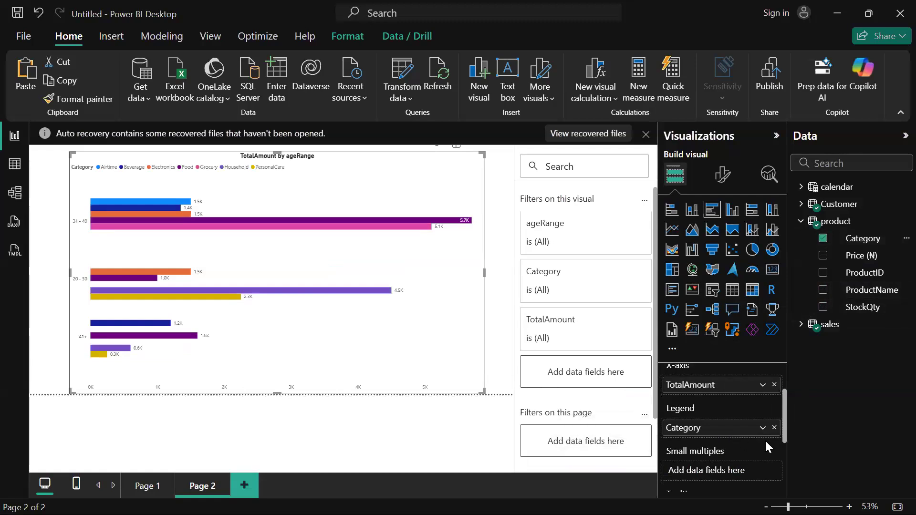
{"action": "left_click", "coordinate": [774, 428]}
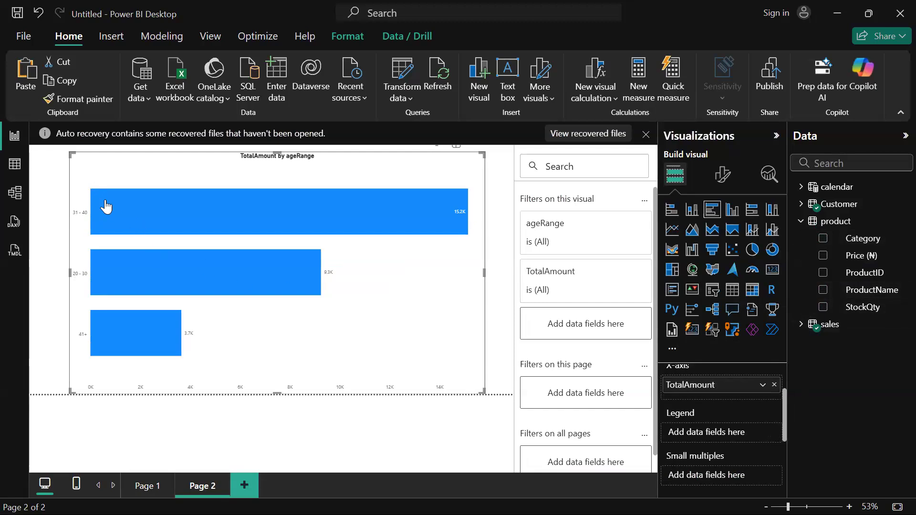
{"action": "mouse_move", "coordinate": [150, 220]}
{"action": "mouse_move", "coordinate": [152, 339]}
Open Page 1, restore the report window to a smaller size, and review the DAX measure exercise notes in Notepad.
{"action": "left_click", "coordinate": [151, 487]}
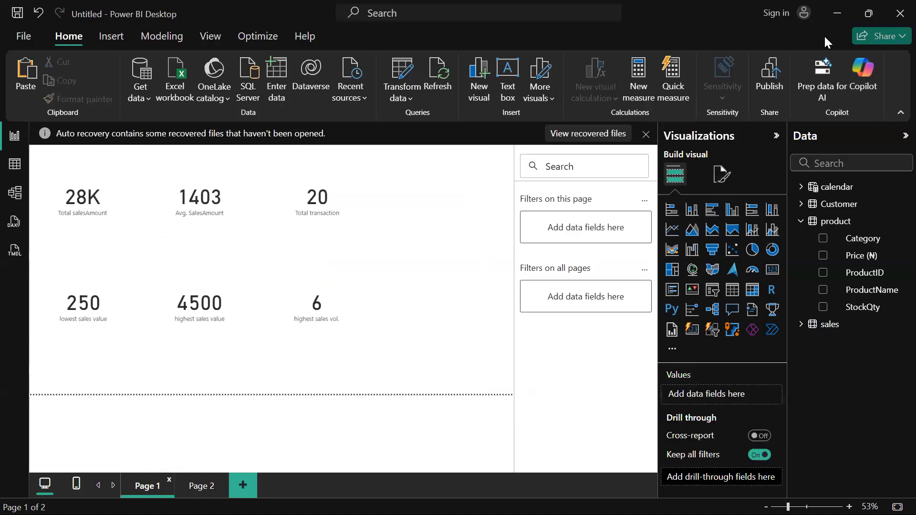
{"action": "left_click", "coordinate": [872, 13]}
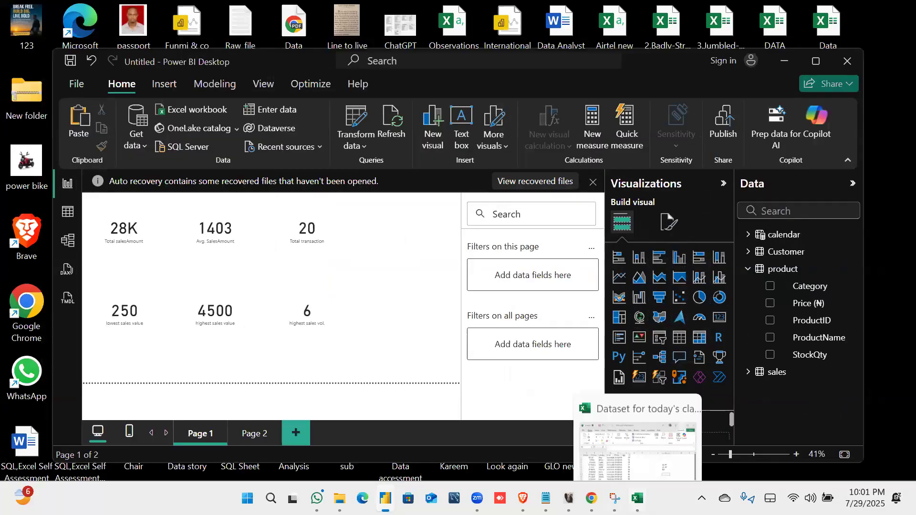
{"action": "mouse_move", "coordinate": [545, 498]}
{"action": "left_click", "coordinate": [719, 421]}
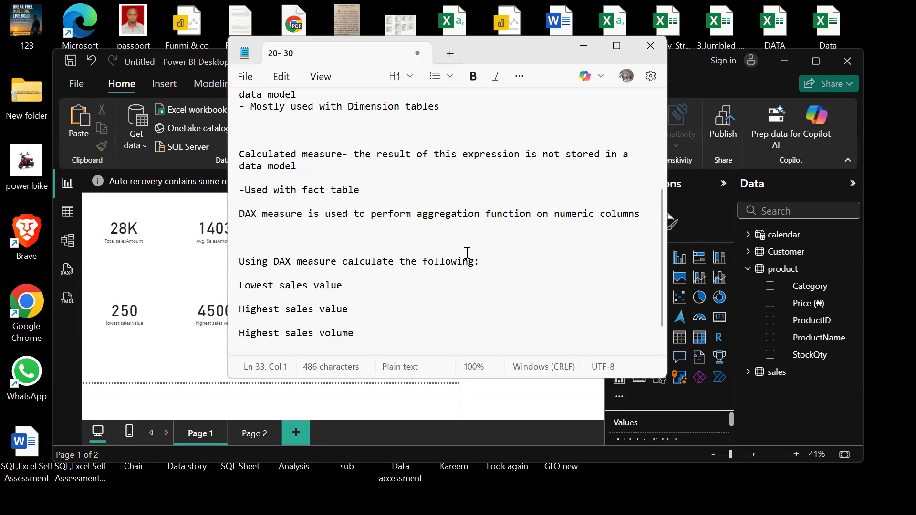
{"action": "left_click", "coordinate": [584, 48]}
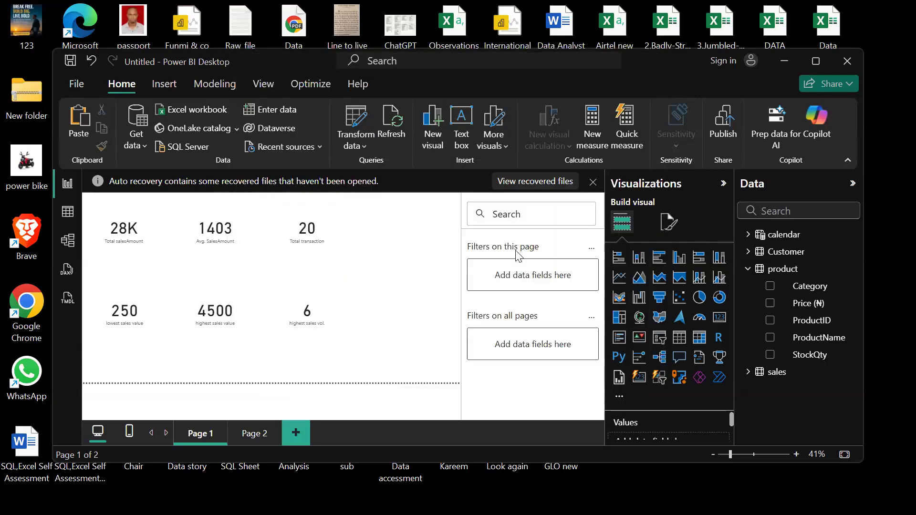
Add a product Category slicer beside the cards at the upper right of Page 1, and maximize the report window.
{"action": "left_click", "coordinate": [659, 337]}
{"action": "left_click_drag", "start_coordinate": [388, 282], "coordinate": [412, 211]}
{"action": "left_click", "coordinate": [770, 286]}
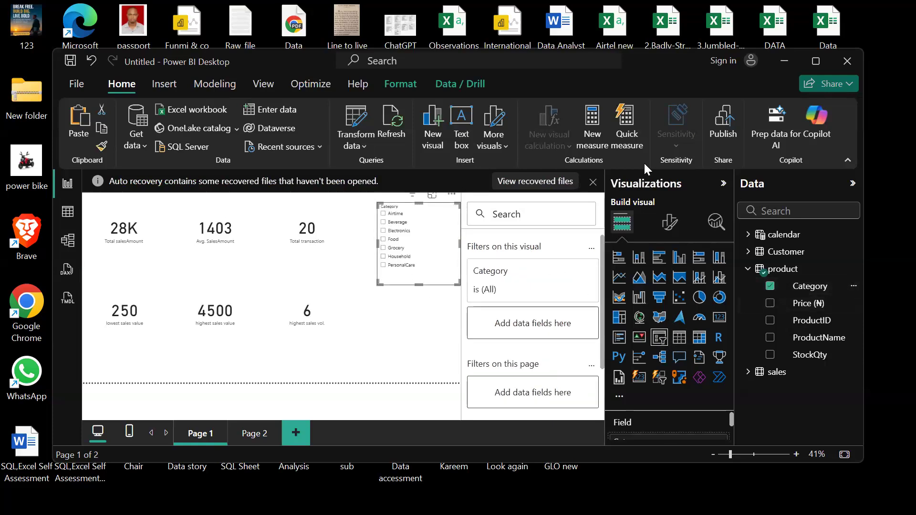
{"action": "left_click", "coordinate": [815, 60]}
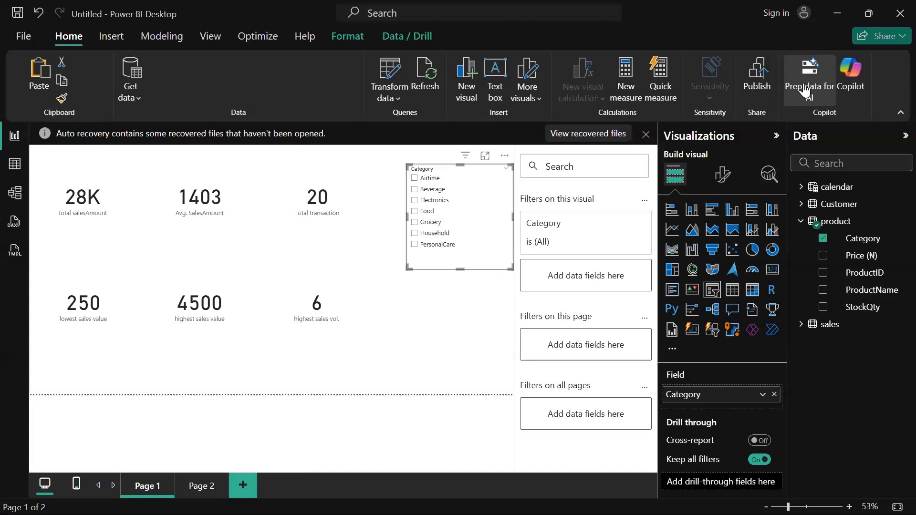
{"action": "left_click", "coordinate": [448, 331]}
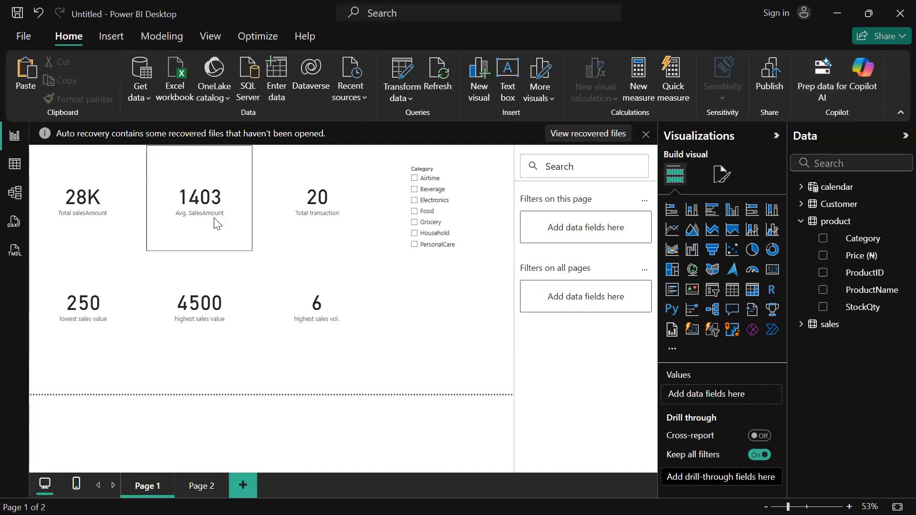
Filter the Page 1 cards by Airtime in the Category slicer and clear the selection again.
{"action": "left_click", "coordinate": [418, 181]}
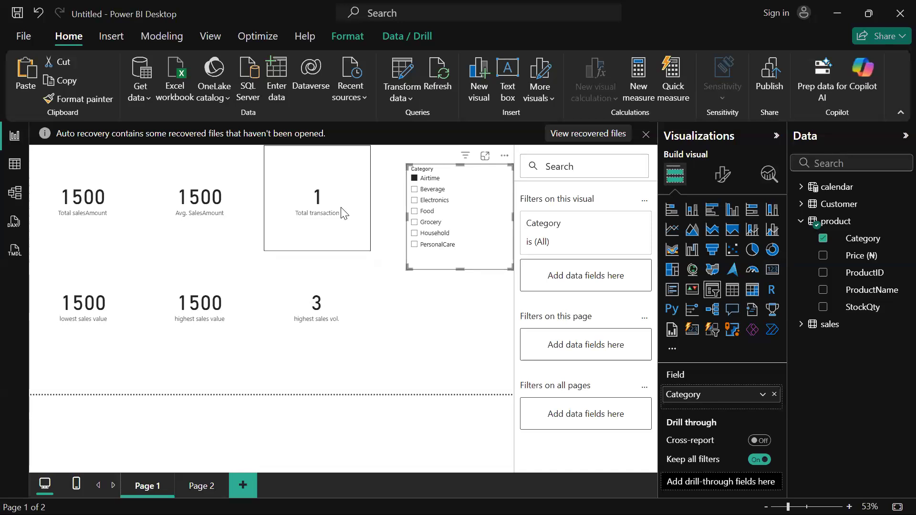
{"action": "left_click", "coordinate": [419, 180]}
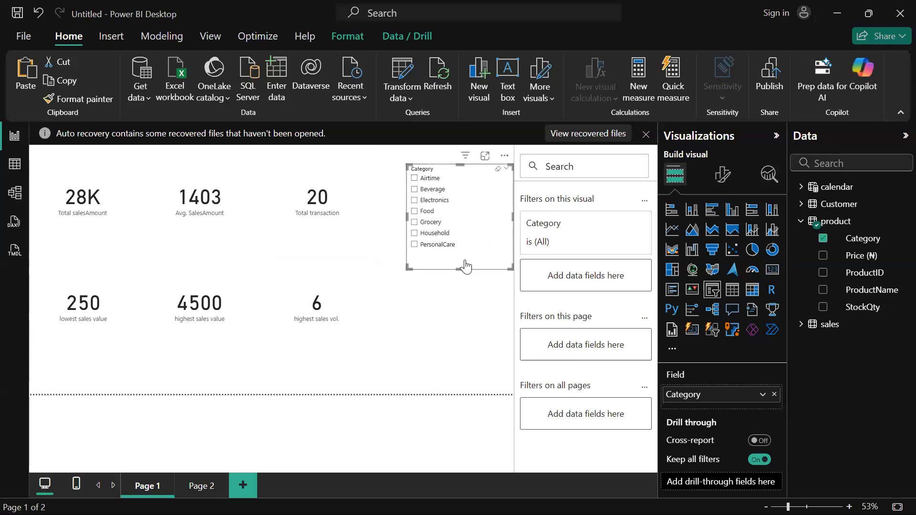
Filter the Page 1 cards by Food in the Category slicer and clear the selection again.
{"action": "left_click", "coordinate": [414, 214]}
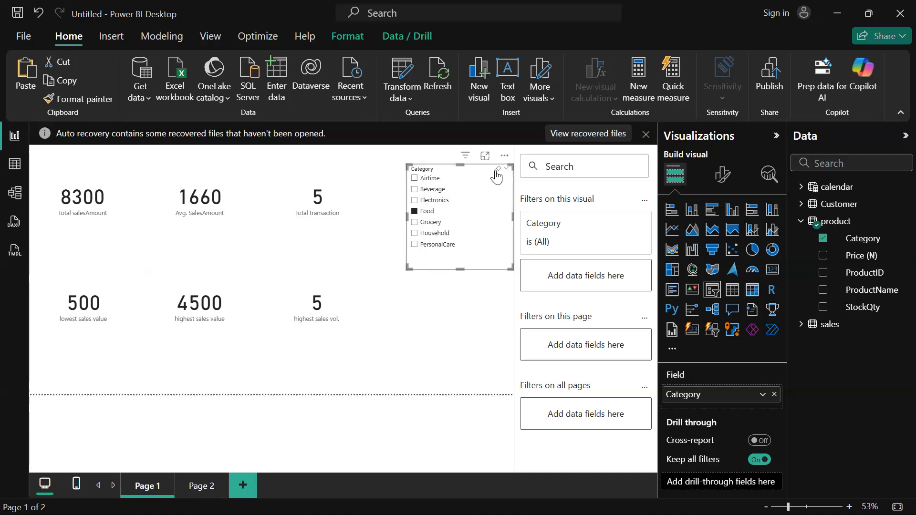
{"action": "left_click", "coordinate": [498, 169]}
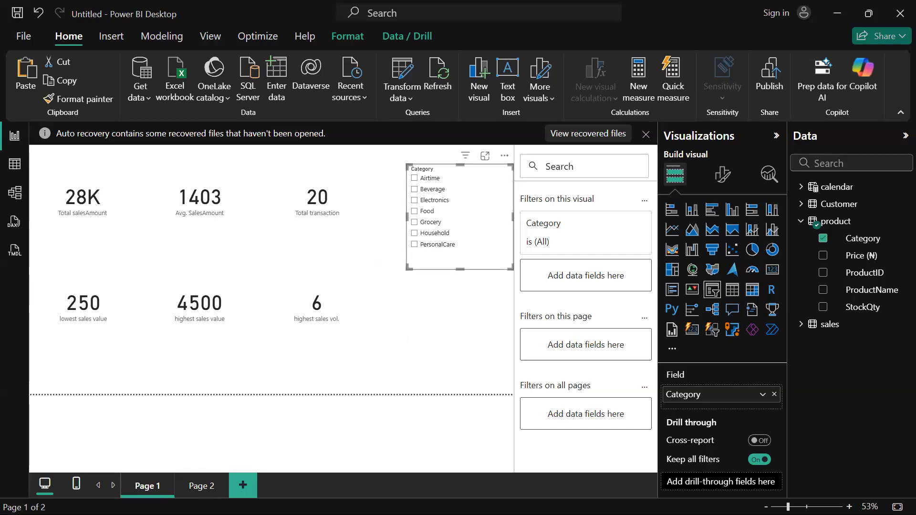
Add a blank Page 3, return to Page 2, and narrow the age range bar chart to about half its width.
{"action": "left_click", "coordinate": [200, 486]}
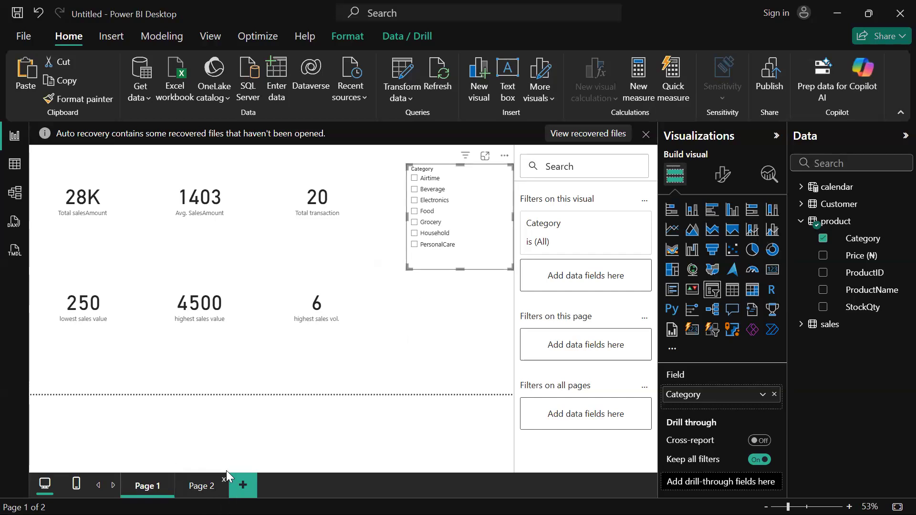
{"action": "left_click", "coordinate": [245, 491]}
{"action": "left_click", "coordinate": [204, 485]}
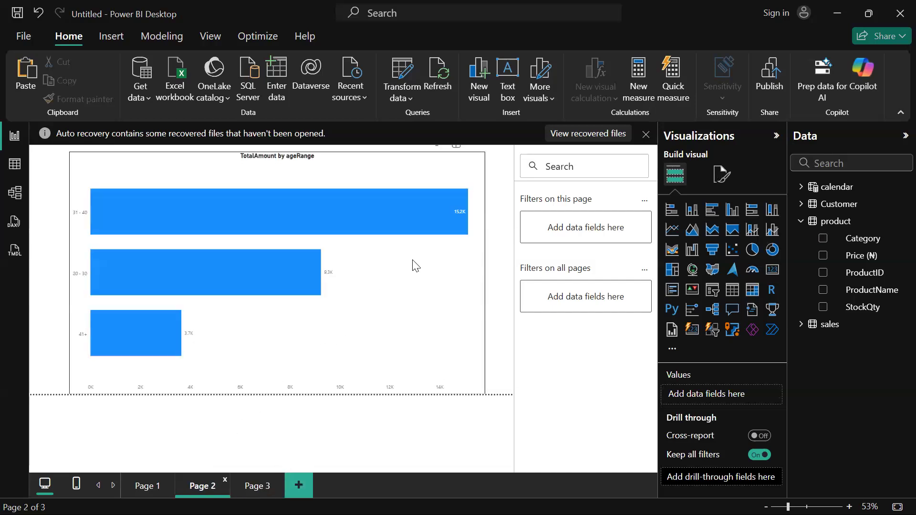
{"action": "left_click", "coordinate": [473, 278]}
{"action": "left_click_drag", "start_coordinate": [484, 277], "coordinate": [257, 316]}
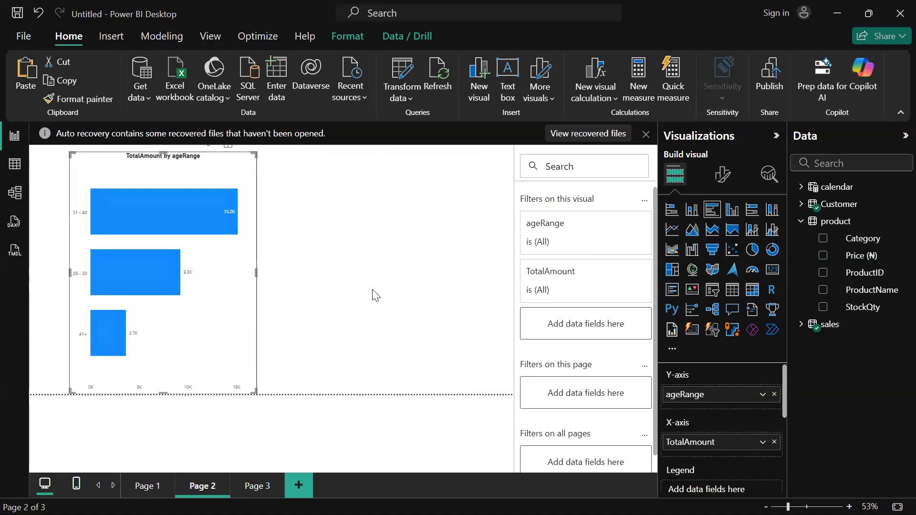
Build a clustered bar chart of Total salesAmount by product Category beside the age range chart on Page 2.
{"action": "left_click", "coordinate": [388, 283]}
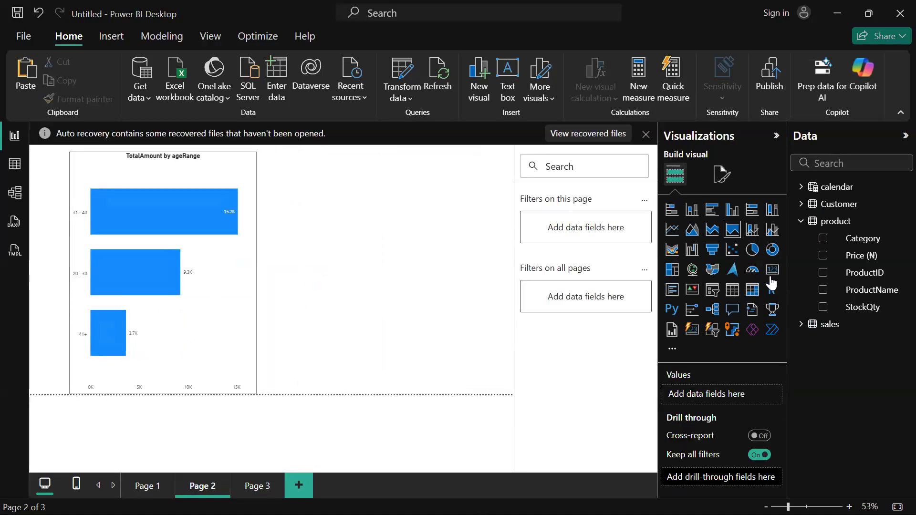
{"action": "left_click", "coordinate": [733, 290]}
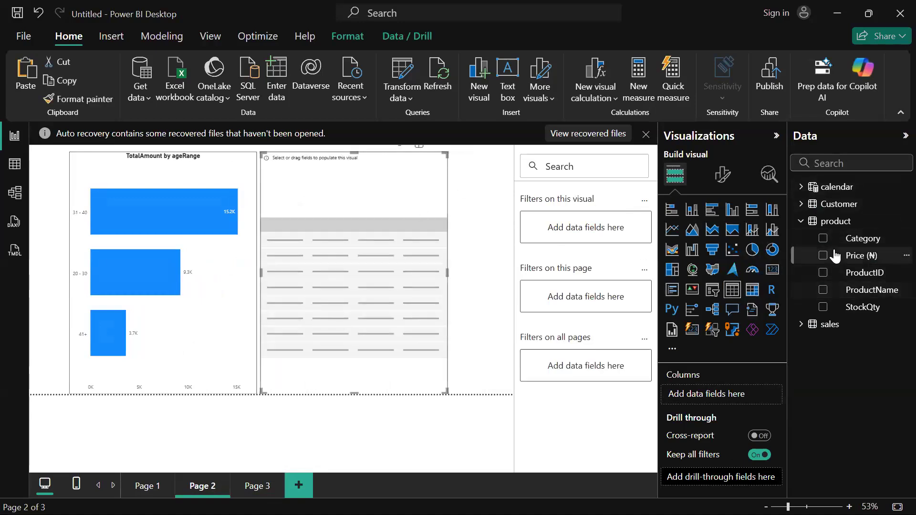
{"action": "left_click", "coordinate": [823, 238]}
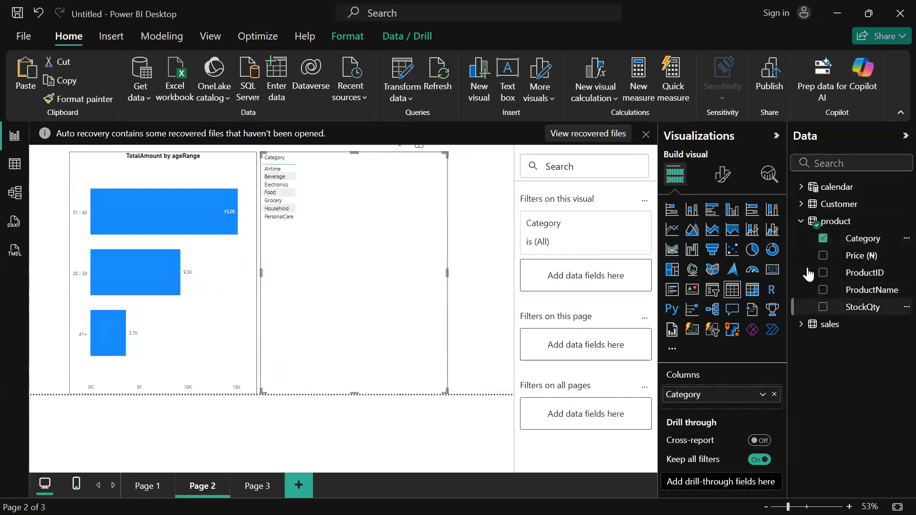
{"action": "left_click", "coordinate": [801, 325]}
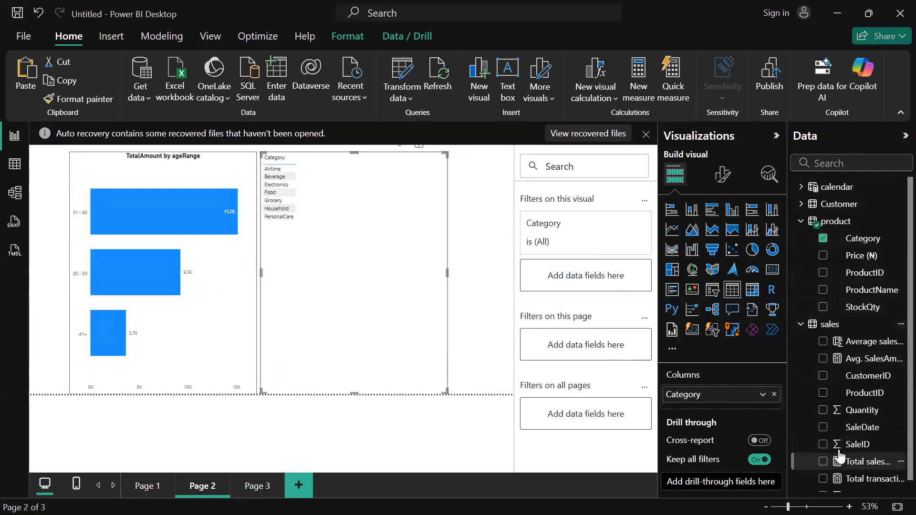
{"action": "scroll", "coordinate": [839, 458], "scroll_direction": "down", "scroll_amount": 1}
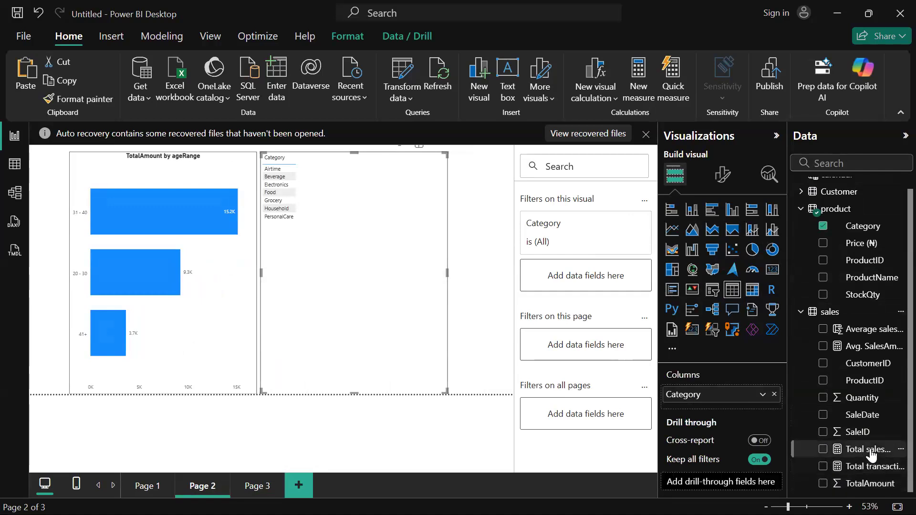
{"action": "left_click", "coordinate": [823, 451]}
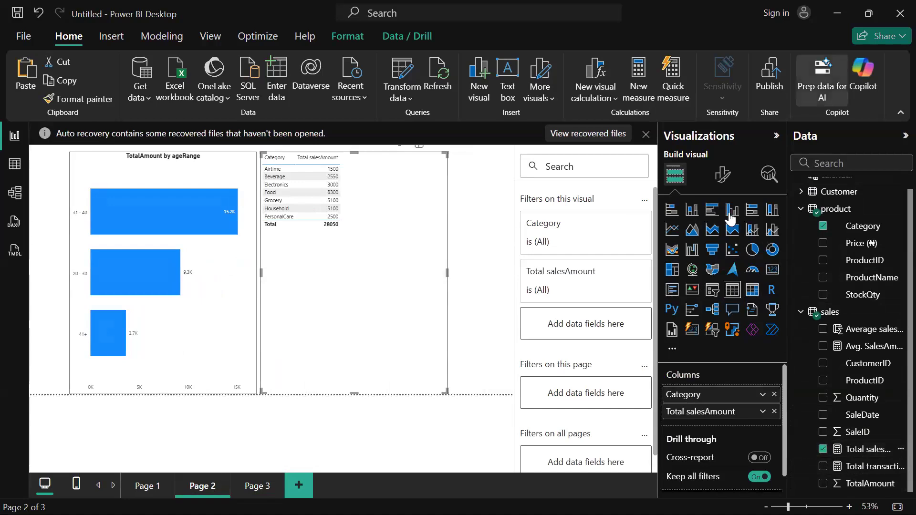
{"action": "left_click", "coordinate": [712, 210]}
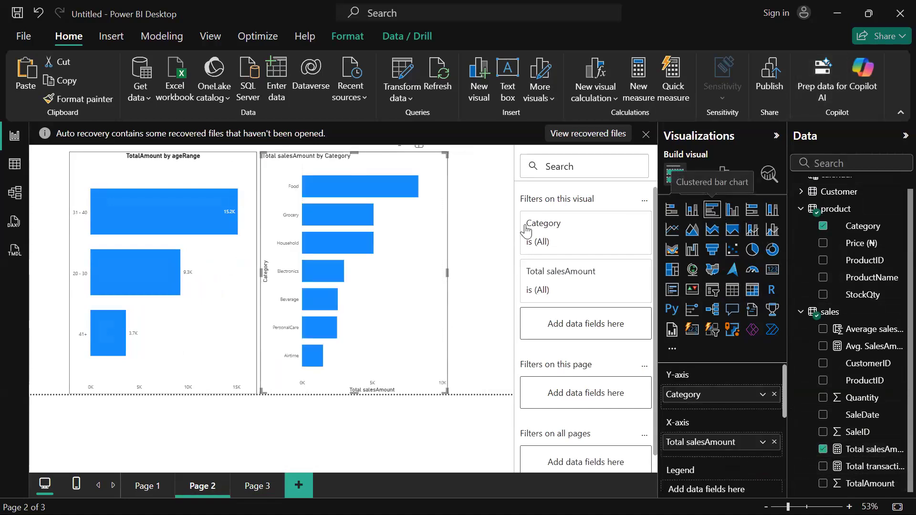
Copy the age range chart's formatting onto the category bar chart, widen it towards the page edge, and collapse the Visualizations pane.
{"action": "left_click_drag", "start_coordinate": [445, 272], "coordinate": [493, 271]}
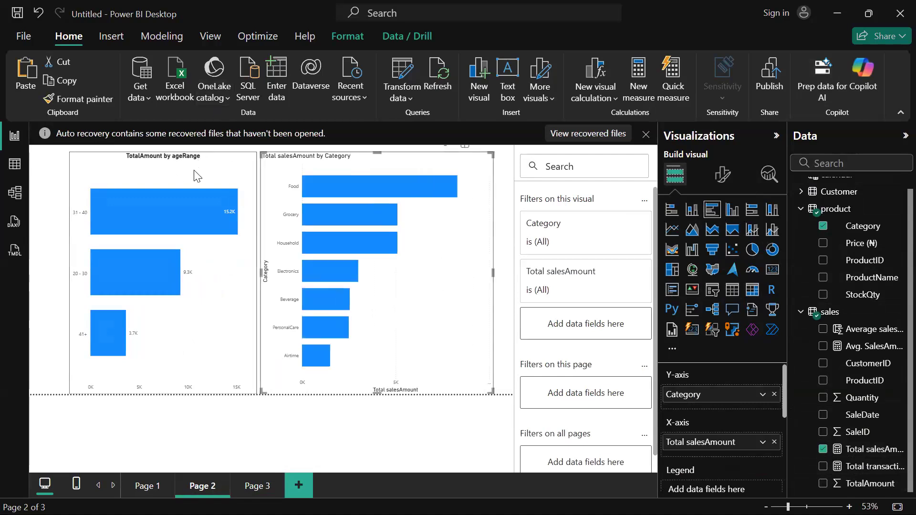
{"action": "left_click", "coordinate": [153, 176]}
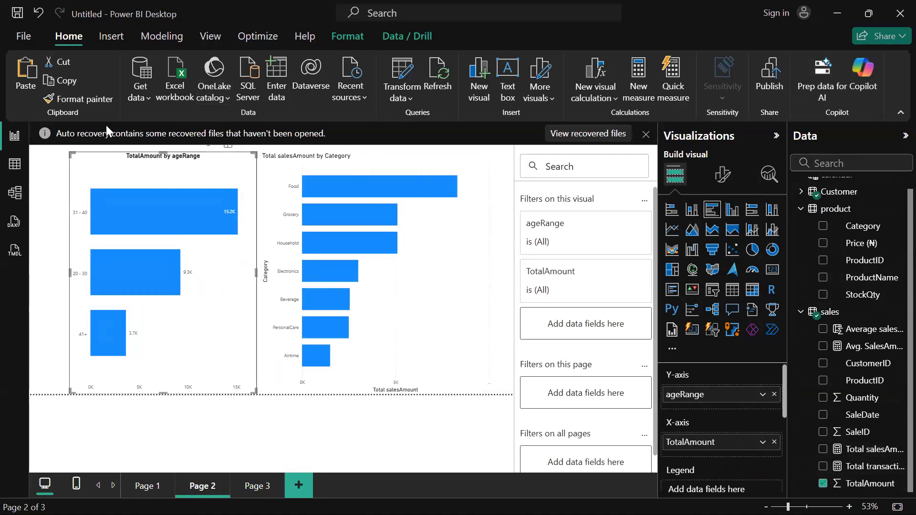
{"action": "left_click", "coordinate": [79, 98]}
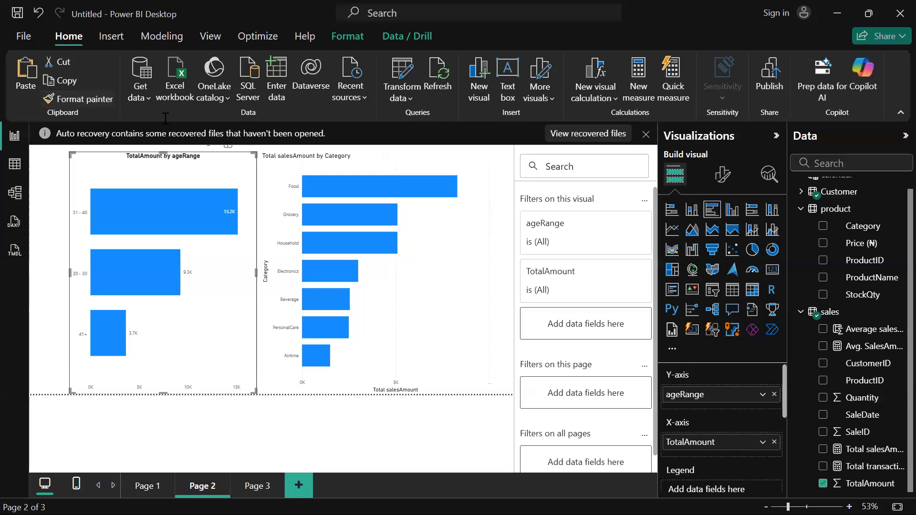
{"action": "left_click", "coordinate": [466, 283]}
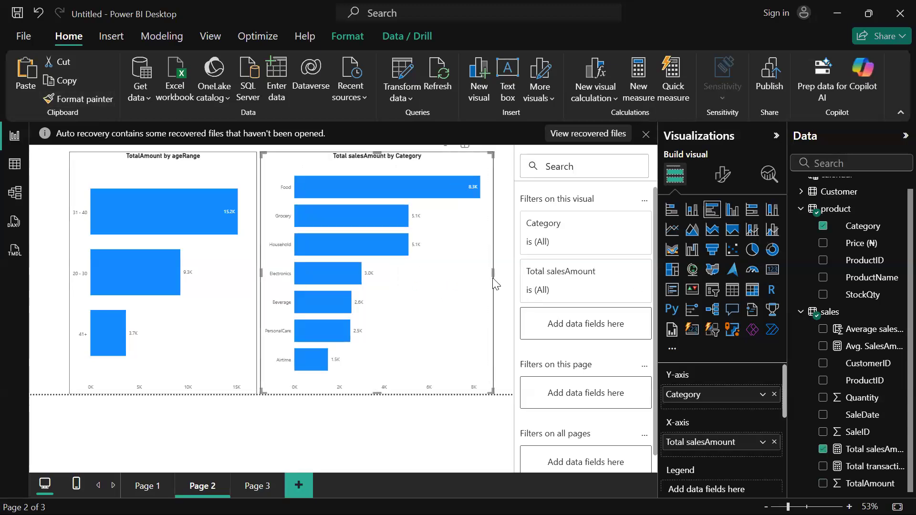
{"action": "left_click_drag", "start_coordinate": [493, 273], "coordinate": [508, 274]}
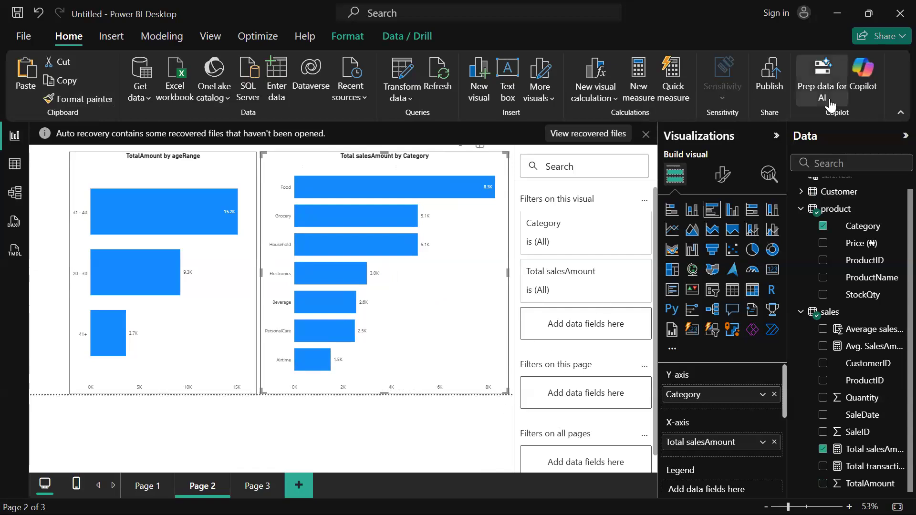
{"action": "left_click", "coordinate": [776, 143]}
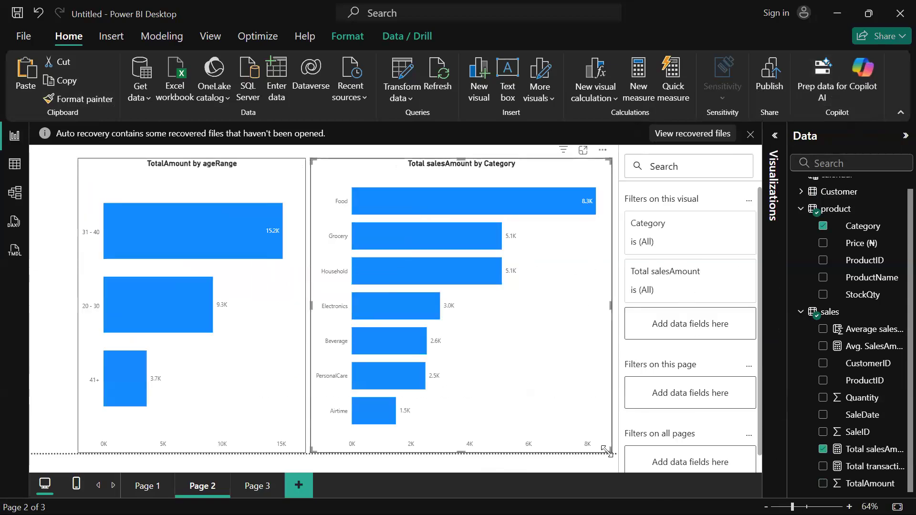
{"action": "left_click", "coordinate": [64, 179]}
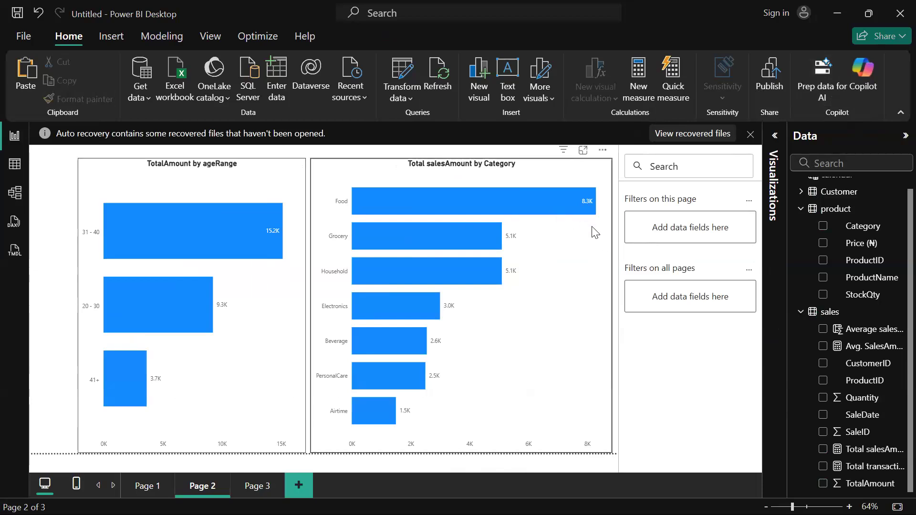
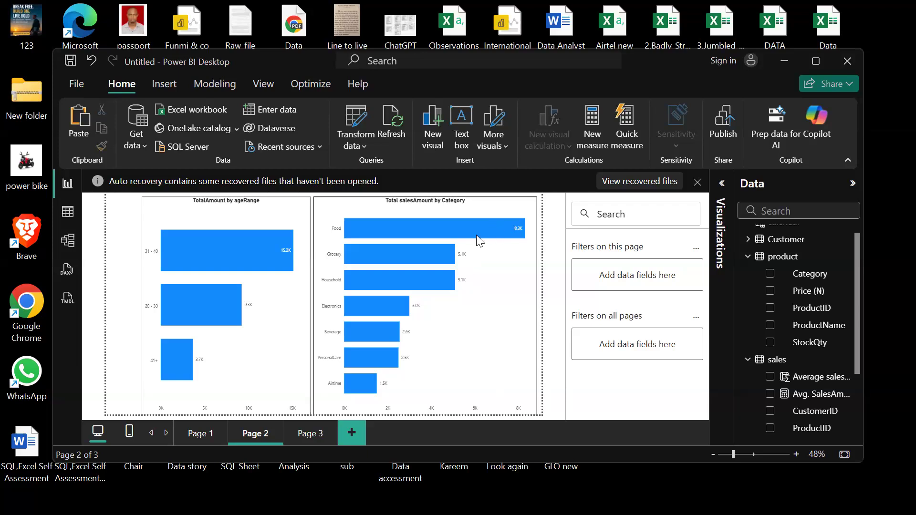
Open the data model in a maximized window and delete the relationship between the product and sales tables.
{"action": "mouse_move", "coordinate": [479, 241]}
{"action": "mouse_move", "coordinate": [441, 227]}
{"action": "left_click", "coordinate": [68, 239]}
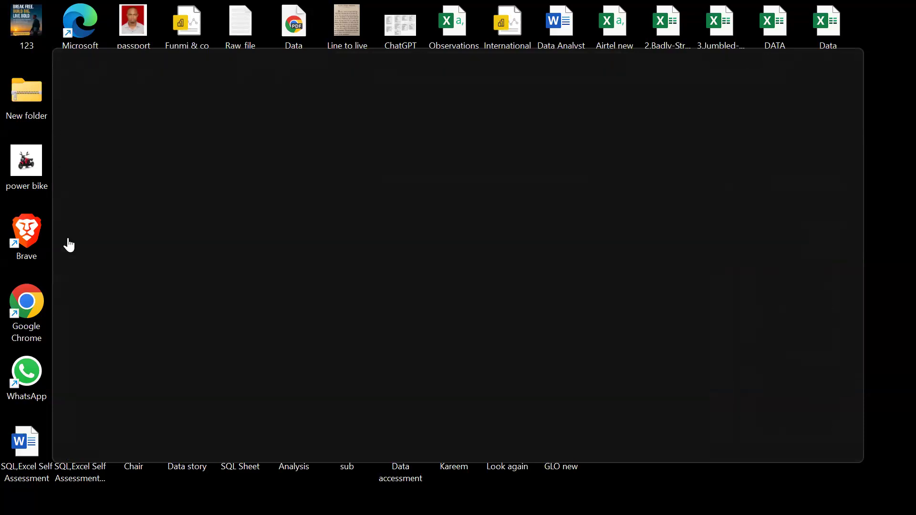
{"action": "scroll", "coordinate": [446, 334], "scroll_direction": "down", "scroll_amount": 3}
{"action": "scroll", "coordinate": [445, 334], "scroll_direction": "up", "scroll_amount": 2}
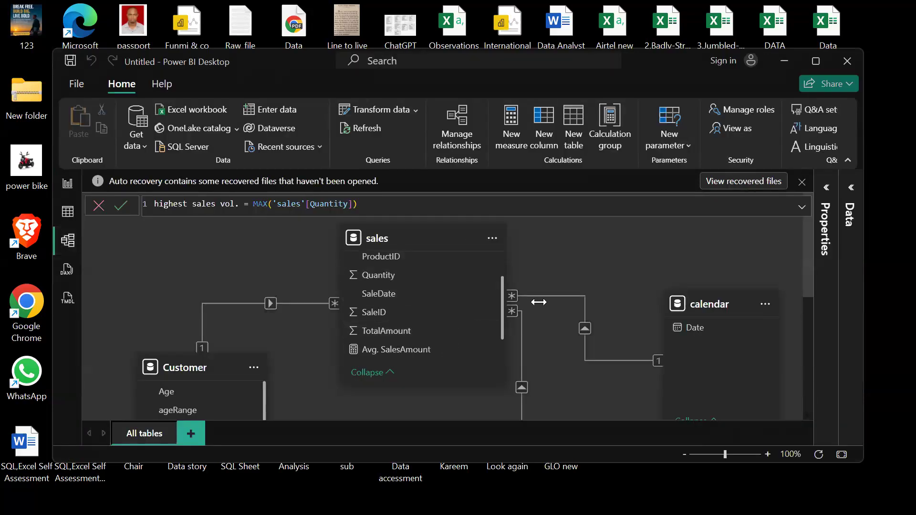
{"action": "right_click", "coordinate": [573, 257]}
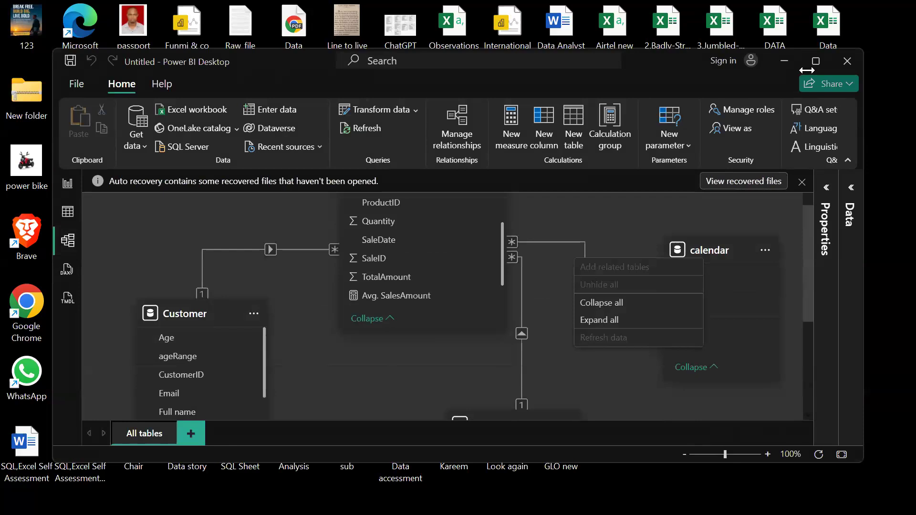
{"action": "key", "text": "super+Up"}
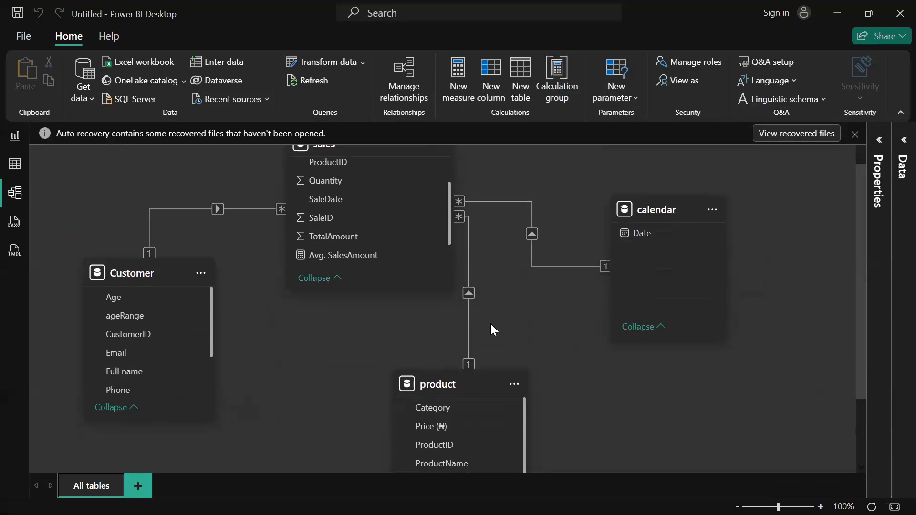
{"action": "right_click", "coordinate": [470, 292]}
{"action": "left_click", "coordinate": [495, 301]}
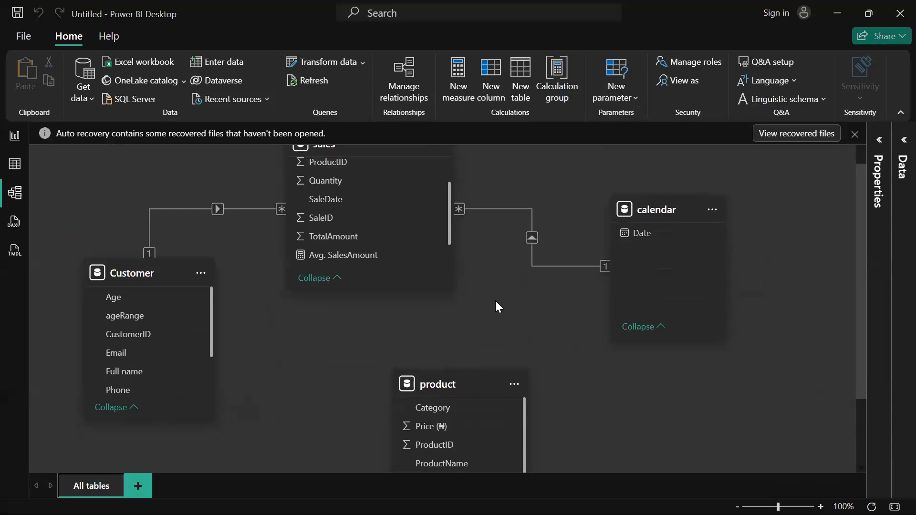
Return to the report and examine the Total salesAmount by Category bars without the product relationship.
{"action": "left_click", "coordinate": [15, 137]}
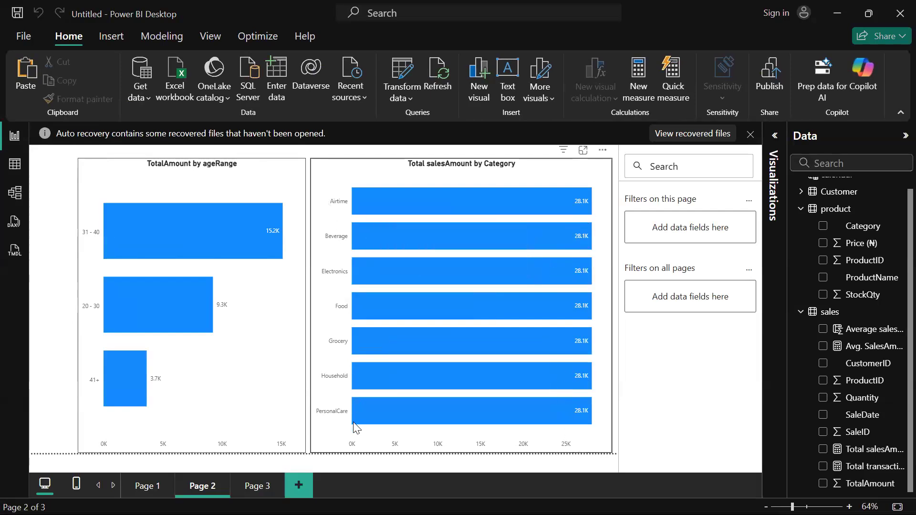
{"action": "mouse_move", "coordinate": [356, 427]}
{"action": "mouse_move", "coordinate": [412, 383]}
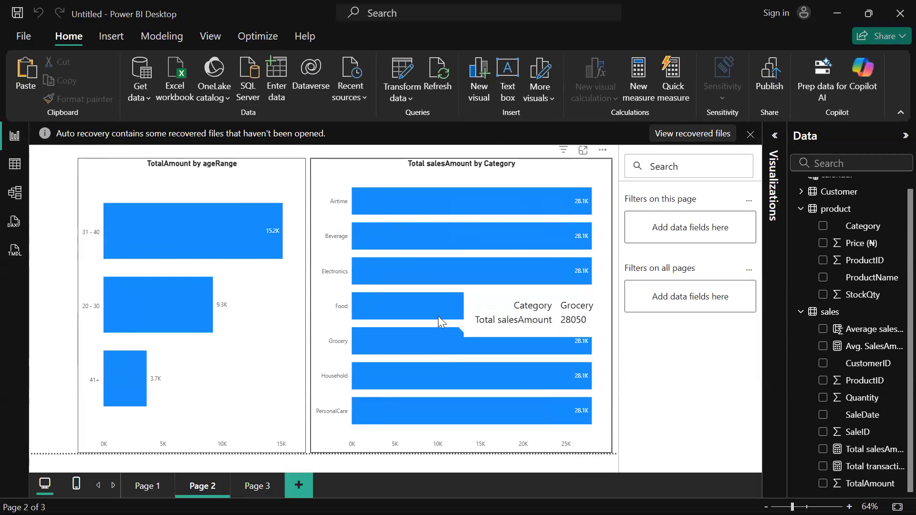
{"action": "mouse_move", "coordinate": [438, 316]}
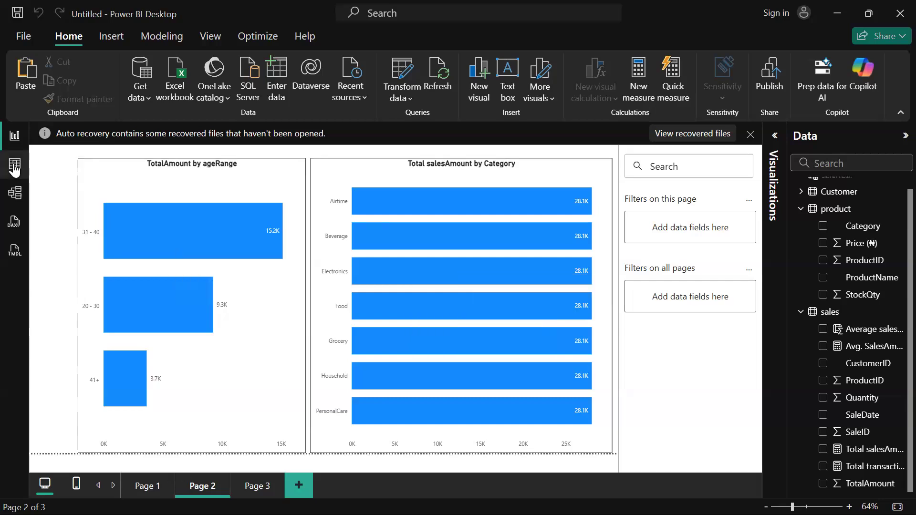
Recreate the active one-to-many relationship from ProductID in product to ProductID in sales, cancelling a mismatched attempt on CustomerID.
{"action": "left_click", "coordinate": [15, 193]}
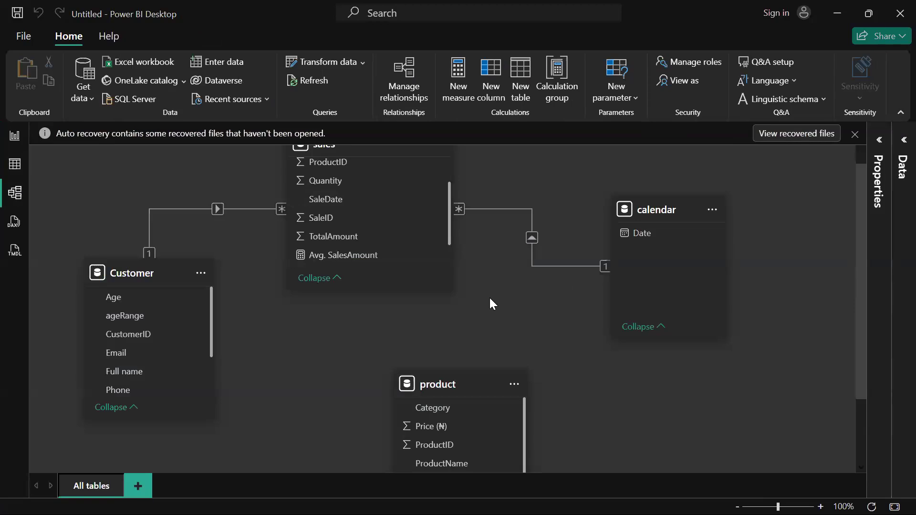
{"action": "left_click_drag", "start_coordinate": [449, 446], "coordinate": [347, 164]}
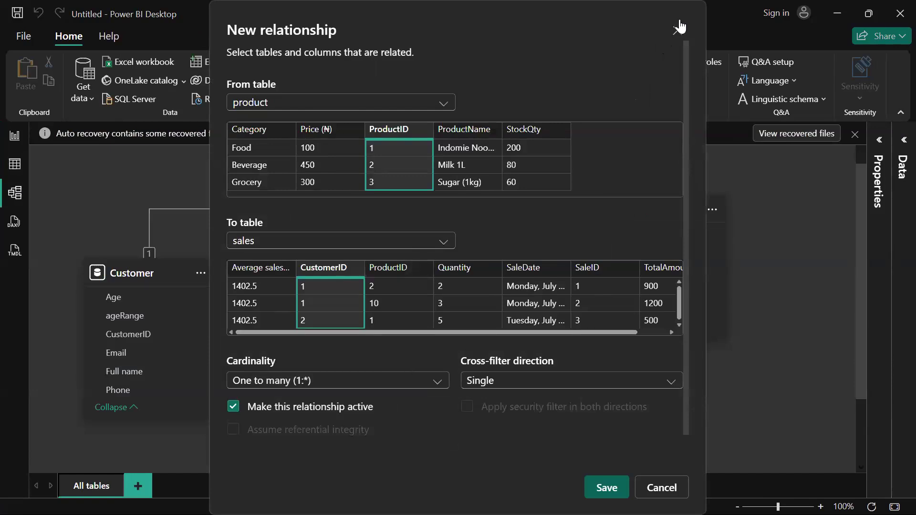
{"action": "left_click", "coordinate": [660, 486]}
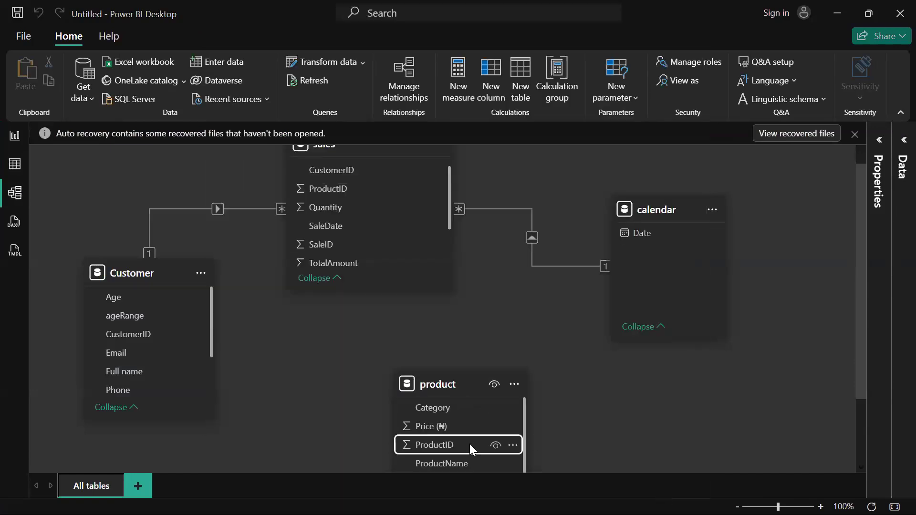
{"action": "left_click_drag", "start_coordinate": [444, 449], "coordinate": [343, 189]}
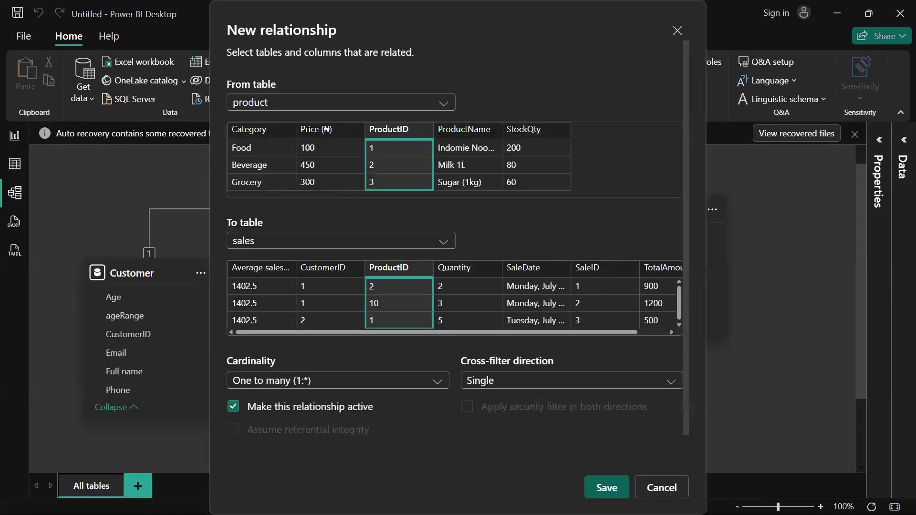
{"action": "left_click", "coordinate": [606, 487]}
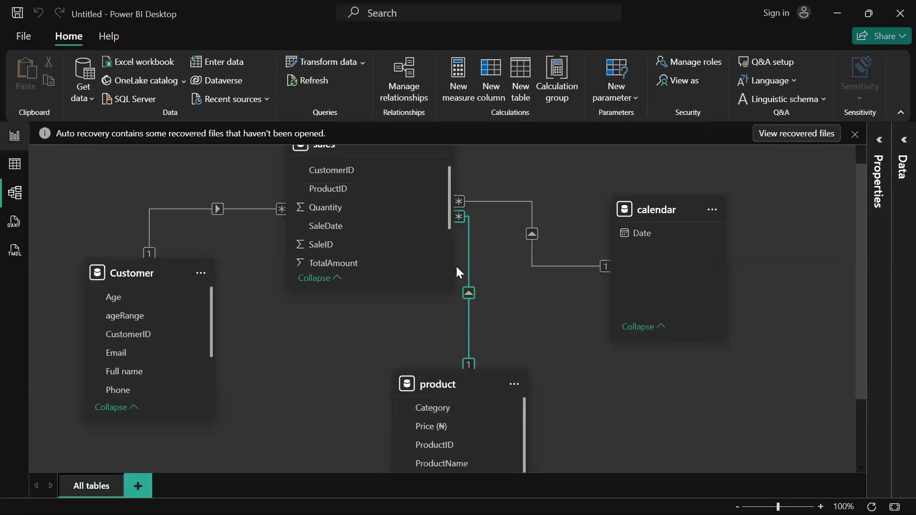
Return to Page 2 of the report to recheck the category bar chart, and restore the window to a smaller size.
{"action": "left_click", "coordinate": [14, 138]}
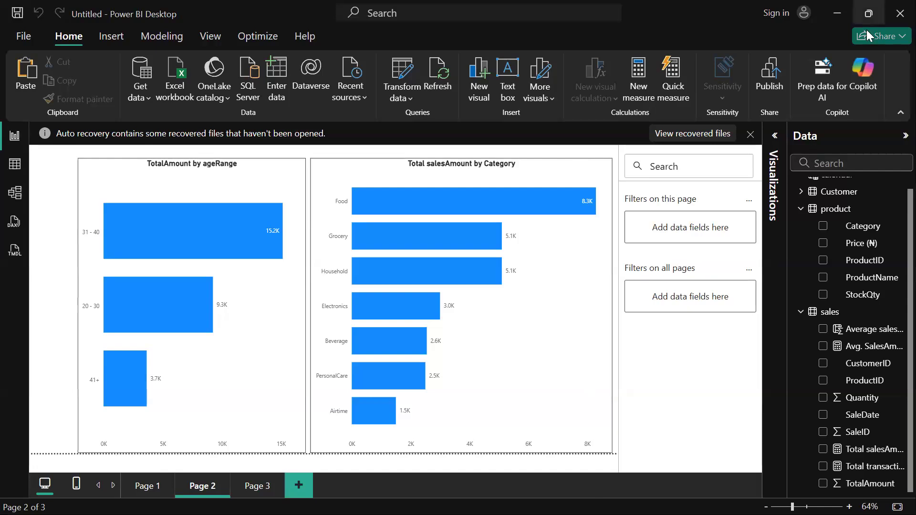
{"action": "left_click", "coordinate": [868, 13]}
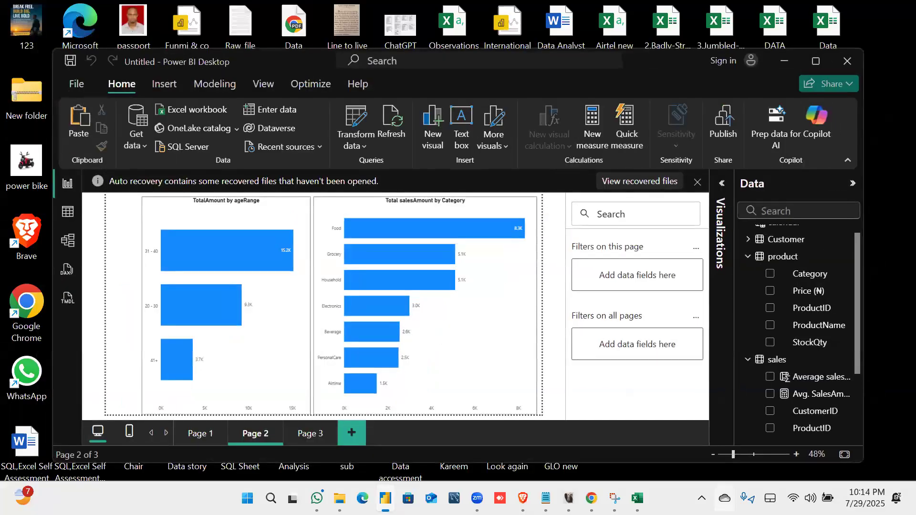